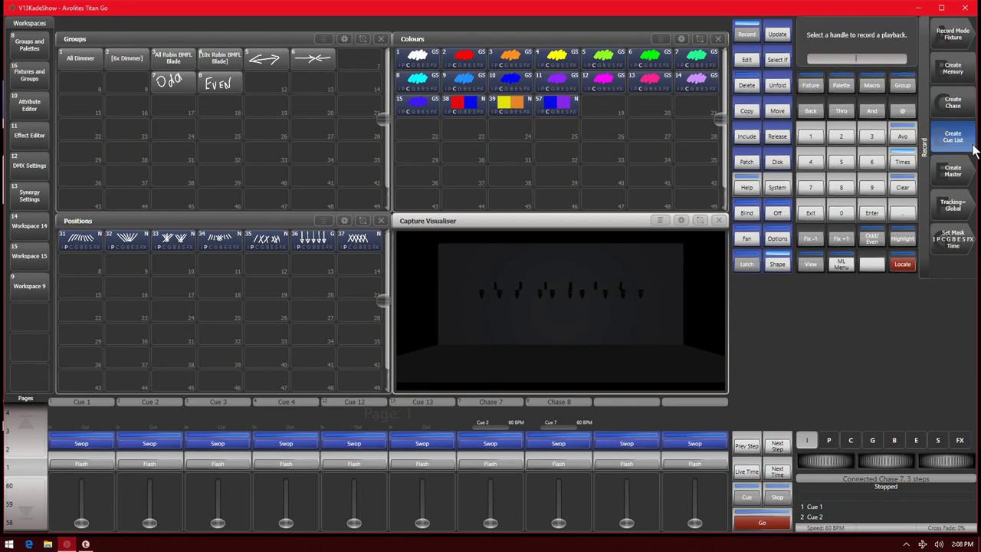
# - Set the record mode to Quick Build and start recording a new cue list on the tenth playback fader
pyautogui.click(970, 32)
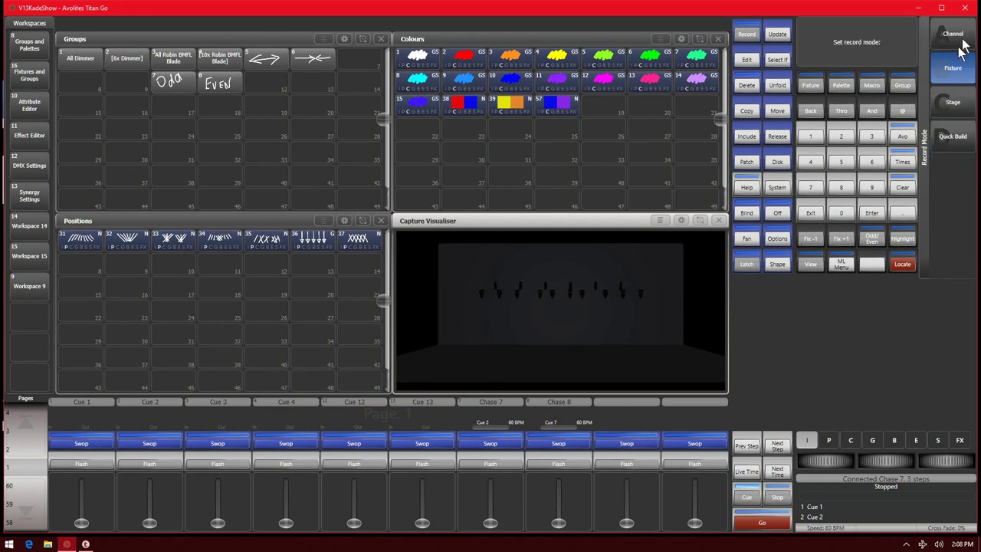
pyautogui.click(959, 146)
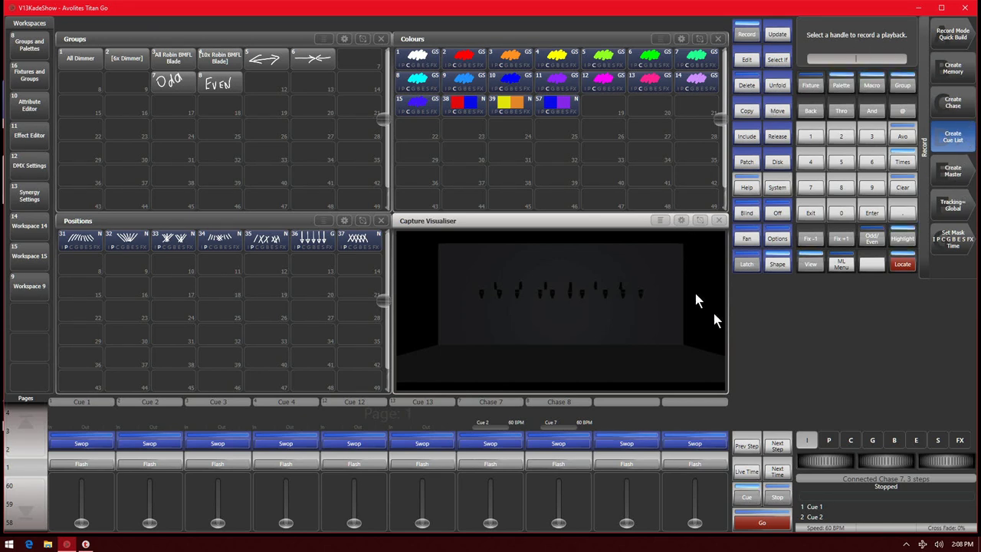
pyautogui.click(694, 445)
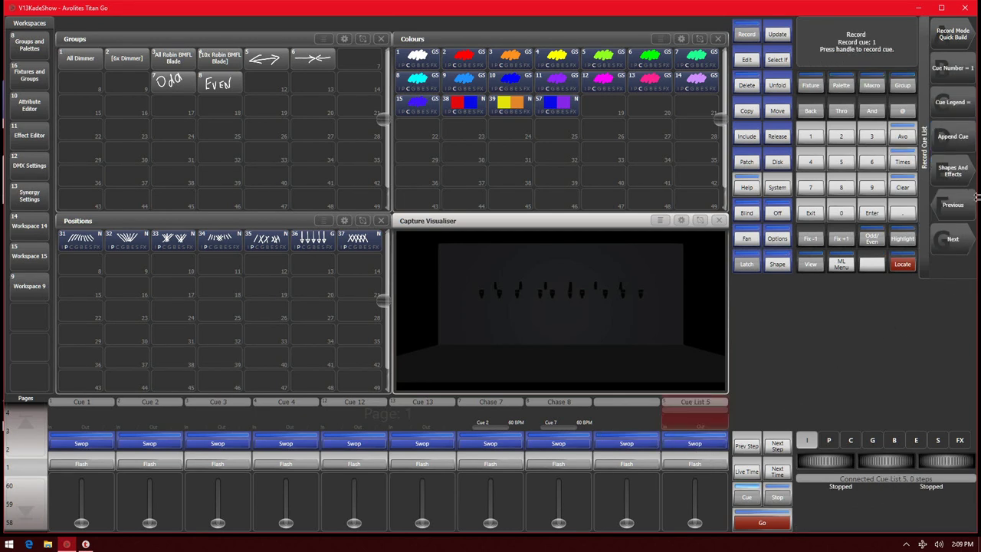
# - Reselect Quick Build as the record mode and review the further recording options for the cue list
pyautogui.click(966, 38)
pyautogui.click(963, 140)
pyautogui.click(953, 244)
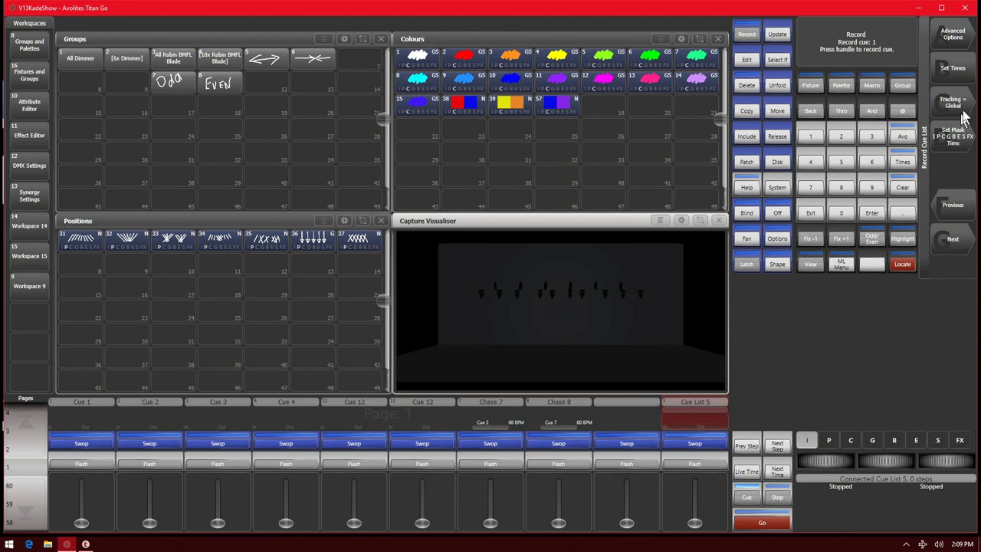
pyautogui.click(957, 241)
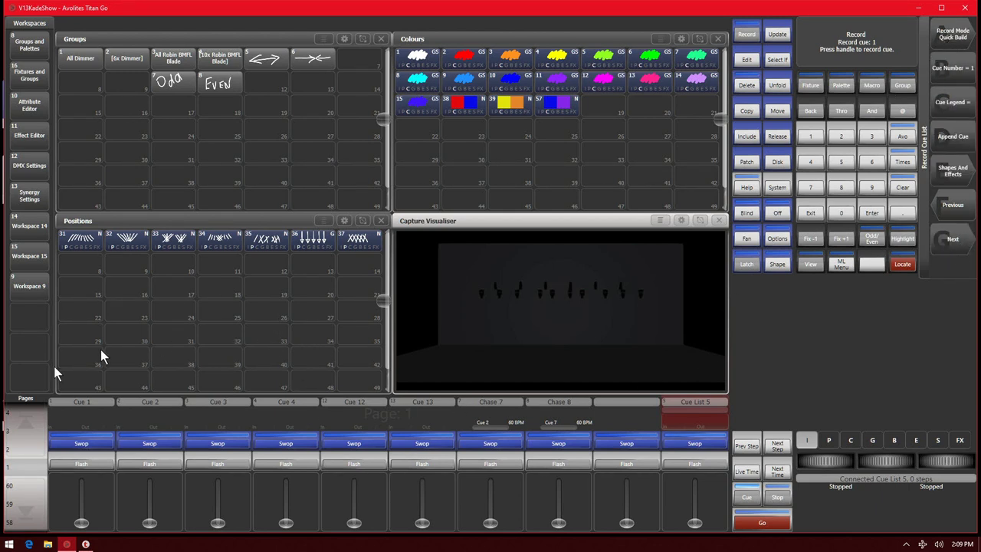
# - Add playbacks Cue 1, Cue 2, Cue 3, Cue 4, Cue 12 and Cue 13 to the cue list, then finish recording and clear the programmer
pyautogui.click(80, 443)
pyautogui.click(219, 444)
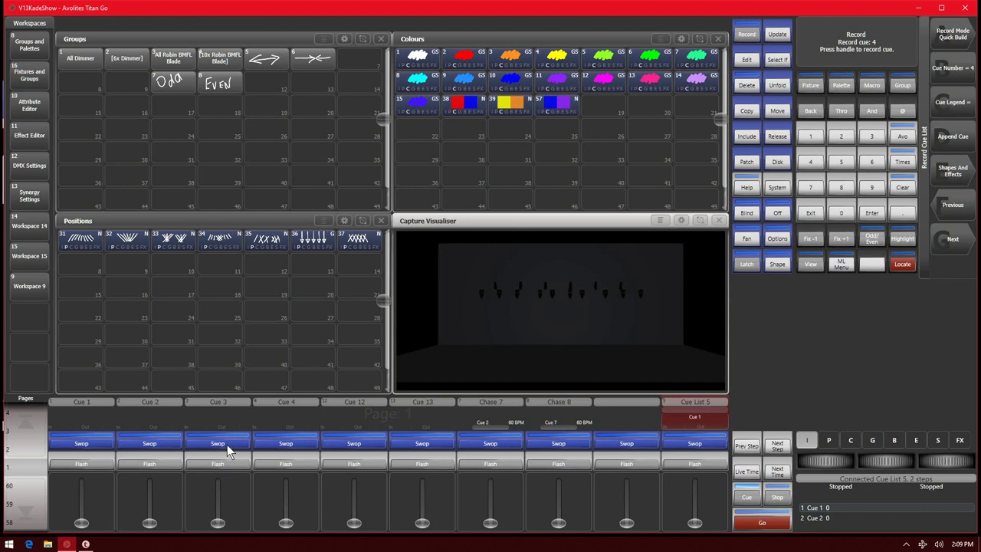
pyautogui.click(279, 447)
pyautogui.click(368, 448)
pyautogui.click(423, 444)
pyautogui.click(806, 212)
pyautogui.click(902, 189)
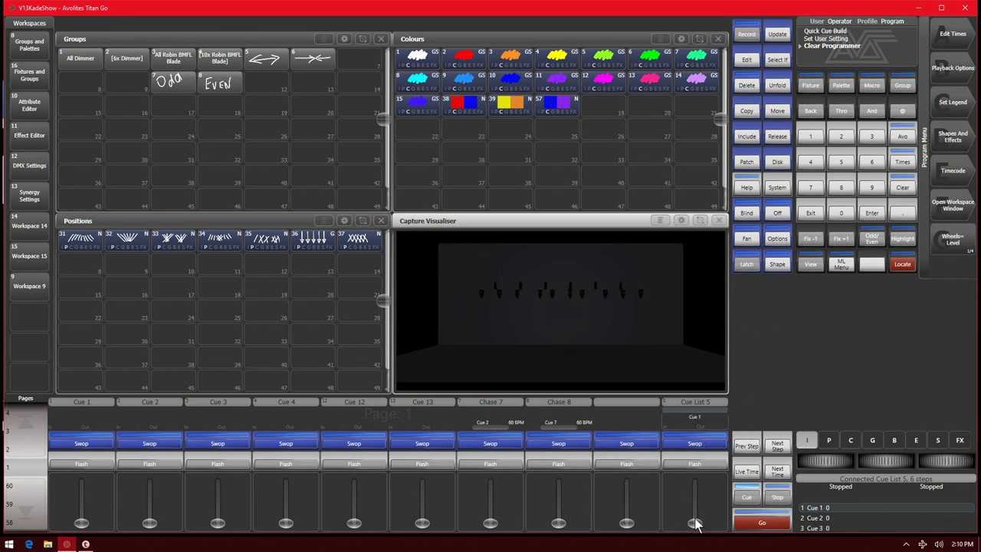
# - Raise the new cue list's fader to full and run through all its cues twice in the visualiser
pyautogui.moveTo(696, 523); pyautogui.dragTo(696, 479)
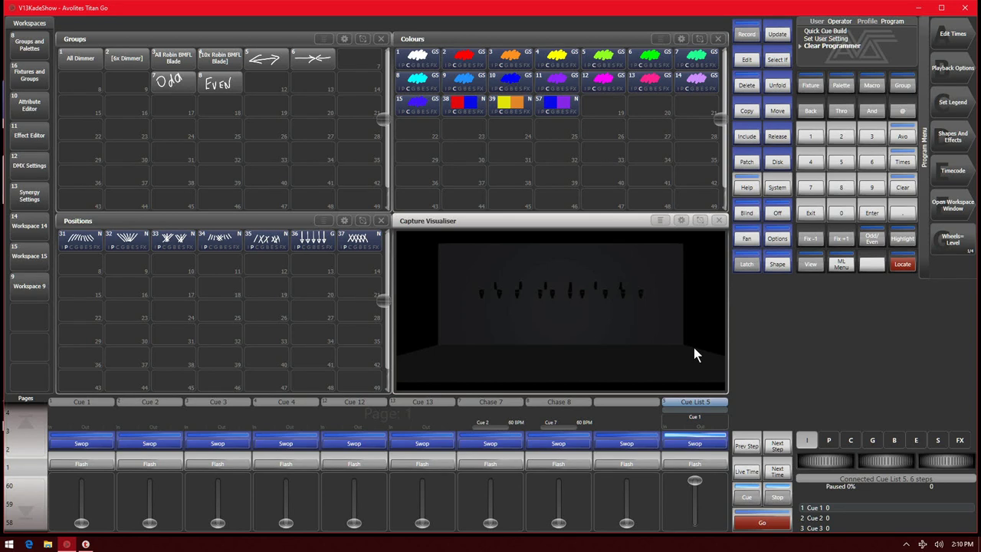
pyautogui.click(762, 527)
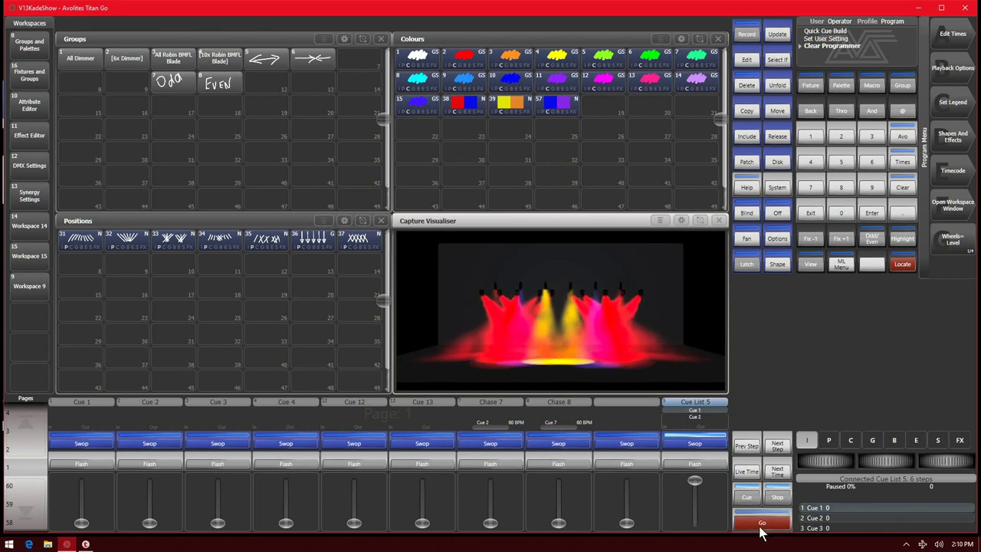
pyautogui.click(762, 526)
pyautogui.click(763, 526)
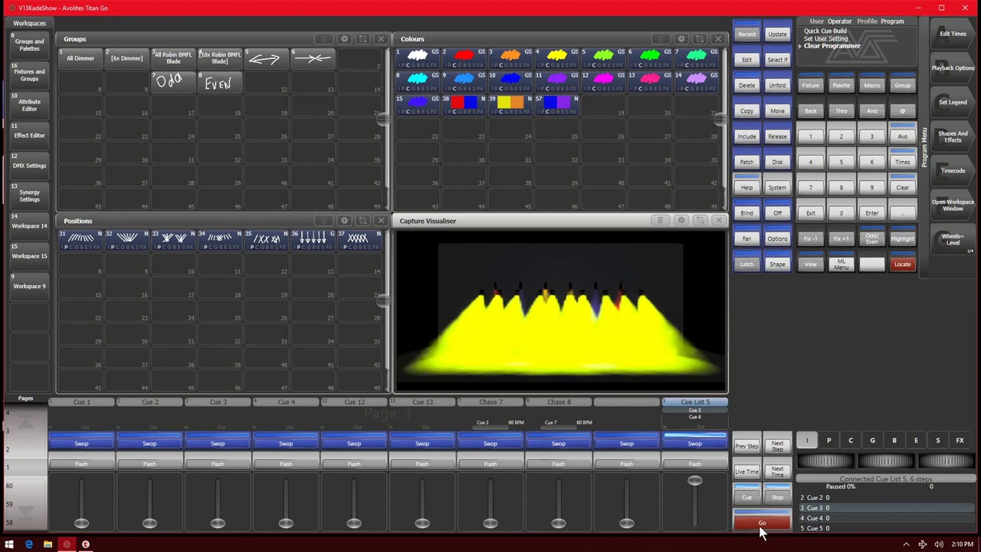
pyautogui.click(762, 526)
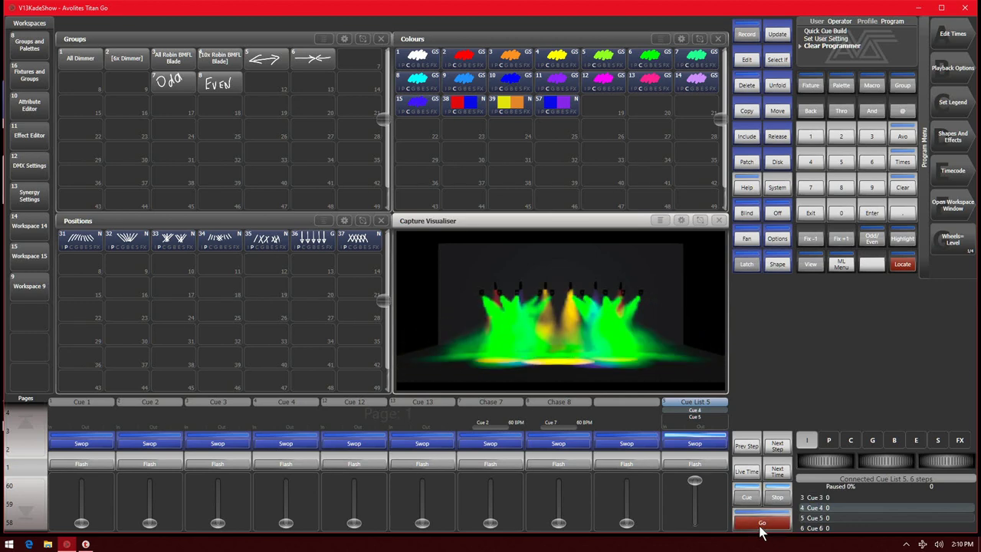
pyautogui.click(762, 526)
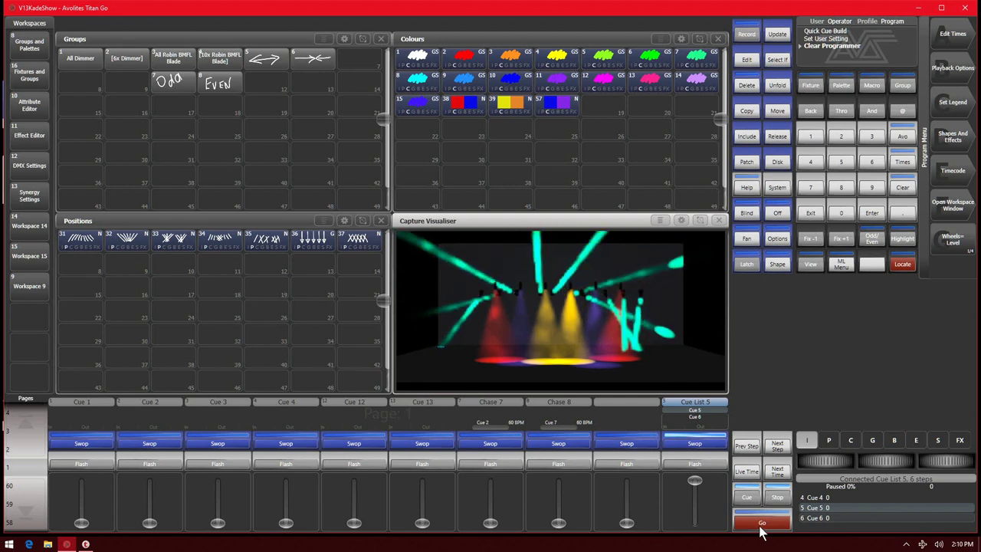
pyautogui.click(762, 526)
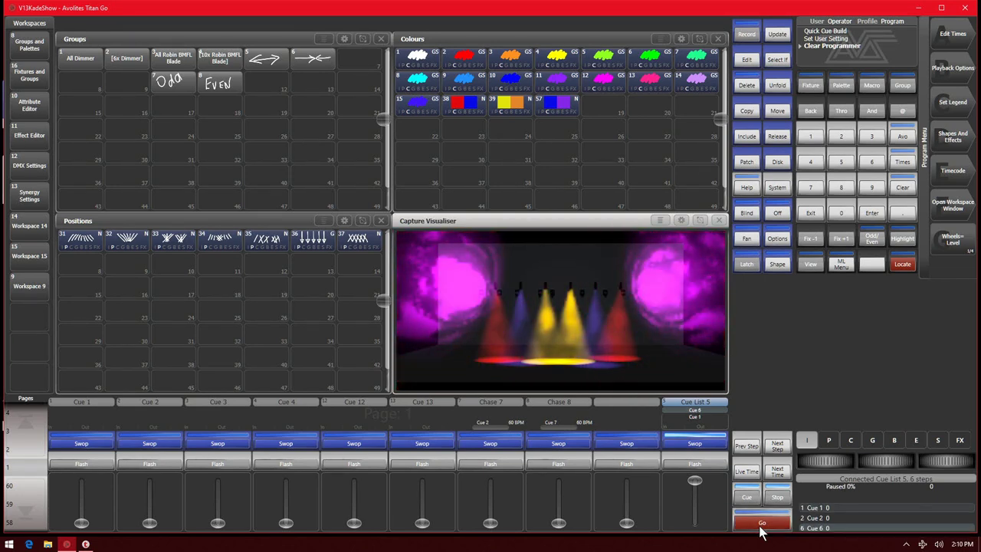
pyautogui.click(762, 527)
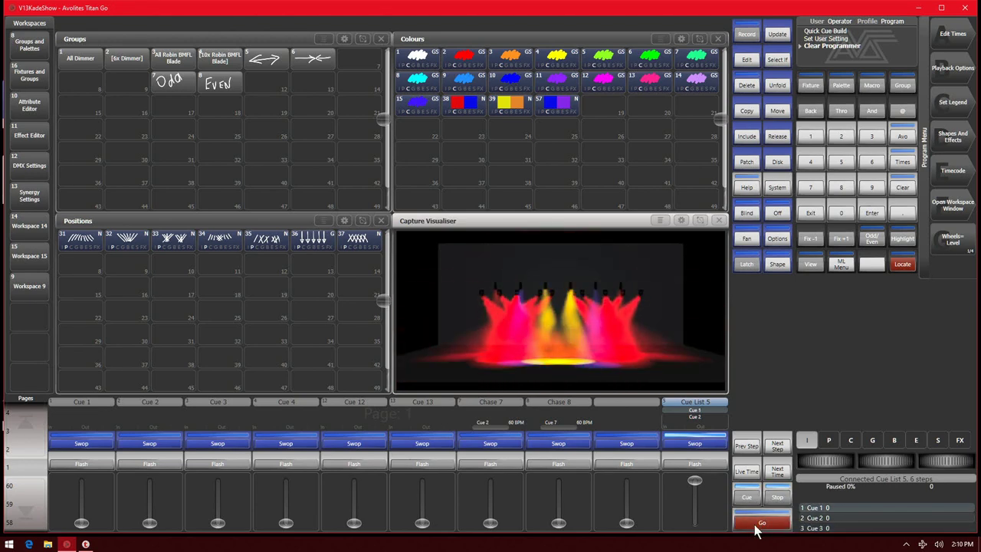
pyautogui.click(756, 528)
pyautogui.click(756, 528)
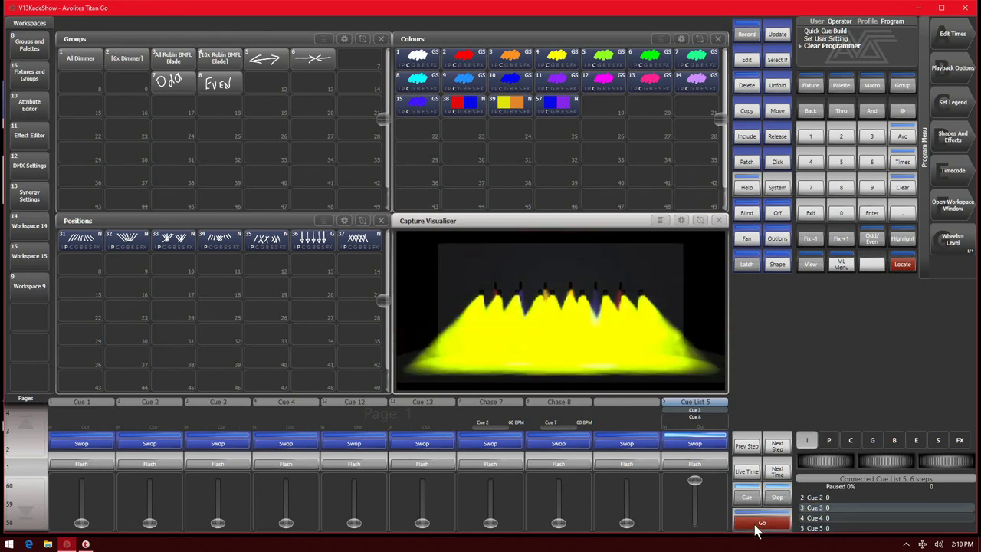
pyautogui.click(756, 528)
pyautogui.click(756, 527)
pyautogui.click(756, 527)
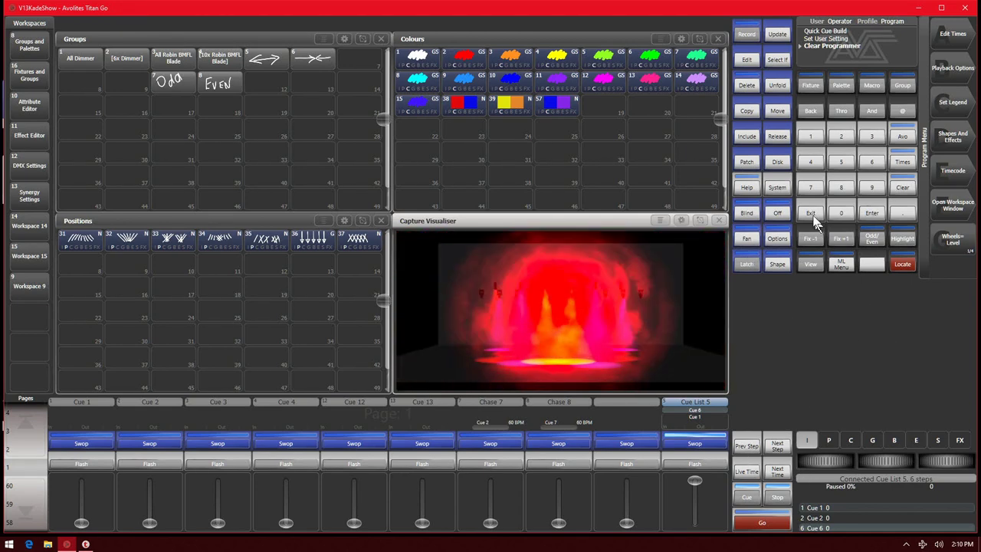
# - Lower the cue list's fader to zero and release its playback
pyautogui.moveTo(694, 480); pyautogui.dragTo(692, 534)
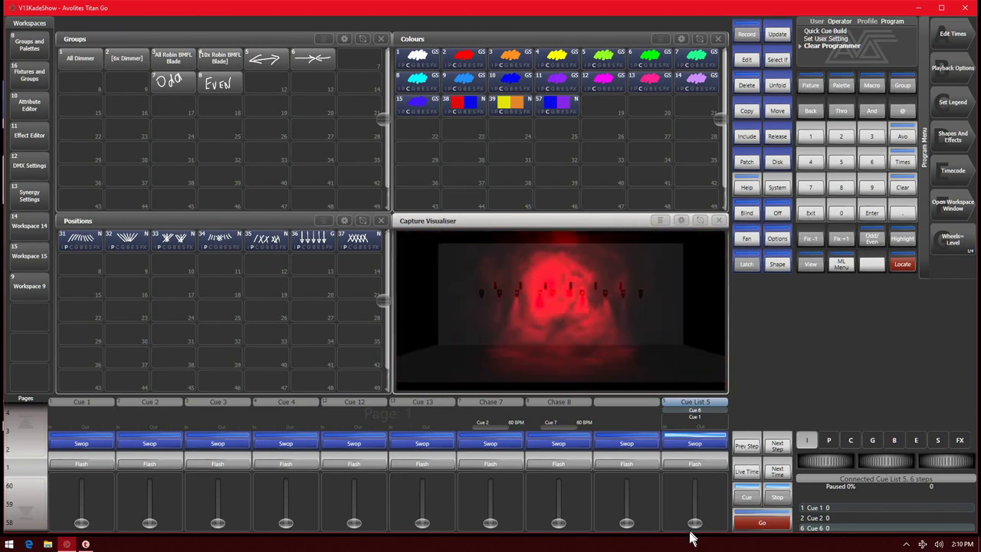
pyautogui.click(777, 136)
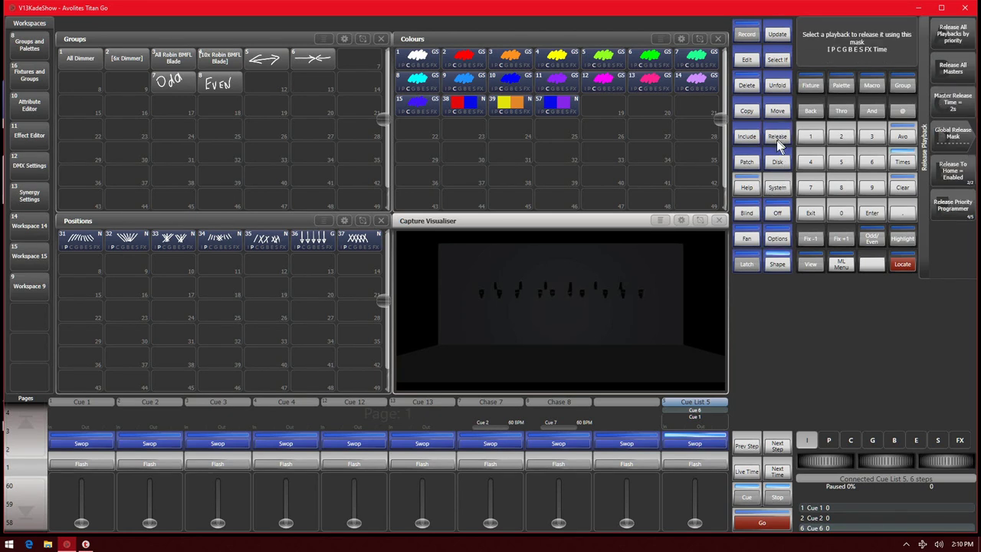
pyautogui.click(708, 441)
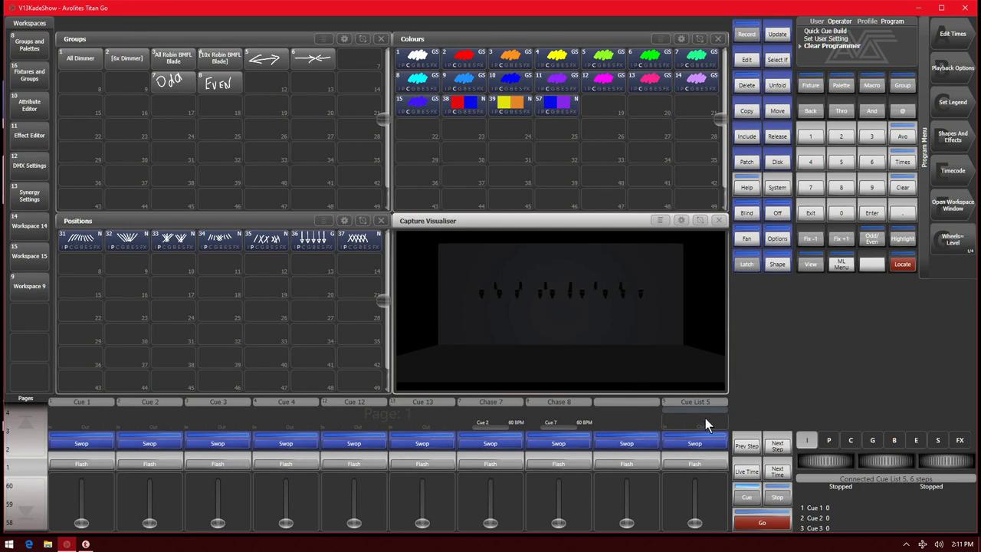
# - Preview the source playbacks Cue 1, Cue 2, Cue 3, Cue 4, Cue 12 and Cue 13 by raising and lowering their faders
pyautogui.click(83, 443)
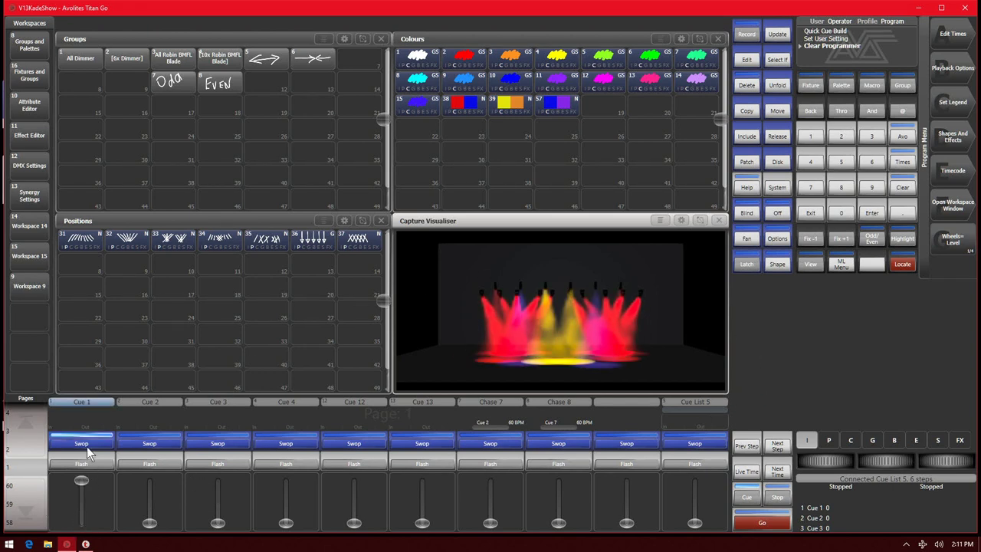
pyautogui.click(150, 521)
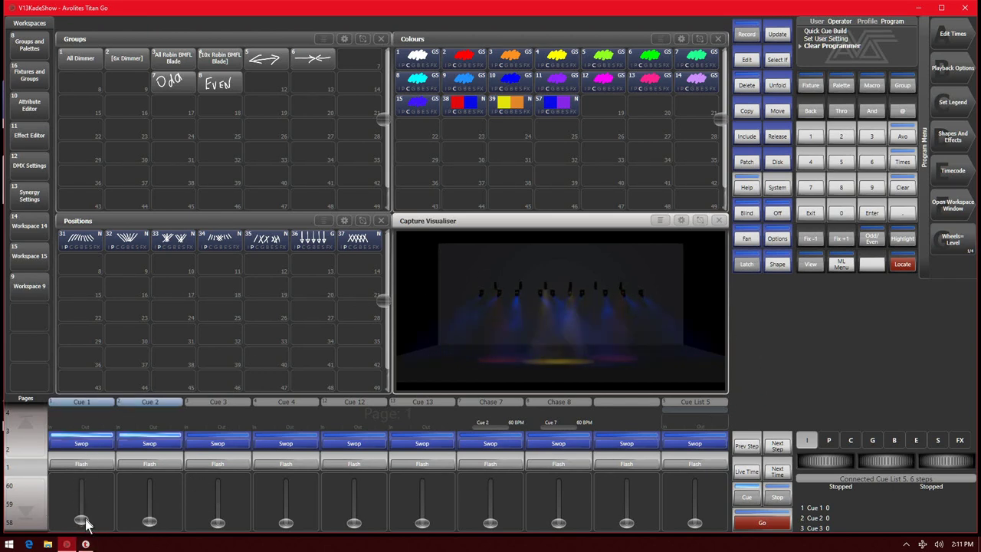
pyautogui.click(166, 443)
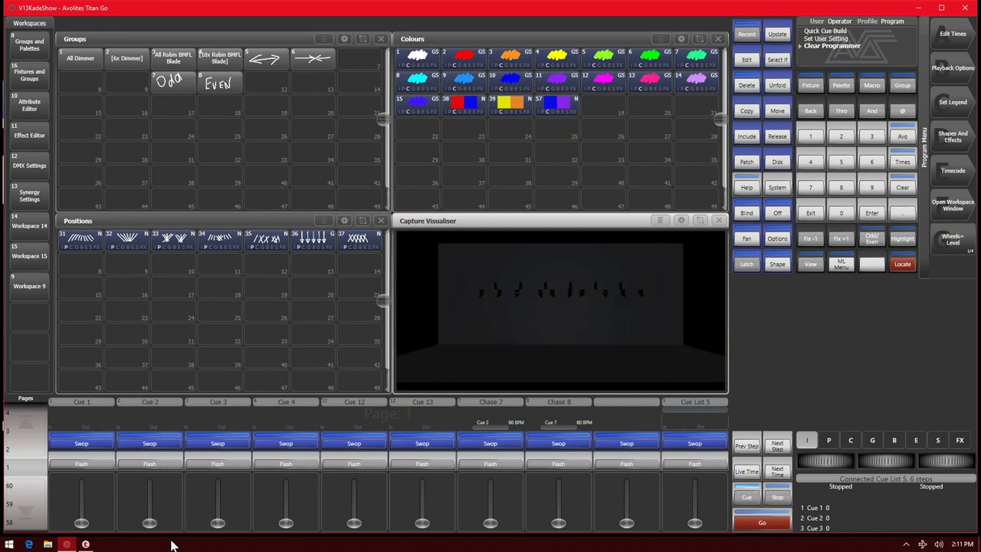
pyautogui.click(226, 444)
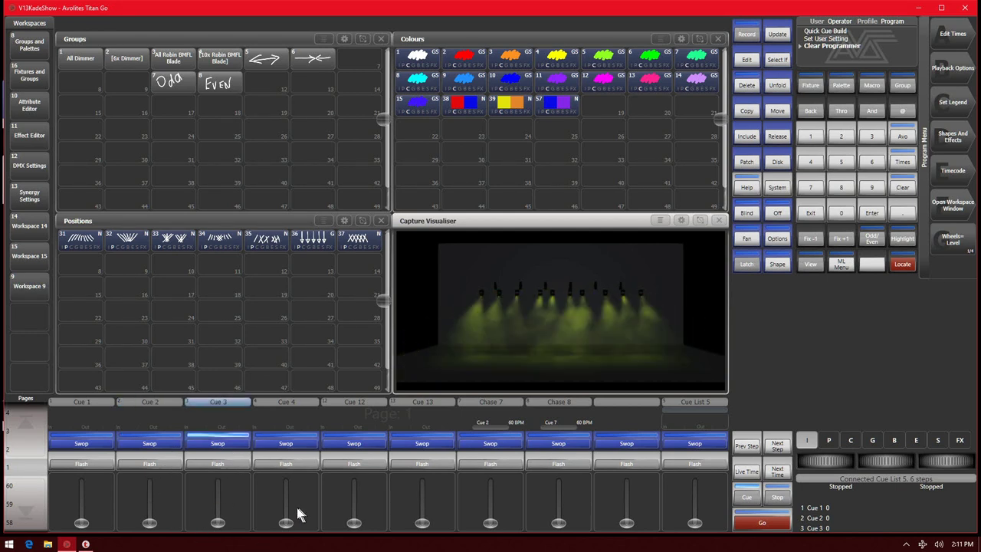
pyautogui.moveTo(286, 526); pyautogui.dragTo(296, 447)
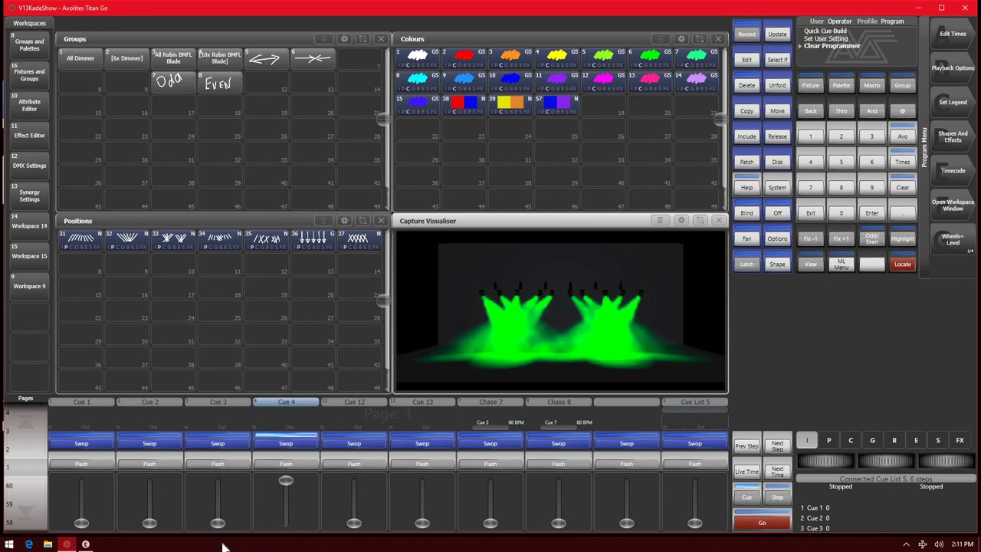
pyautogui.moveTo(276, 505); pyautogui.dragTo(279, 529)
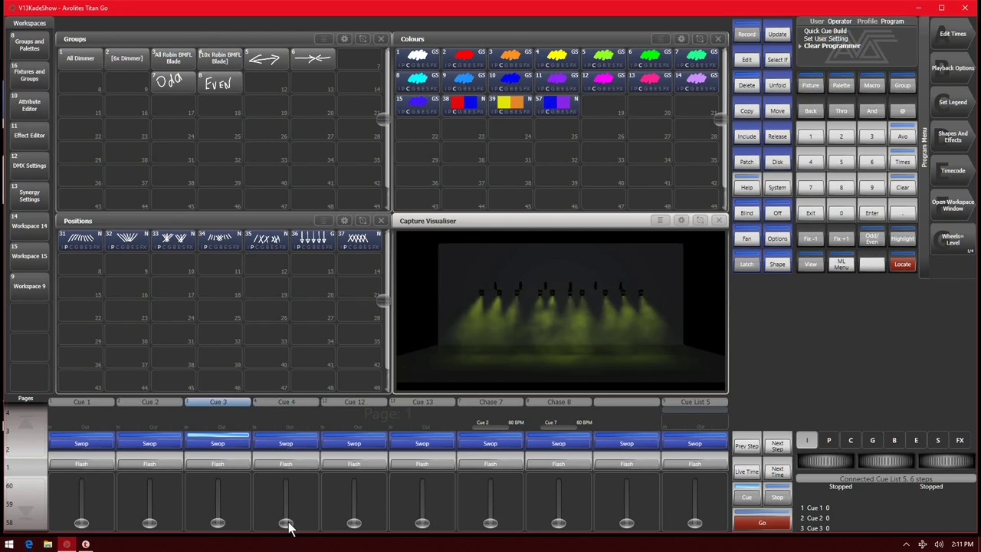
pyautogui.click(220, 523)
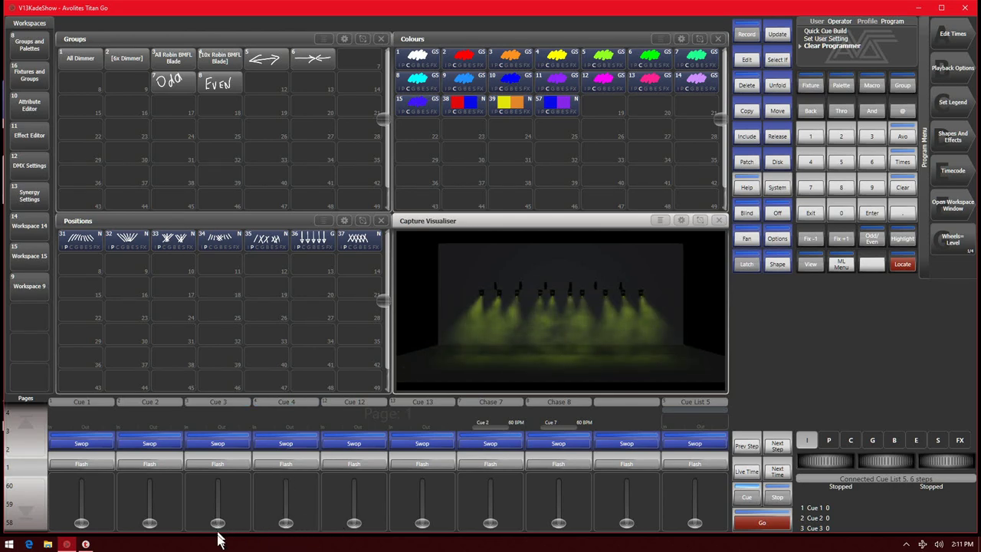
pyautogui.moveTo(353, 528)
pyautogui.mouseDown()
pyautogui.moveTo(361, 467)
pyautogui.moveTo(359, 531)
pyautogui.mouseUp()
pyautogui.moveTo(421, 528)
pyautogui.mouseDown()
pyautogui.moveTo(429, 454)
pyautogui.moveTo(423, 530)
pyautogui.mouseUp()
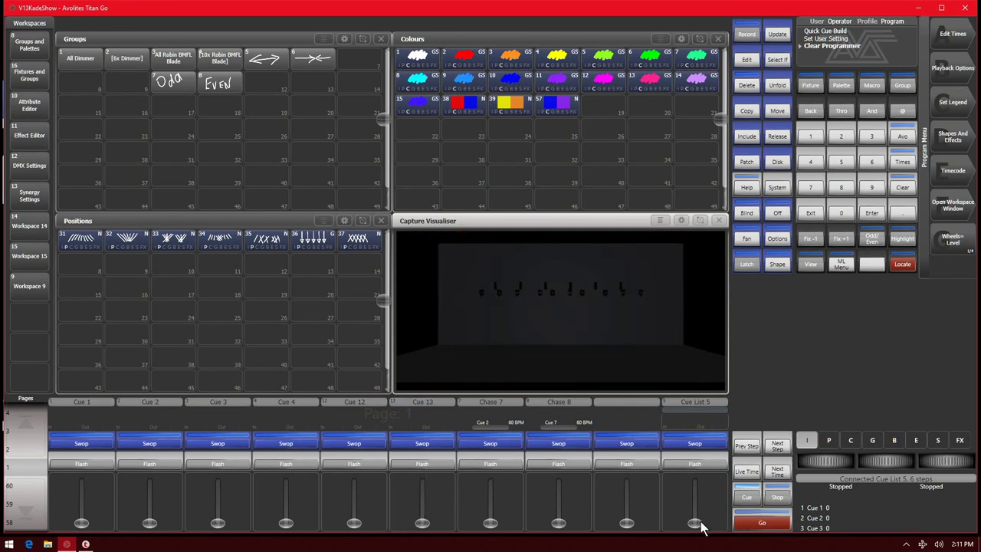
# - Bring the cue list's fader back to full and play its cues in sequence to compare them with the source playbacks
pyautogui.moveTo(696, 523); pyautogui.dragTo(686, 447)
pyautogui.click(761, 527)
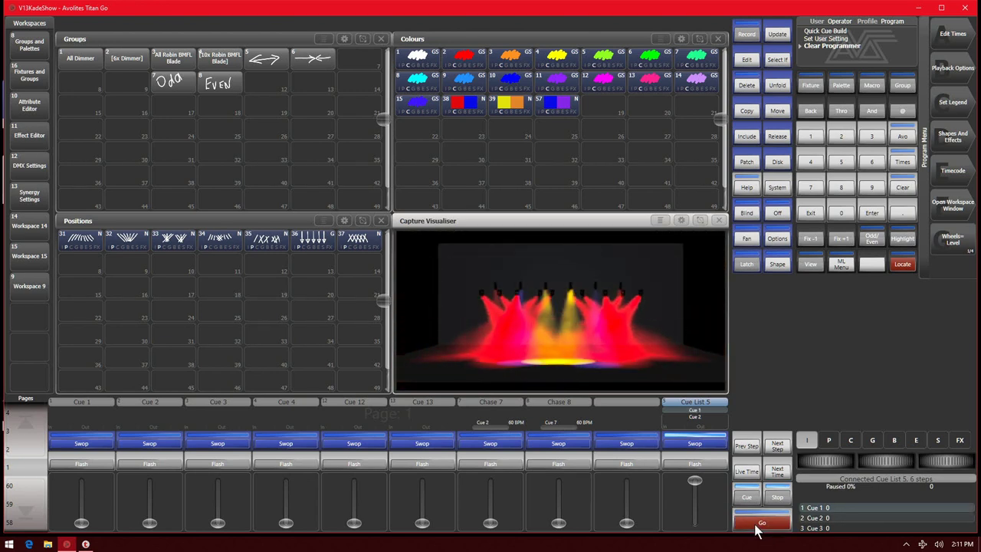
pyautogui.click(762, 525)
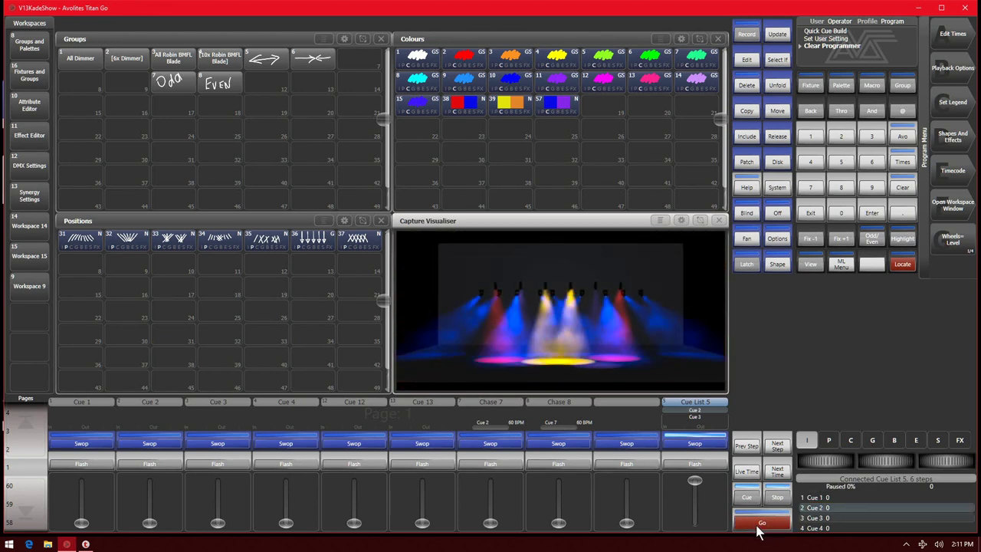
pyautogui.click(762, 524)
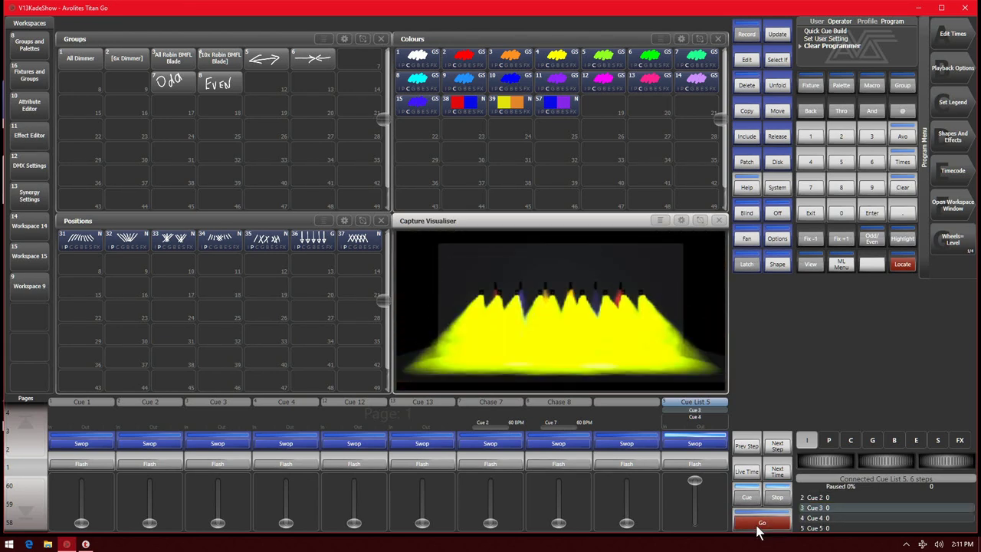
pyautogui.click(761, 524)
pyautogui.click(761, 525)
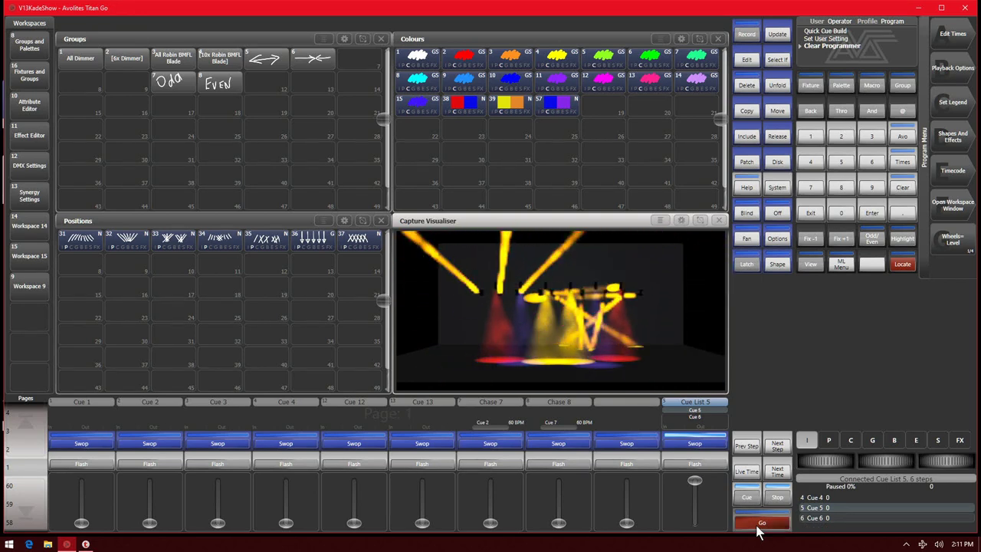
pyautogui.click(761, 524)
pyautogui.click(761, 525)
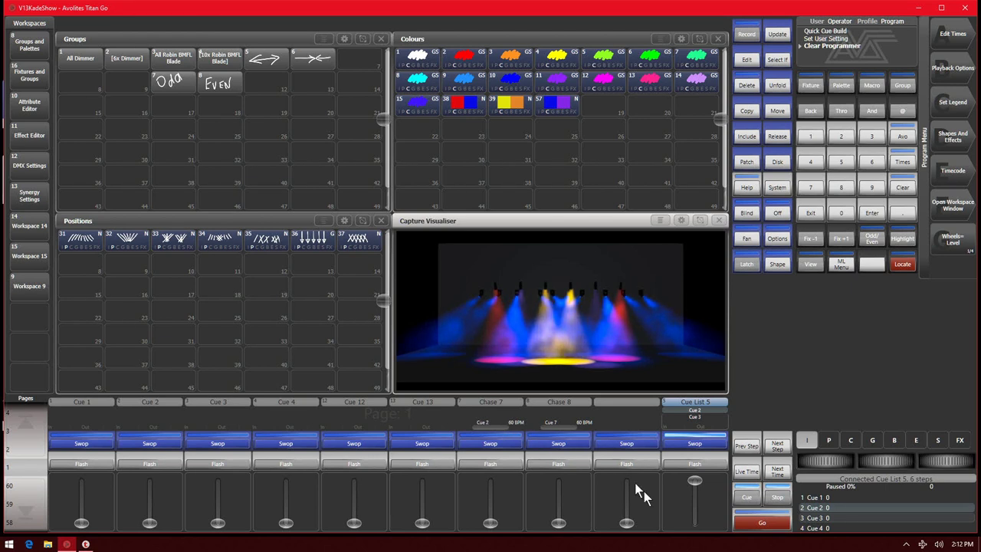
# - Take the cue list's fader back down to zero and release it after the comparison
pyautogui.moveTo(695, 482); pyautogui.dragTo(694, 523)
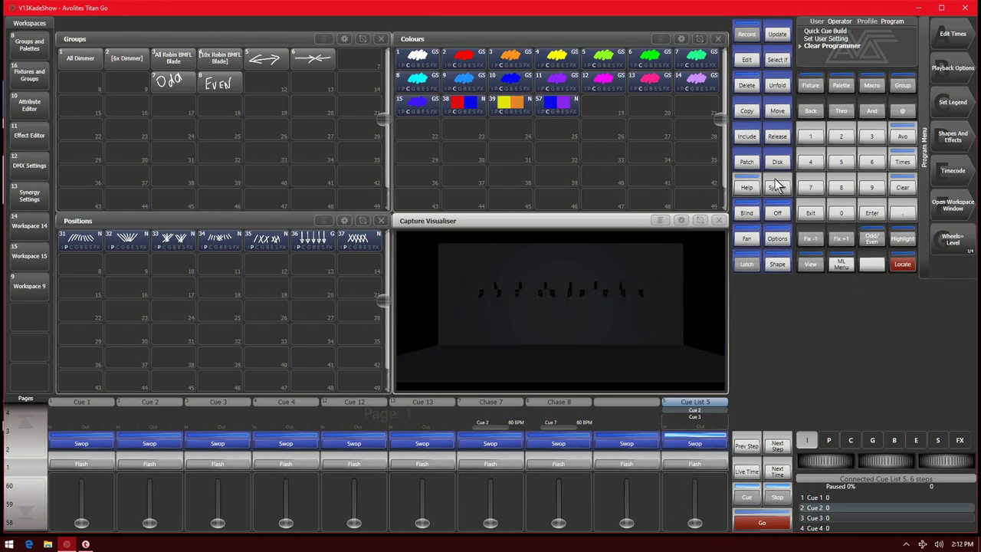
pyautogui.click(779, 138)
pyautogui.click(707, 448)
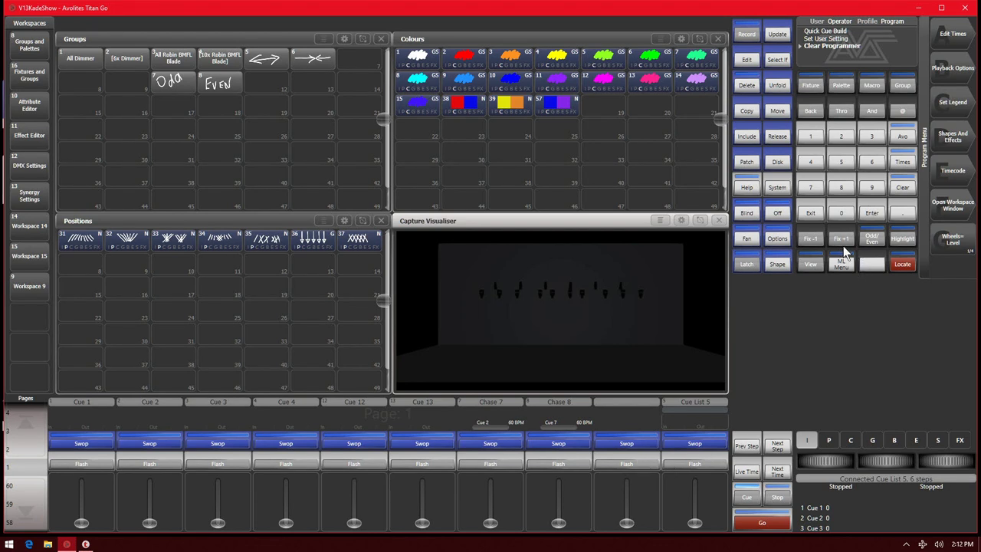
# - Start recording a new cue list on the empty playback beside Cue List 5, in Fixture record mode, and review its record options
pyautogui.click(743, 35)
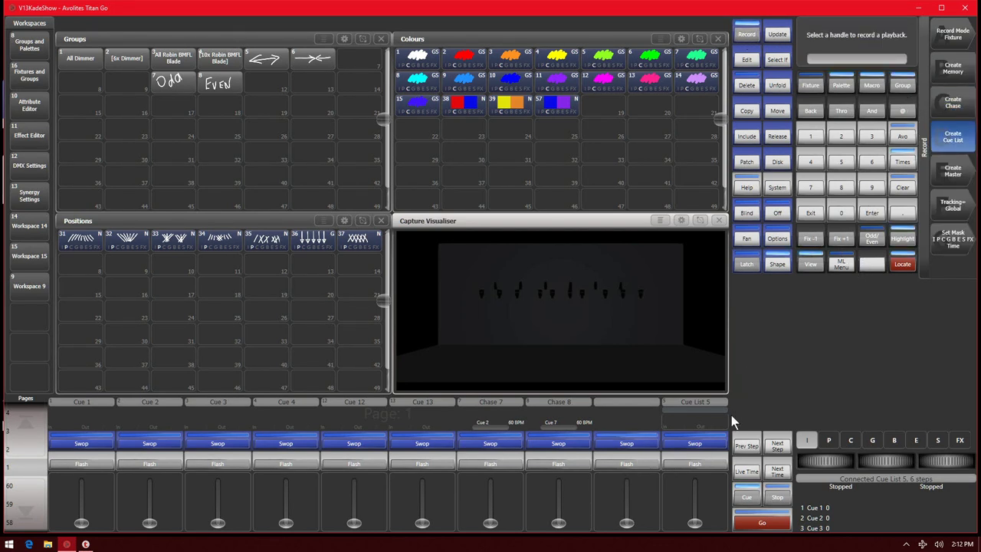
pyautogui.click(637, 442)
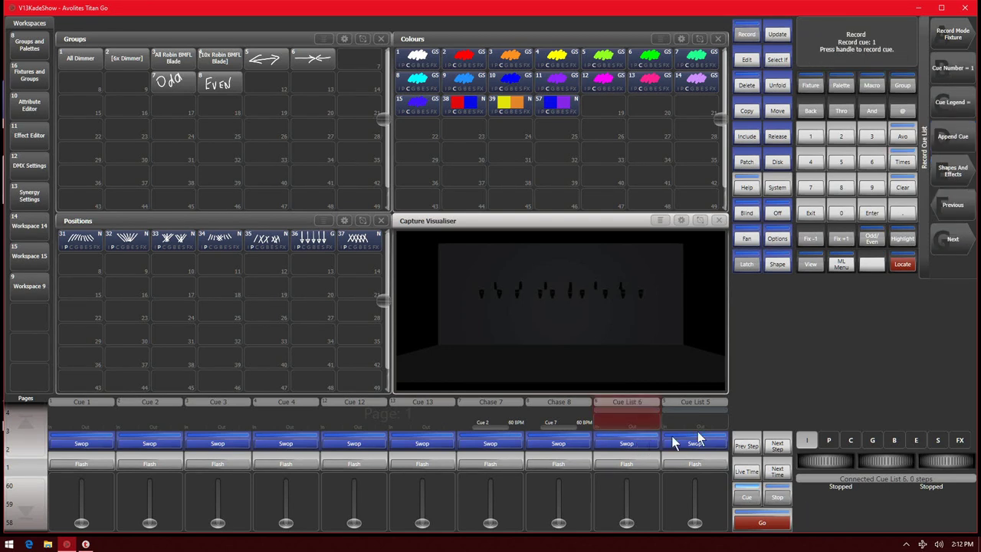
pyautogui.click(965, 37)
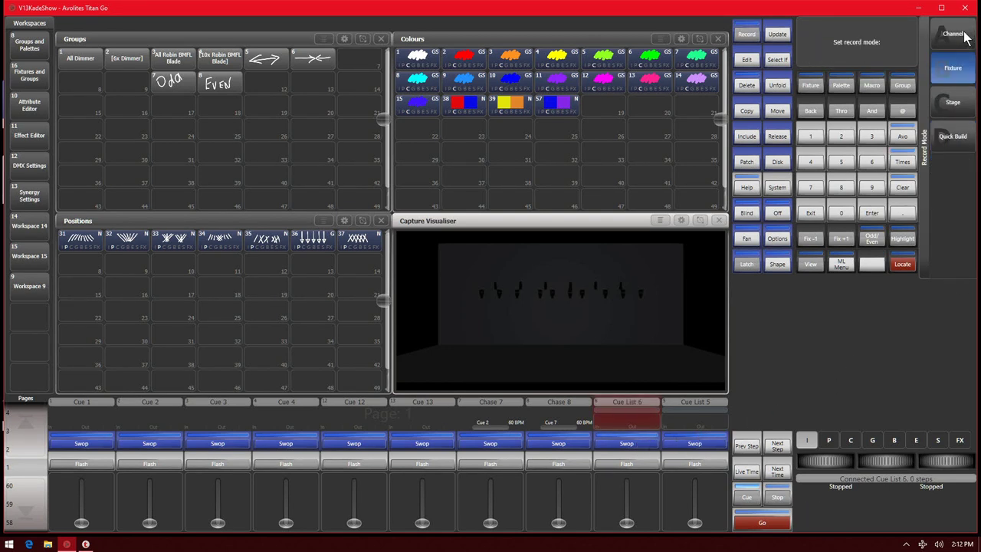
pyautogui.click(962, 71)
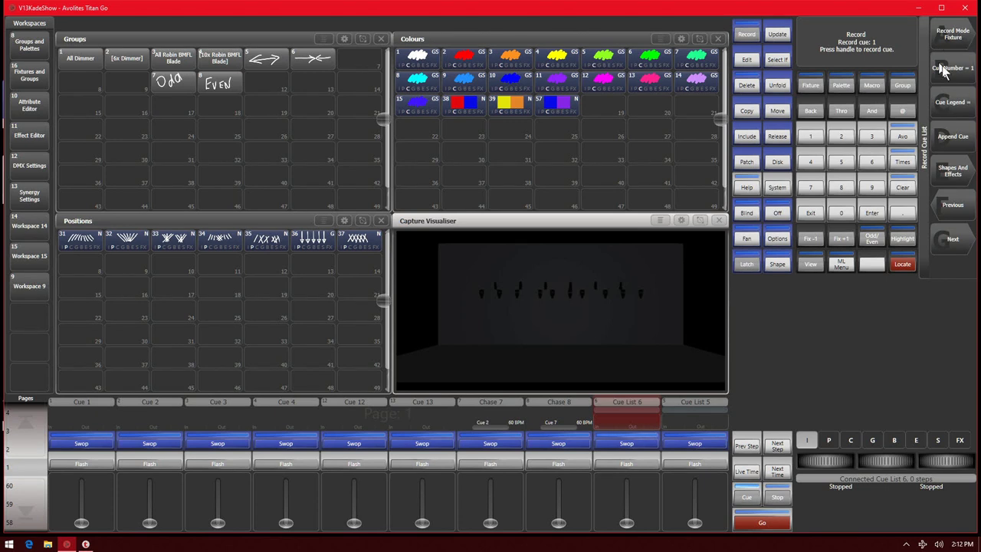
pyautogui.click(953, 246)
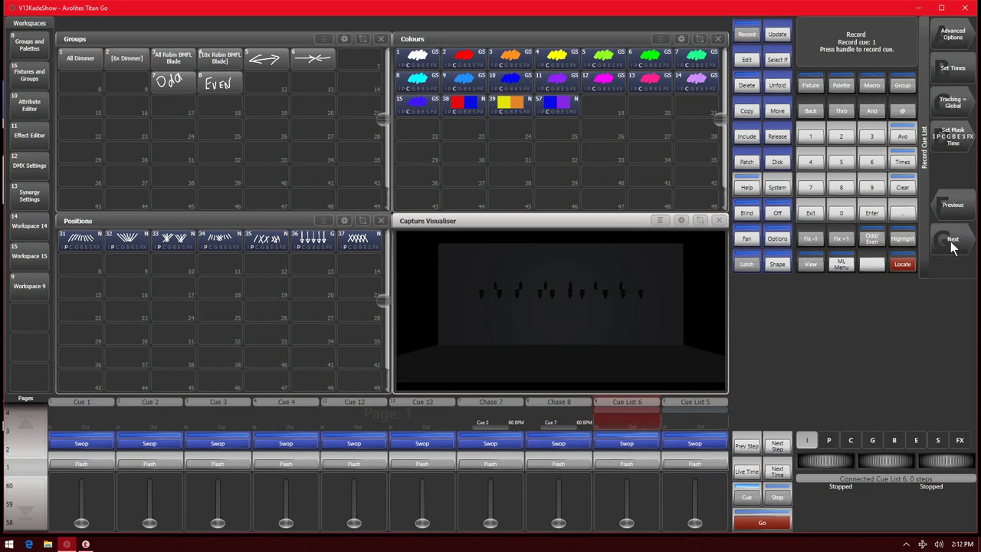
pyautogui.click(953, 246)
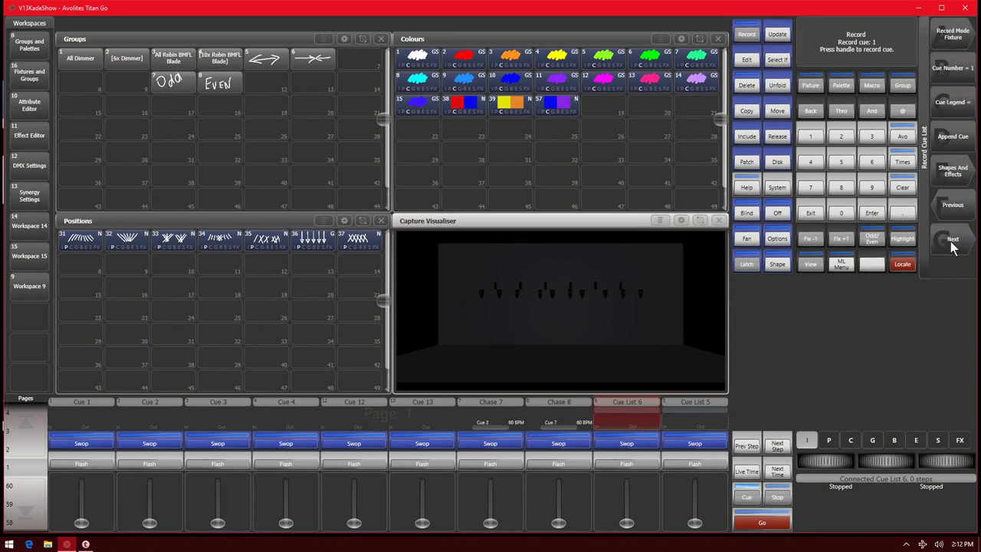
# - Locate the All Robin BMFL Blade group and apply the red and blue colour palette 38 and position palette 34
pyautogui.click(180, 62)
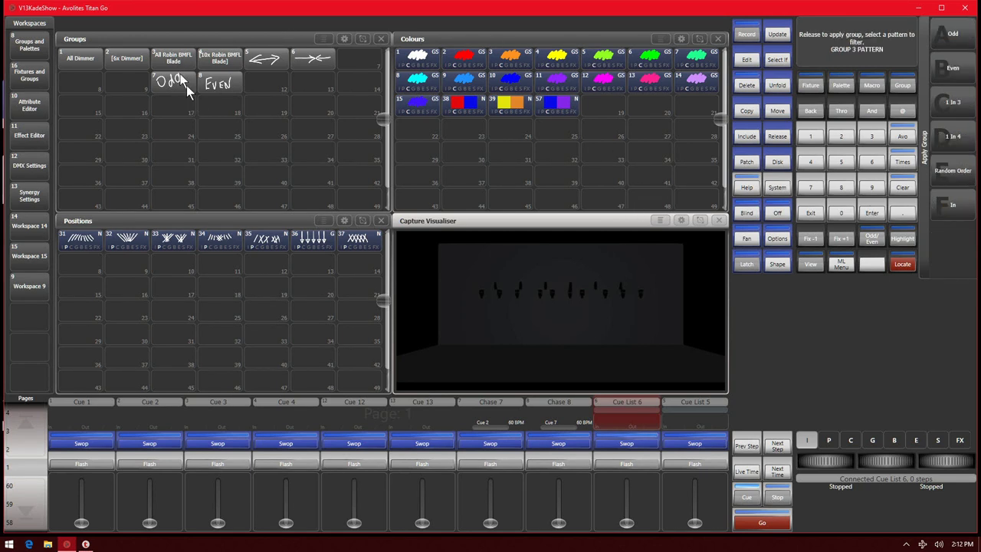
pyautogui.click(903, 266)
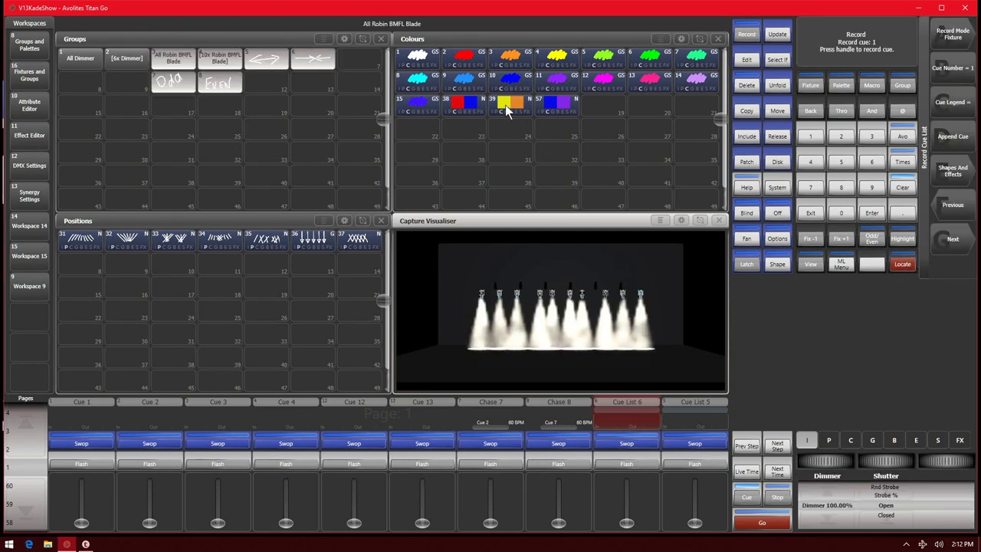
pyautogui.click(481, 105)
pyautogui.click(216, 238)
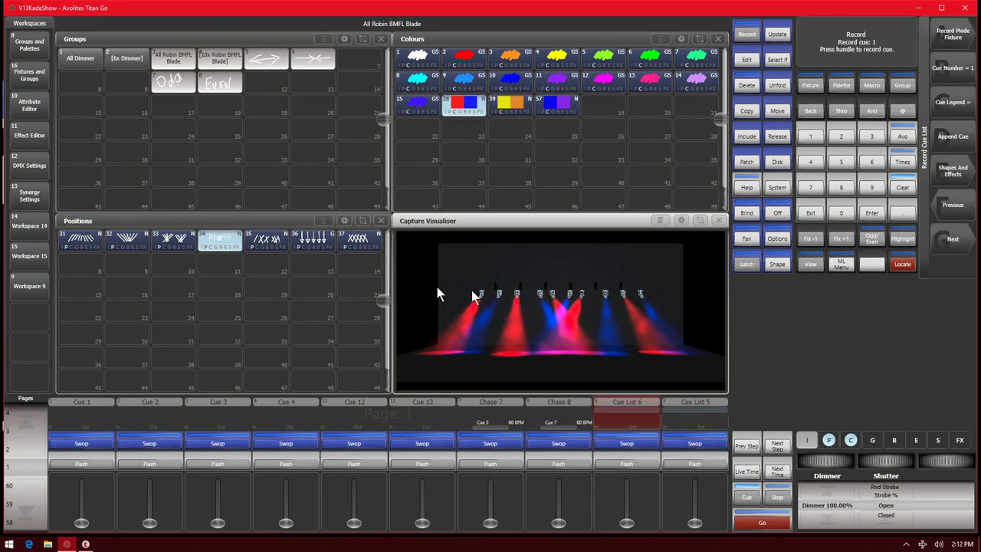
# - Place the Capture Visualiser in the upper-left quarter of the workspace and recall the Groups and Palettes workspace
pyautogui.click(682, 220)
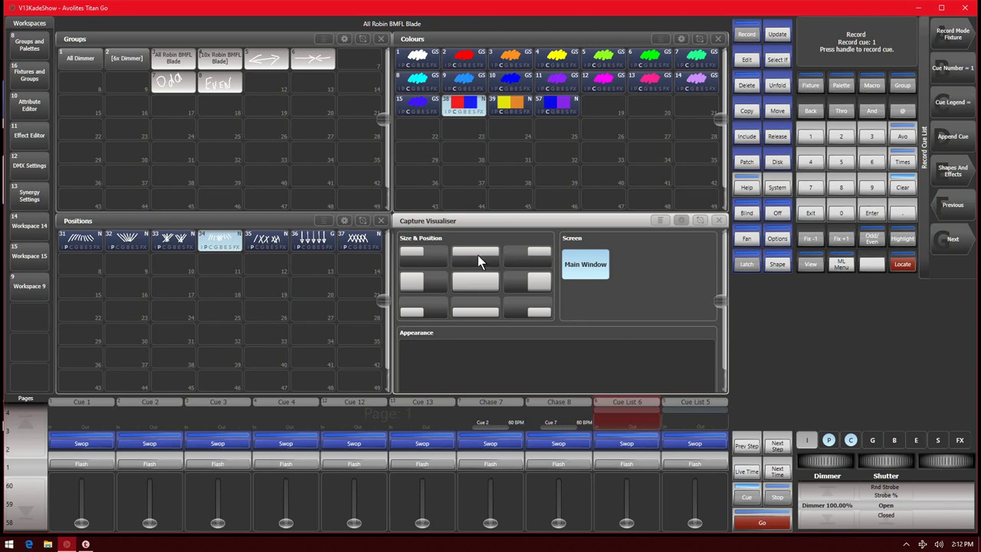
pyautogui.click(433, 258)
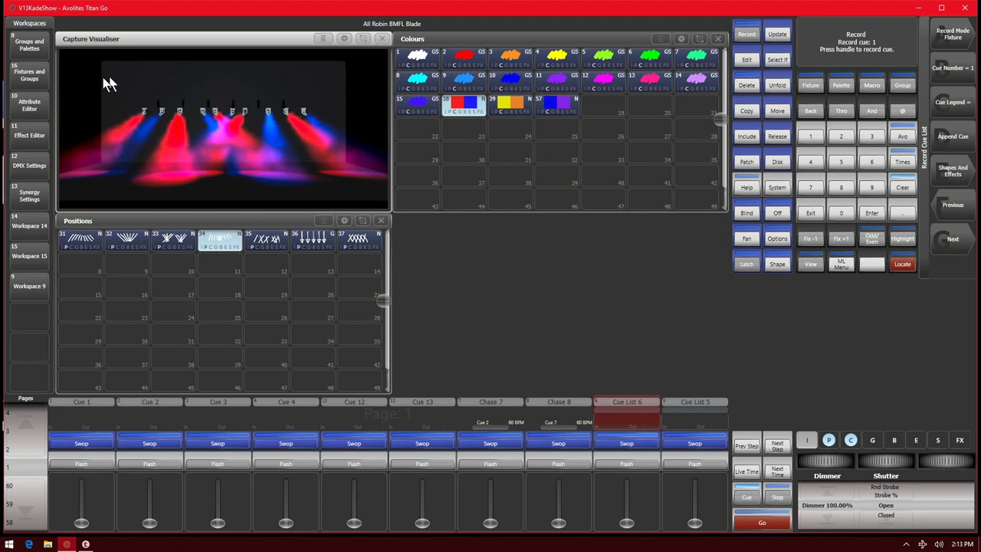
pyautogui.click(31, 46)
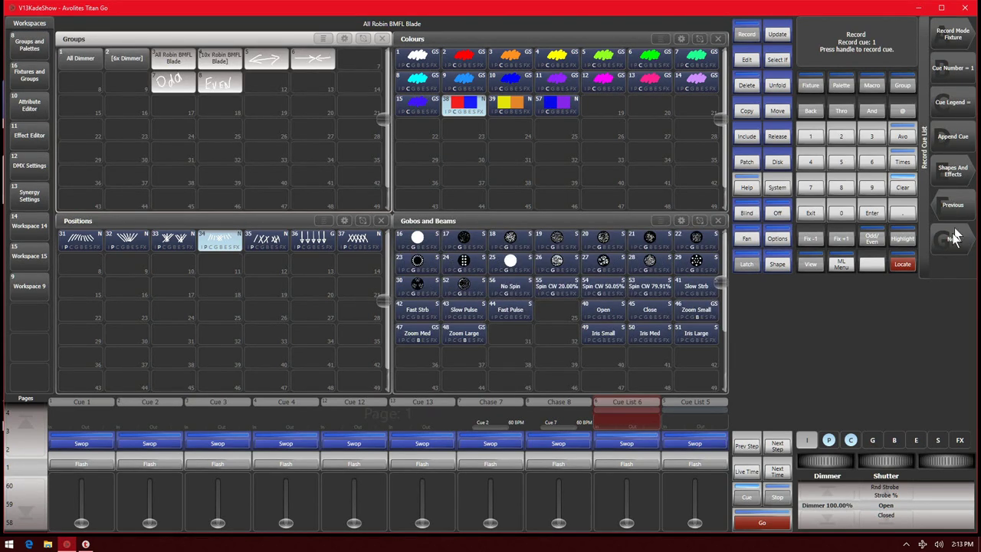
# - Leave the cue list recording and open the Capture Visualiser window again
pyautogui.click(813, 214)
pyautogui.click(972, 200)
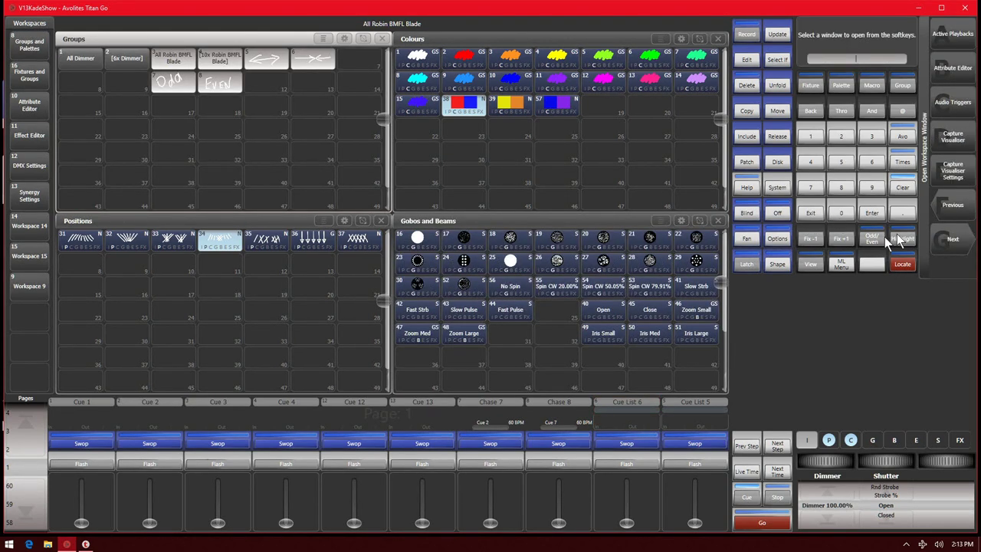
pyautogui.click(966, 139)
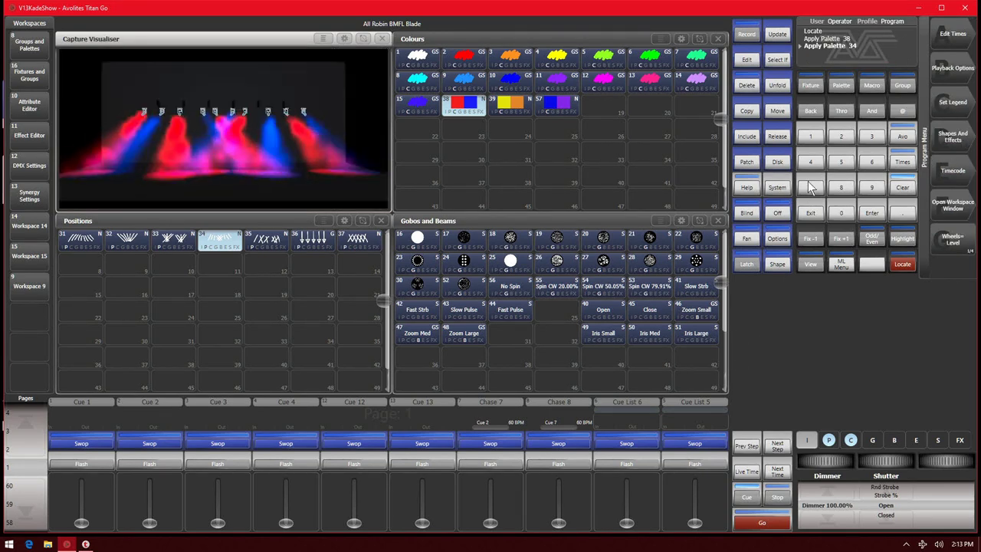
# - Delete the empty Cue List 6, close the visualiser to uncover the groups, and clear the programmer
pyautogui.click(747, 85)
pyautogui.click(610, 443)
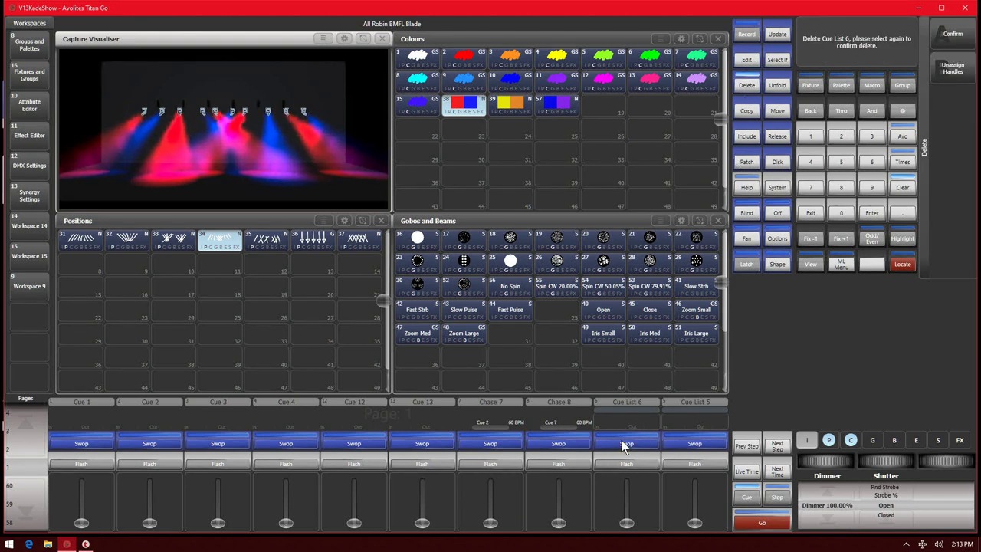
pyautogui.click(381, 38)
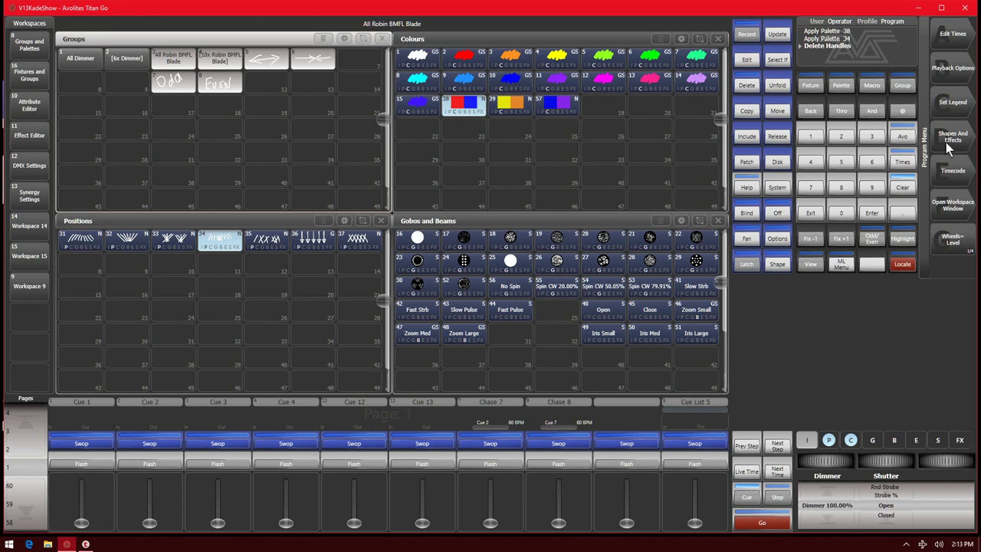
pyautogui.click(902, 187)
pyautogui.click(902, 188)
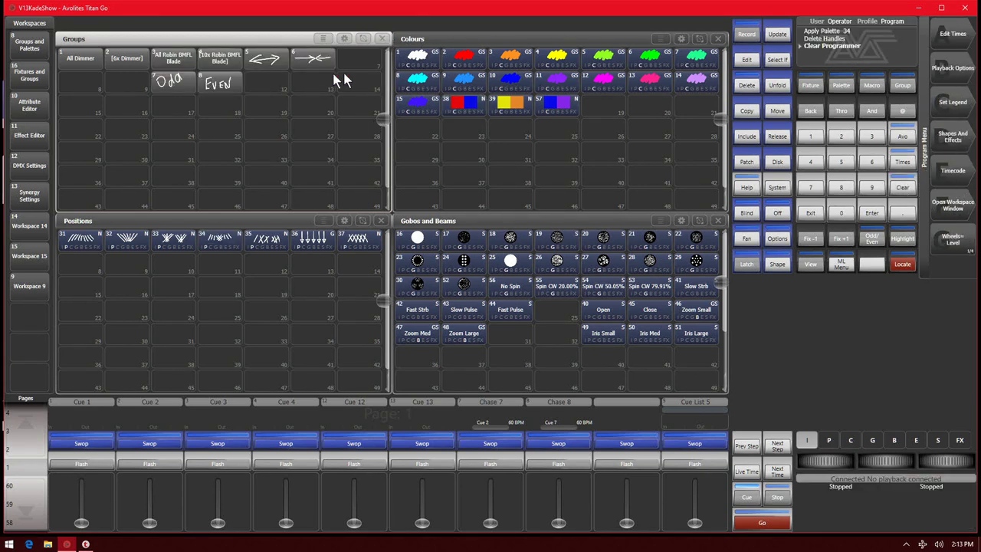
# - Select the All Robin BMFL Blade group and reopen the Capture Visualiser over the Groups window
pyautogui.click(189, 65)
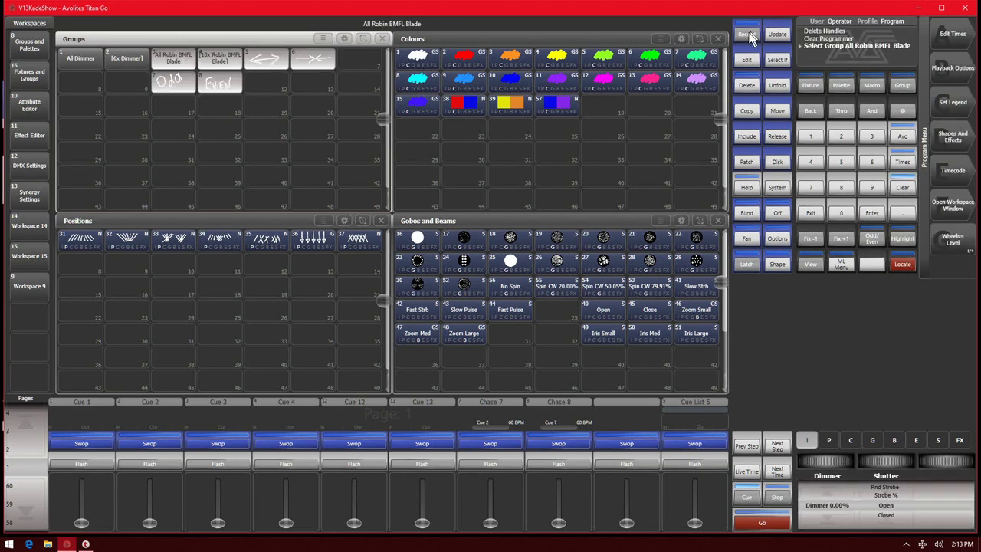
pyautogui.click(962, 209)
pyautogui.click(954, 140)
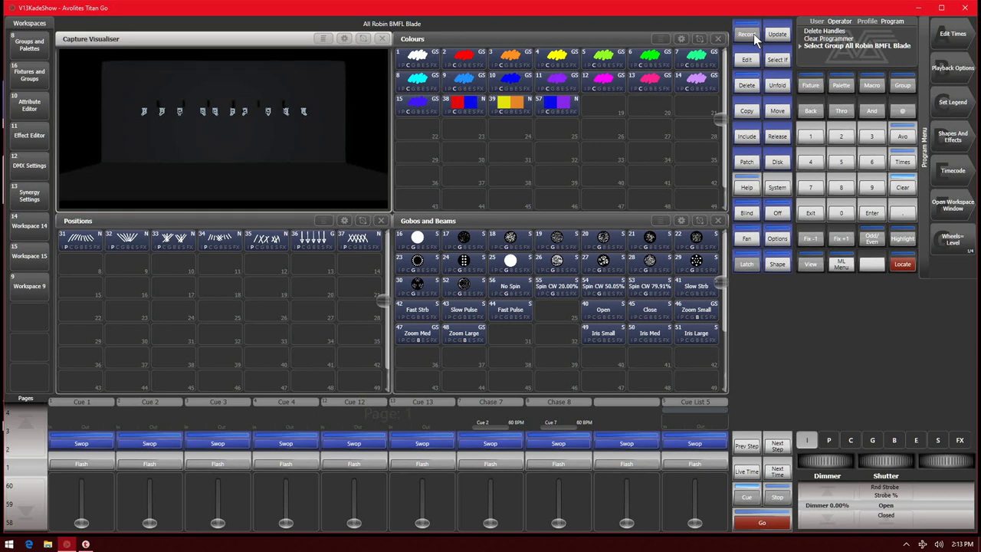
# - Locate the selected fixtures and apply the red and blue colour palette 38, position palette 33 and gobo palette 18
pyautogui.click(907, 266)
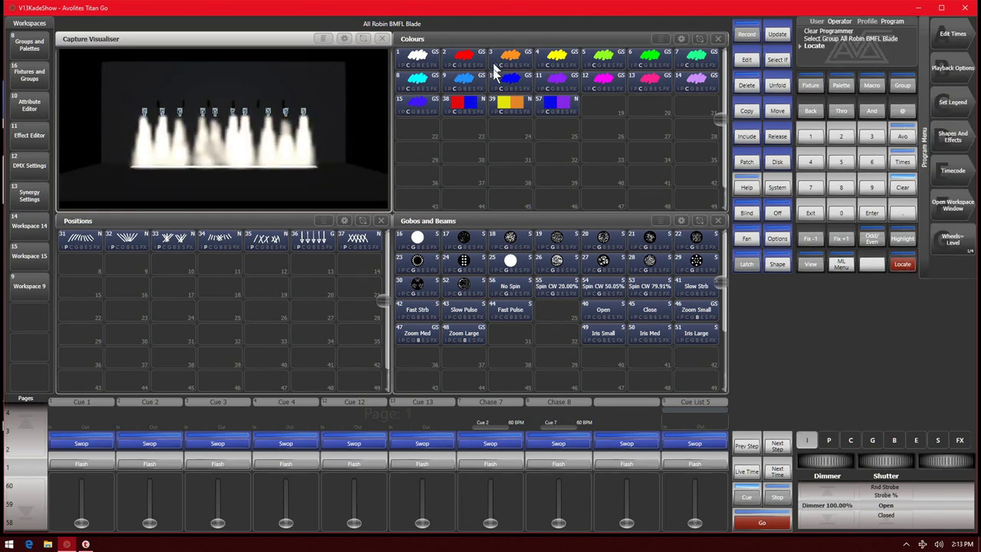
pyautogui.click(464, 105)
pyautogui.click(179, 244)
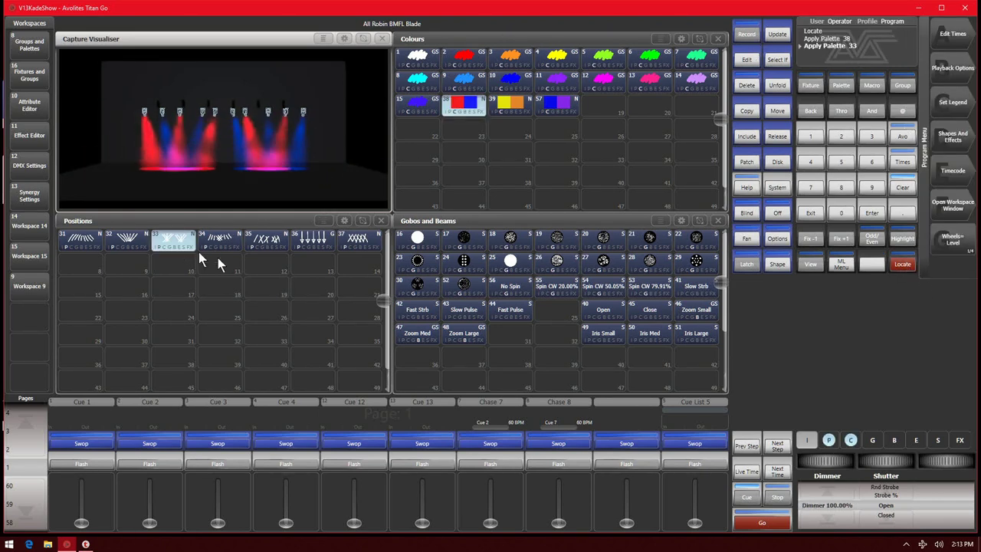
pyautogui.click(528, 247)
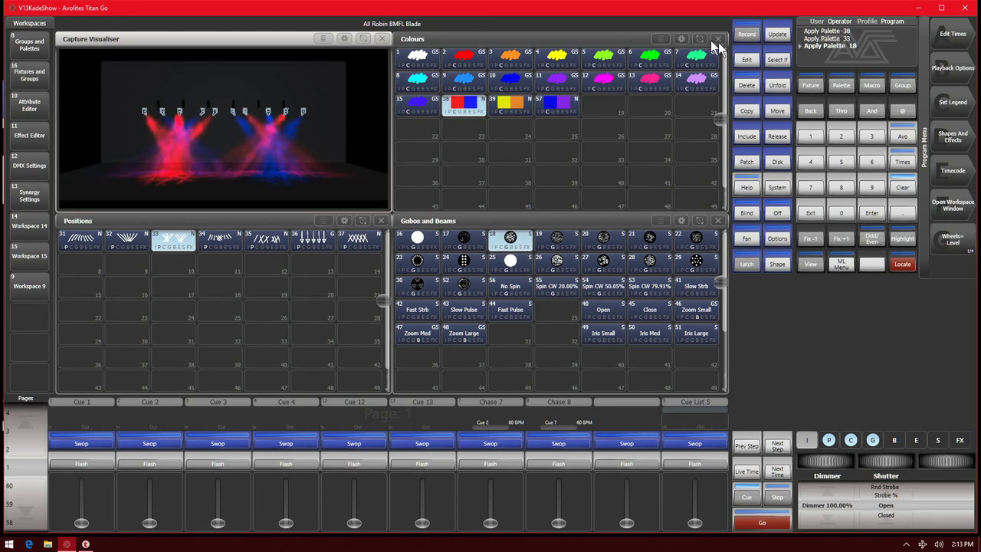
# - Create a cue list on the empty playback beside Cue List 5 and record the current look as cue 1
pyautogui.click(749, 39)
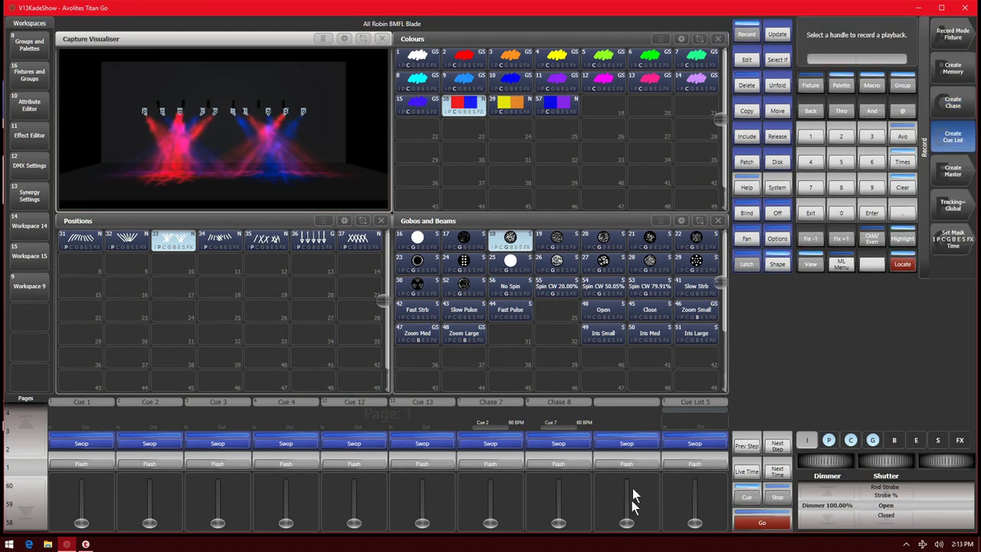
pyautogui.click(637, 443)
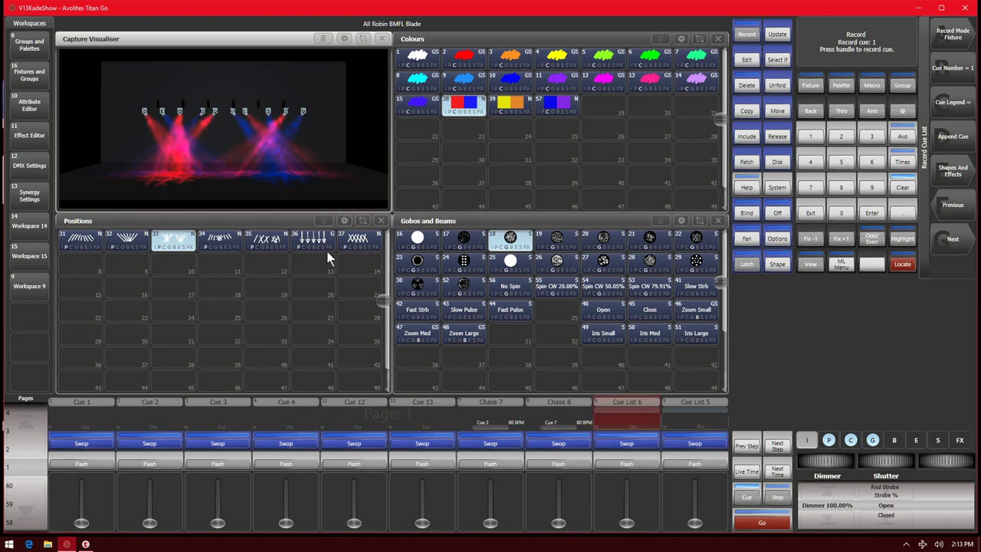
pyautogui.click(622, 444)
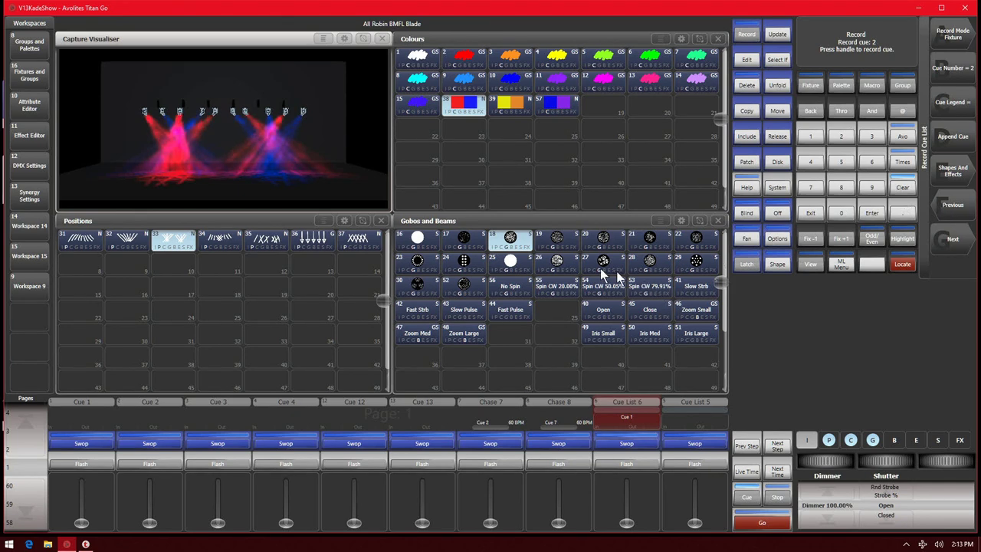
# - Build a yellow look with gobo palette 24 and position palette 35, and record it as cue 2
pyautogui.click(469, 263)
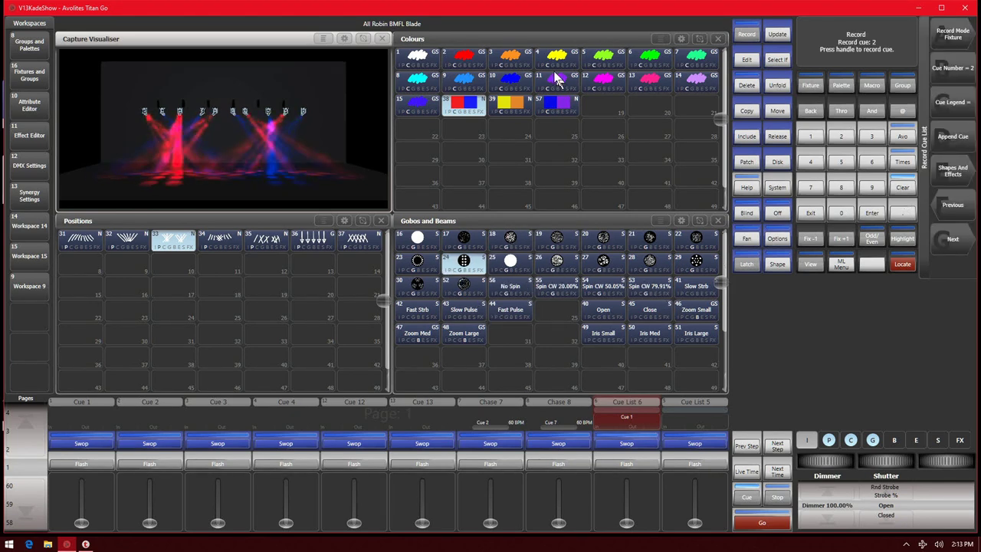
pyautogui.click(464, 57)
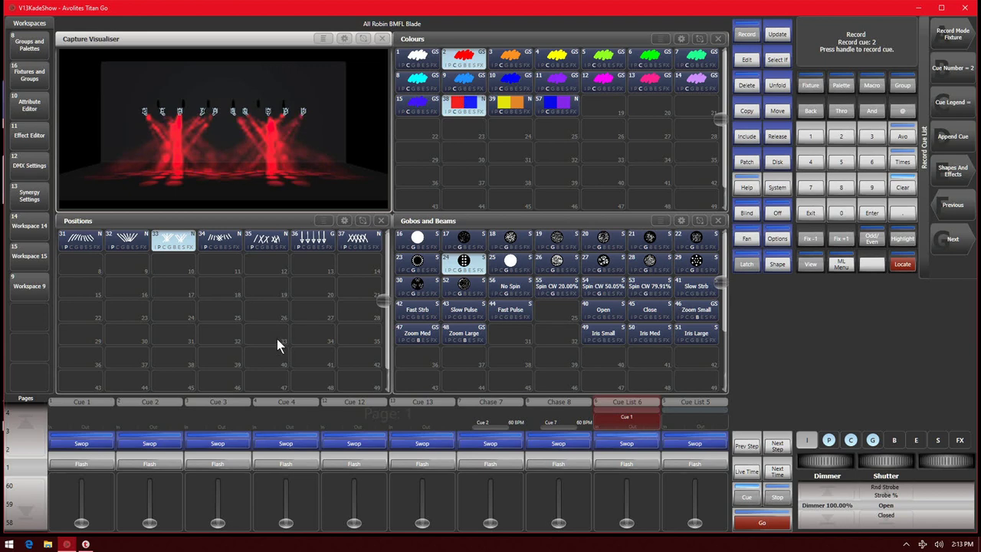
pyautogui.click(267, 240)
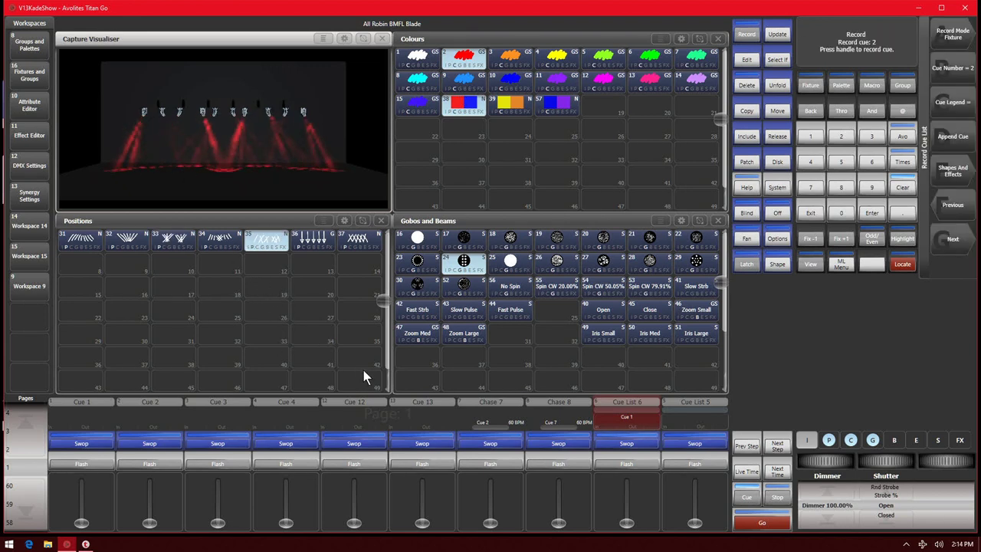
pyautogui.click(558, 66)
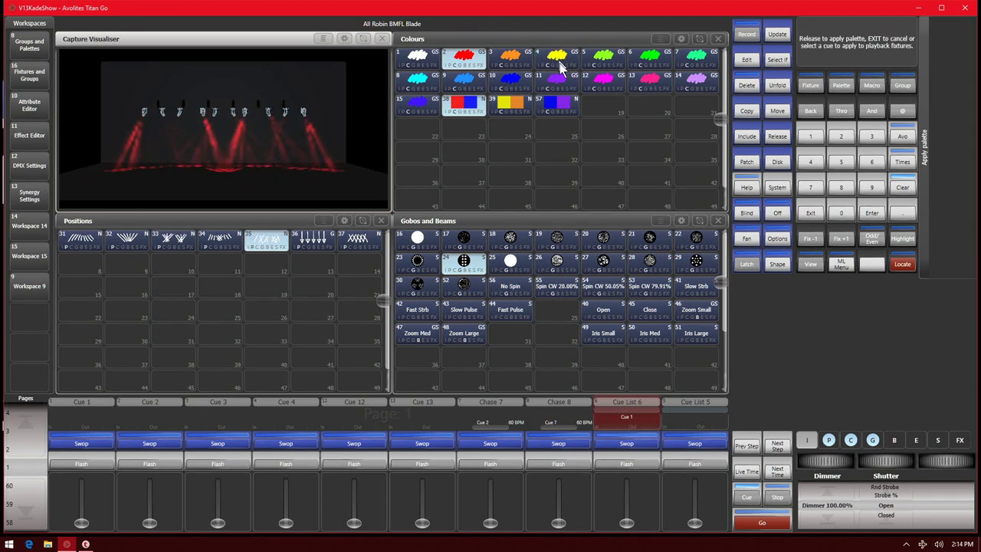
pyautogui.click(626, 446)
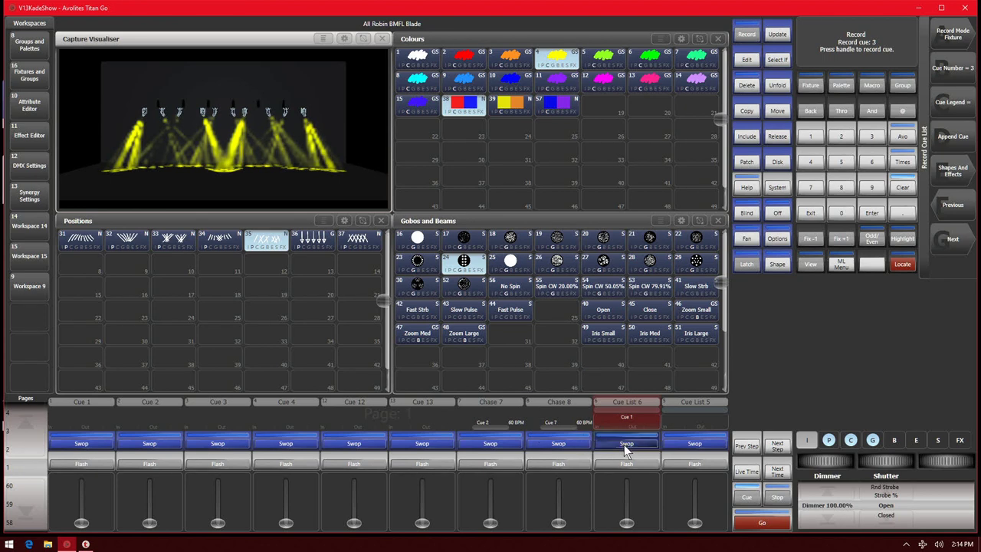
# - Change the look to green colour palette 6 with position palette 31 and record it as cue 3
pyautogui.click(172, 243)
pyautogui.click(696, 60)
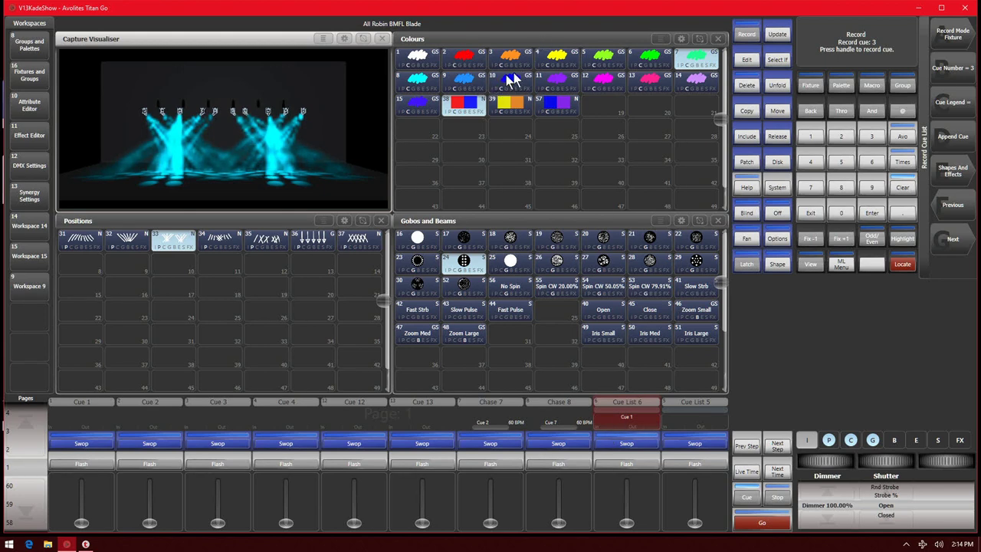
pyautogui.click(642, 63)
pyautogui.click(84, 244)
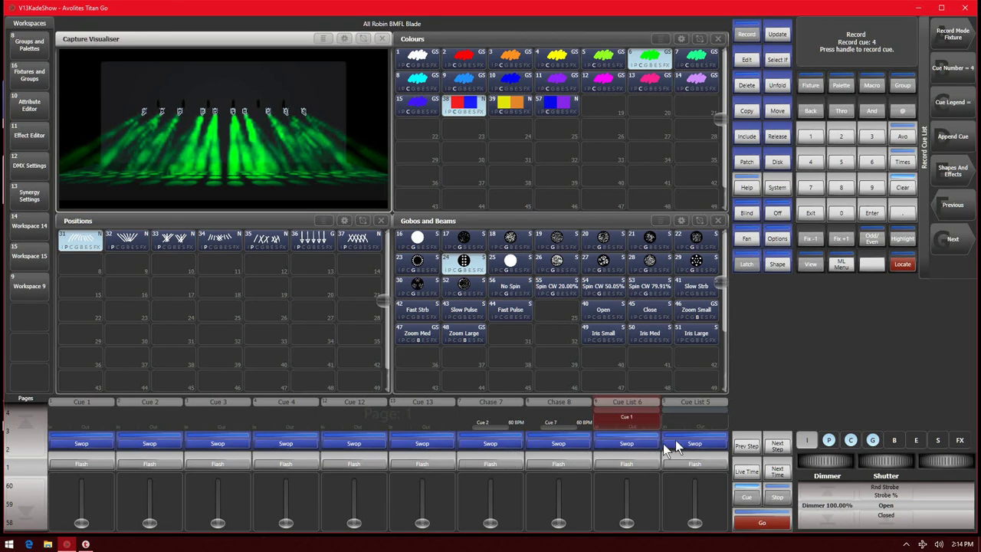
# - Apply lavender colour palette 14, gobo palette 29 and Zoom Large, and record the look as cue 4
pyautogui.click(698, 76)
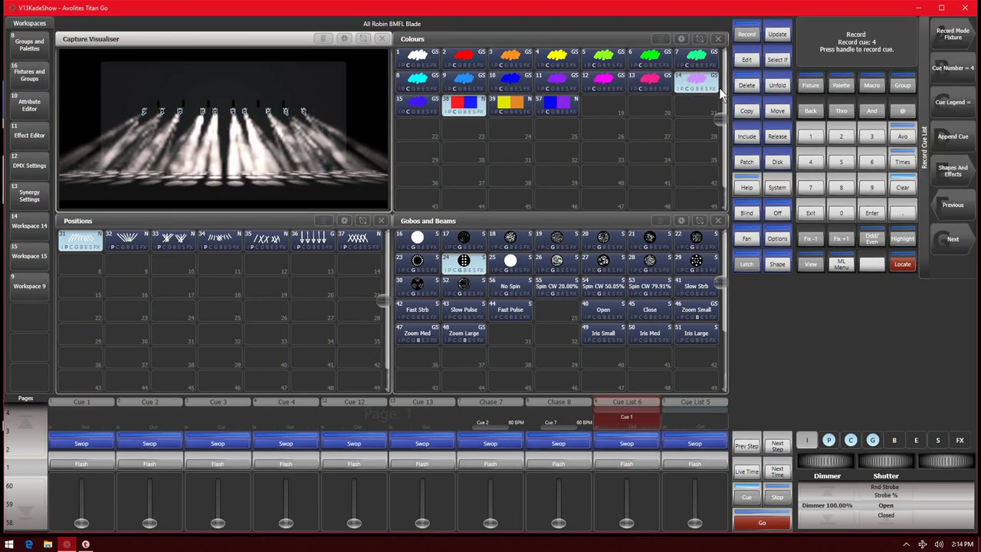
pyautogui.click(709, 265)
pyautogui.press('r')
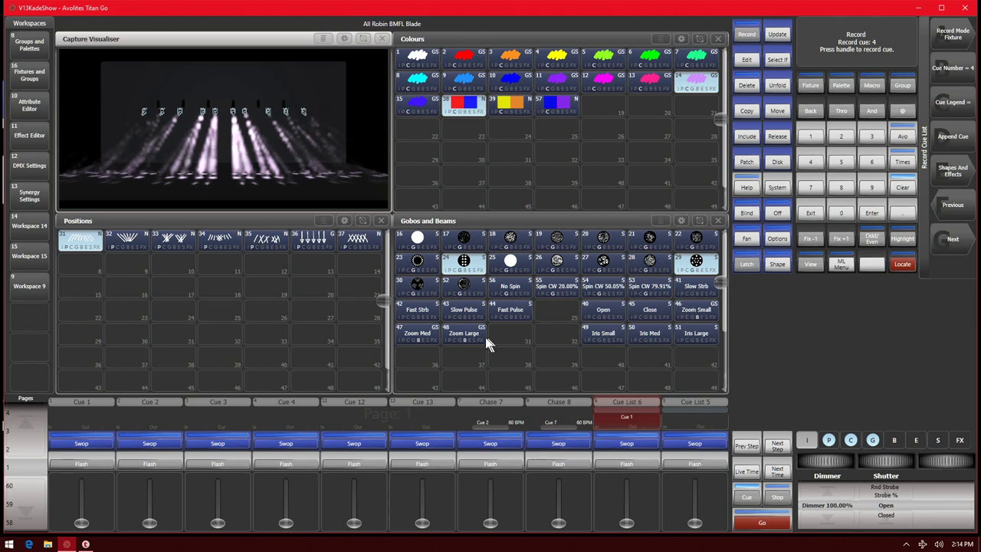
pyautogui.click(450, 339)
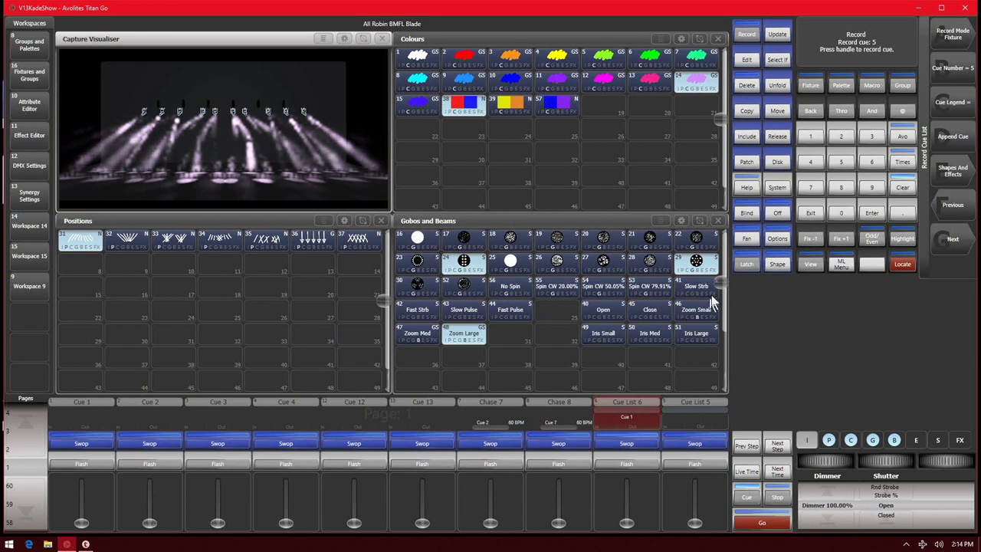
# - Build a yellow look with Zoom Small and position palette 32, record it as cue 5, and clear the programmer
pyautogui.click(704, 311)
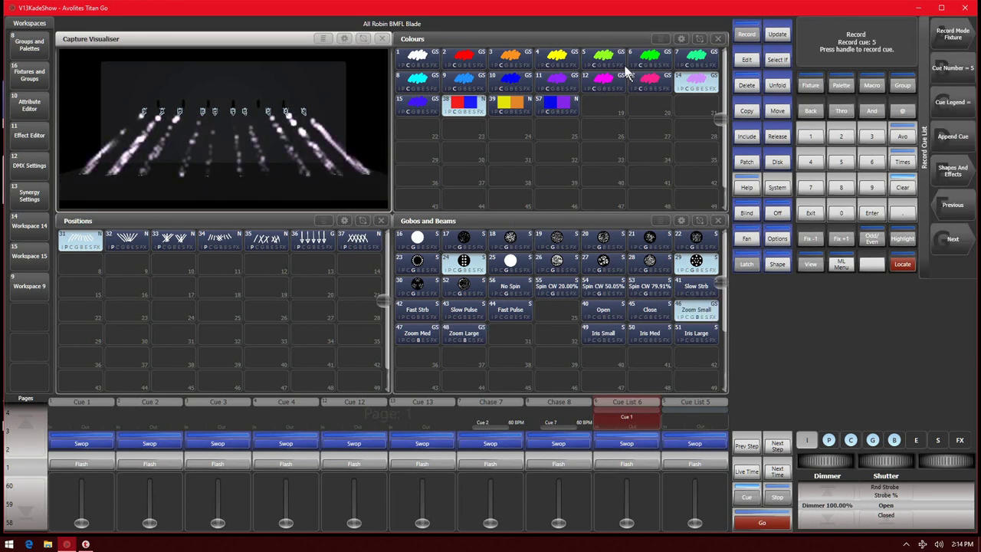
pyautogui.click(556, 56)
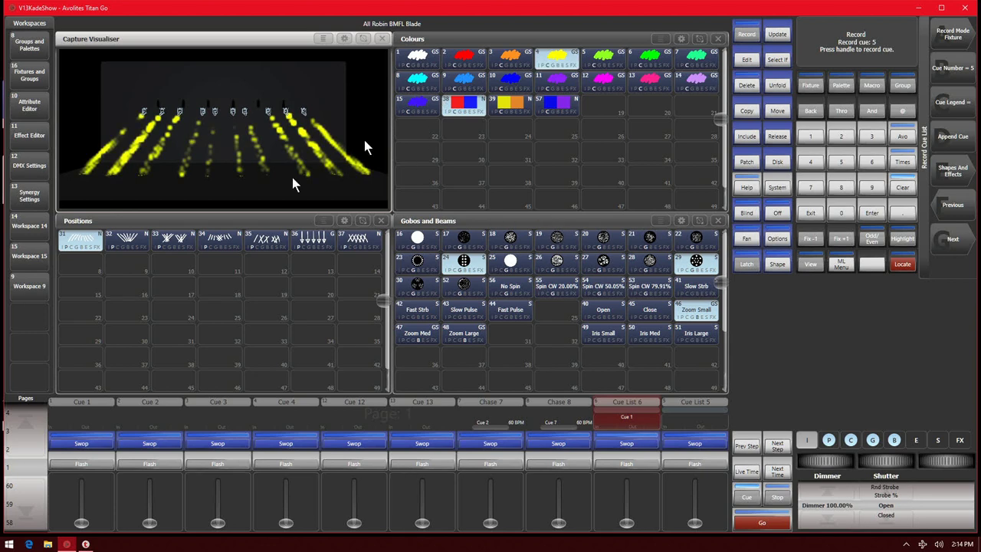
pyautogui.click(129, 243)
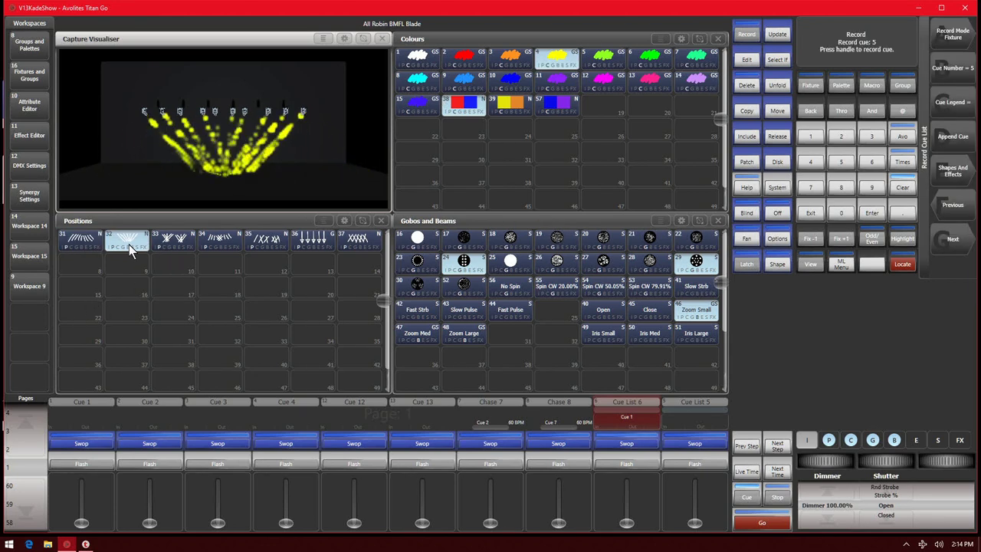
pyautogui.click(628, 448)
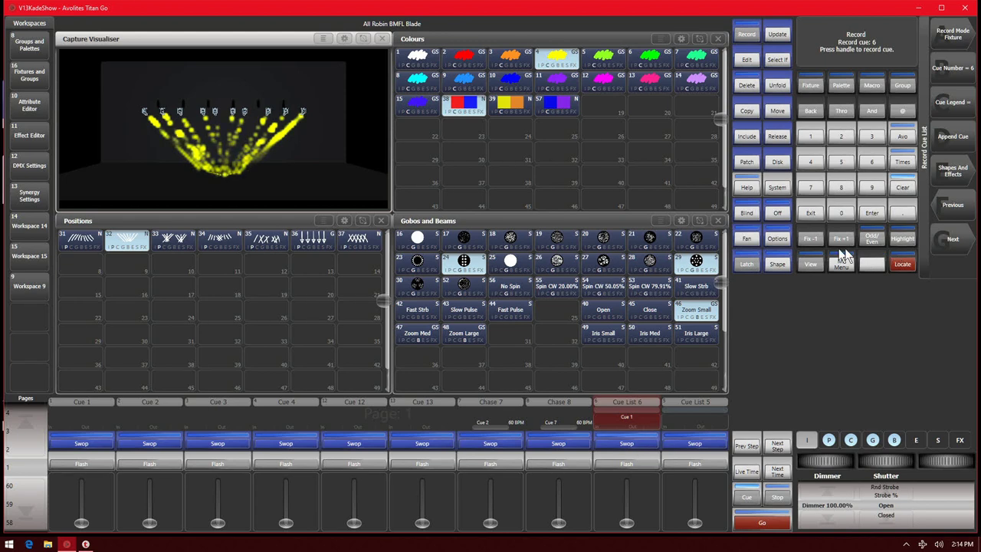
pyautogui.click(811, 213)
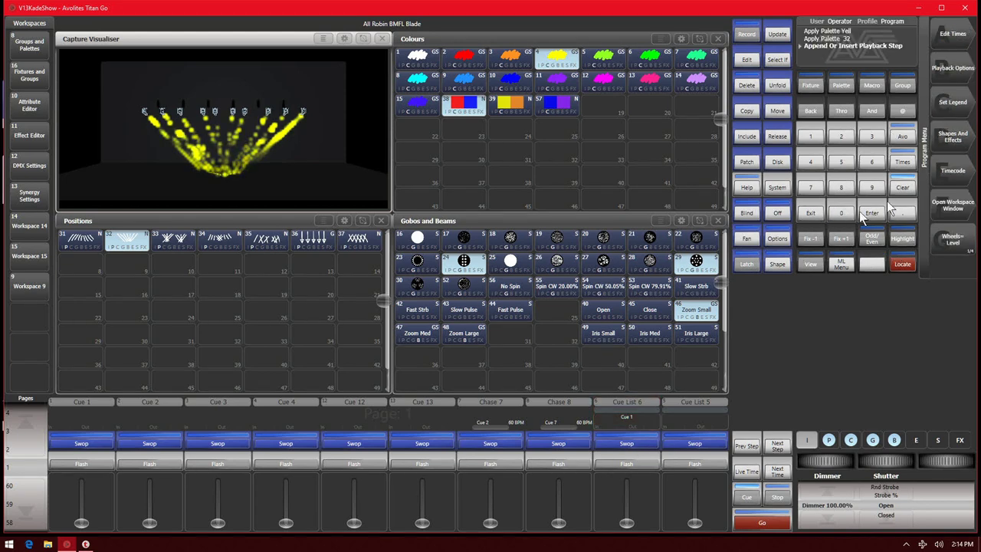
pyautogui.click(902, 189)
pyautogui.click(902, 190)
# - Raise Cue List 6 to full and play through all five cues, continuing round to cue 2
pyautogui.moveTo(627, 524); pyautogui.dragTo(626, 429)
pyautogui.click(761, 527)
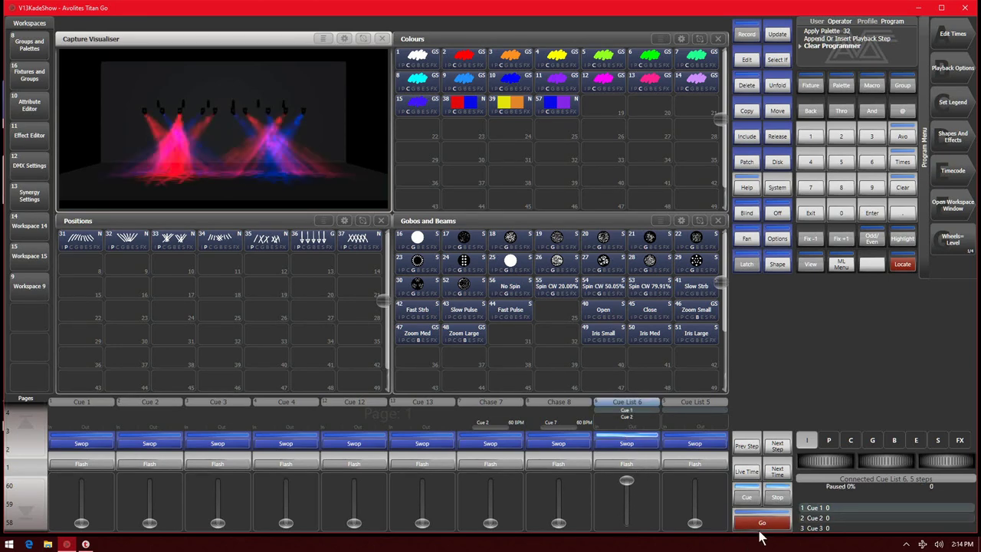
pyautogui.click(761, 528)
pyautogui.click(762, 527)
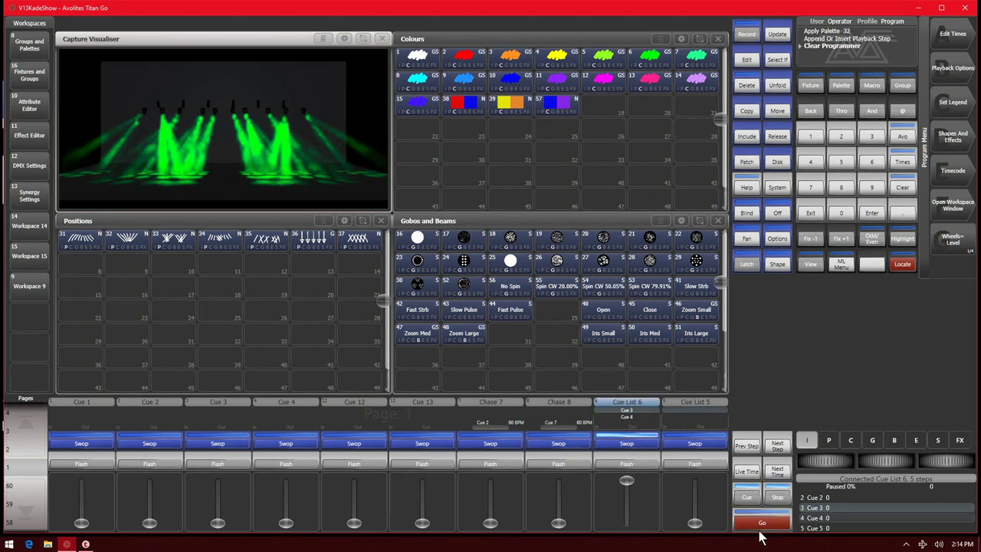
pyautogui.click(761, 527)
pyautogui.click(761, 527)
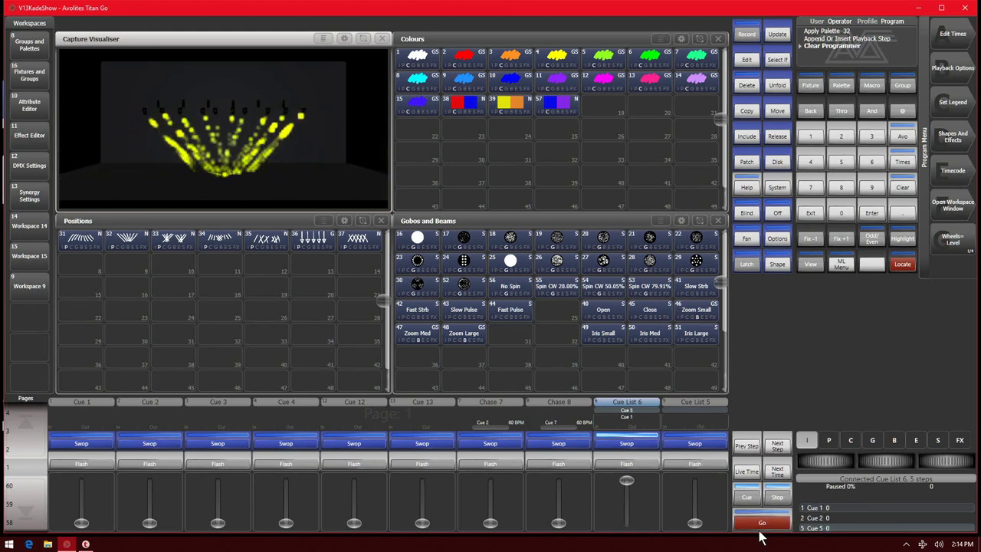
pyautogui.click(761, 527)
pyautogui.click(761, 527)
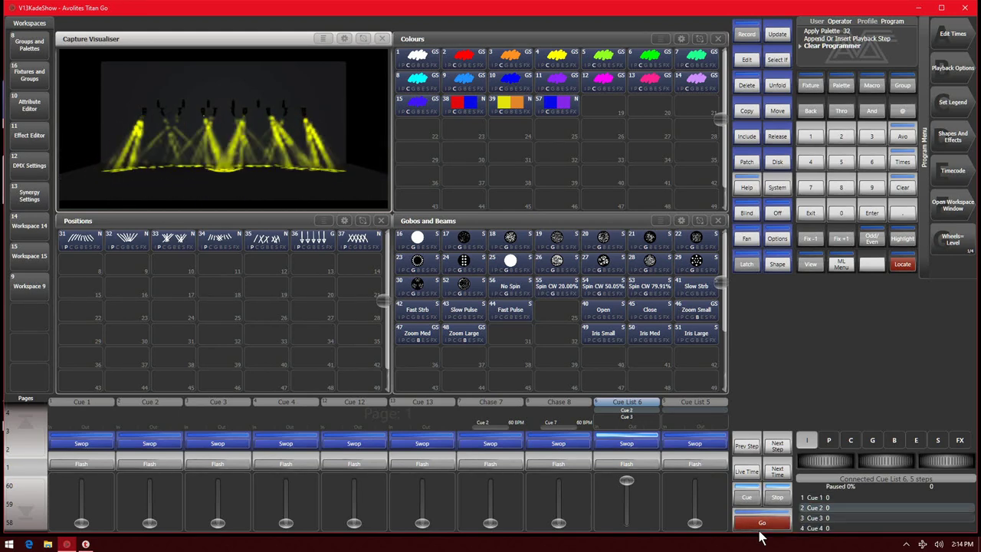
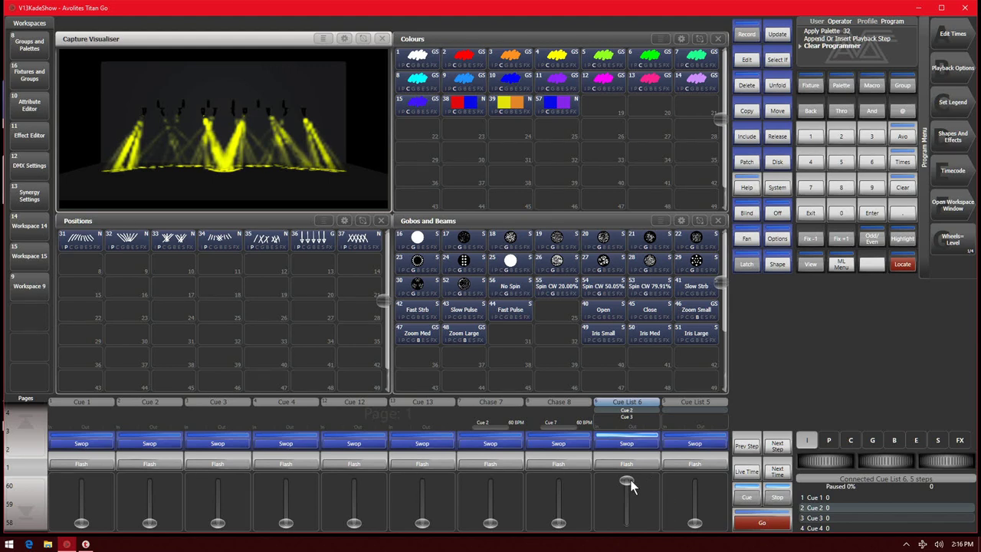
# - Play Cue List 6 onward from cue 2 until it loops round to cue 1
pyautogui.moveTo(630, 481); pyautogui.dragTo(636, 455)
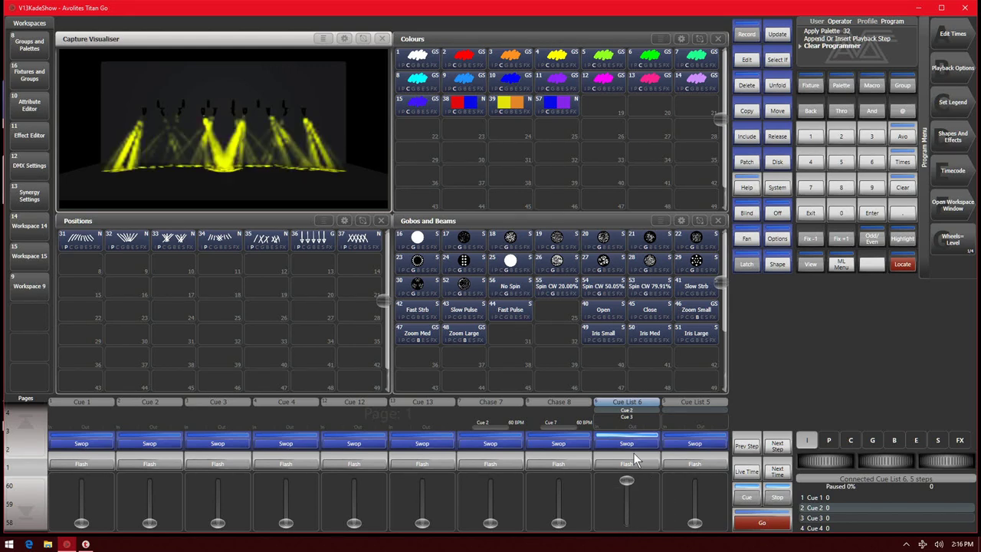
pyautogui.click(766, 525)
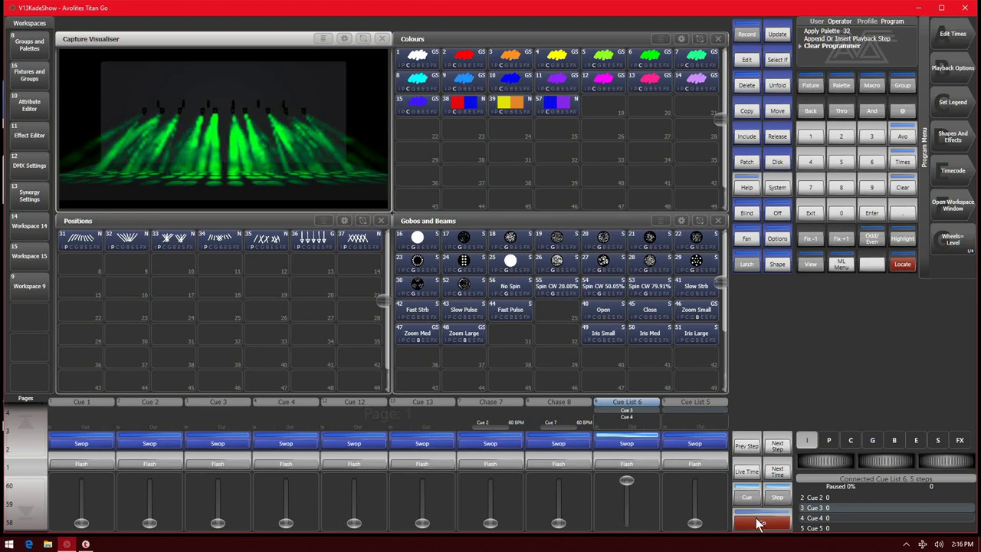
pyautogui.click(759, 524)
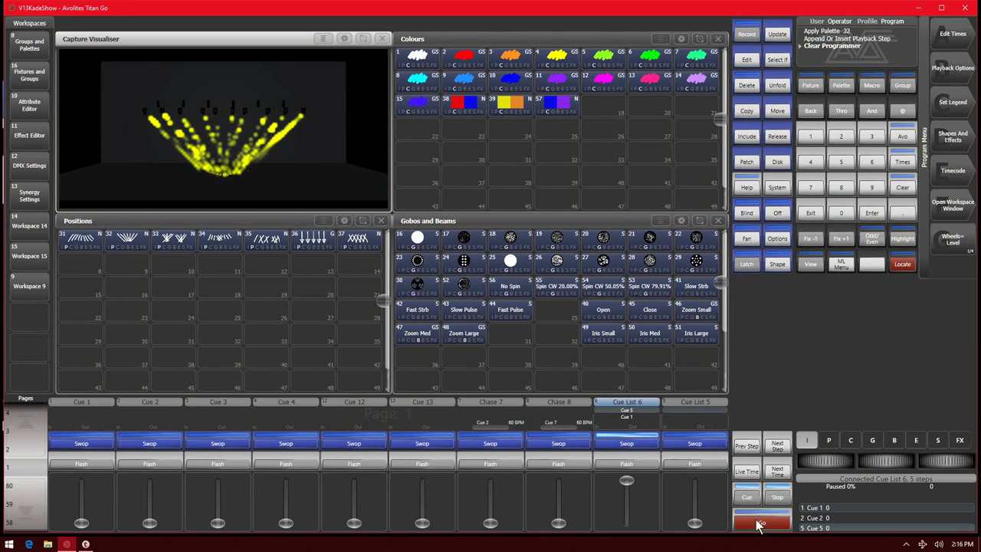
pyautogui.click(759, 524)
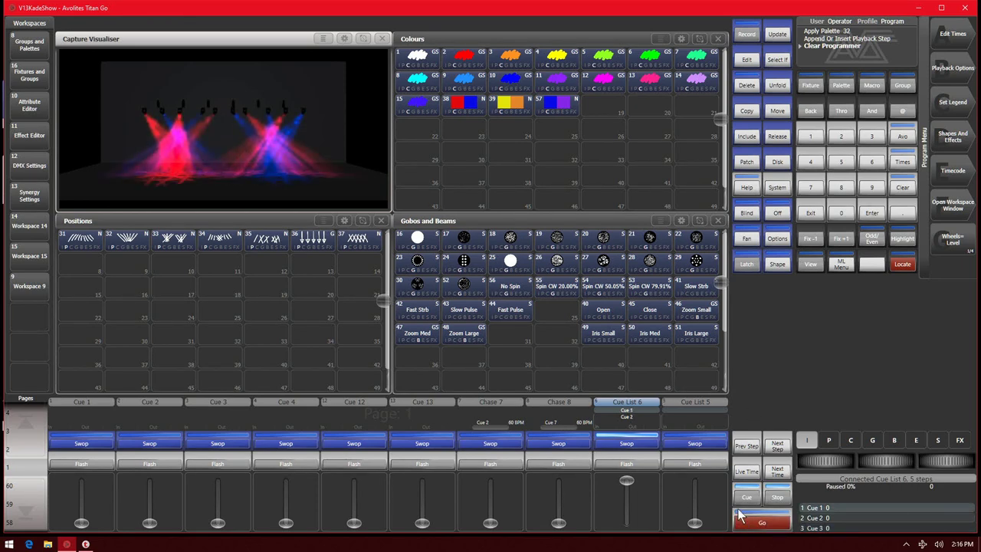
# - Set cue 3 as the next cue of the connected Cue List 6 and fire it out of order
pyautogui.click(749, 496)
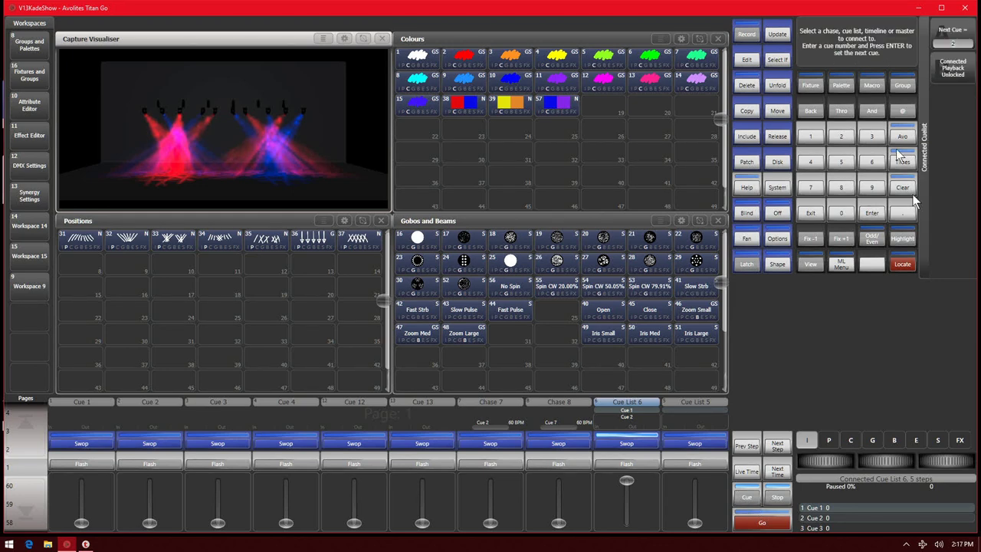
pyautogui.click(871, 137)
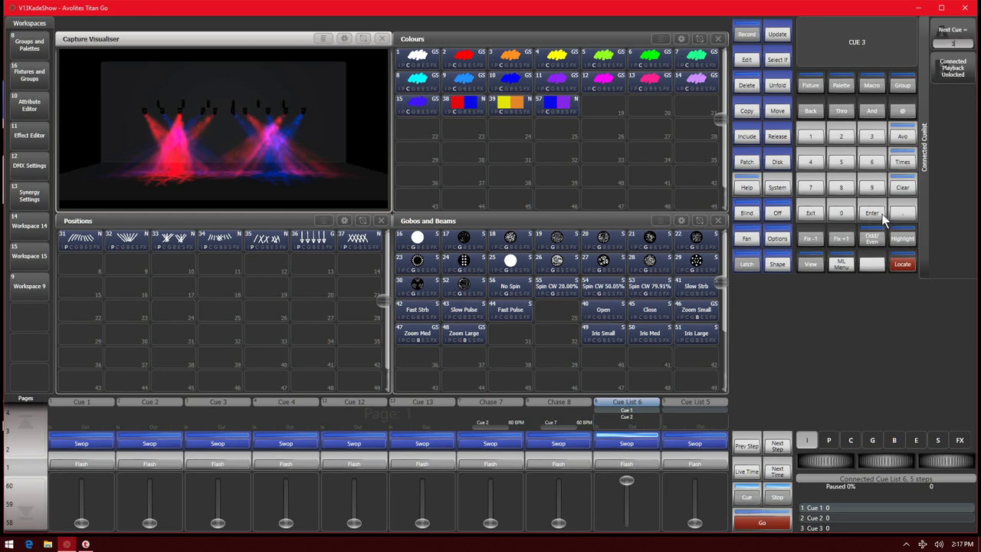
pyautogui.click(755, 525)
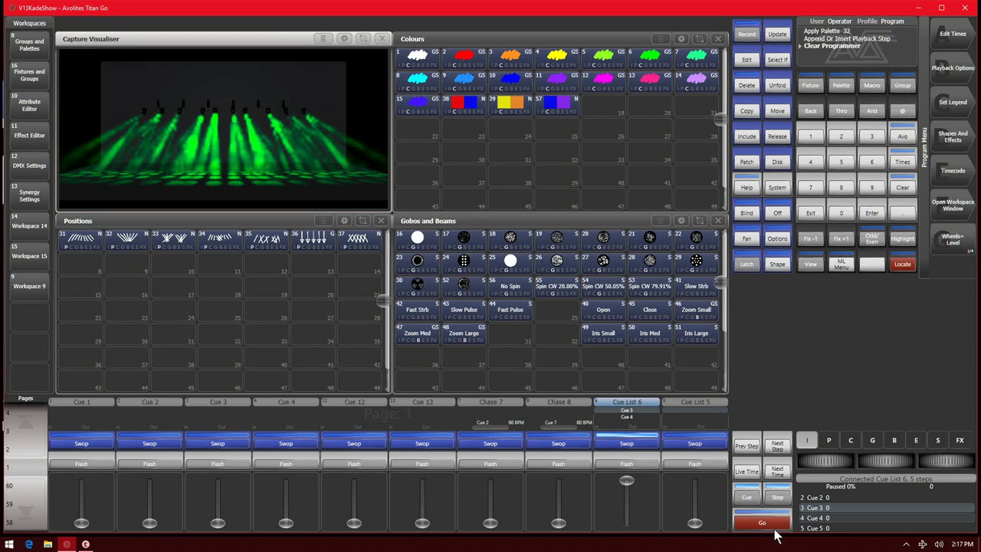
# - Step the next cue of Cue List 6 backwards through the list to cue 2 and fire it
pyautogui.click(747, 448)
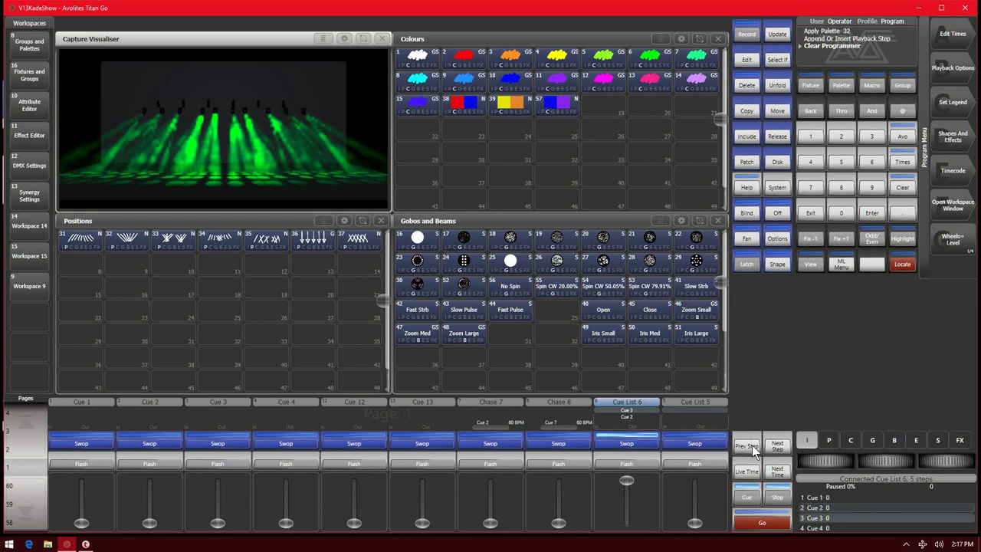
pyautogui.click(752, 451)
pyautogui.click(753, 450)
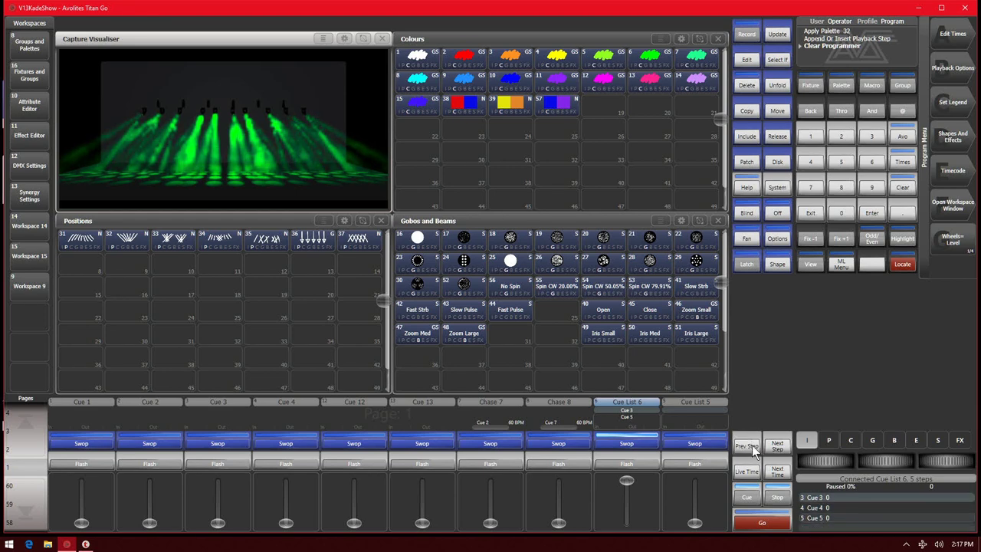
pyautogui.click(753, 450)
pyautogui.click(753, 450)
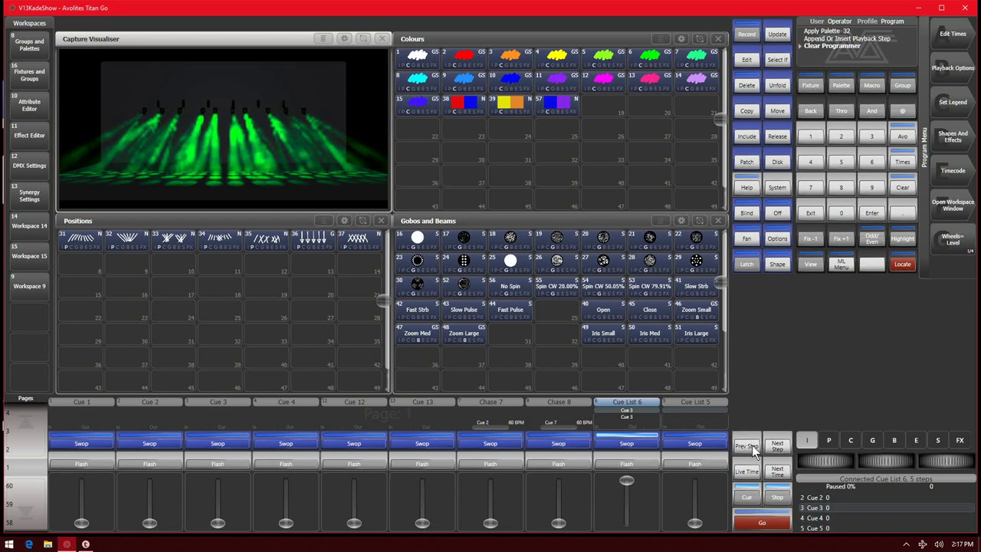
pyautogui.click(753, 448)
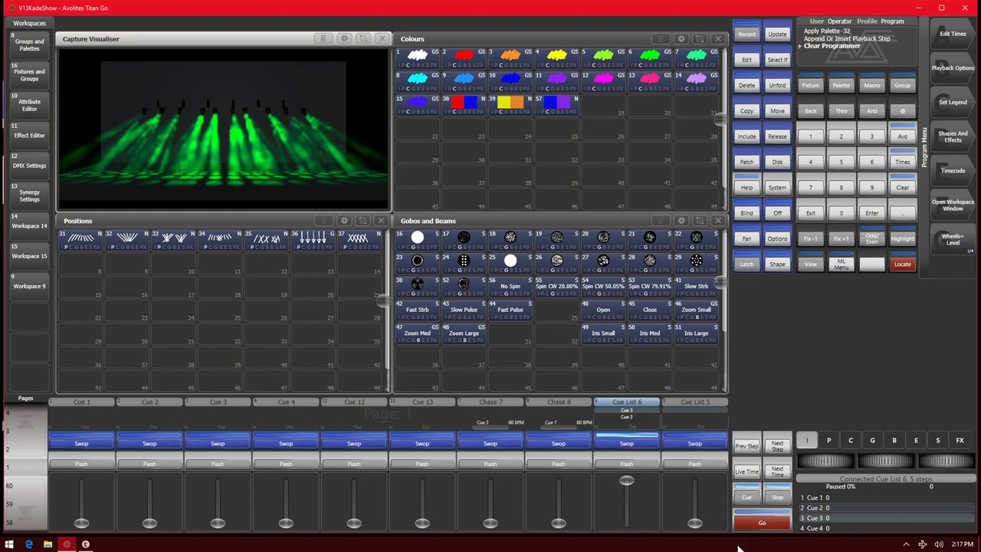
pyautogui.click(759, 525)
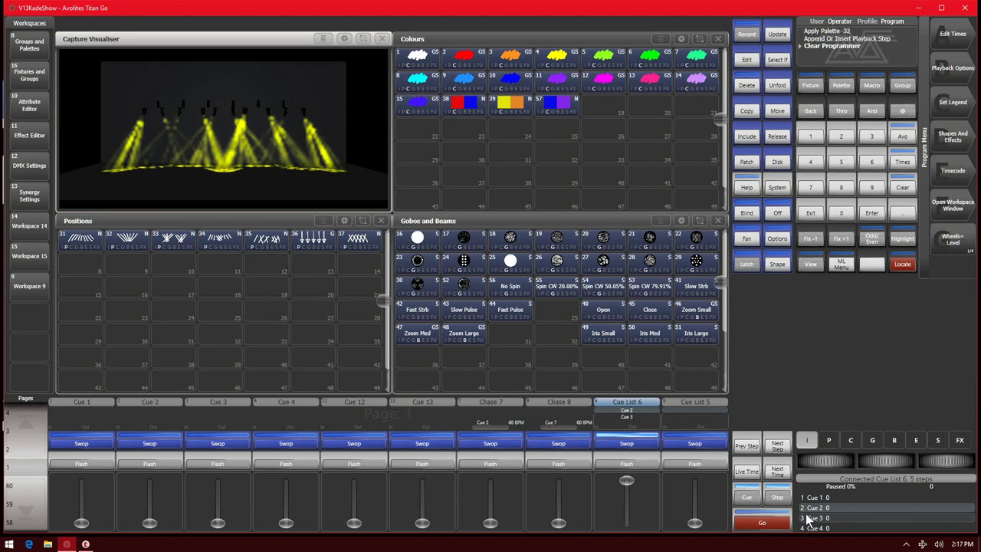
# - Advance the next cue of Cue List 6 to cue 5, fire it, and continue to cue 1
pyautogui.click(781, 460)
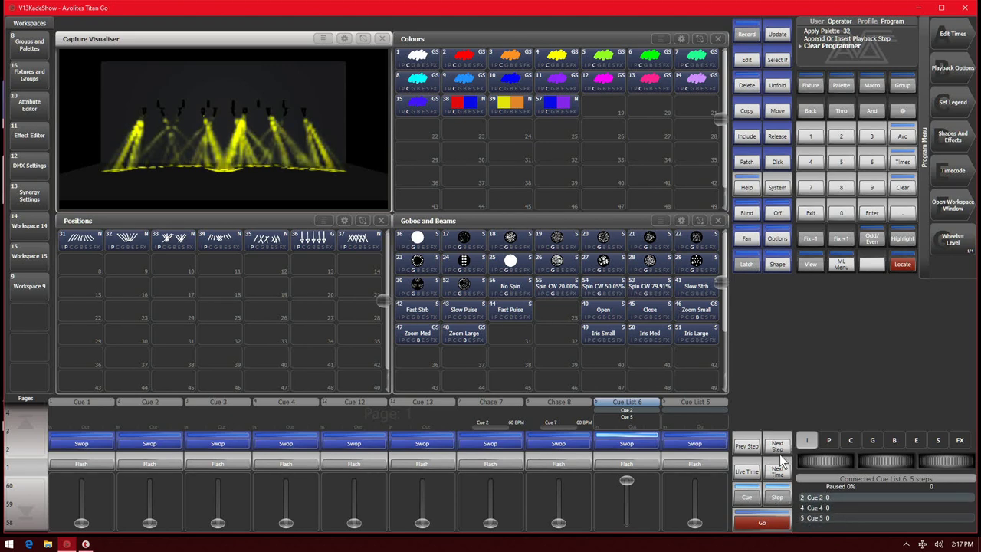
pyautogui.click(776, 525)
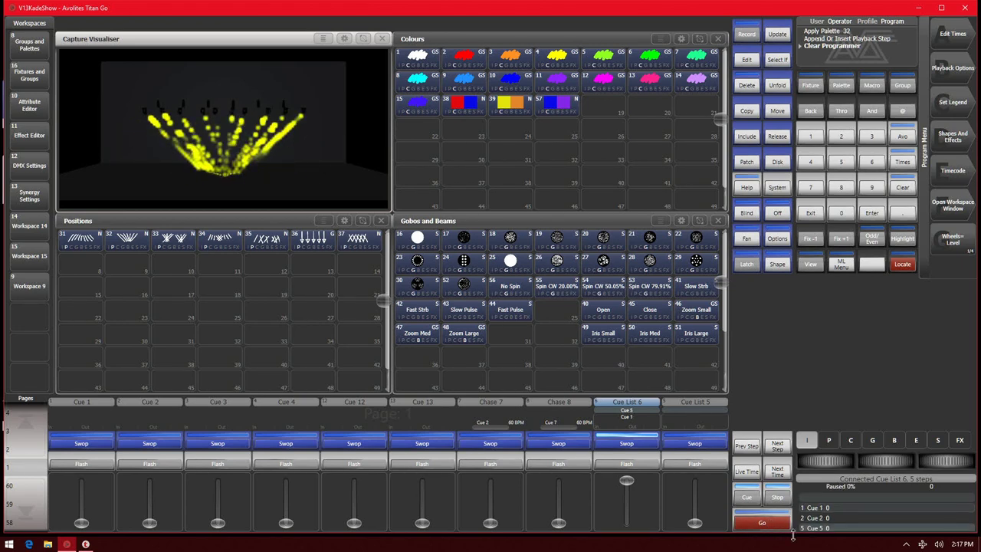
pyautogui.click(767, 526)
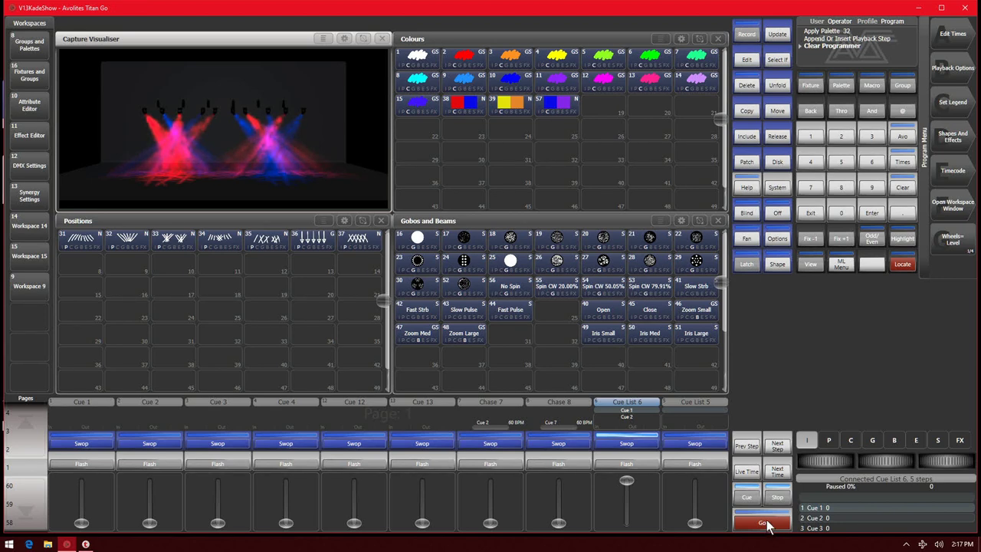
# - Move the Capture Visualiser into the quarter occupied by Gobos and Beams so the Groups window is uncovered
pyautogui.click(345, 39)
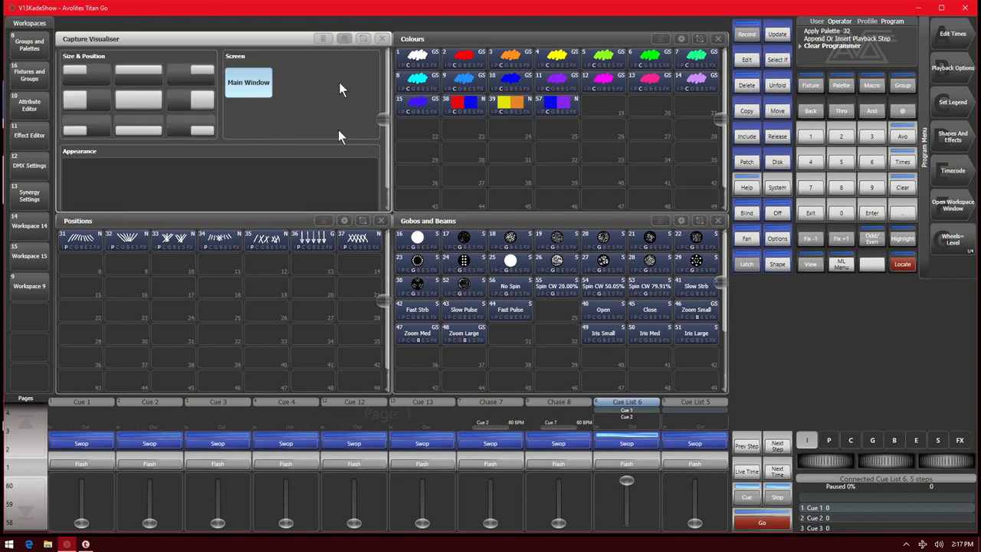
pyautogui.click(192, 125)
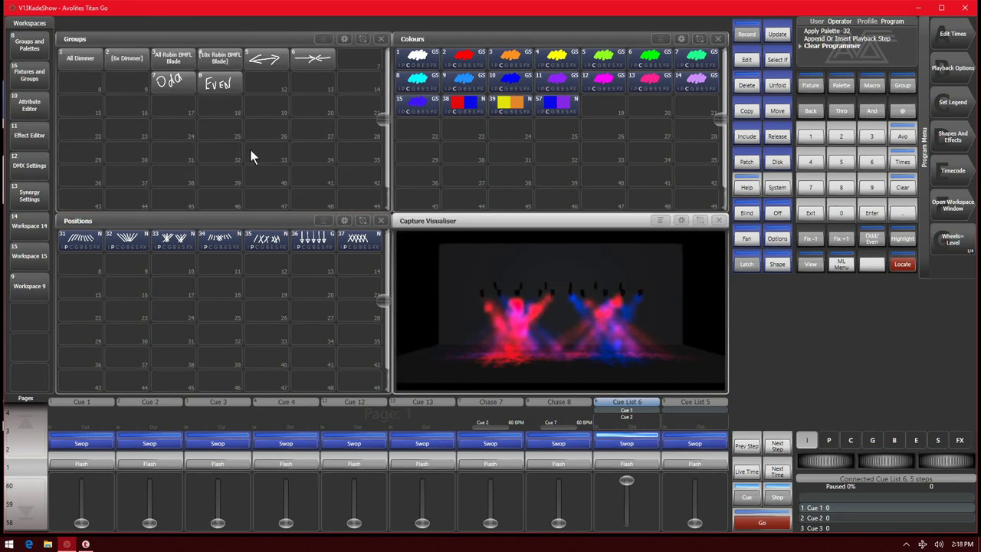
# - Apply position palette 35 to the All Robin BMFL Blade group, record the change into the live cue 1, and clear the programmer
pyautogui.click(166, 62)
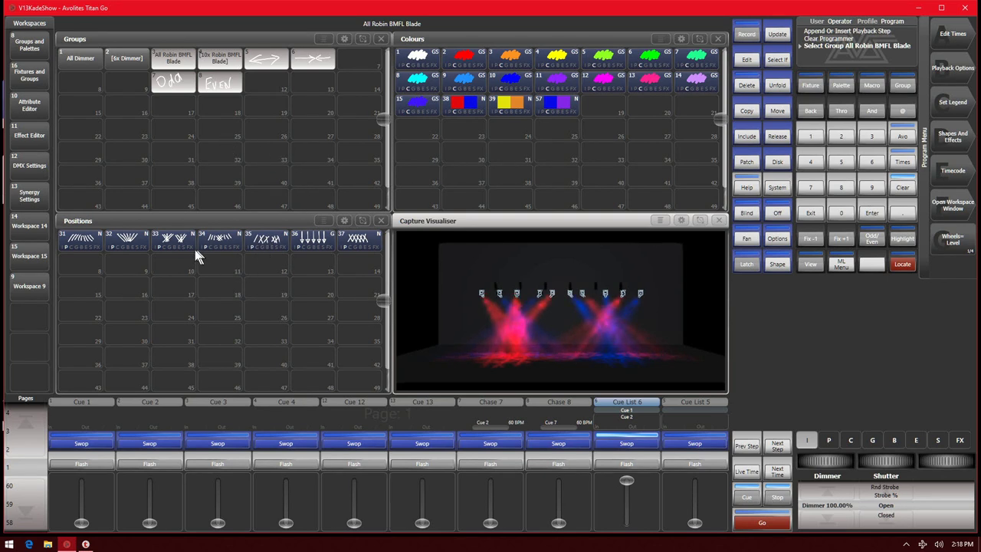
pyautogui.click(264, 246)
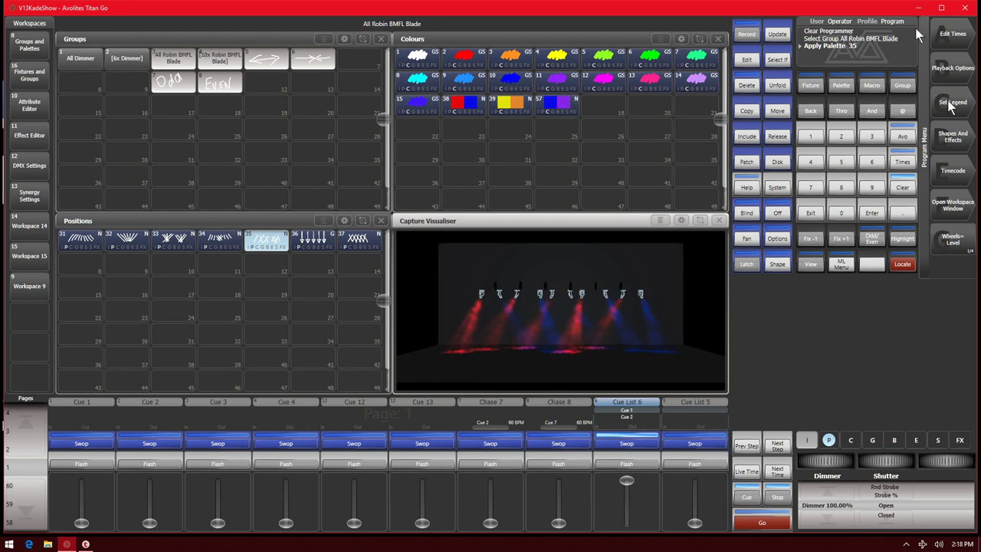
pyautogui.click(749, 34)
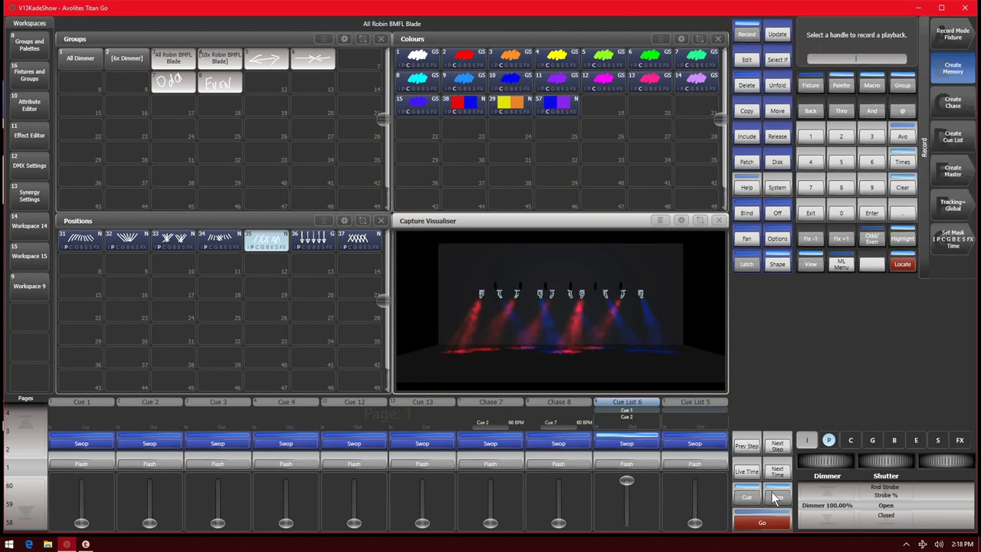
pyautogui.click(746, 496)
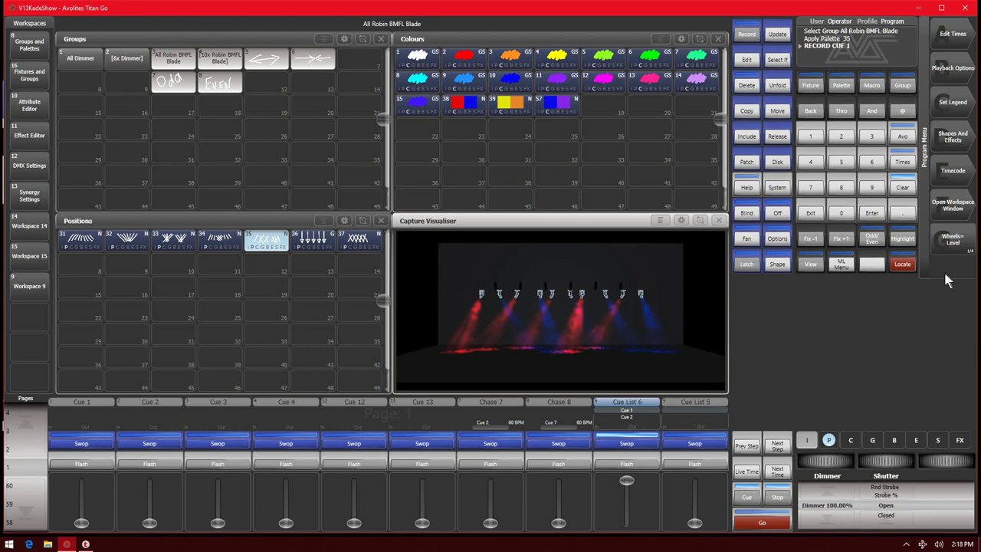
pyautogui.click(905, 188)
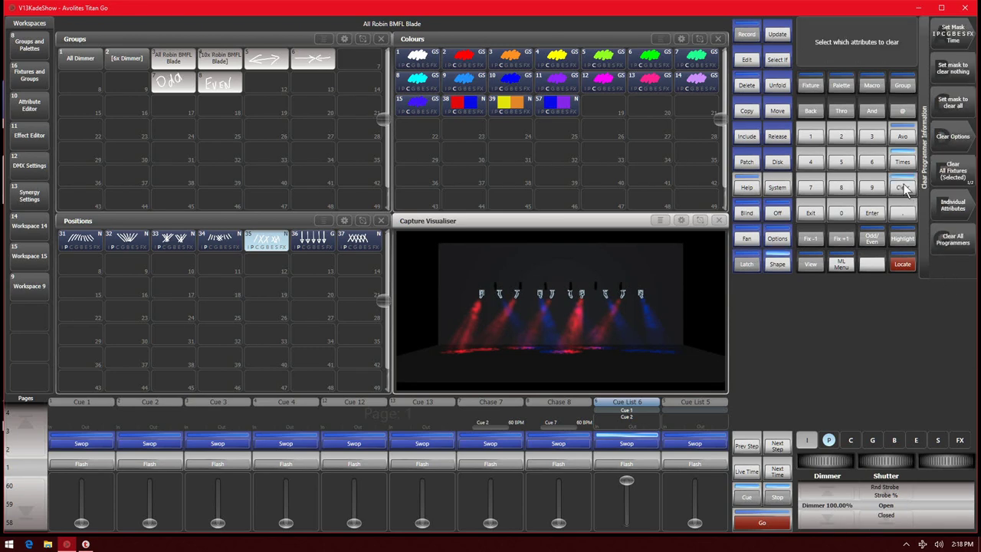
# - Play Cue List 6 through cues 2 to 5 and back to cue 1 to check the re-recorded position
pyautogui.click(760, 522)
pyautogui.click(760, 522)
pyautogui.click(760, 522)
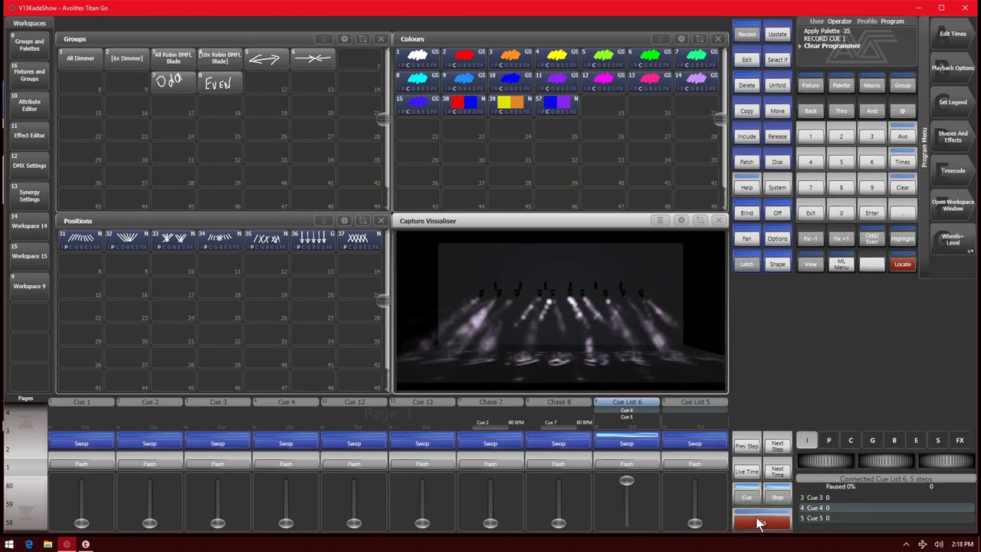
pyautogui.click(760, 522)
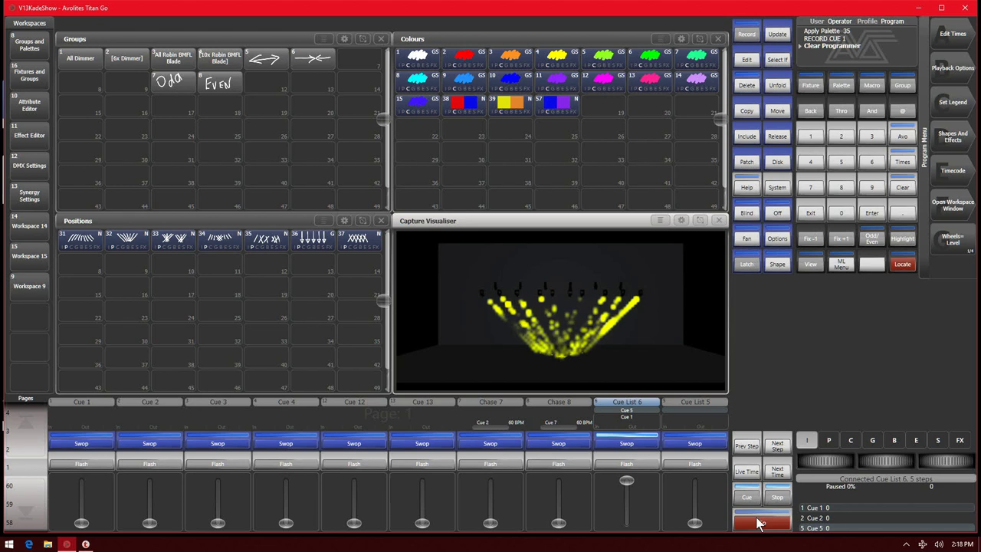
pyautogui.click(759, 522)
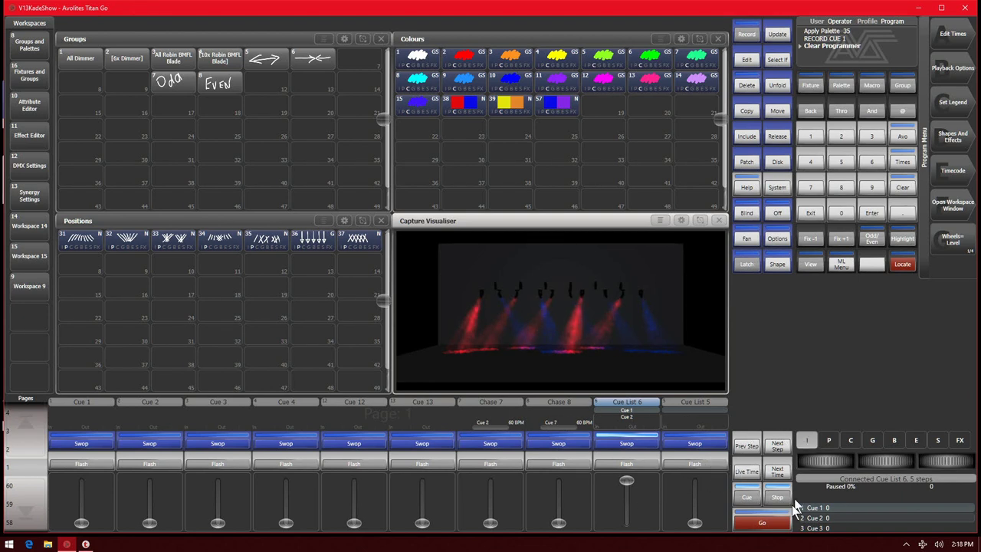
# - Fire cue 2 of Cue List 6 and set the live cue's fade-in time to 5 s
pyautogui.click(762, 524)
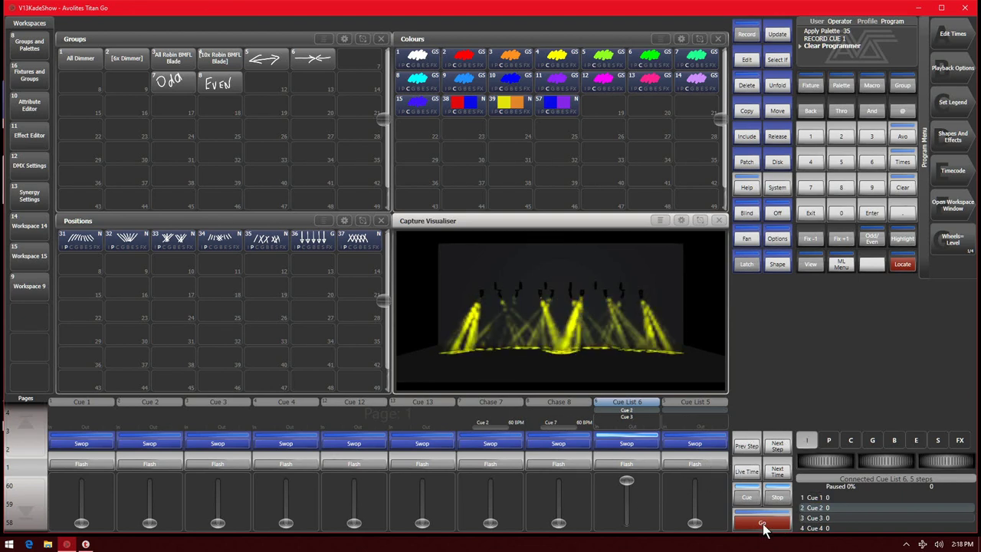
pyautogui.click(748, 472)
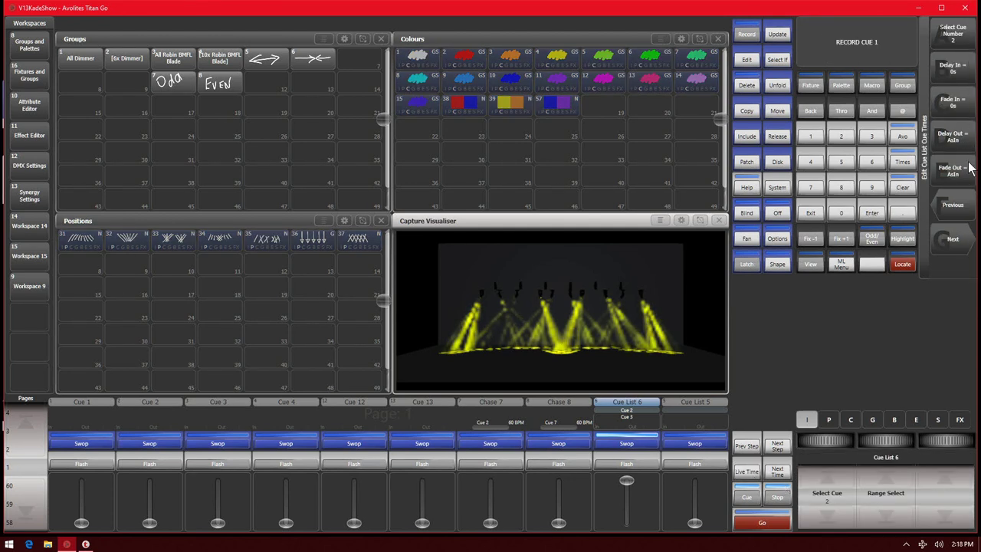
pyautogui.click(963, 242)
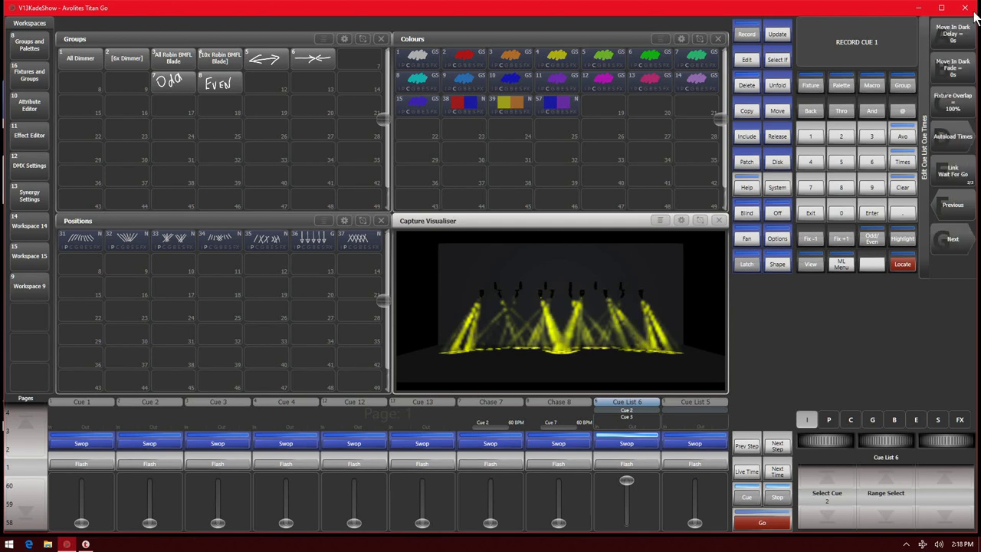
pyautogui.click(949, 251)
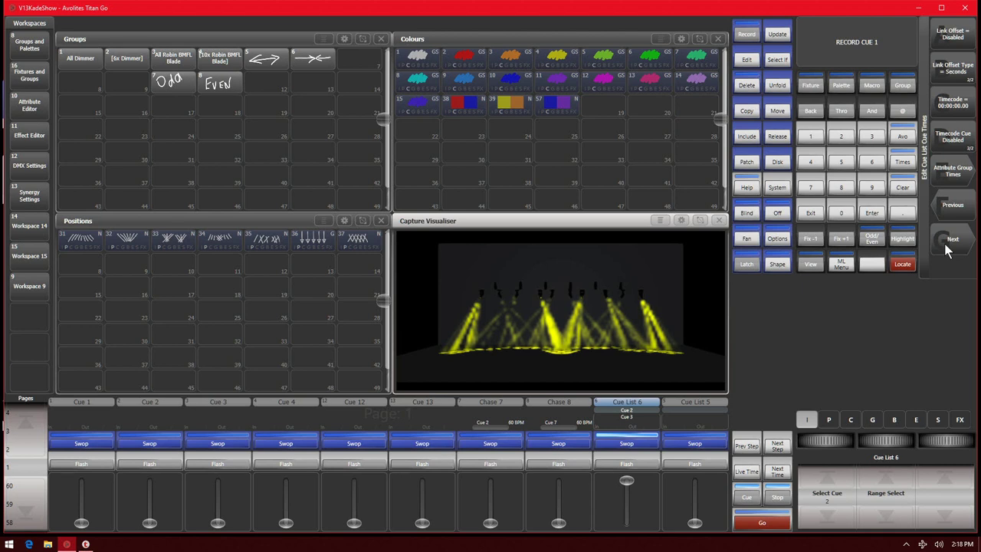
pyautogui.click(947, 250)
pyautogui.click(948, 251)
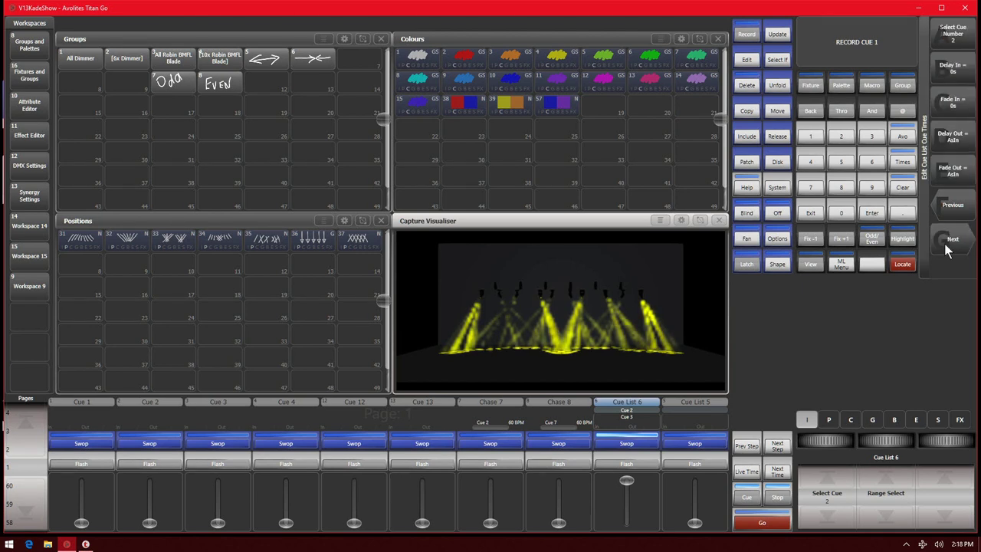
pyautogui.click(964, 111)
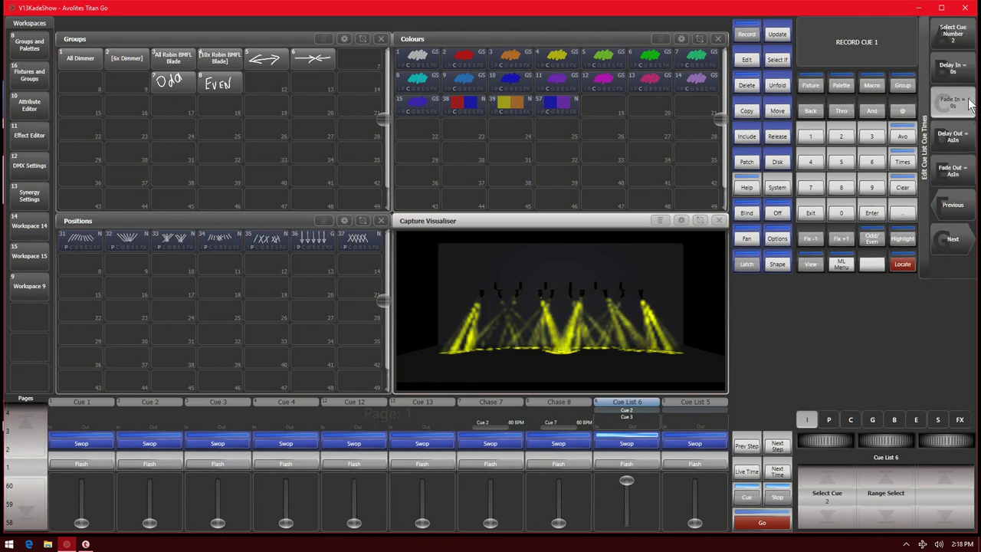
pyautogui.click(843, 164)
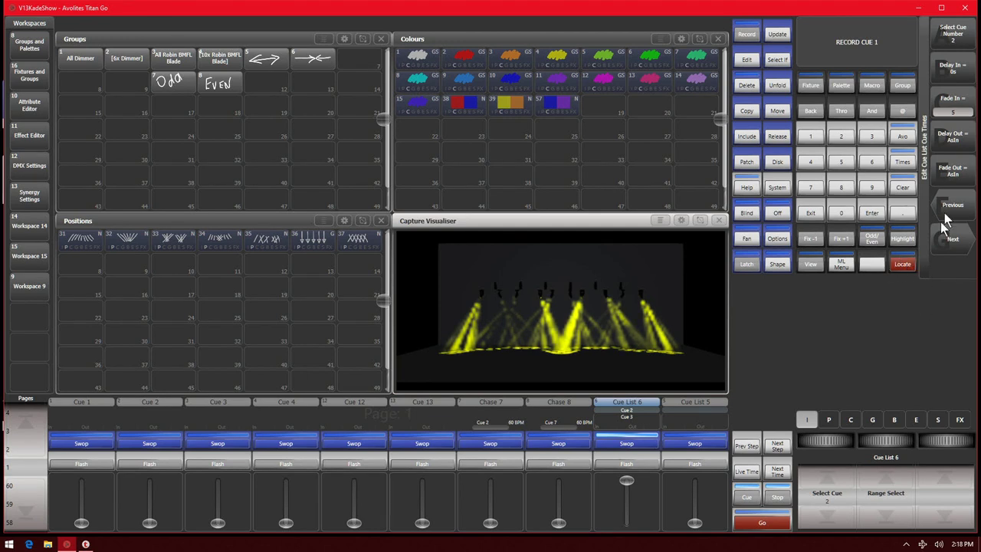
pyautogui.click(872, 213)
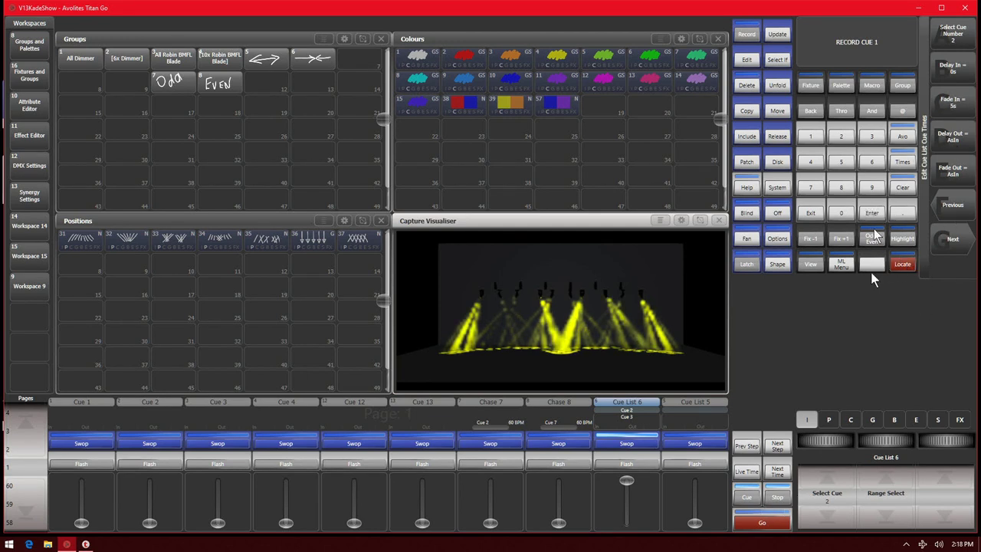
pyautogui.click(814, 213)
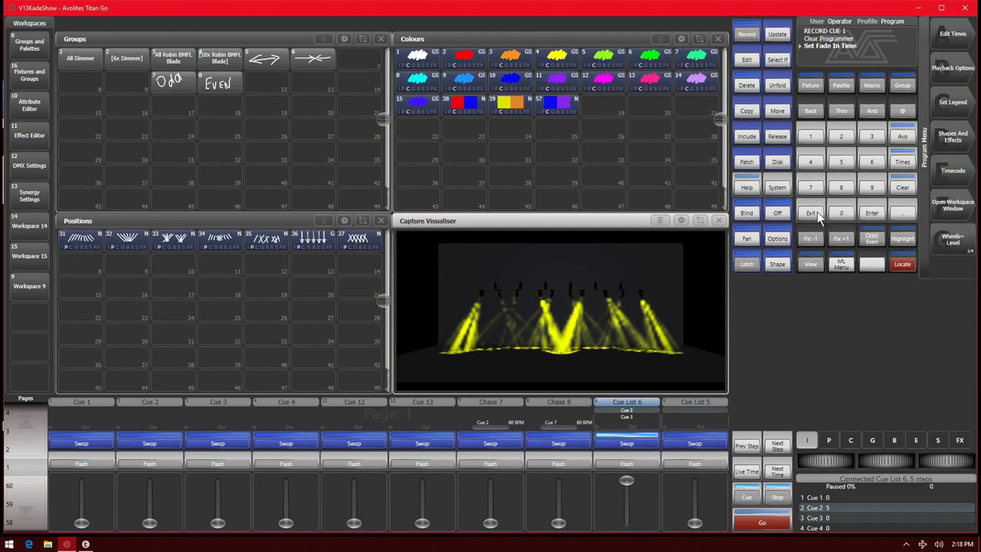
# - Run Cue List 6 round to cue 2 to check its fade-in, and fire cue 3 with a manual fade time of 5
pyautogui.click(762, 523)
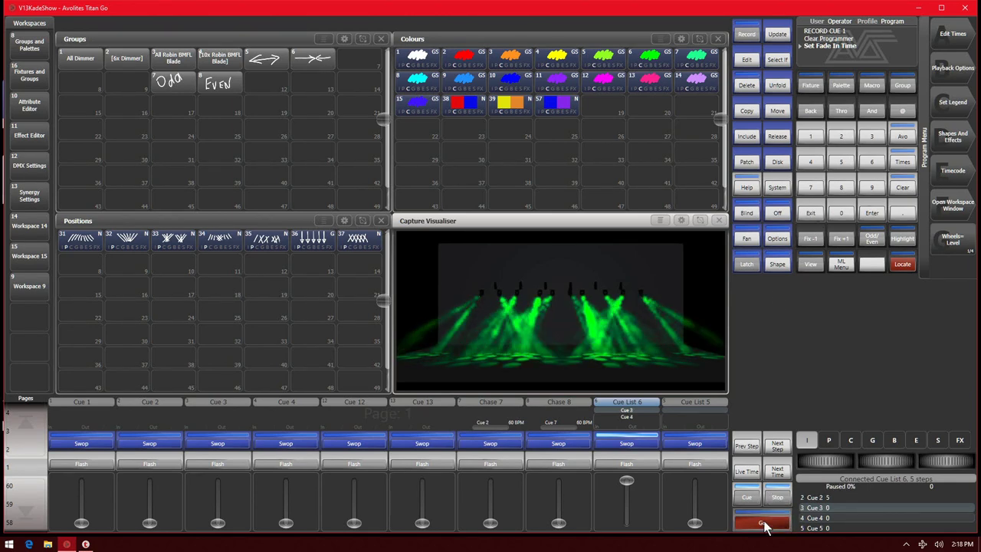
pyautogui.click(762, 523)
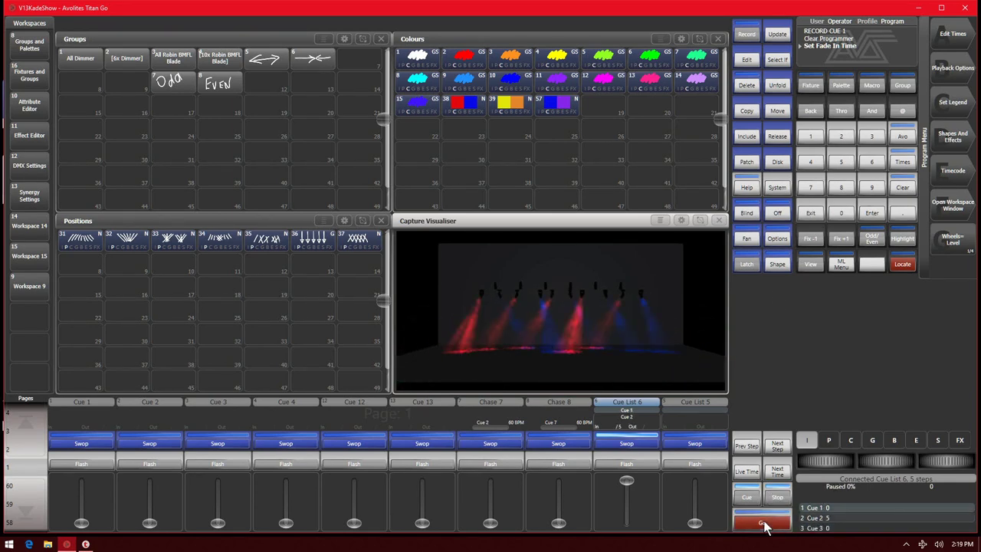
pyautogui.click(762, 523)
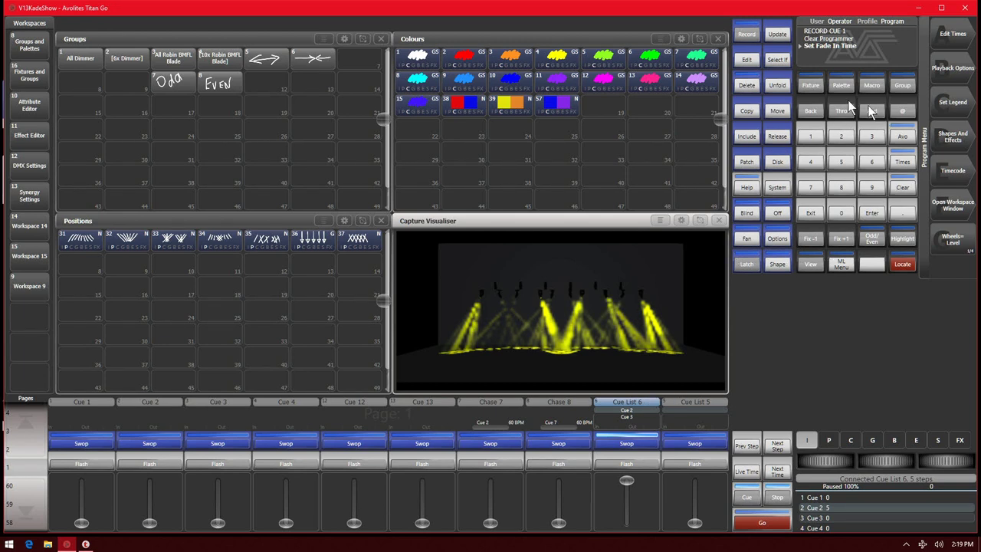
pyautogui.click(841, 162)
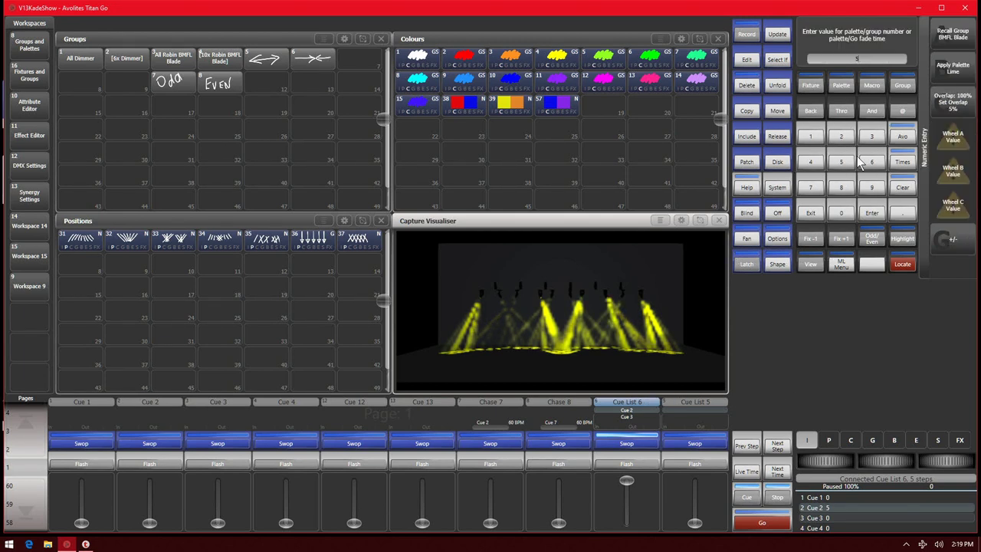
pyautogui.click(755, 525)
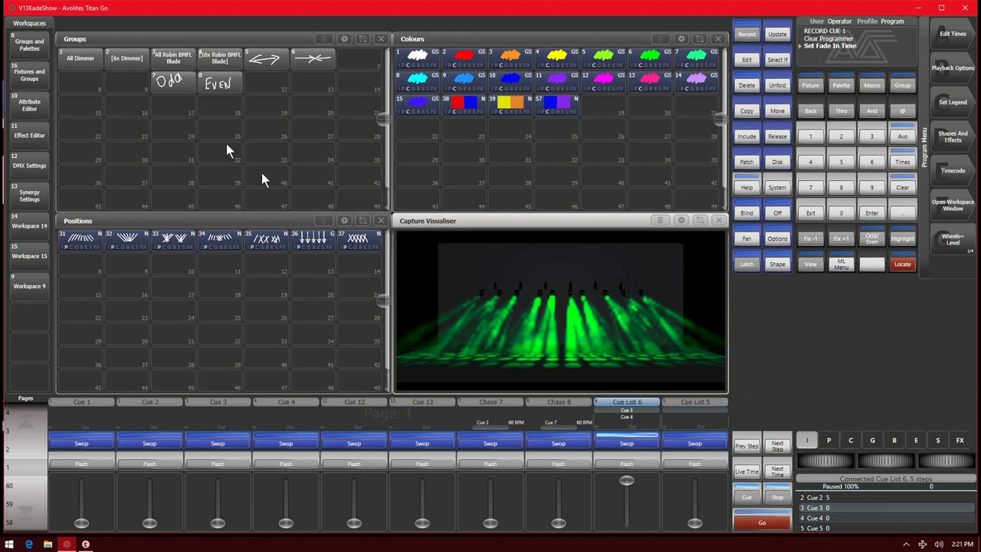
# - Locate the All Robin BMFL Blade group and apply position palette 36 and colour palette 57 to it
pyautogui.click(178, 64)
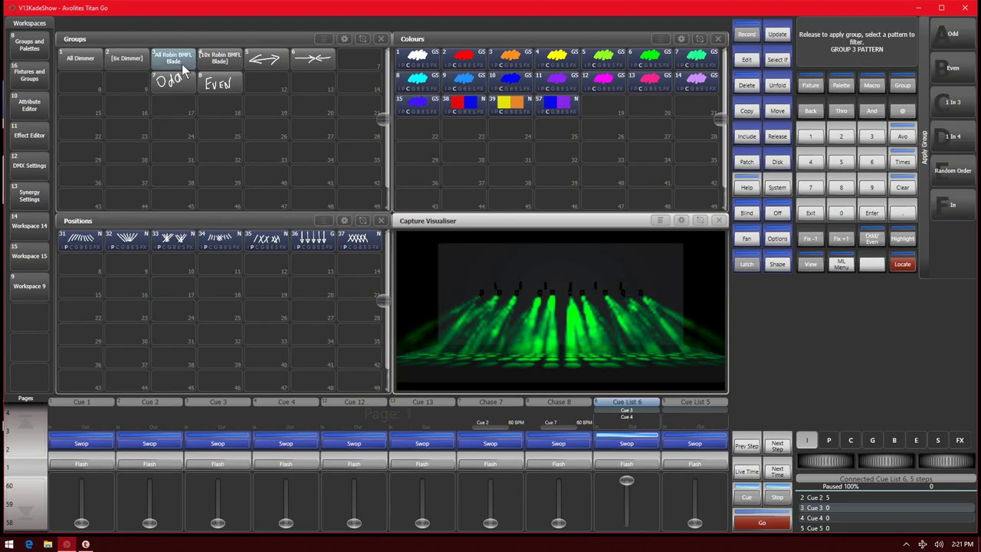
pyautogui.click(909, 265)
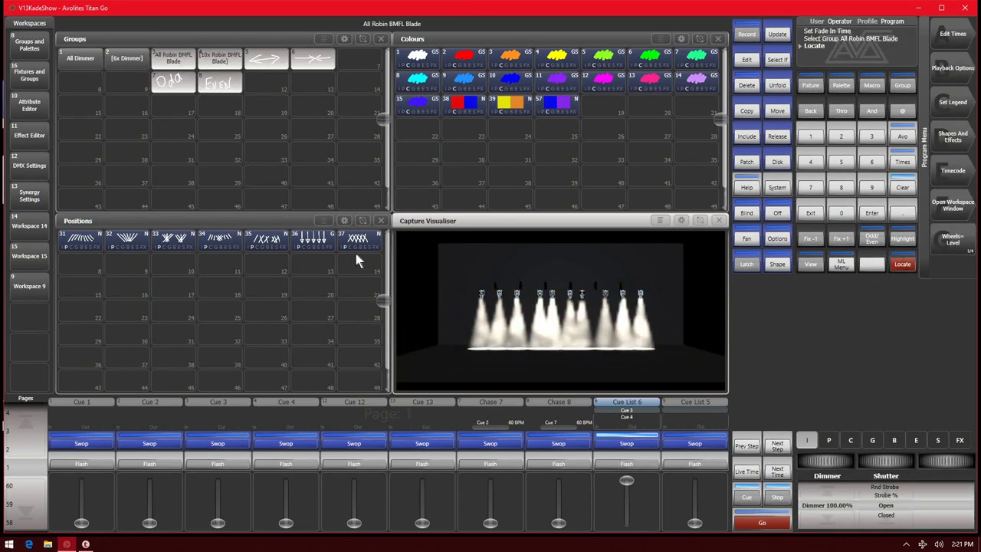
pyautogui.click(317, 248)
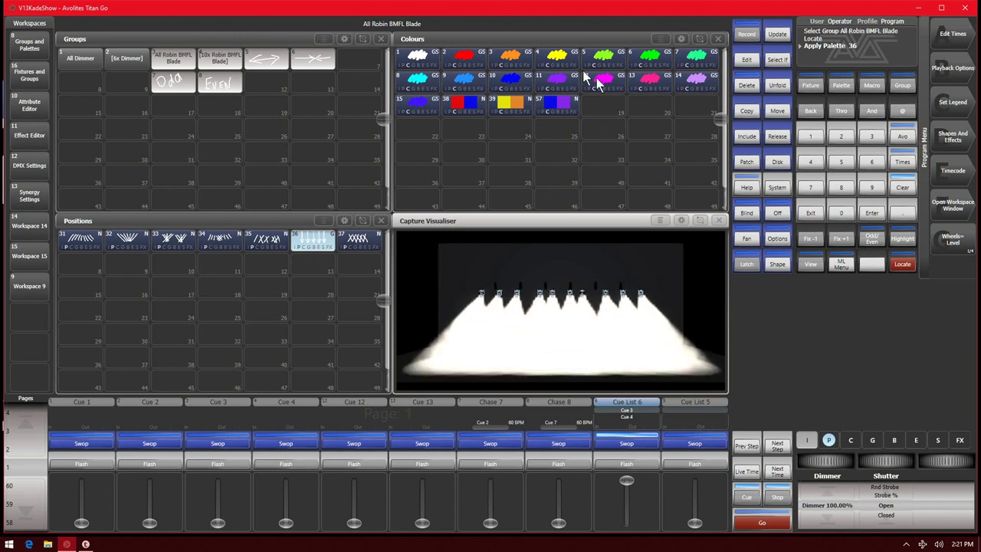
pyautogui.click(562, 114)
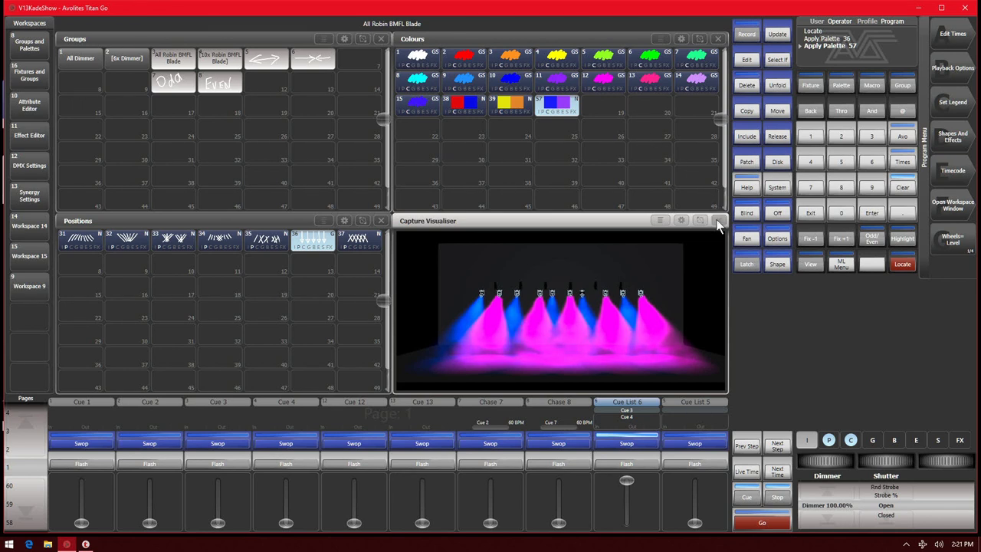
# - Add the gobo attributes to the programmer with Gobo 1 Func at Fixed and Gobo 1 at Open
pyautogui.click(873, 440)
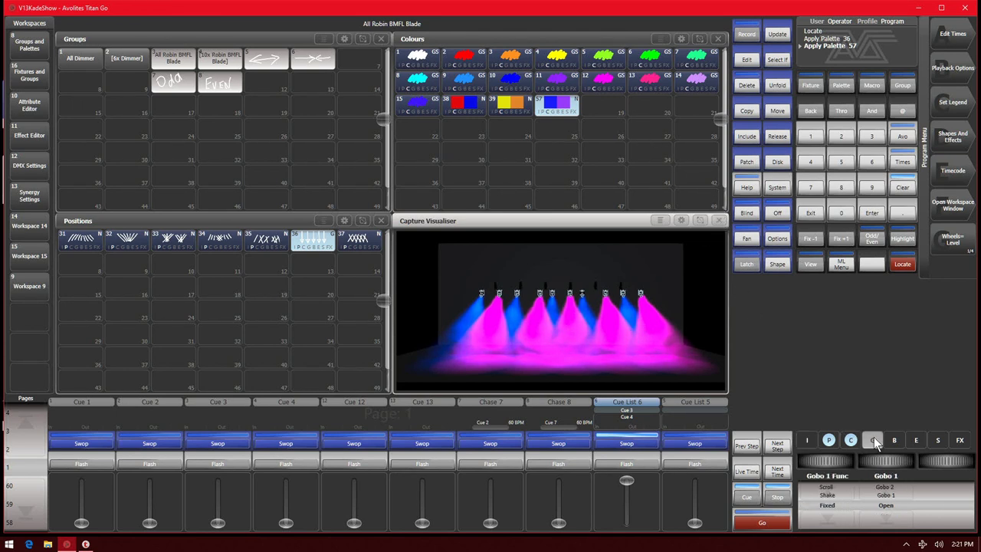
pyautogui.click(838, 508)
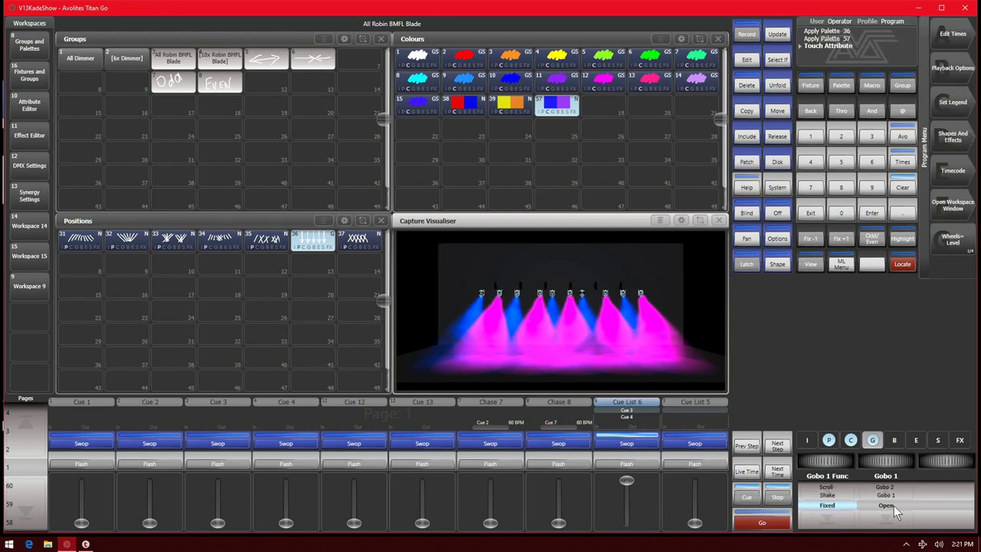
pyautogui.click(953, 72)
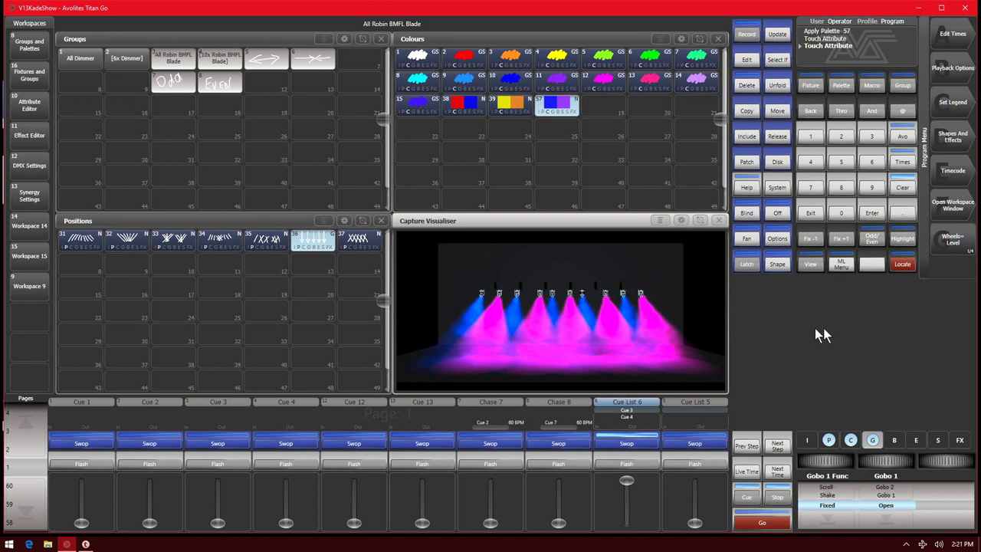
pyautogui.click(751, 35)
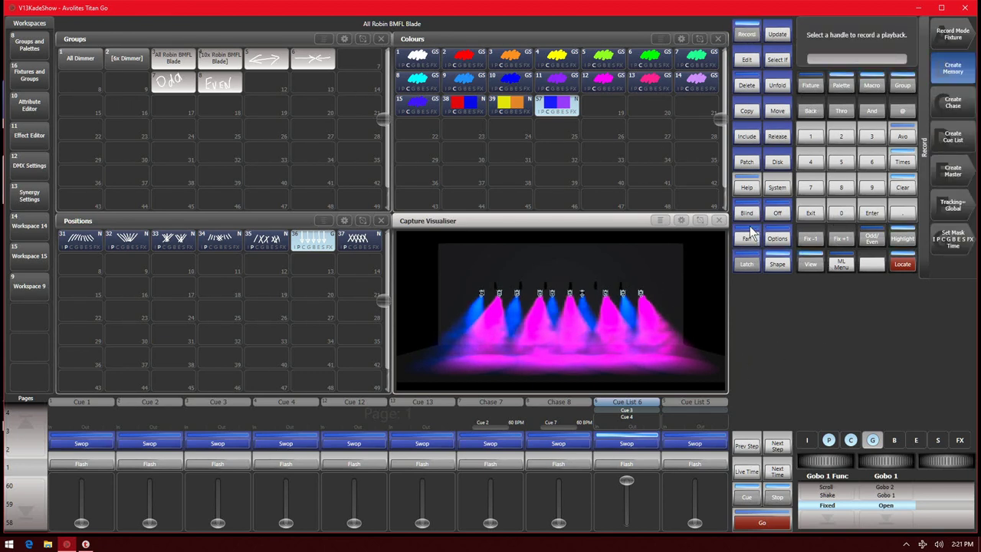
pyautogui.click(778, 474)
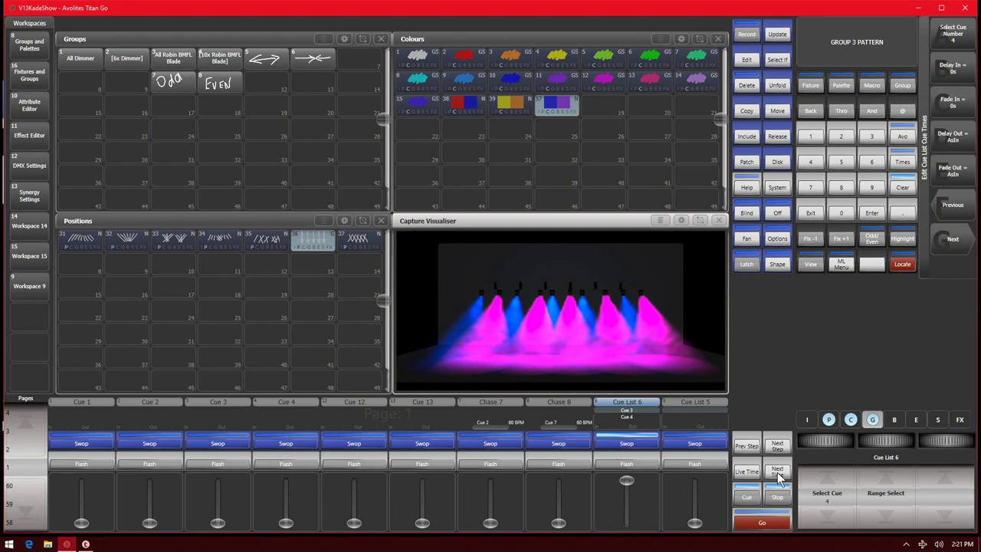
pyautogui.click(814, 214)
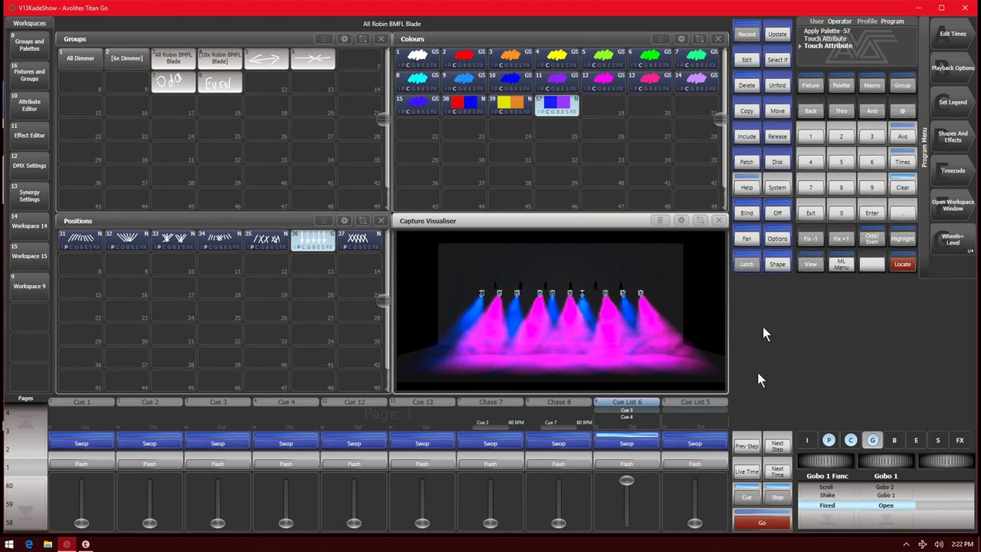
# - Record the programmed look as cue 3.1 after live cue 3 in Cue List 6, and clear the programmer
pyautogui.click(780, 450)
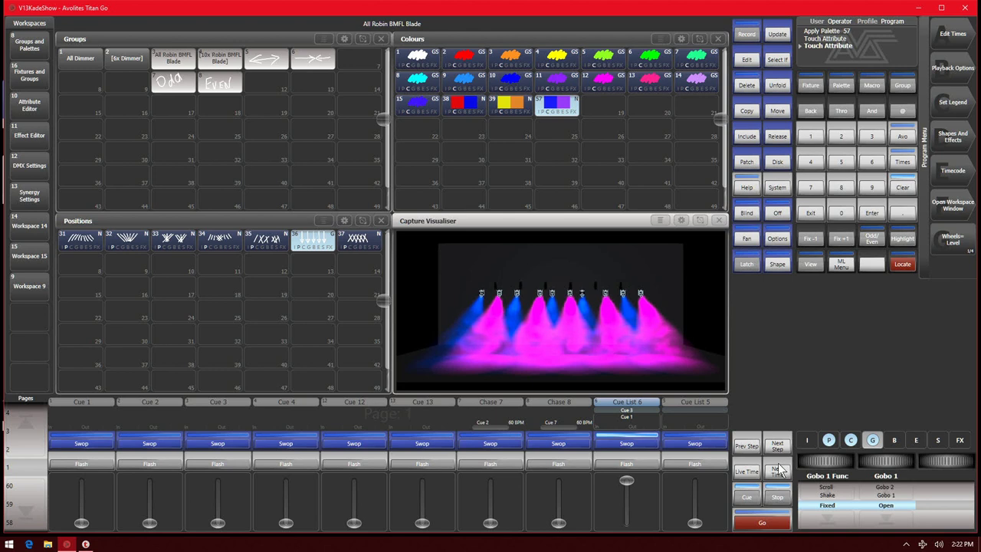
pyautogui.press('r')
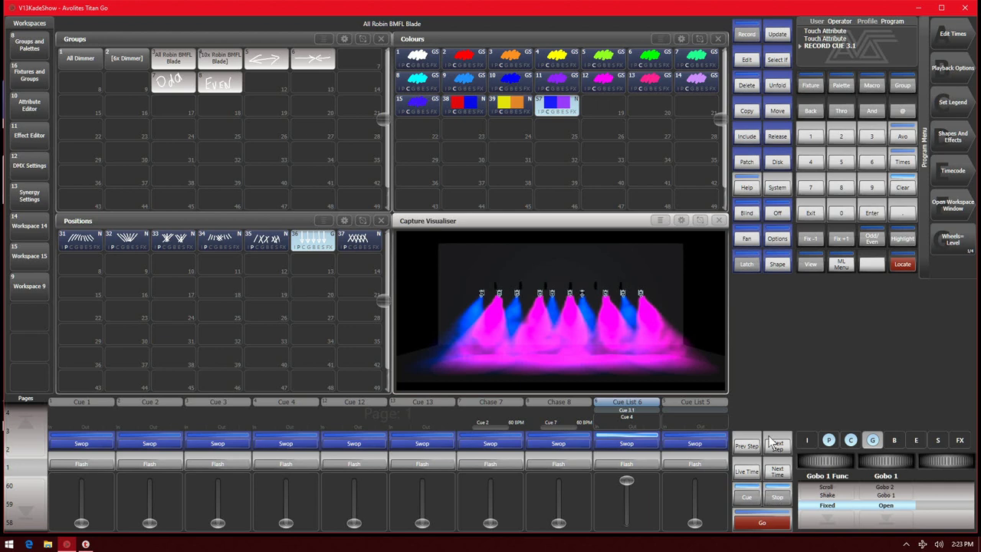
pyautogui.click(901, 187)
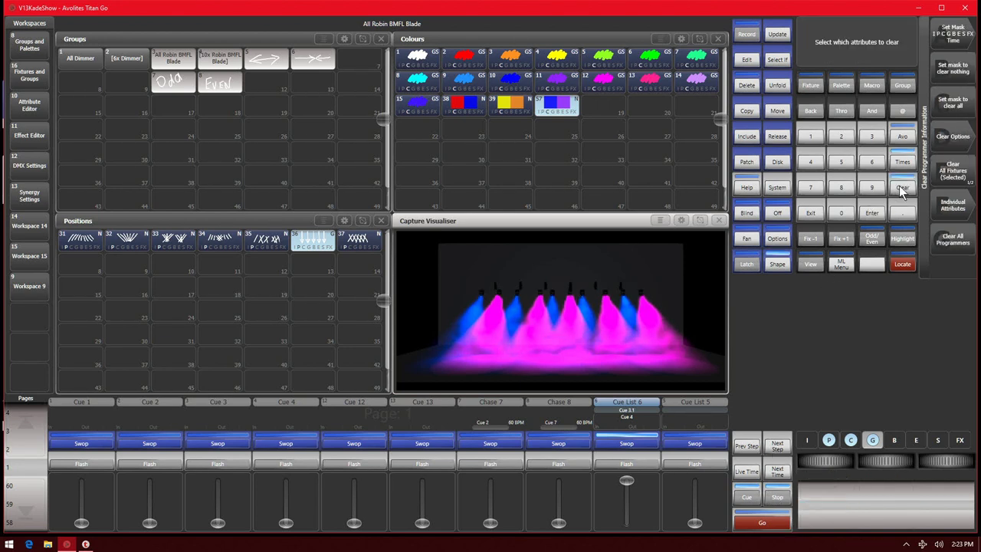
pyautogui.click(901, 188)
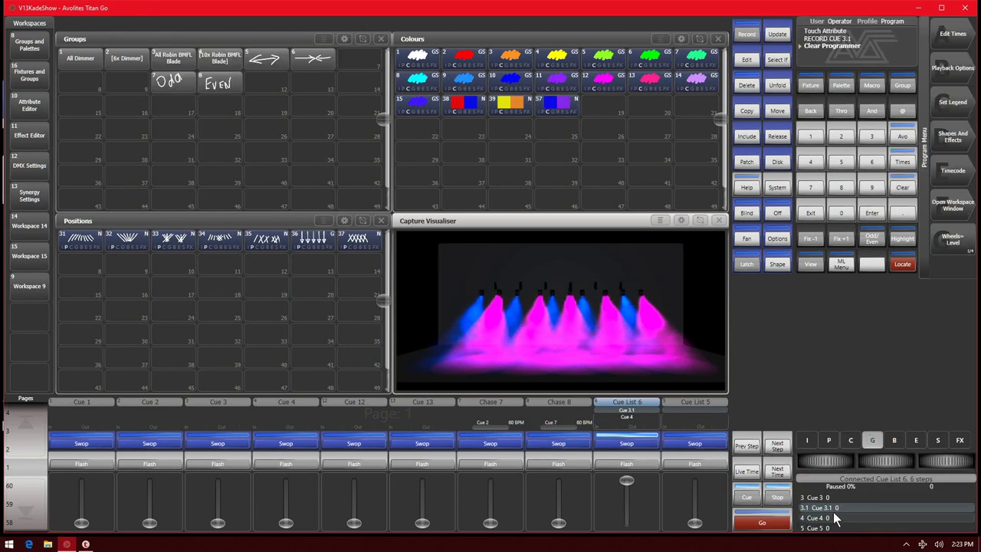
# - Play Cue List 6 from cue 3.1 round through all its cues to cue 4 to check the inserted cue
pyautogui.click(771, 526)
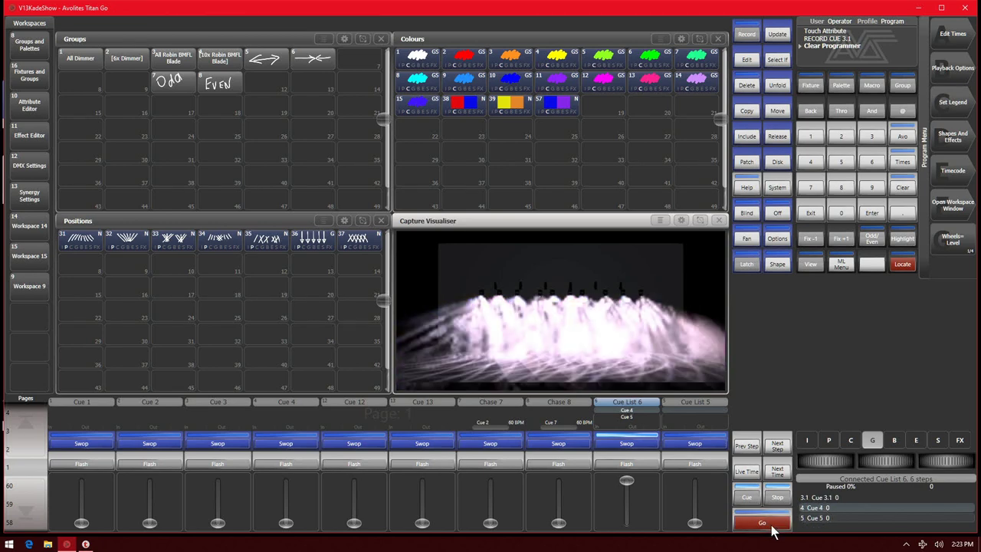
pyautogui.click(767, 524)
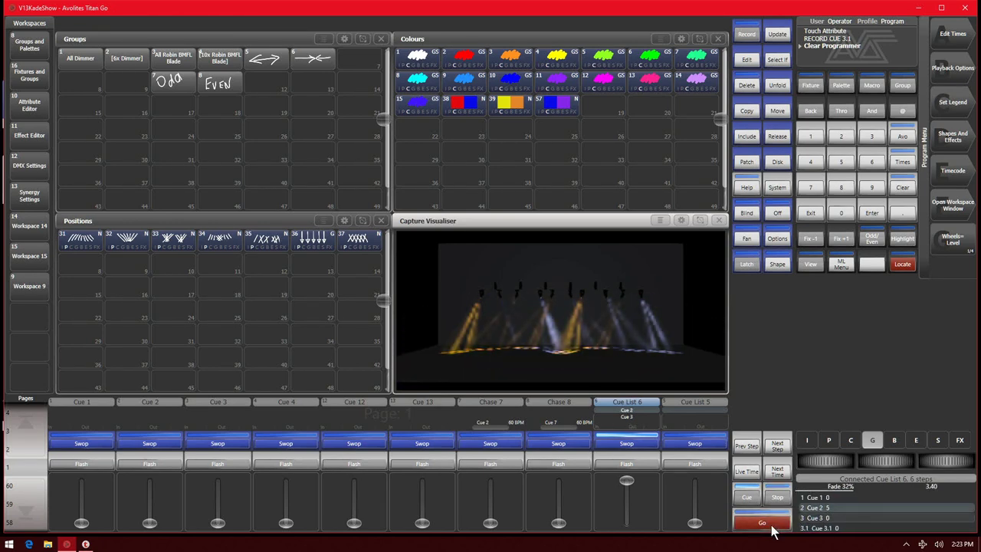
pyautogui.click(766, 525)
pyautogui.click(772, 527)
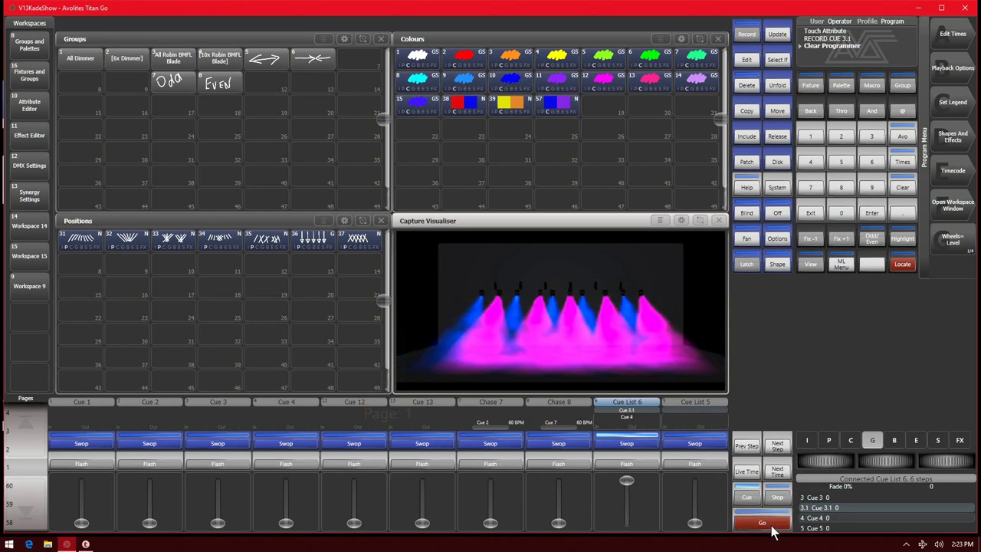
pyautogui.click(766, 524)
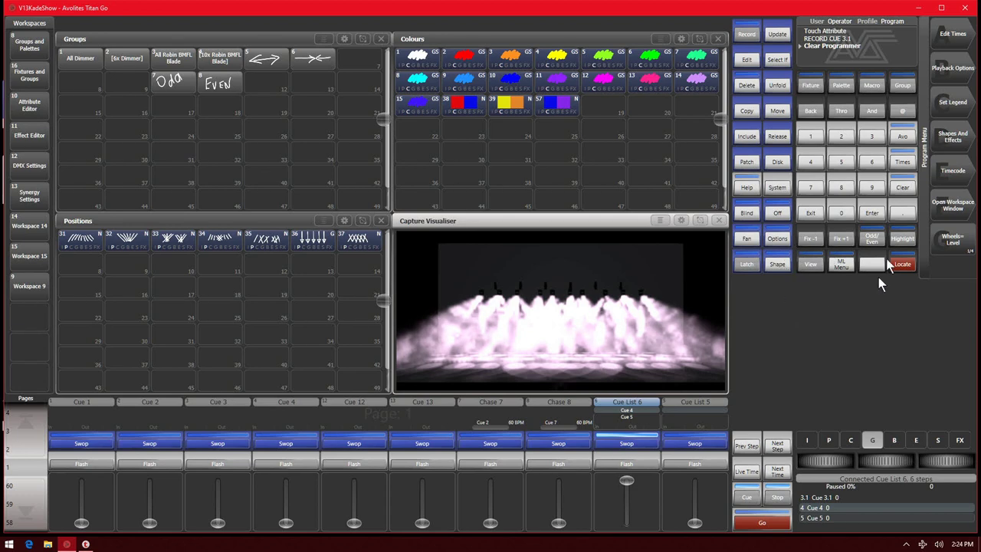
# - View the playback table of Cue List 6 to review its cues and timings, and close it
pyautogui.click(811, 264)
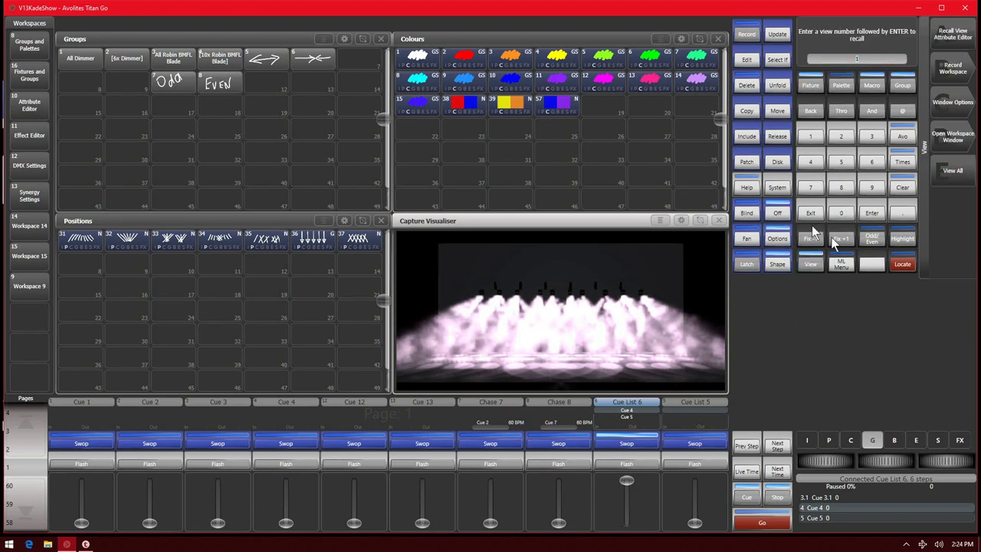
pyautogui.click(636, 446)
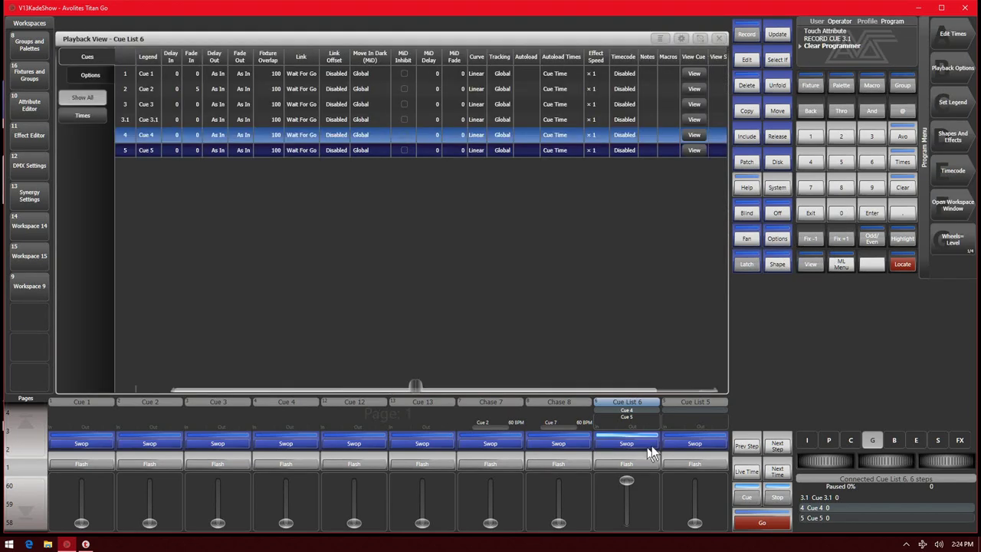
pyautogui.click(719, 39)
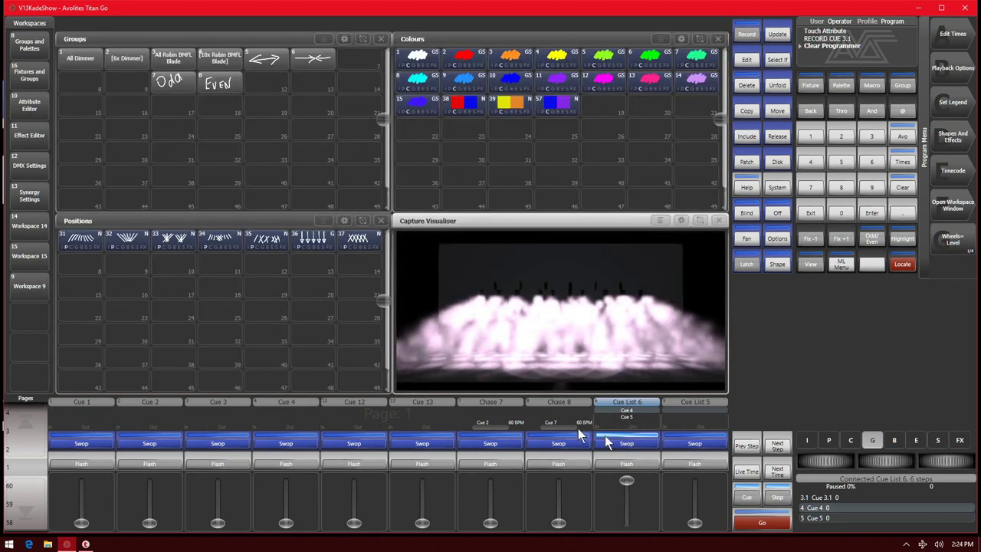
# - Open the playback view of Cue List 6 to check where cue 3.1 sits among its cues, and close it
pyautogui.click(639, 423)
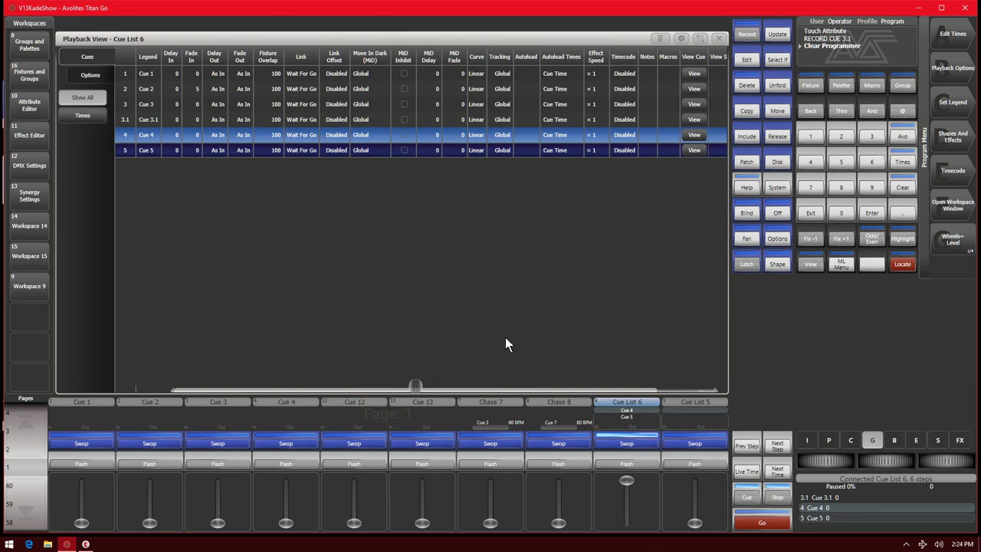
pyautogui.click(724, 39)
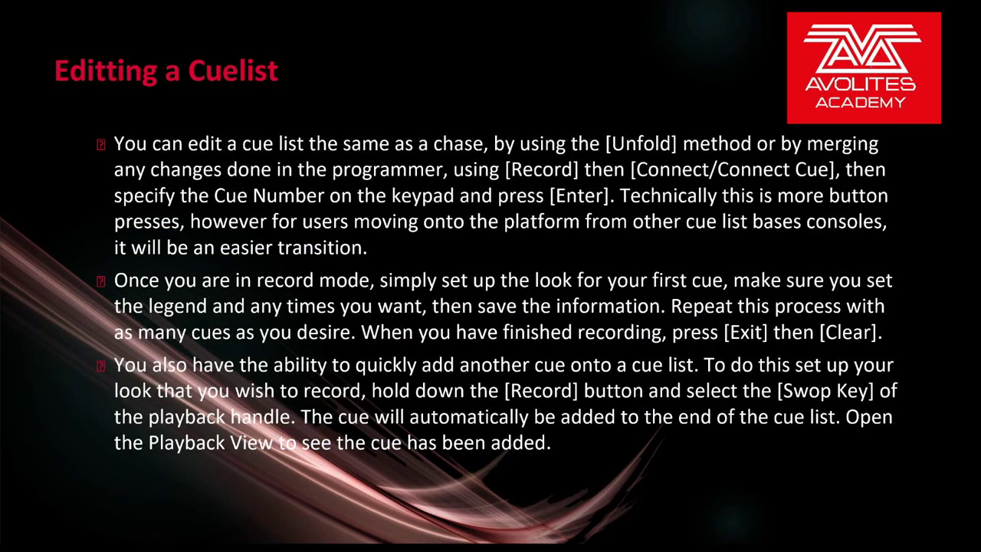
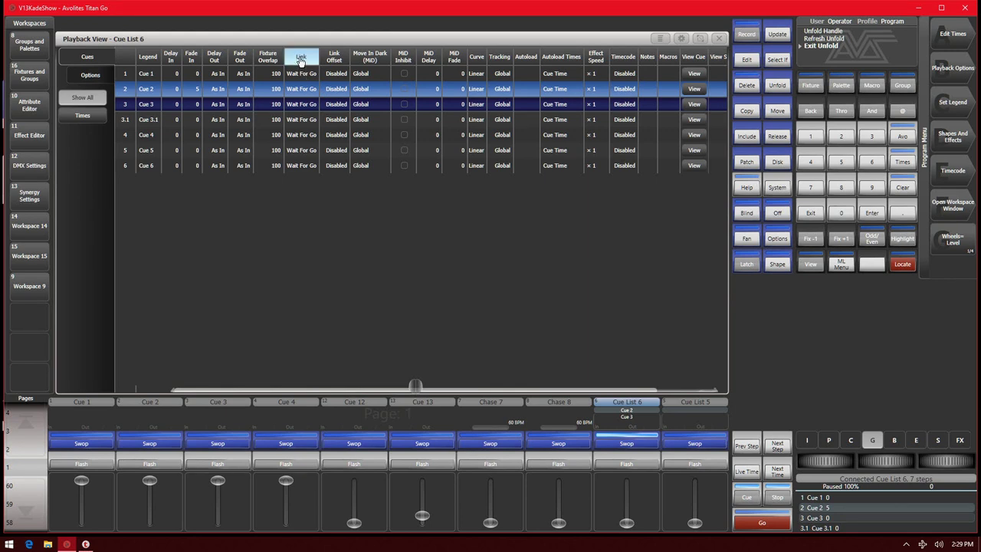
# - Examine the Link, Link Offset and Move In Dark options available for the cues of Cue List 6, leaving them unchanged
pyautogui.click(300, 62)
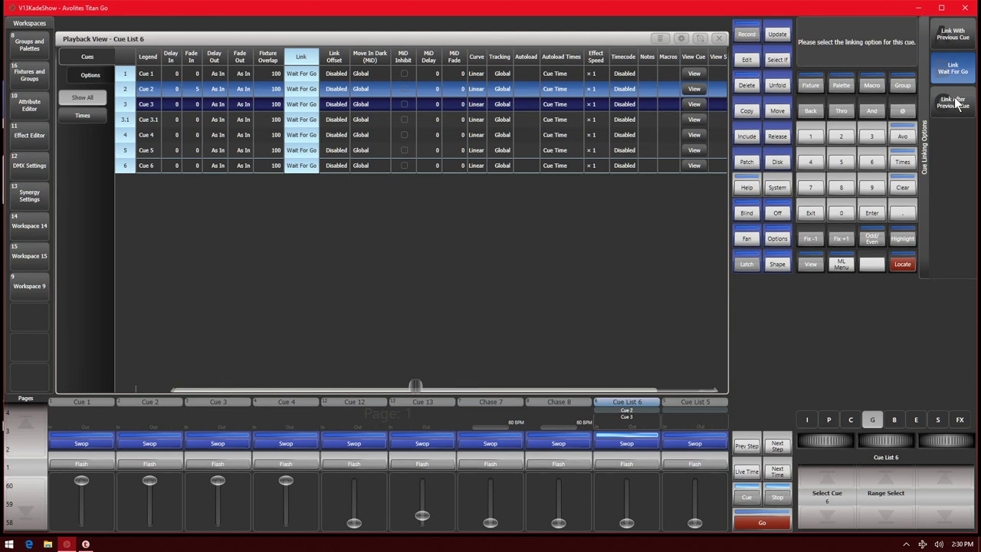
pyautogui.click(811, 212)
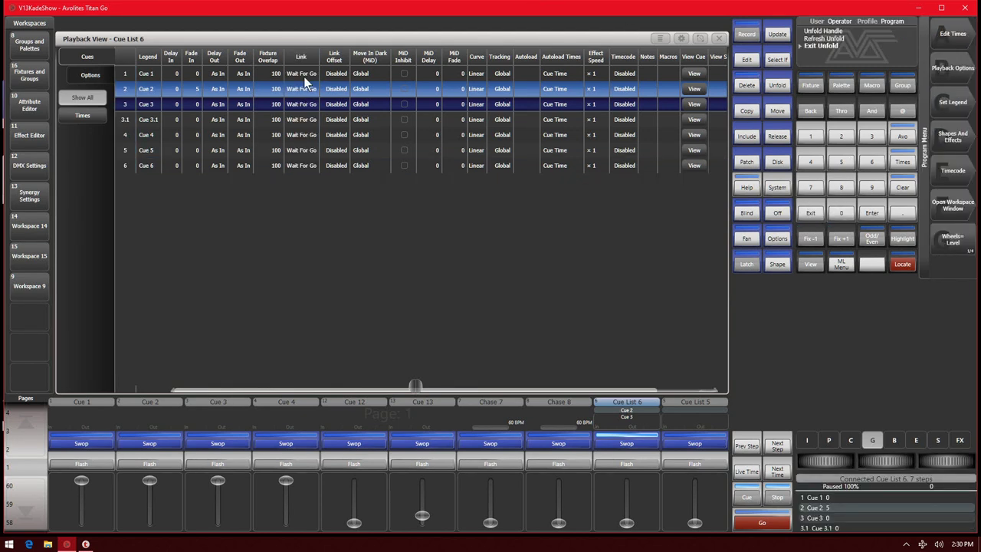
pyautogui.click(329, 56)
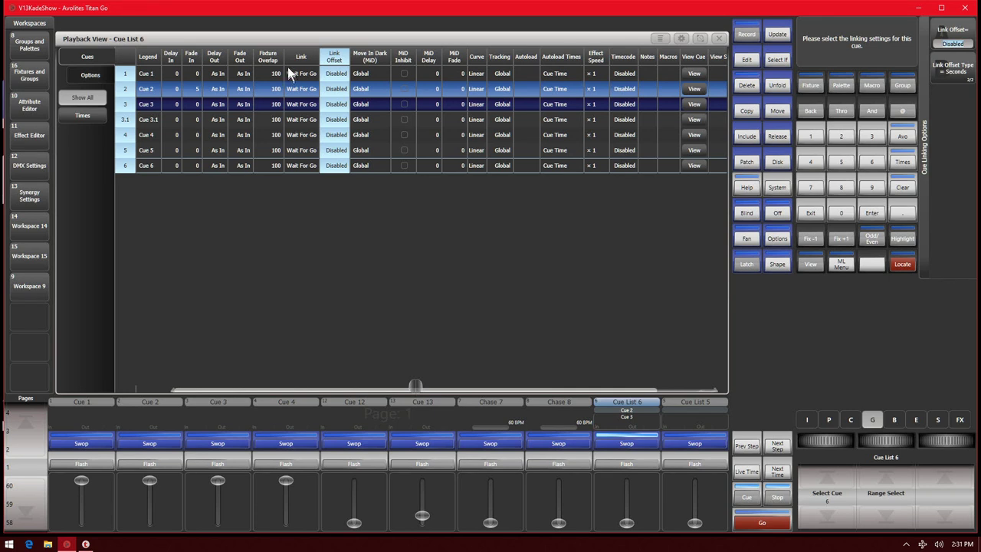
pyautogui.click(378, 62)
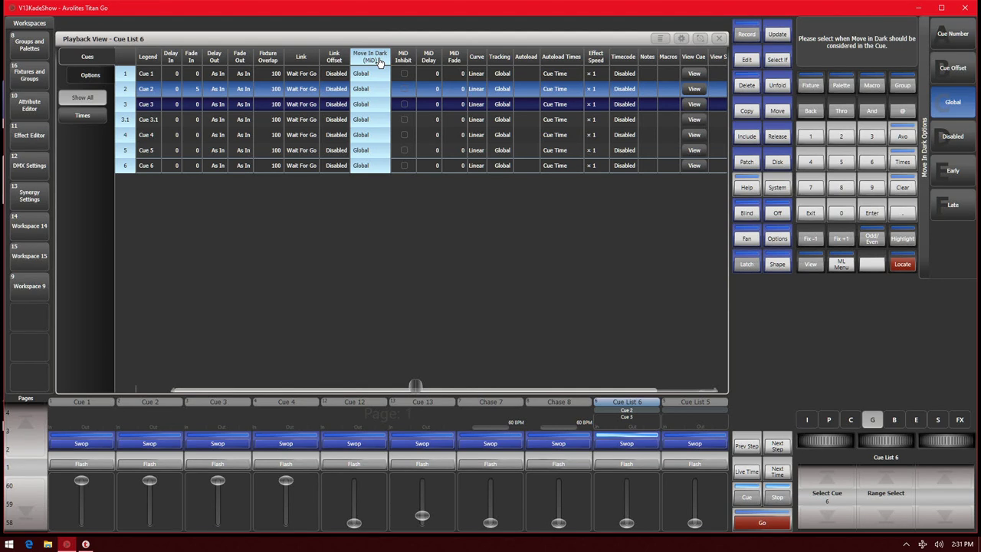
pyautogui.click(812, 213)
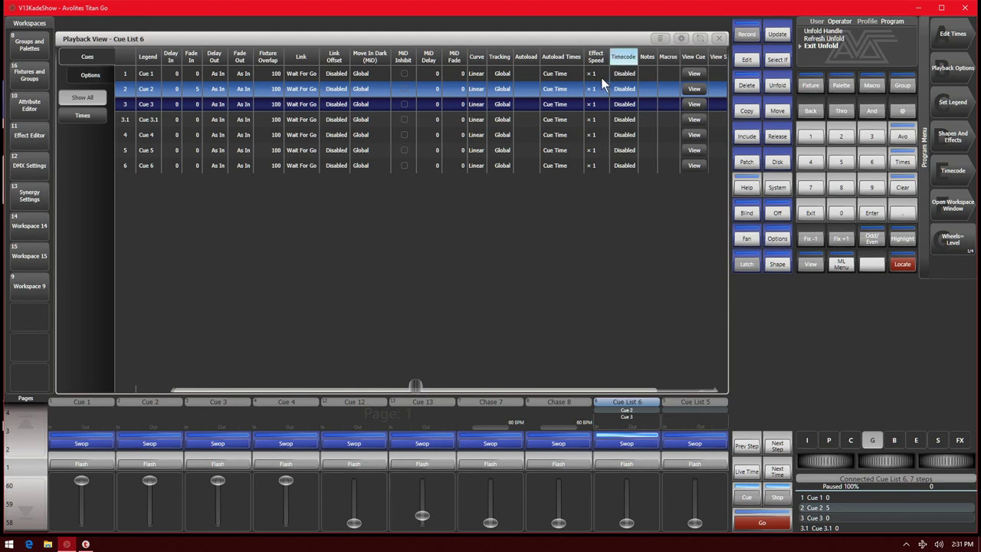
# - Set cue 3 of Cue List 6 as disabled and close the playback view
pyautogui.moveTo(409, 388); pyautogui.dragTo(476, 382)
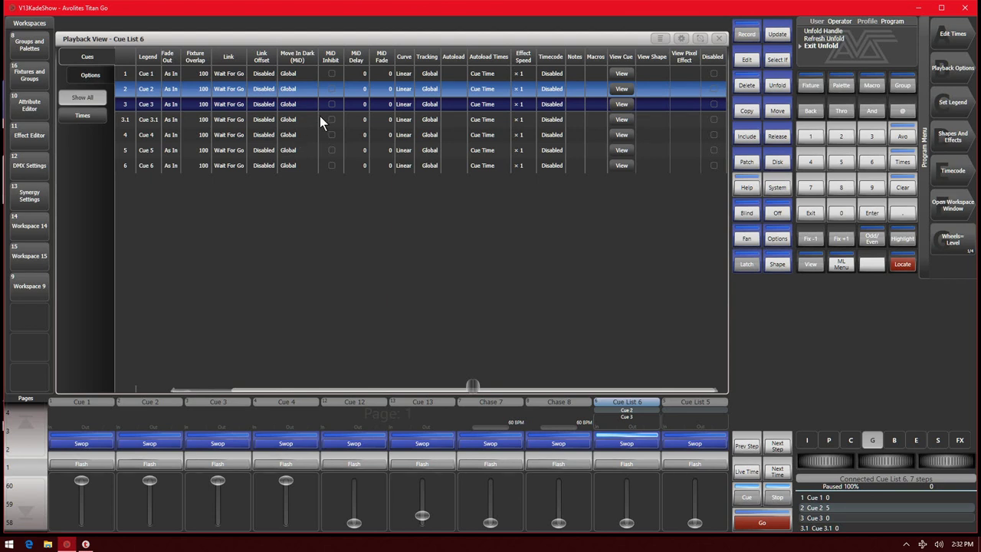
pyautogui.click(713, 105)
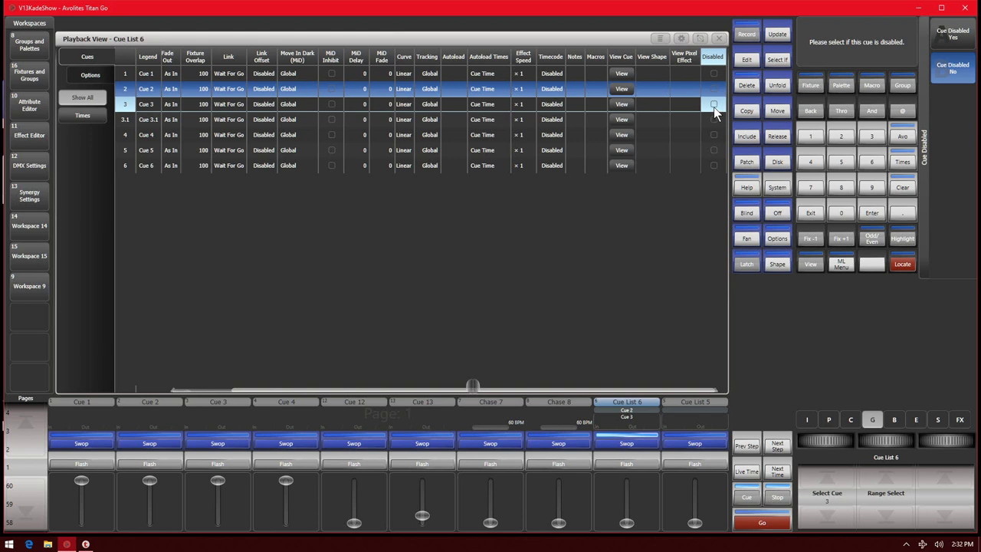
pyautogui.click(971, 35)
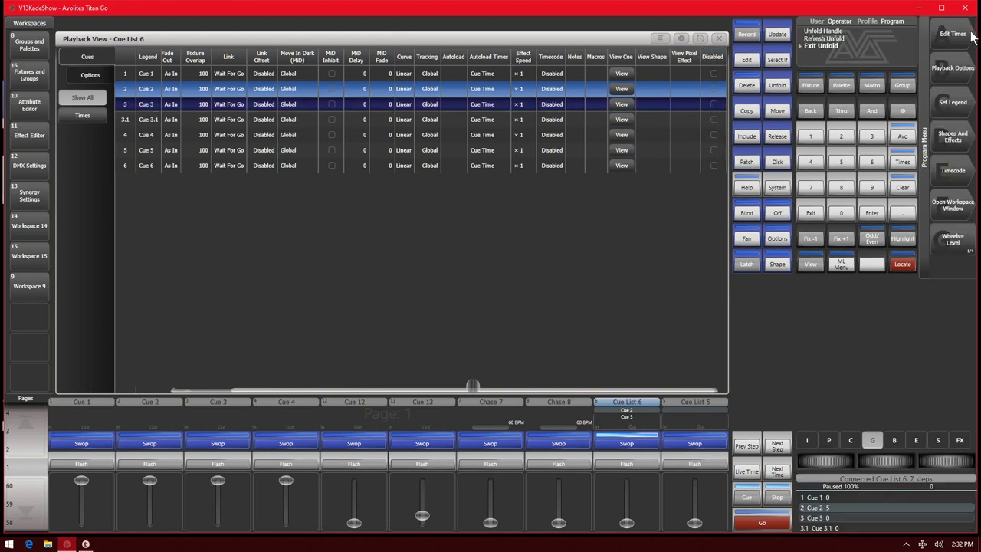
pyautogui.click(713, 105)
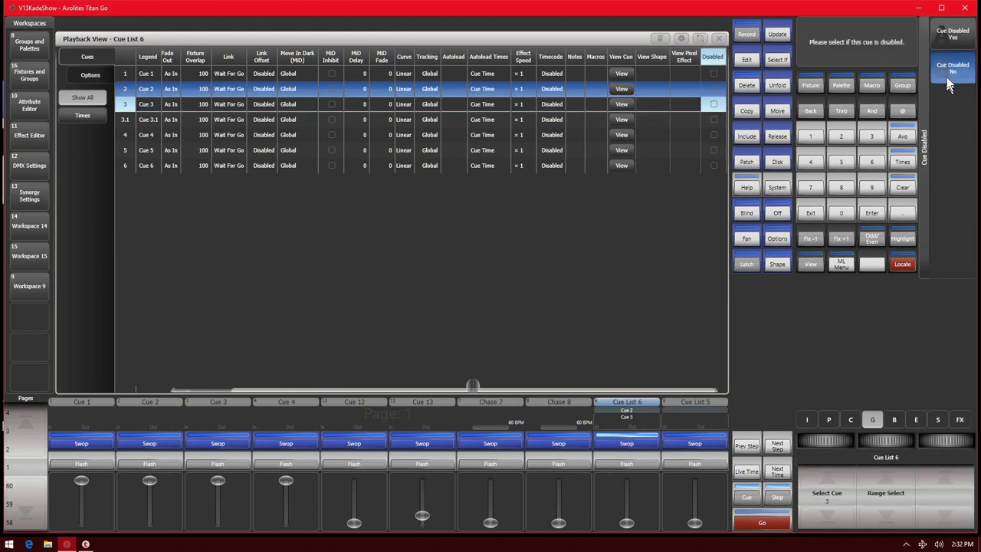
pyautogui.click(948, 49)
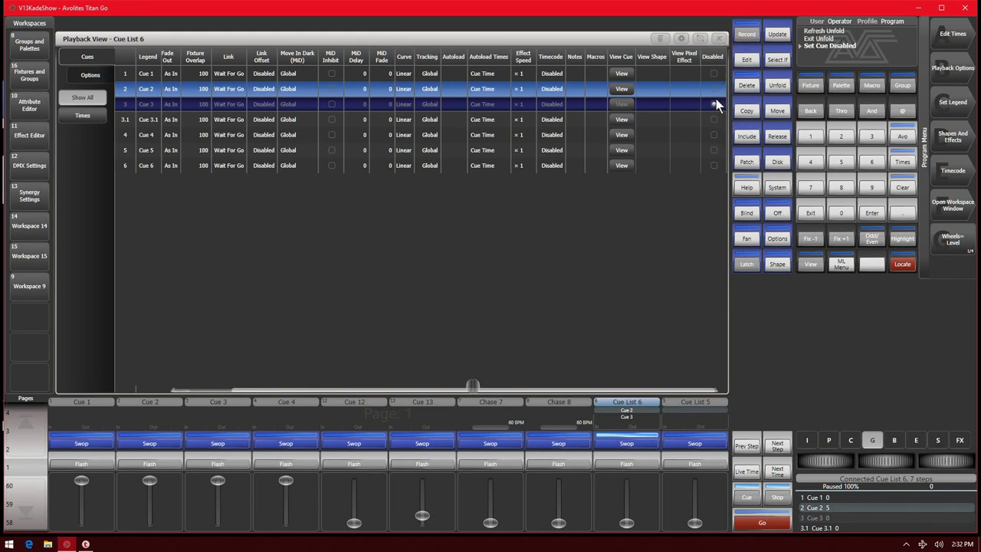
pyautogui.click(720, 38)
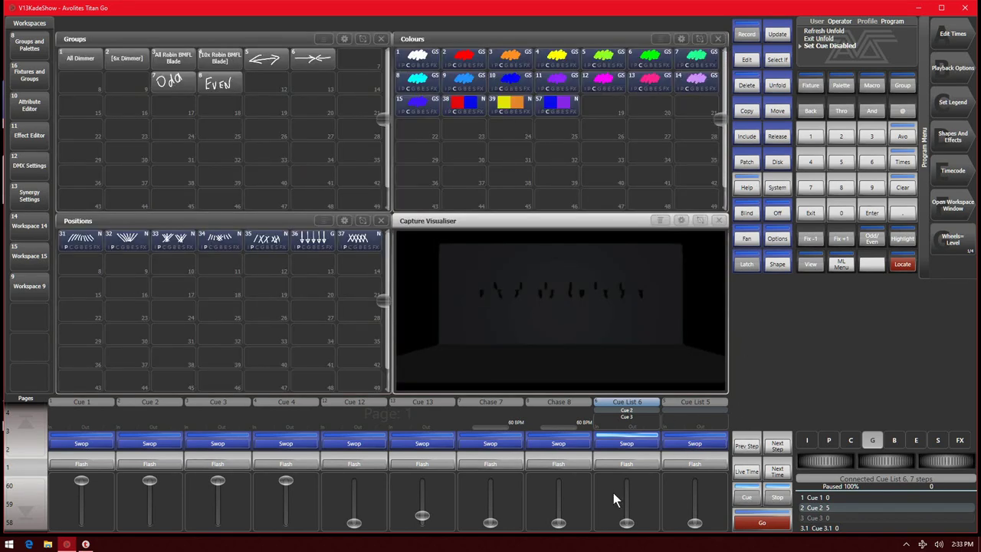
# - Raise the Cue List 6 fader to full and play the list from cue 1 through cue 2 to cue 3.1
pyautogui.moveTo(627, 523); pyautogui.dragTo(630, 444)
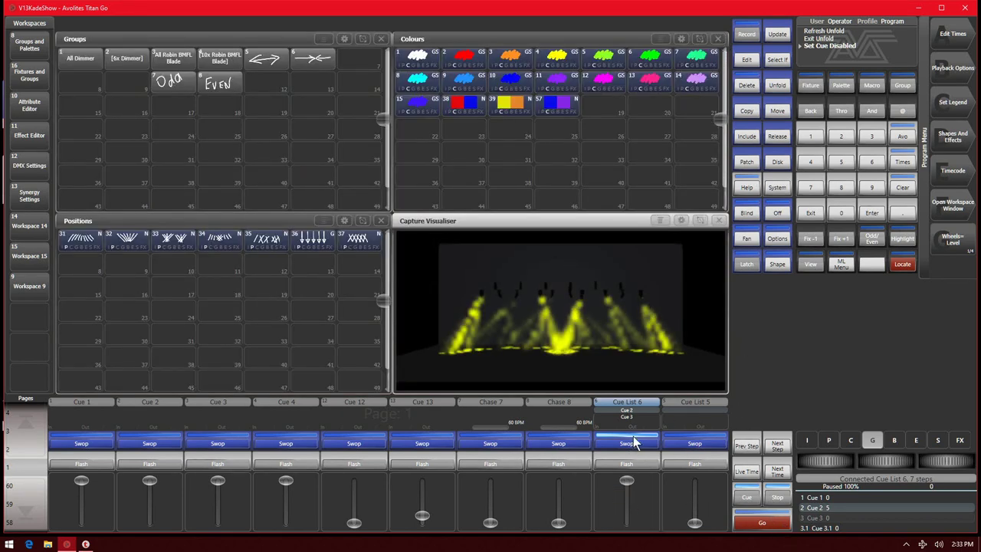
pyautogui.click(748, 497)
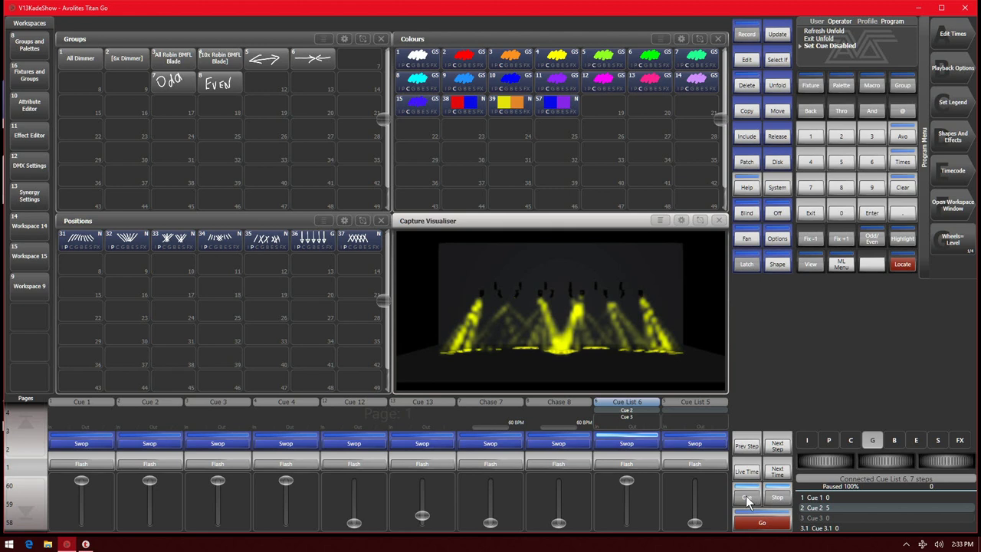
pyautogui.click(762, 523)
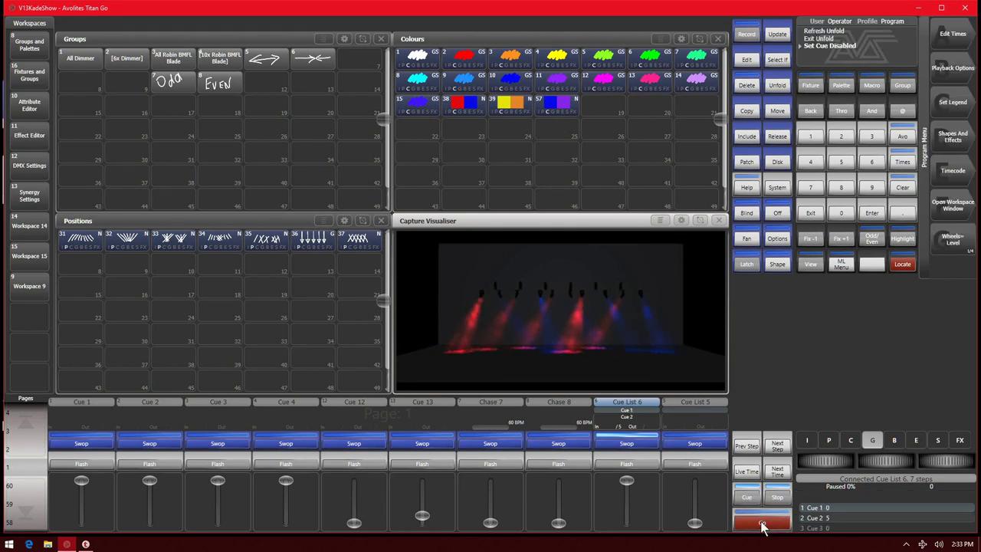
pyautogui.click(763, 524)
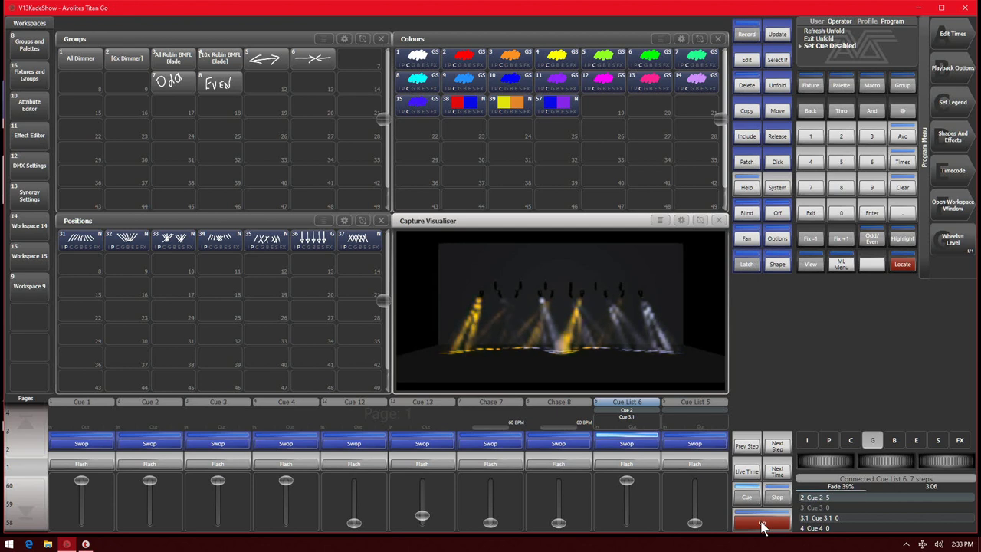
pyautogui.click(763, 524)
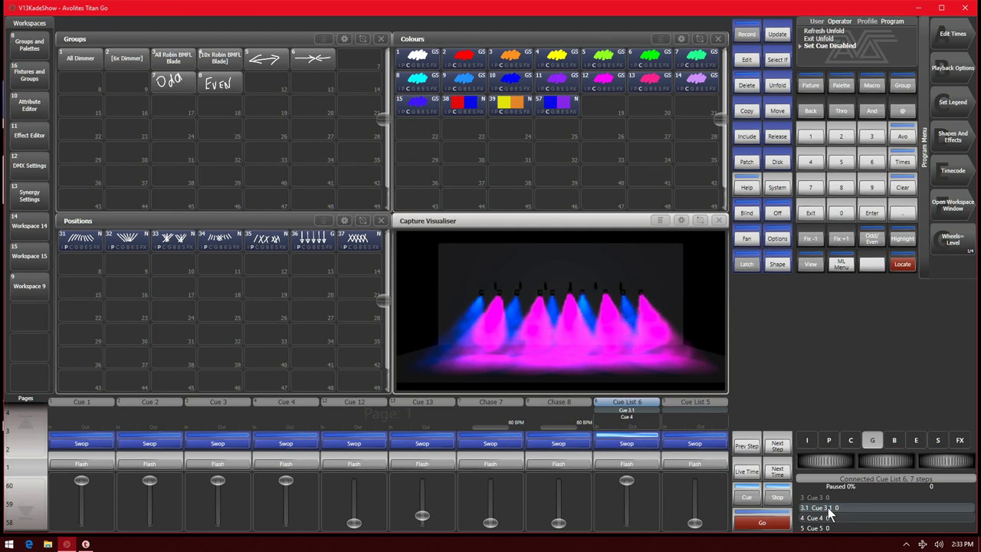
# - Enable cue 3 of Cue List 6 again and close the playback view
pyautogui.click(654, 430)
pyautogui.click(712, 103)
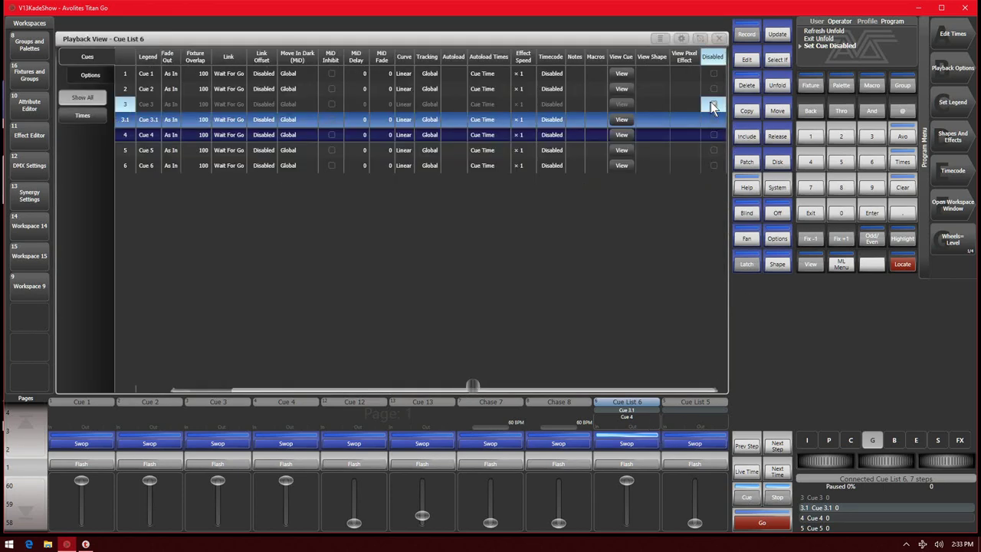
pyautogui.click(967, 72)
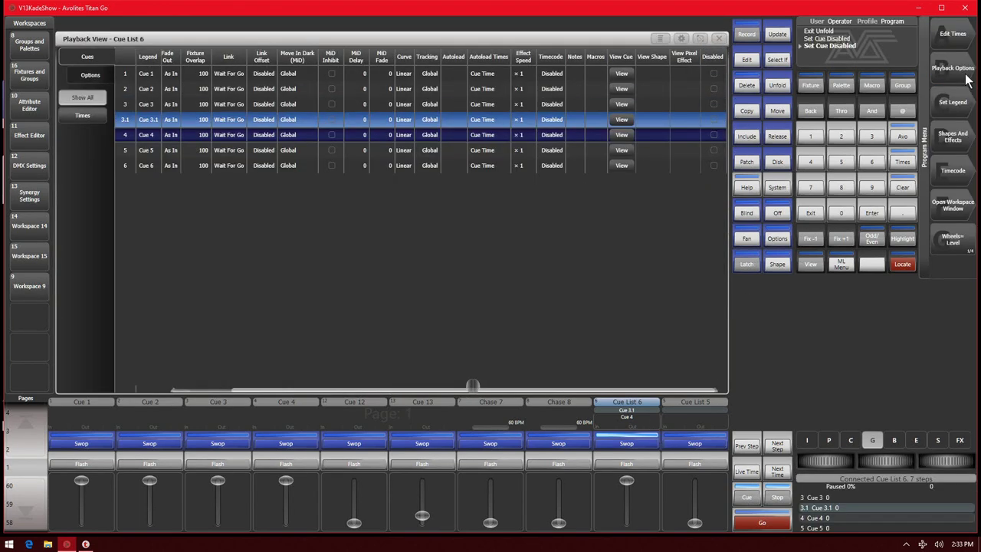
pyautogui.click(721, 38)
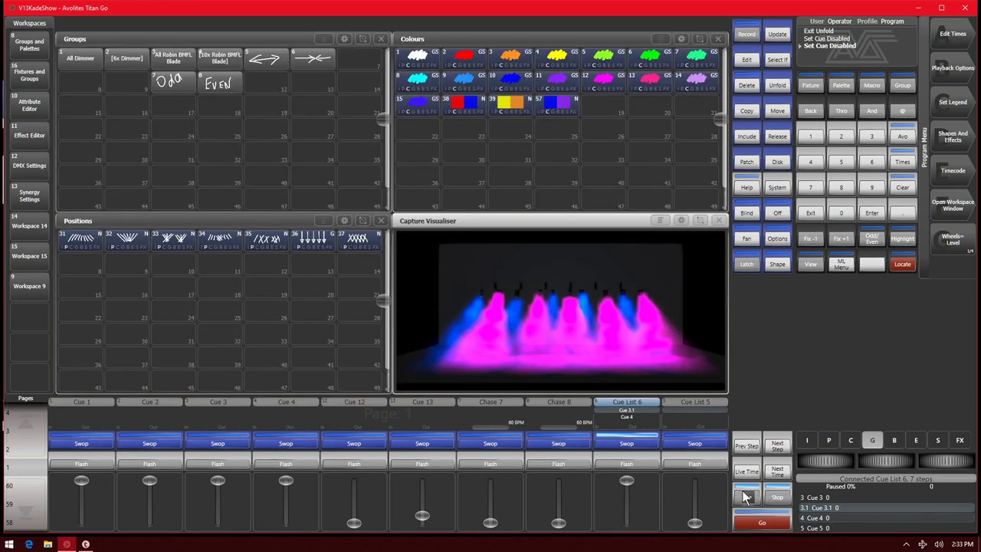
# - Jump Cue List 6 back to cue 1 and play it through cues 2 and 3 to cue 3.1 to check the re-enabled cue
pyautogui.click(746, 497)
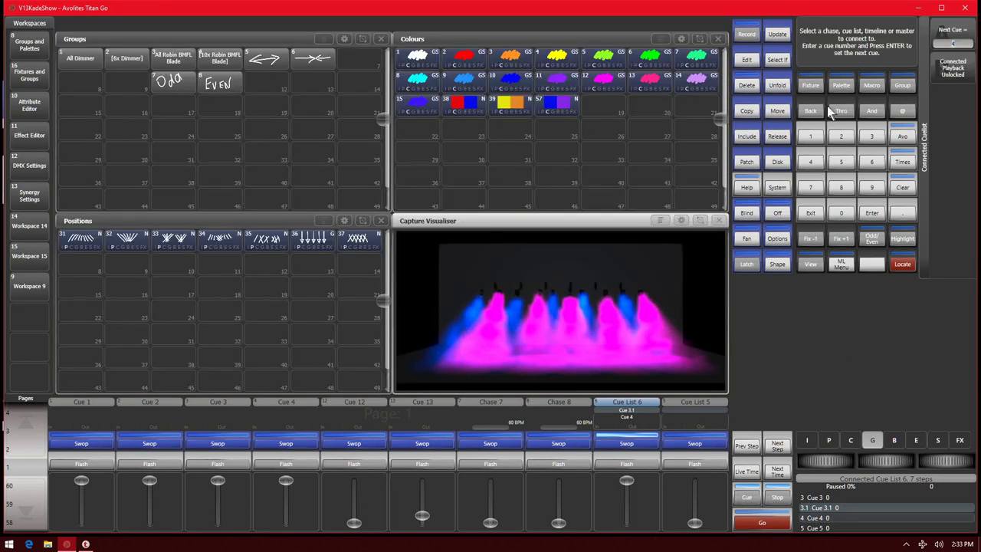
pyautogui.click(777, 523)
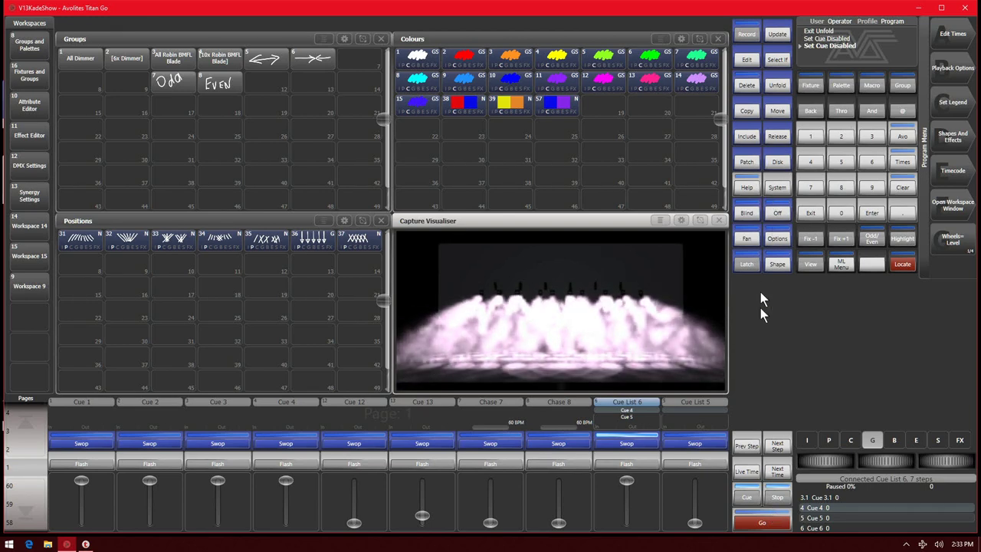
pyautogui.click(746, 496)
pyautogui.click(812, 136)
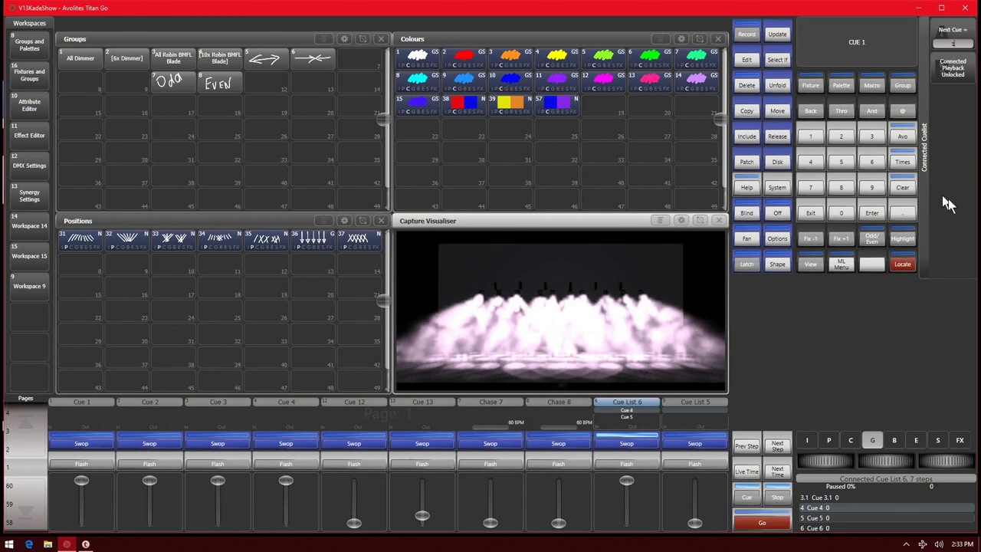
pyautogui.click(779, 523)
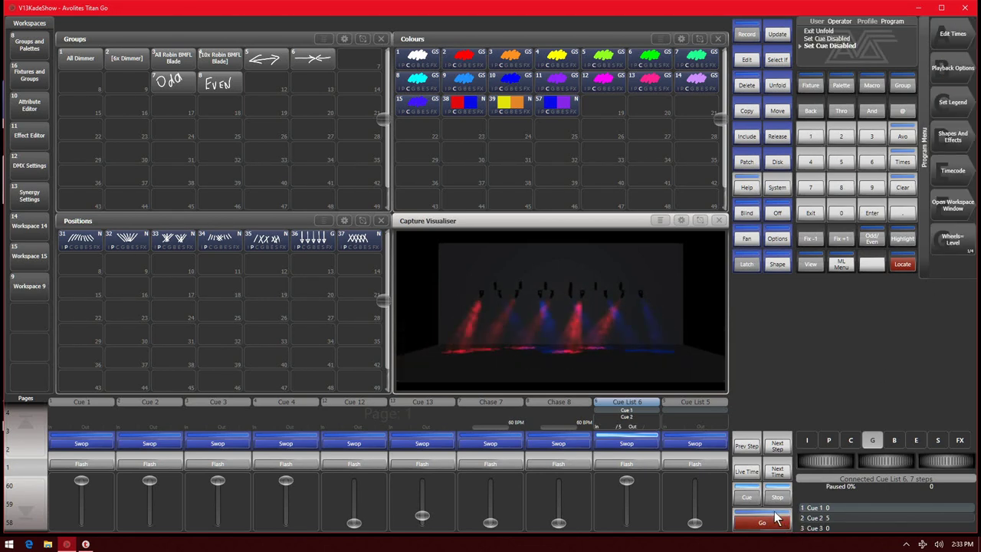
pyautogui.click(763, 521)
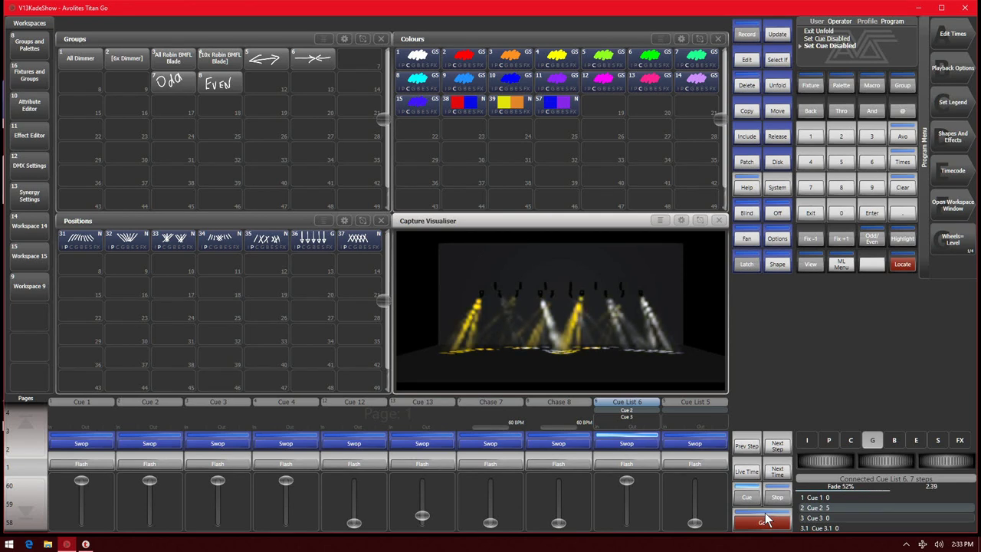
pyautogui.click(765, 521)
pyautogui.click(765, 522)
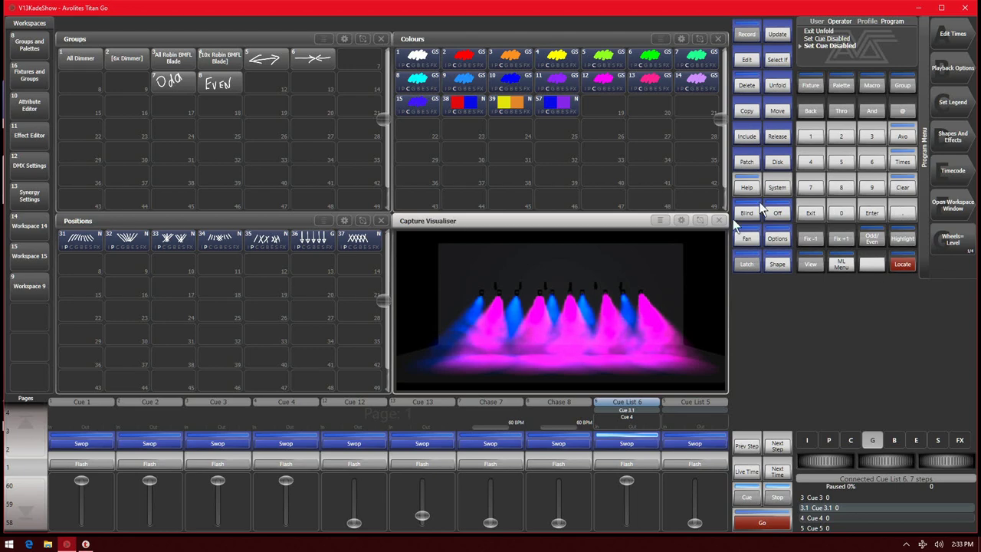
# - Reopen the playback view of Cue List 6 to review the settings columns of its cues
pyautogui.click(637, 417)
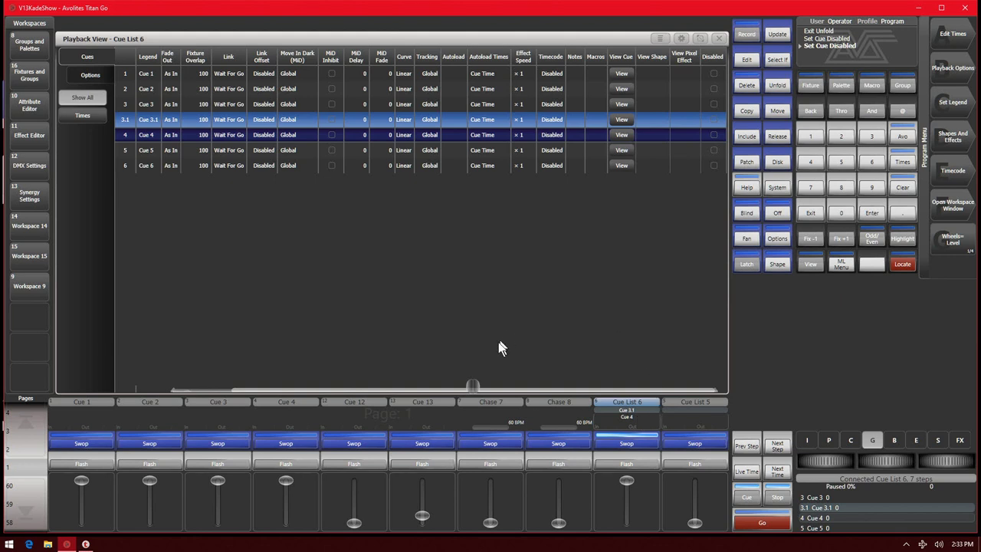
pyautogui.moveTo(478, 388); pyautogui.dragTo(472, 389)
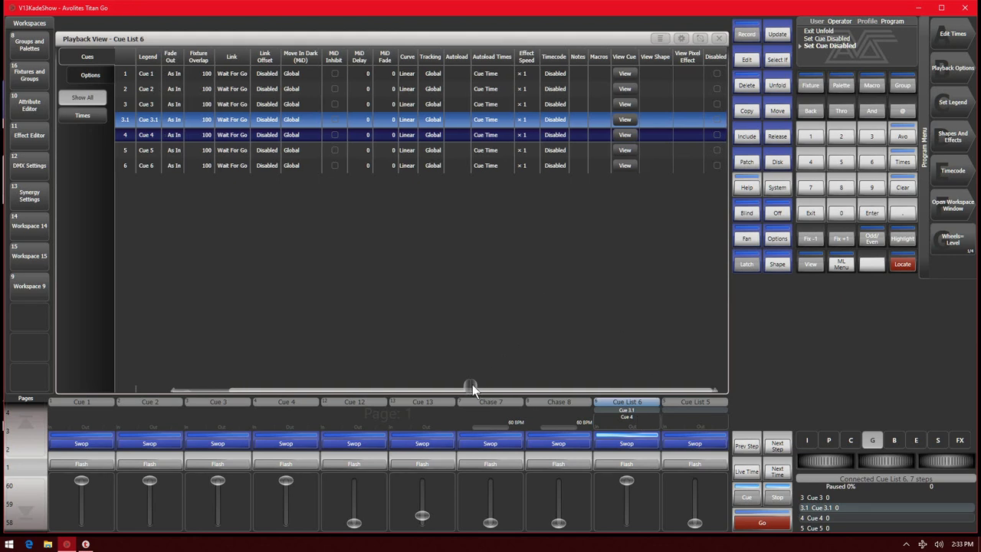
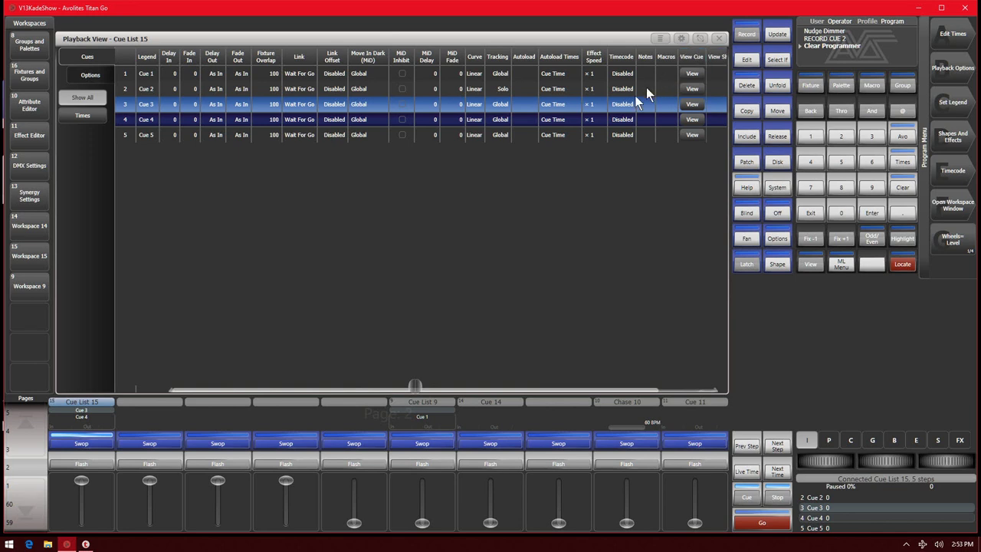
# - Set the tracking mode of all cues in Cue List 15 to Global, close its playback view and release the cue list
pyautogui.click(499, 57)
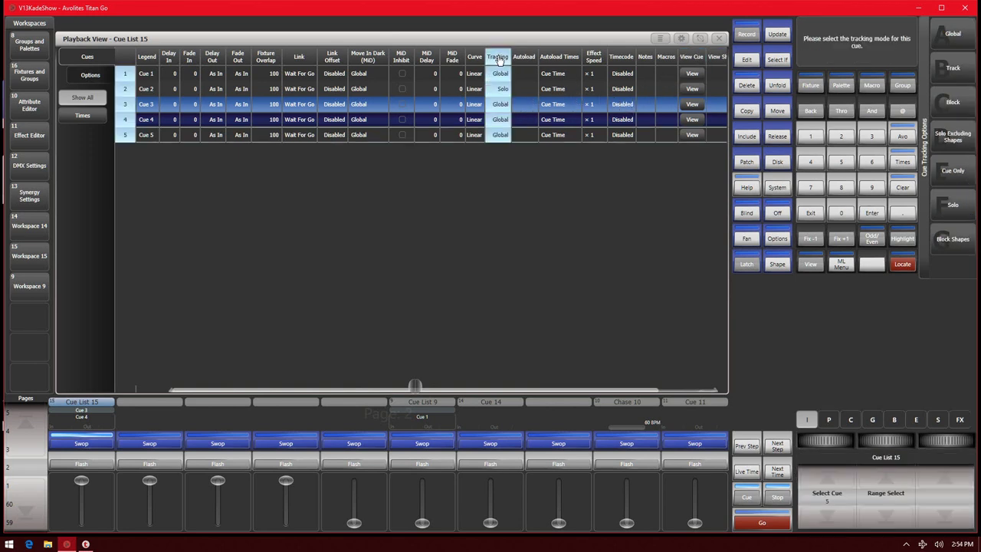
pyautogui.click(958, 34)
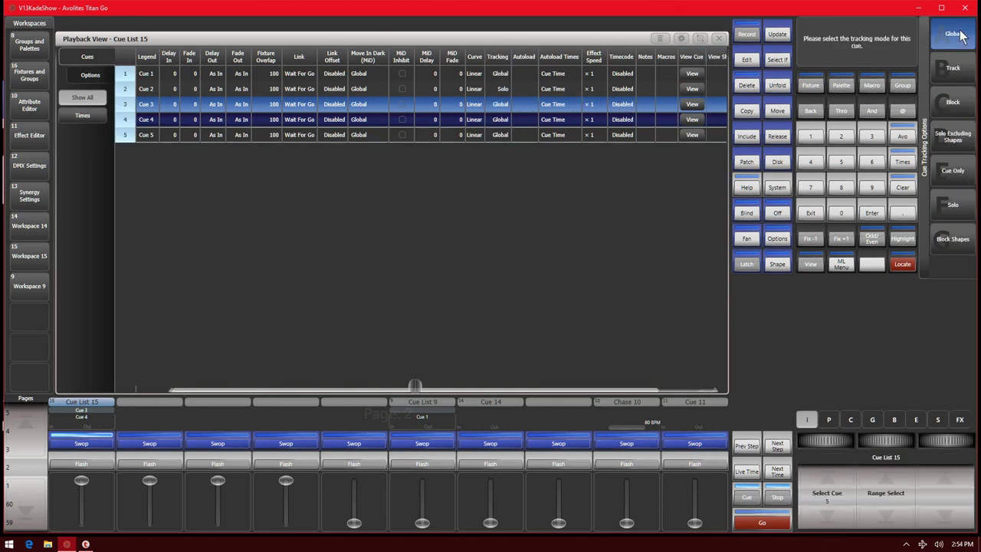
pyautogui.click(718, 38)
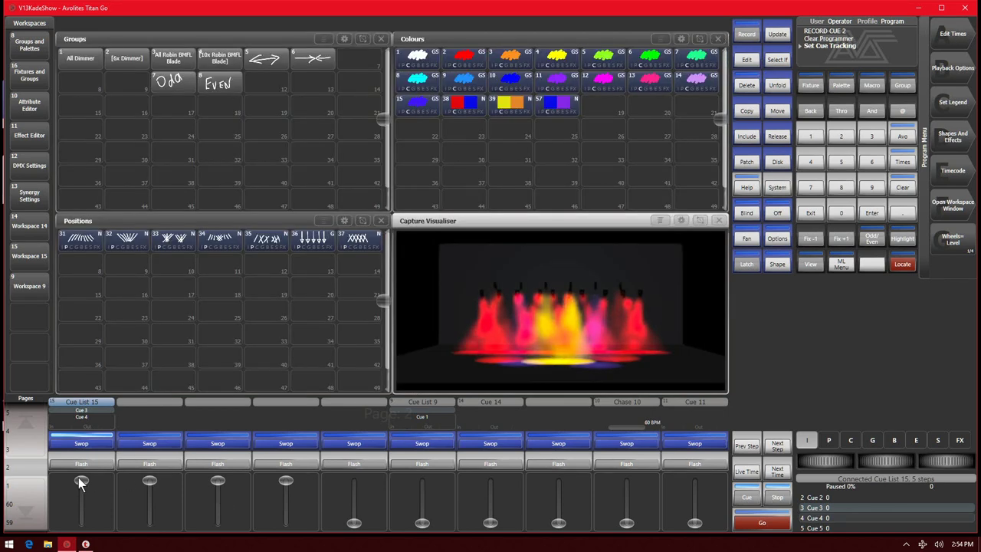
pyautogui.click(778, 141)
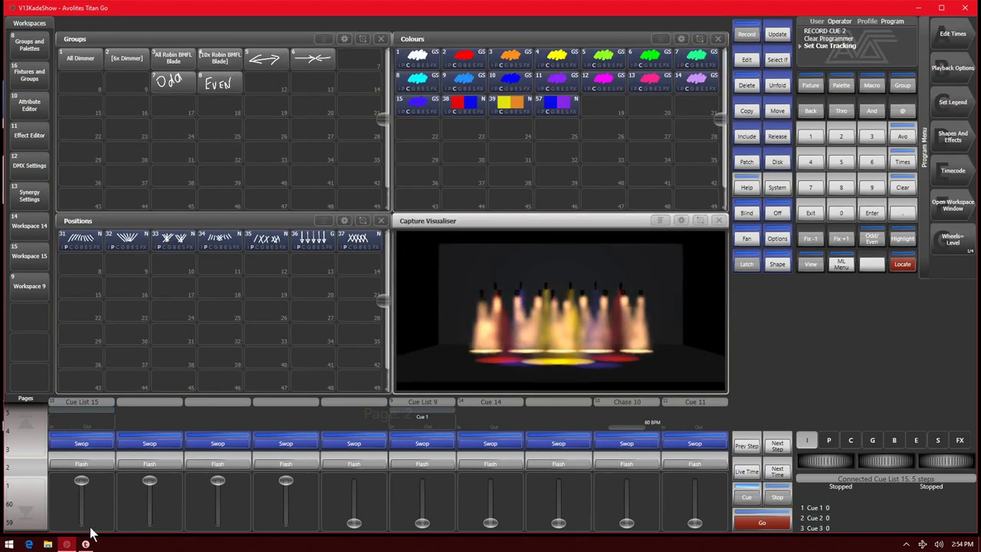
# - Restart Cue List 15 and step through its cues to check the playback with Global tracking
pyautogui.moveTo(82, 483); pyautogui.dragTo(82, 525)
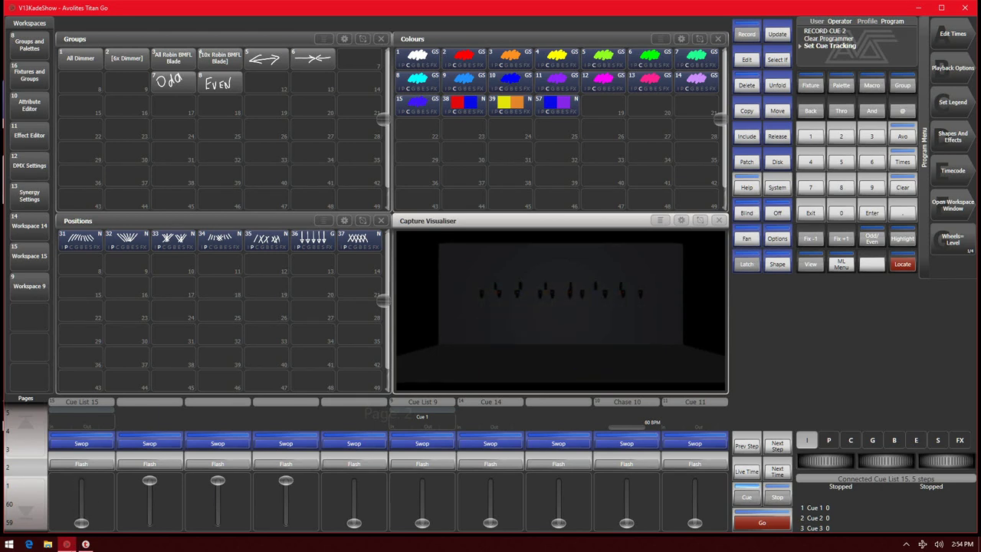
pyautogui.click(765, 524)
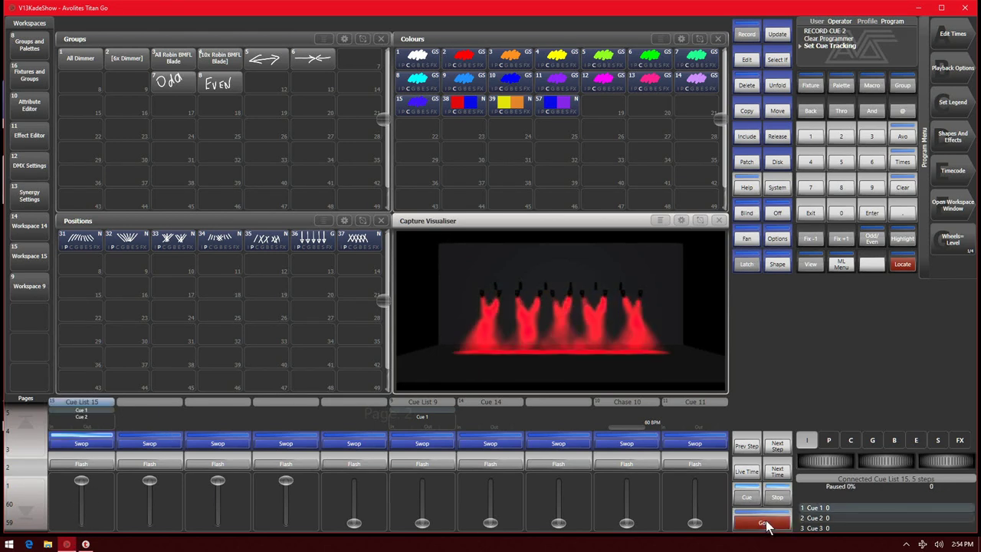
pyautogui.click(765, 524)
pyautogui.click(765, 524)
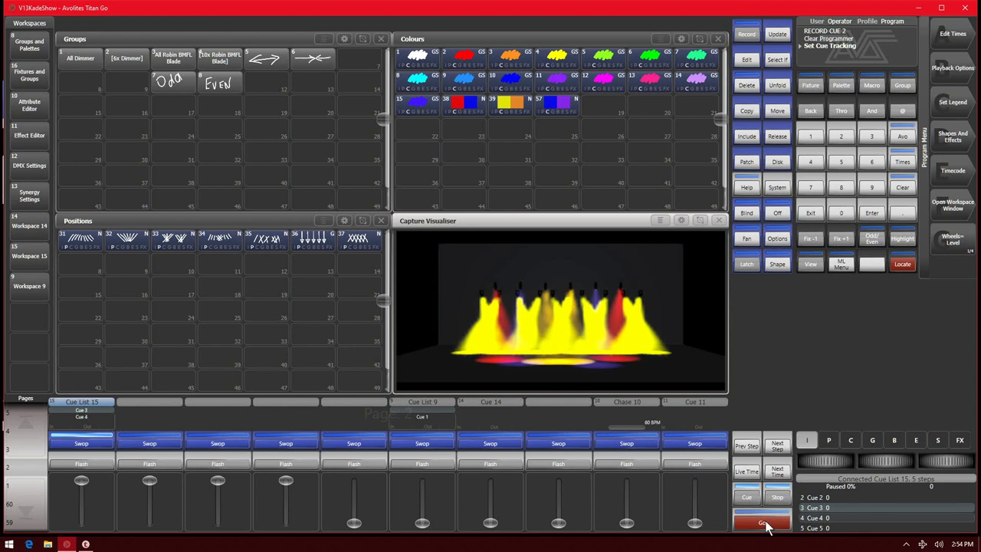
pyautogui.click(765, 525)
pyautogui.click(765, 525)
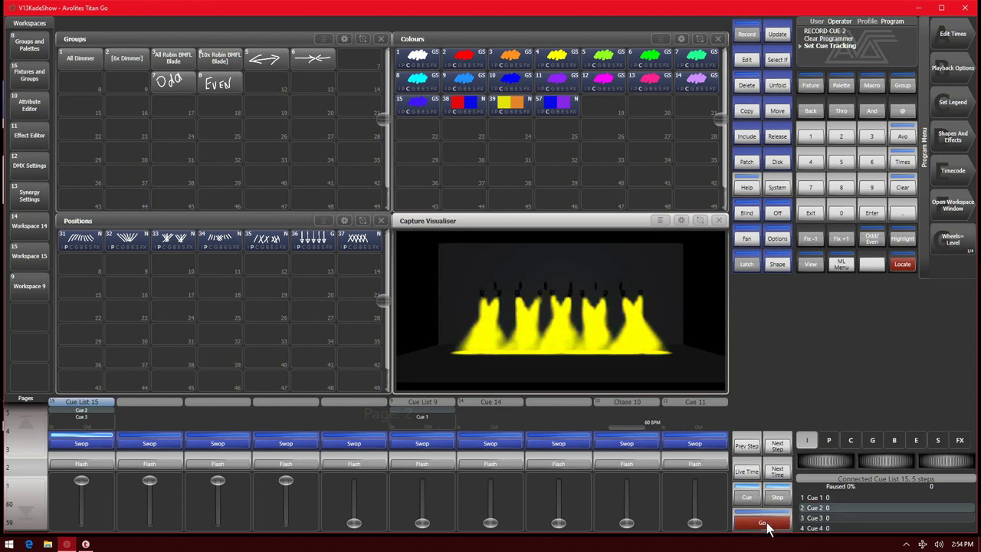
pyautogui.click(765, 524)
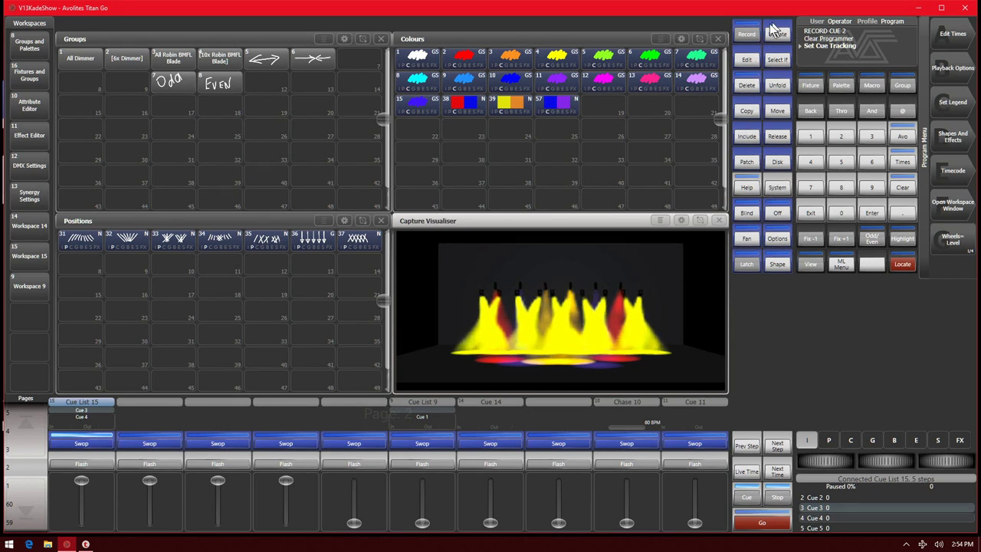
# - Delete Cue List 15 from the first playback
pyautogui.click(747, 85)
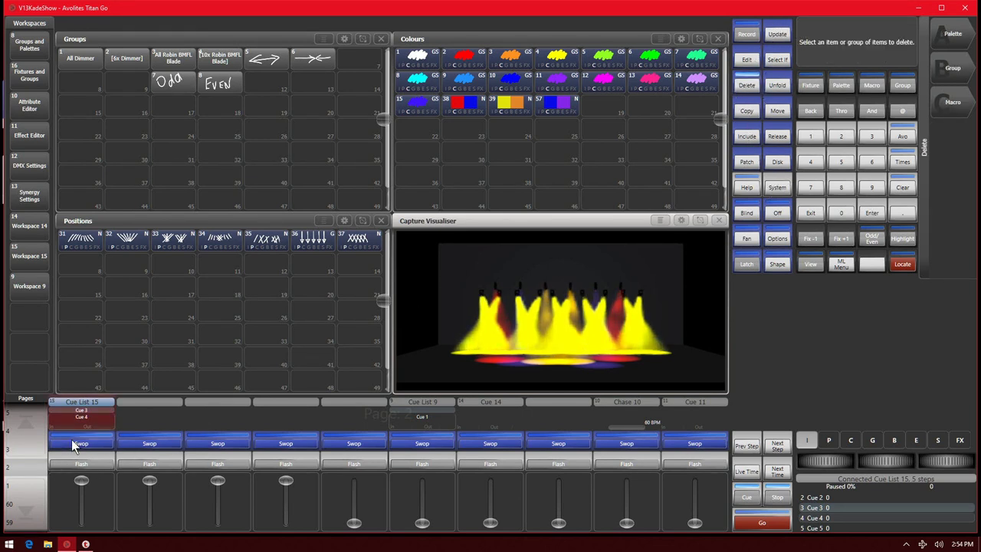
pyautogui.click(73, 443)
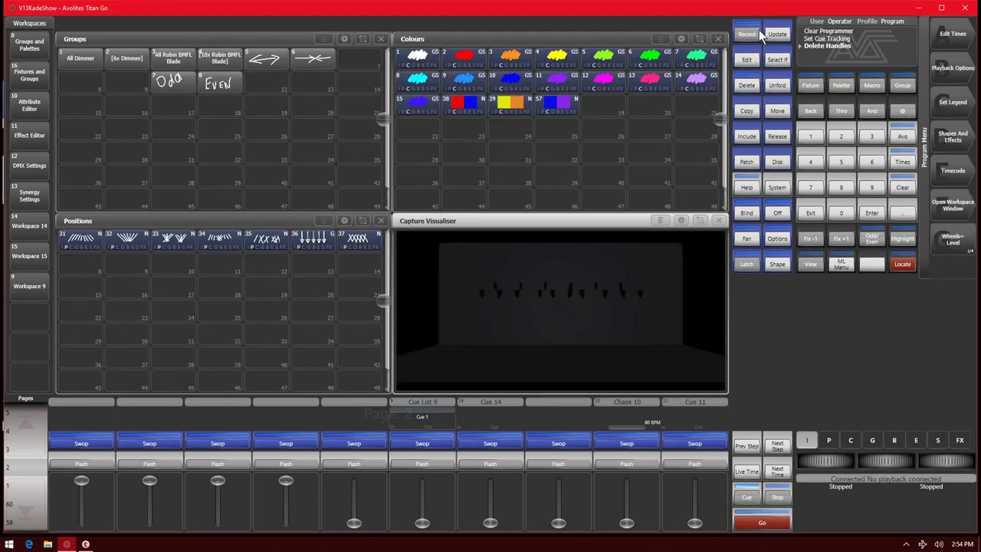
# - Locate the All Robin BMFL Blade group, apply position palette 34 and Red, and record it as cue 1 of a new cue list on the first playback
pyautogui.click(162, 58)
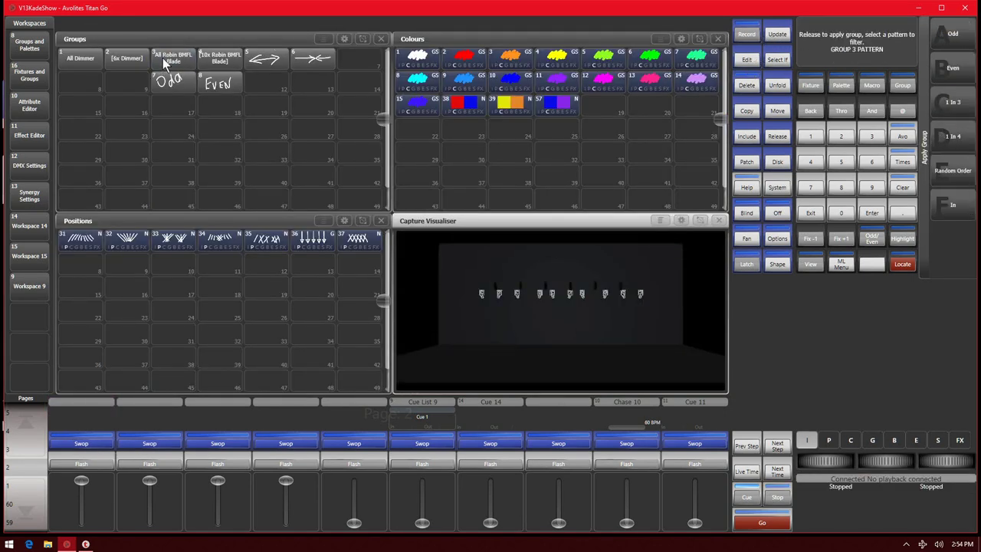
pyautogui.click(901, 266)
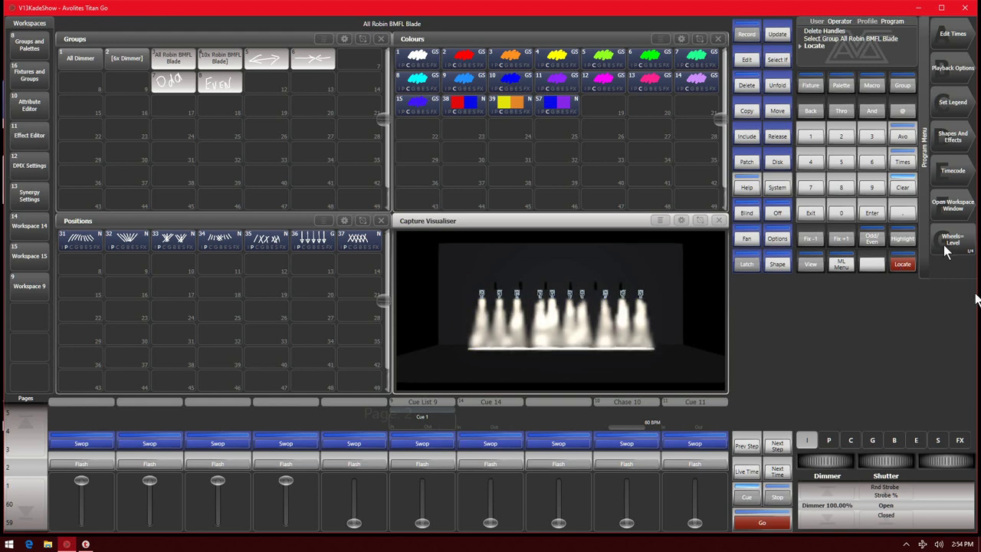
pyautogui.click(220, 243)
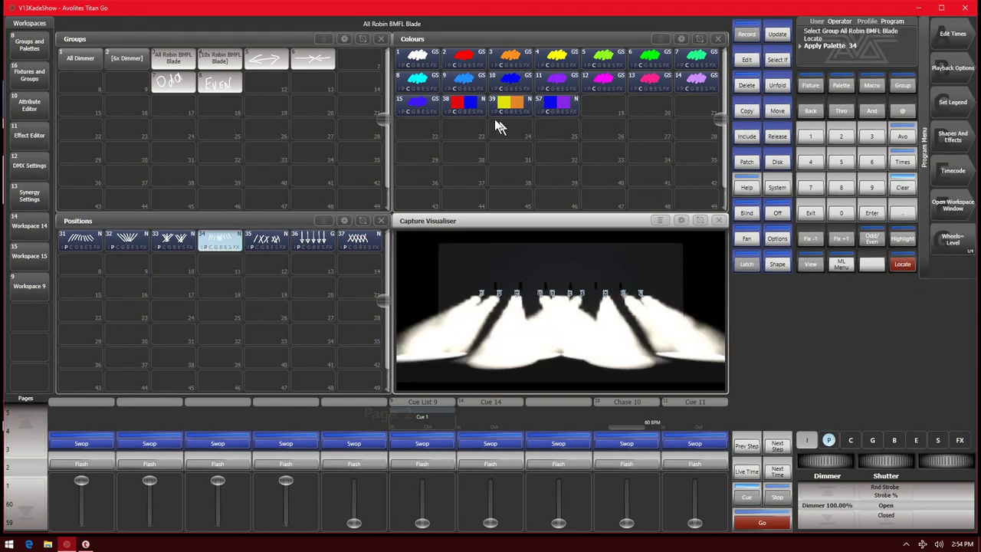
pyautogui.click(464, 57)
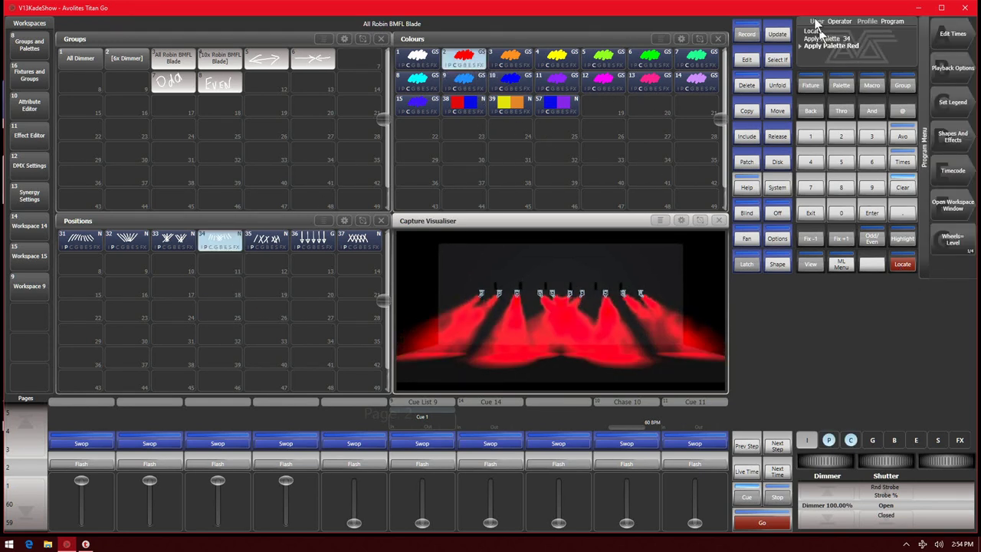
pyautogui.click(746, 37)
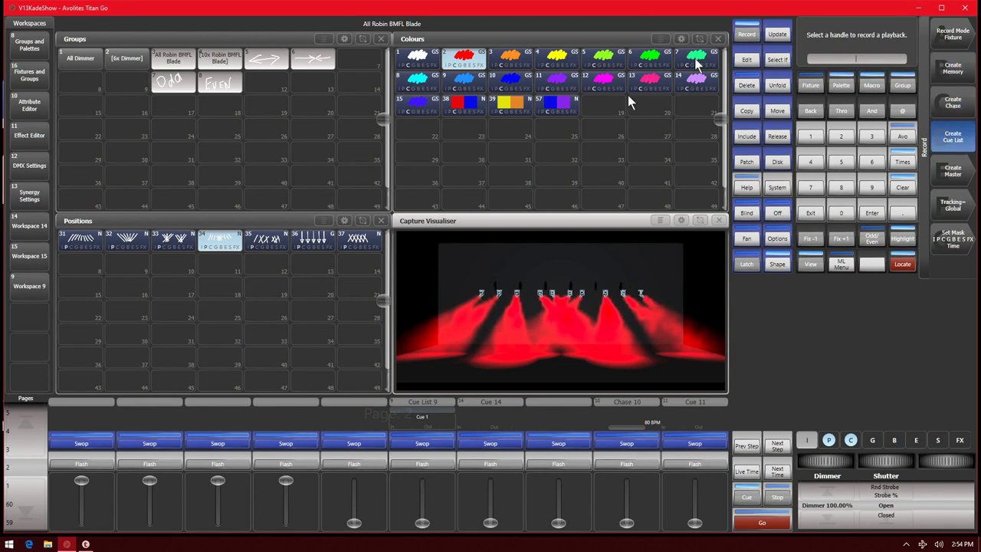
pyautogui.click(93, 445)
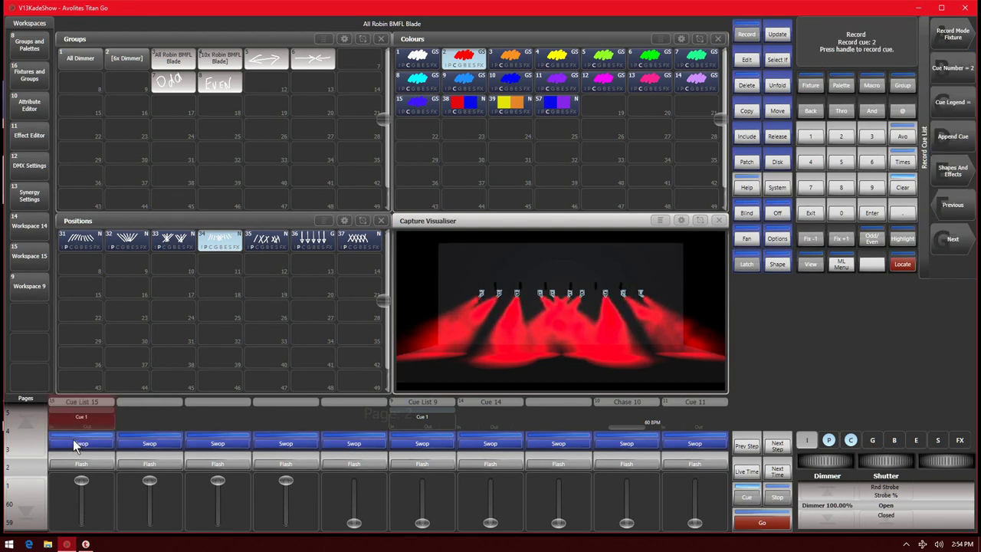
# - Record cue 2 of Cue List 15 with the Yellow palette and cue 3 with position palette 37
pyautogui.click(558, 58)
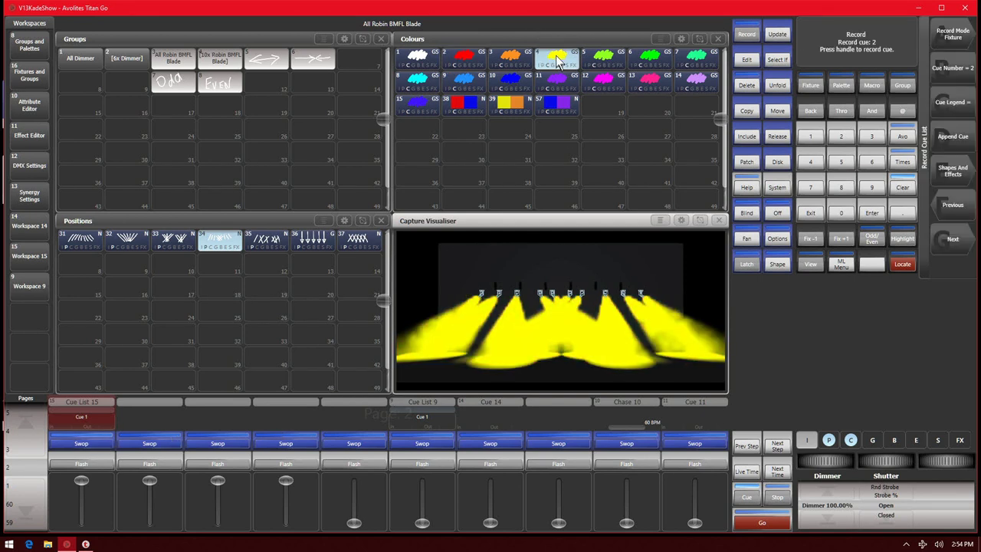
pyautogui.click(89, 443)
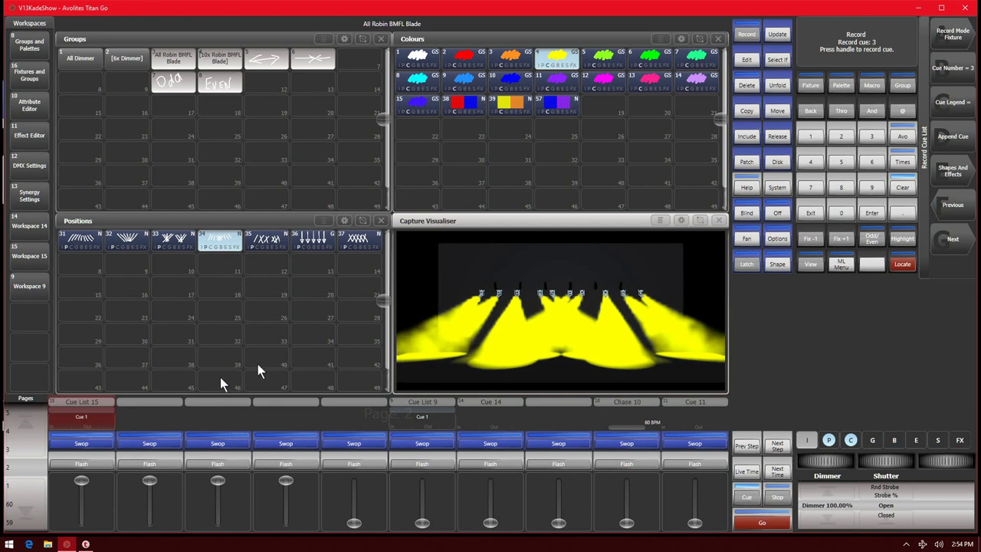
pyautogui.click(322, 242)
pyautogui.click(377, 246)
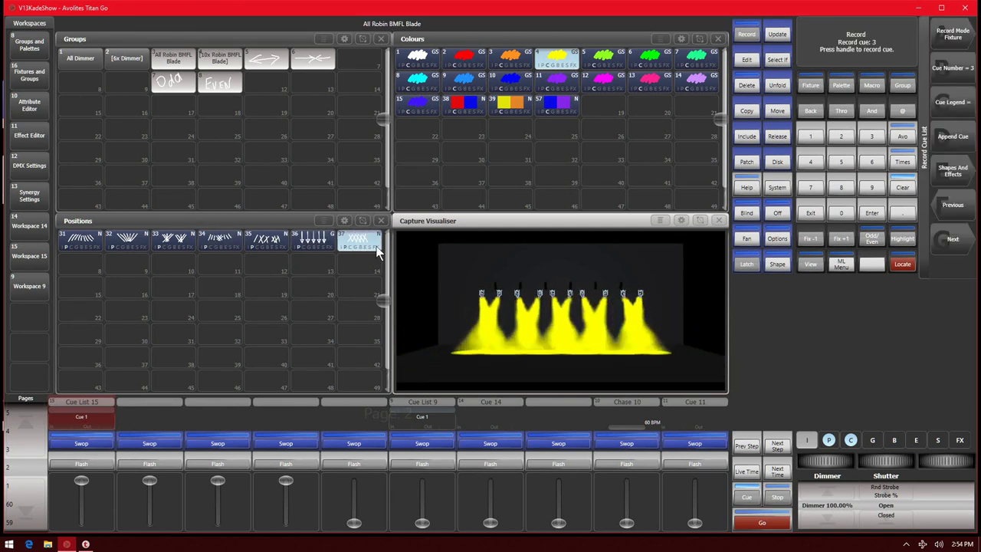
pyautogui.click(85, 444)
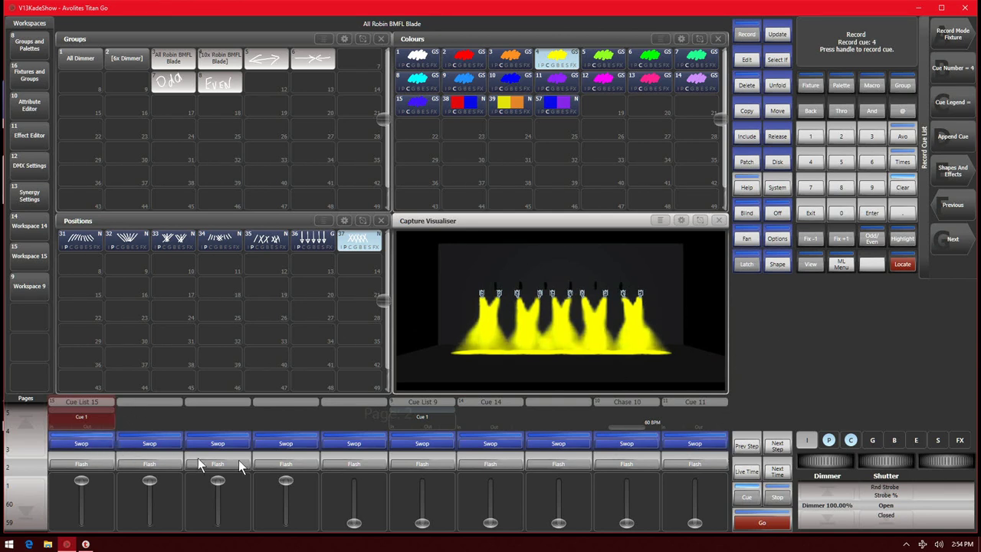
# - Clear the programmer, locate the All Dimmer group and append it to Cue List 15 as cue 4
pyautogui.click(903, 190)
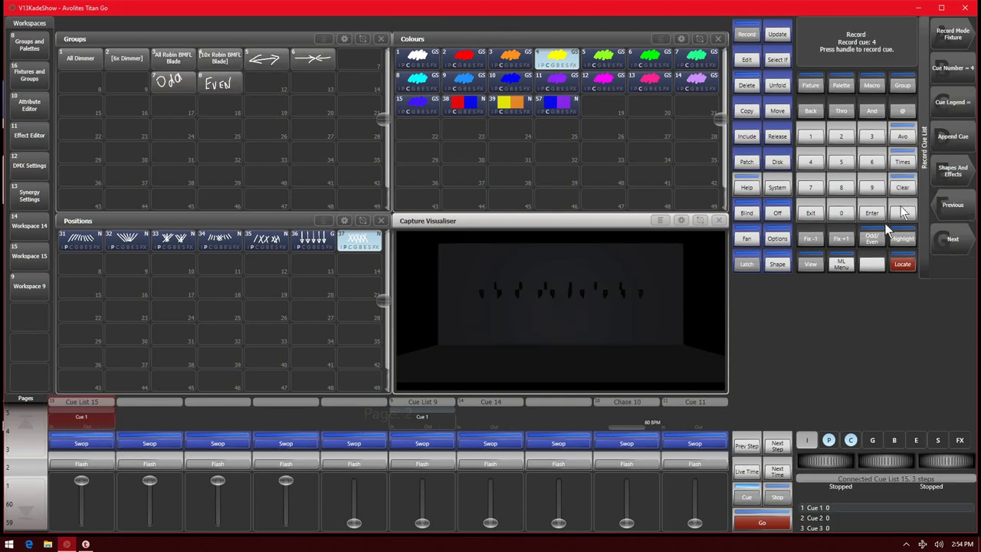
pyautogui.click(81, 61)
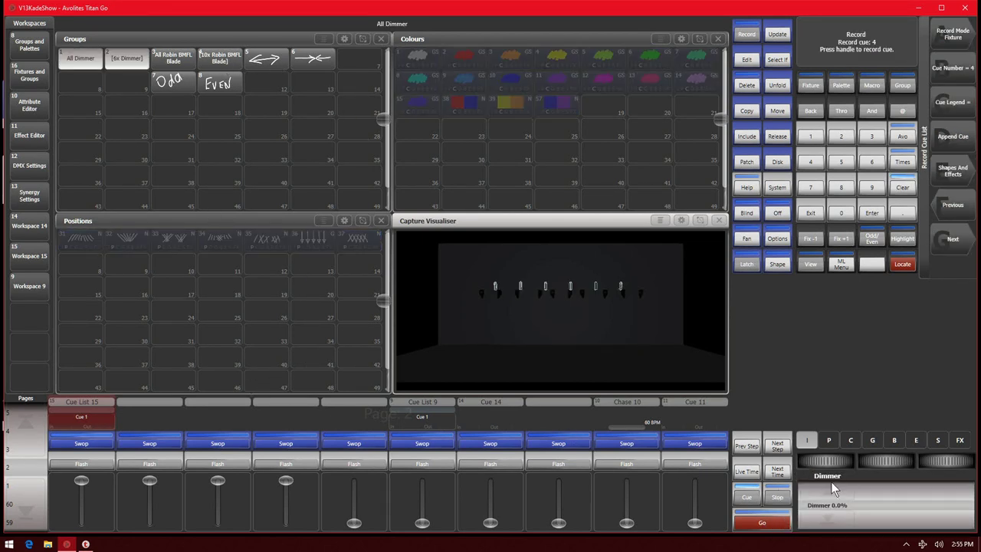
pyautogui.click(902, 263)
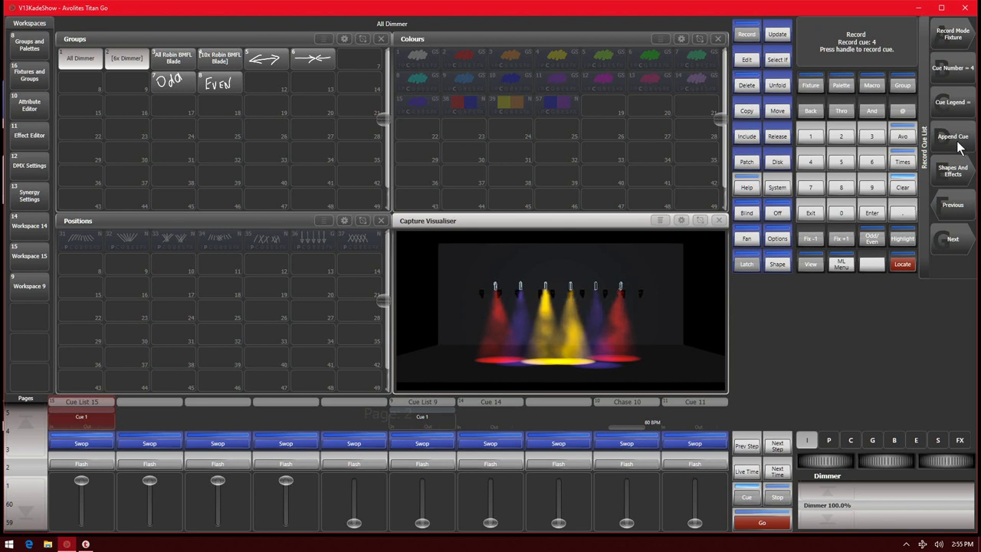
pyautogui.click(958, 146)
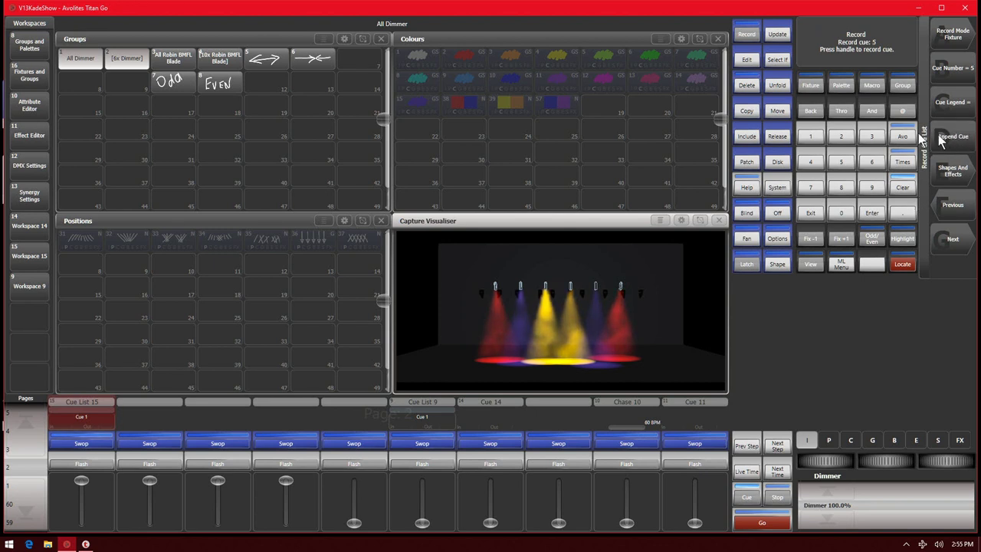
# - Set the even fixtures of the All Dimmer group to 0% and record that as cue 5 of Cue List 15
pyautogui.click(870, 240)
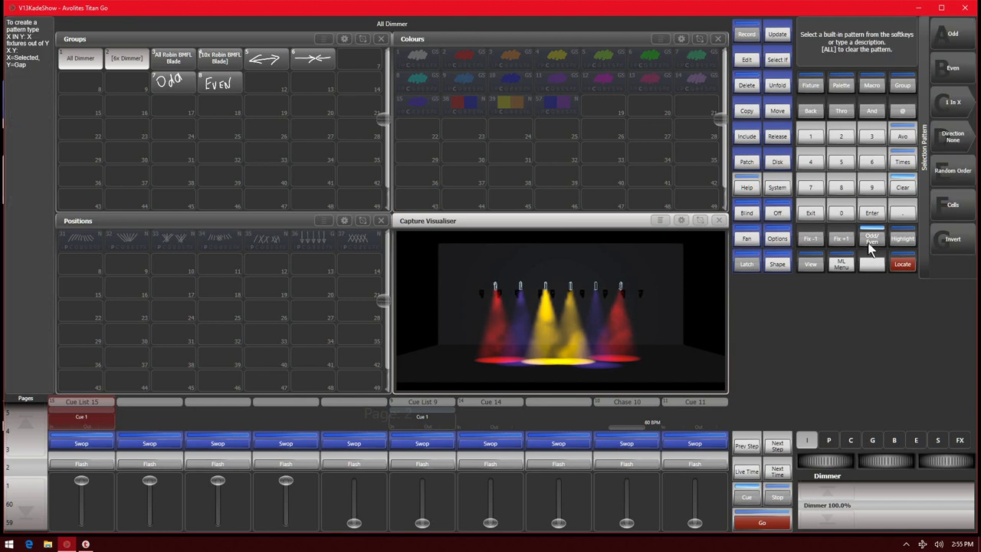
pyautogui.click(962, 72)
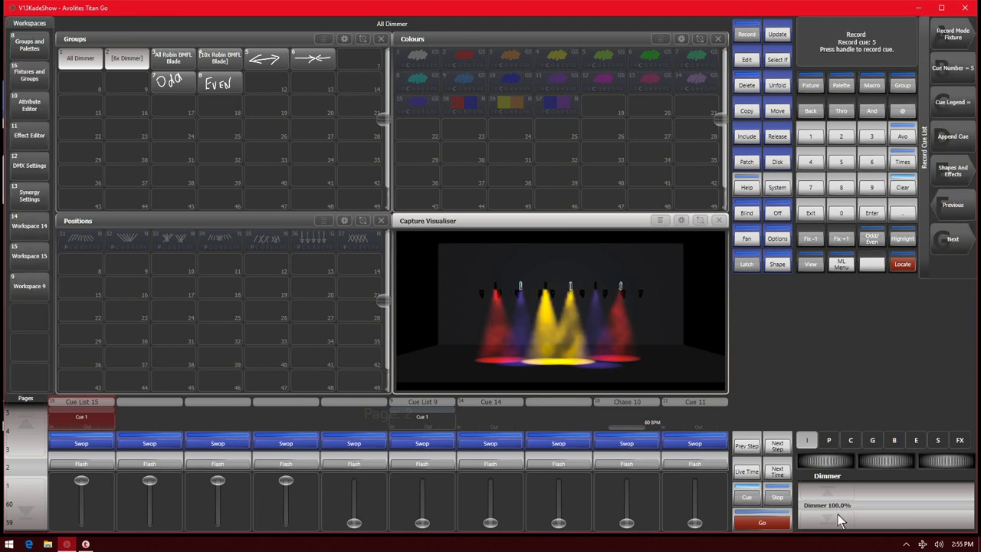
pyautogui.moveTo(840, 522); pyautogui.dragTo(805, 522)
pyautogui.click(84, 443)
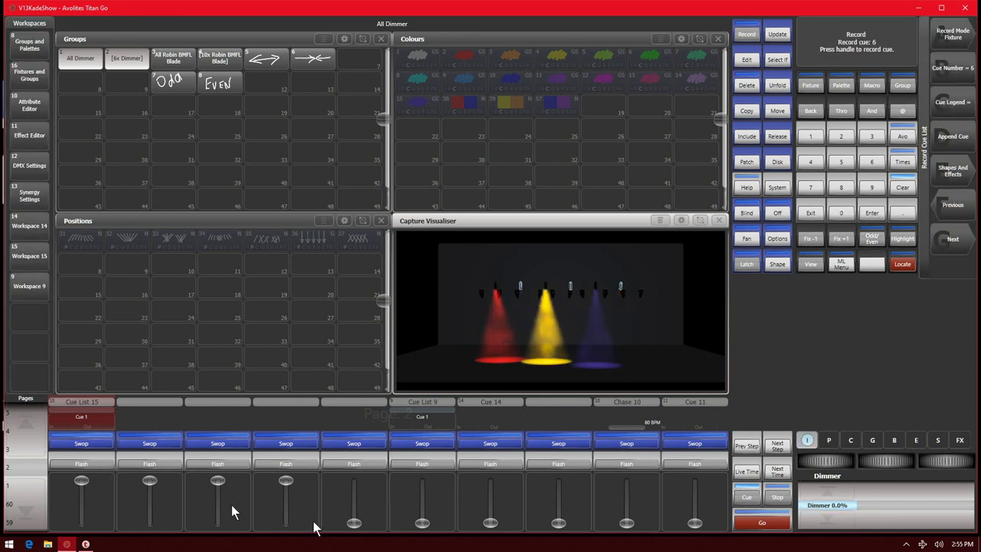
# - Set the odd dimmers to 0%, record that as cue 6 of Cue List 15, leave record mode and clear the programmer
pyautogui.click(847, 239)
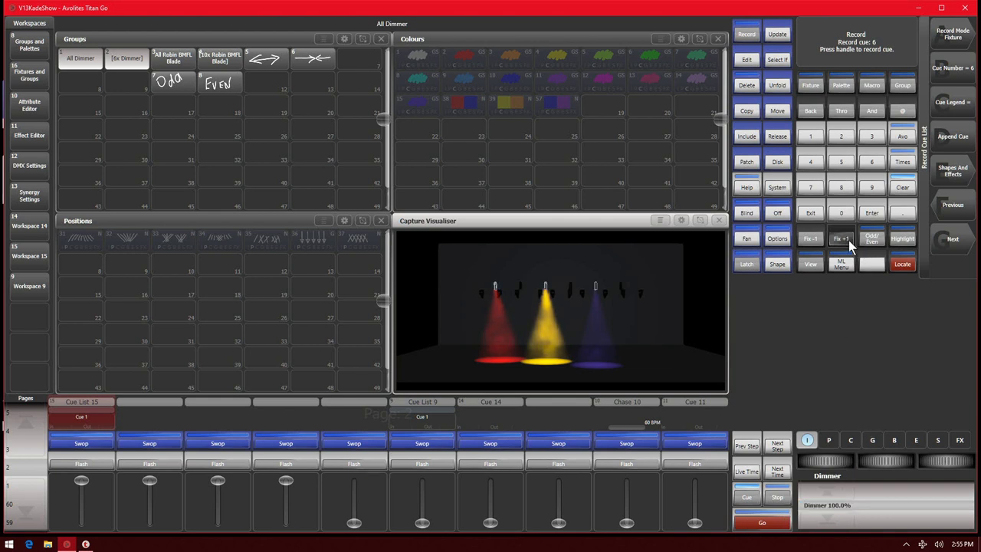
pyautogui.moveTo(829, 517); pyautogui.dragTo(799, 533)
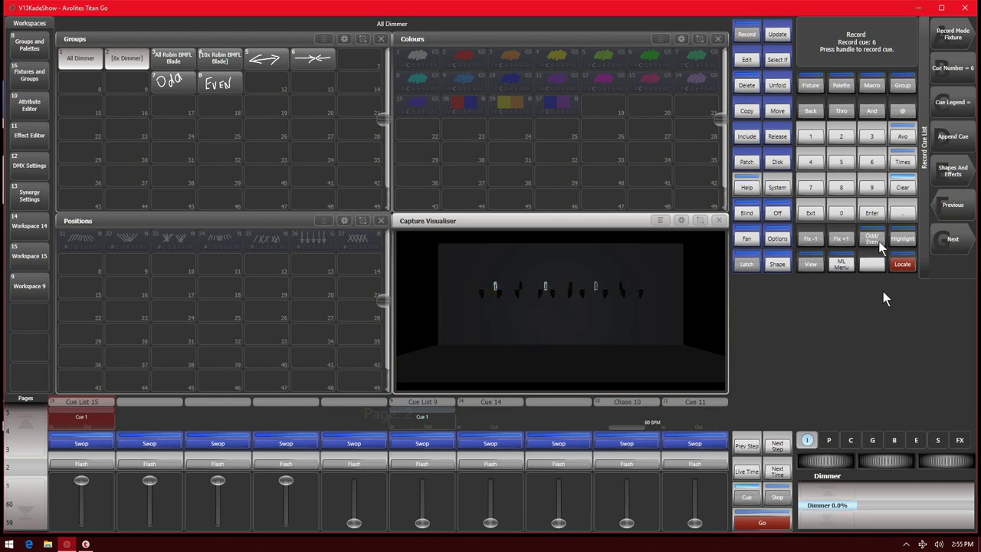
pyautogui.click(81, 444)
pyautogui.click(811, 215)
pyautogui.click(896, 192)
pyautogui.click(895, 193)
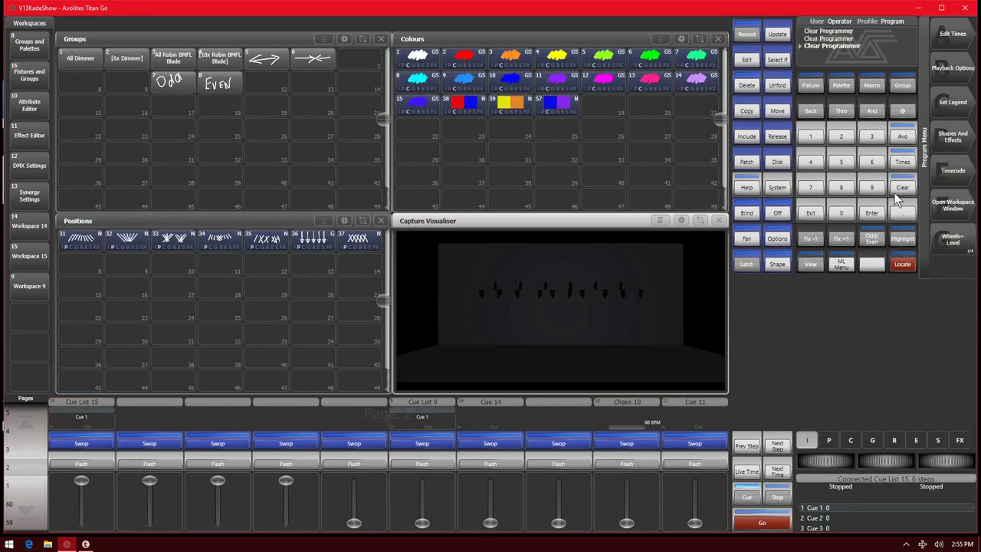
# - Start Cue List 15 and run repeatedly through its six cues to check how the dimmers track over the moving lights
pyautogui.click(90, 460)
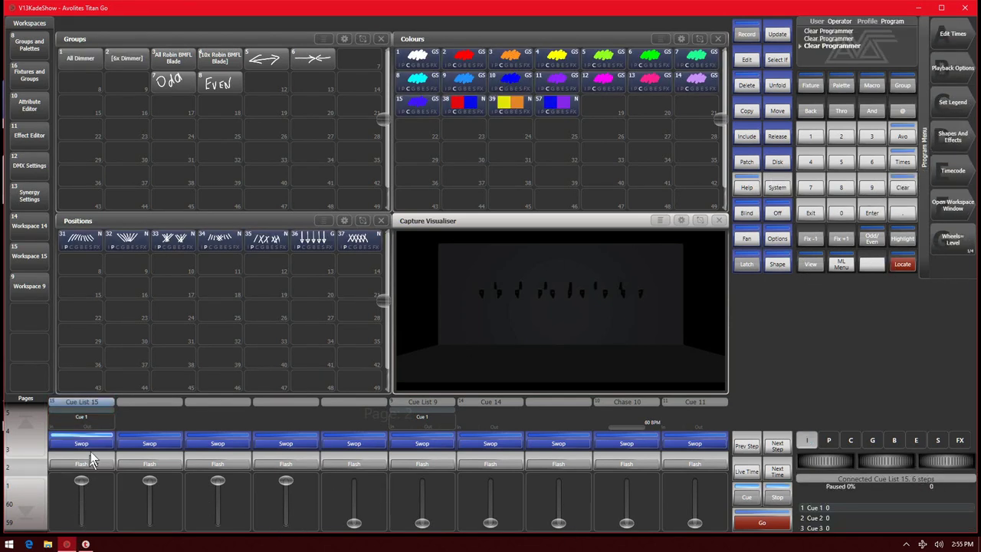
pyautogui.click(762, 526)
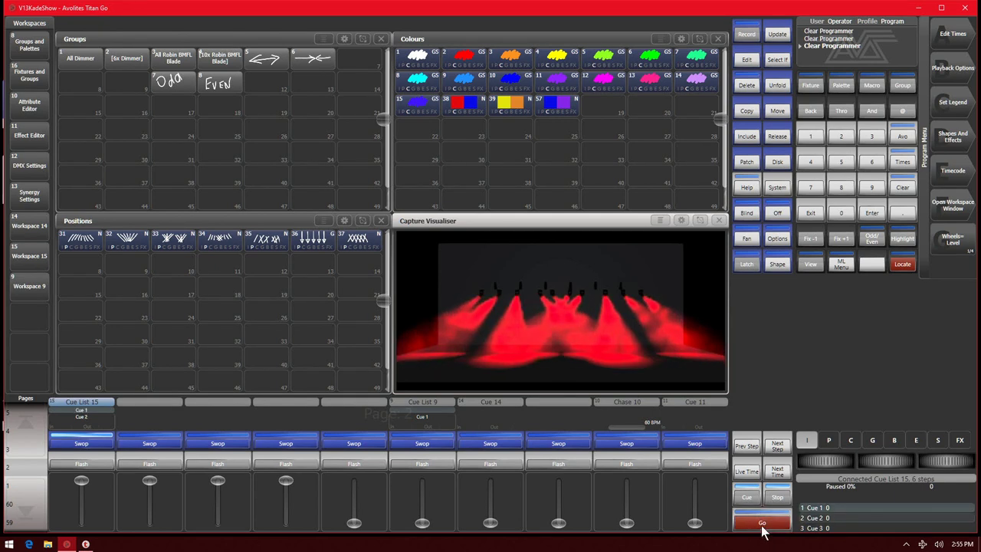
pyautogui.click(762, 525)
pyautogui.click(762, 525)
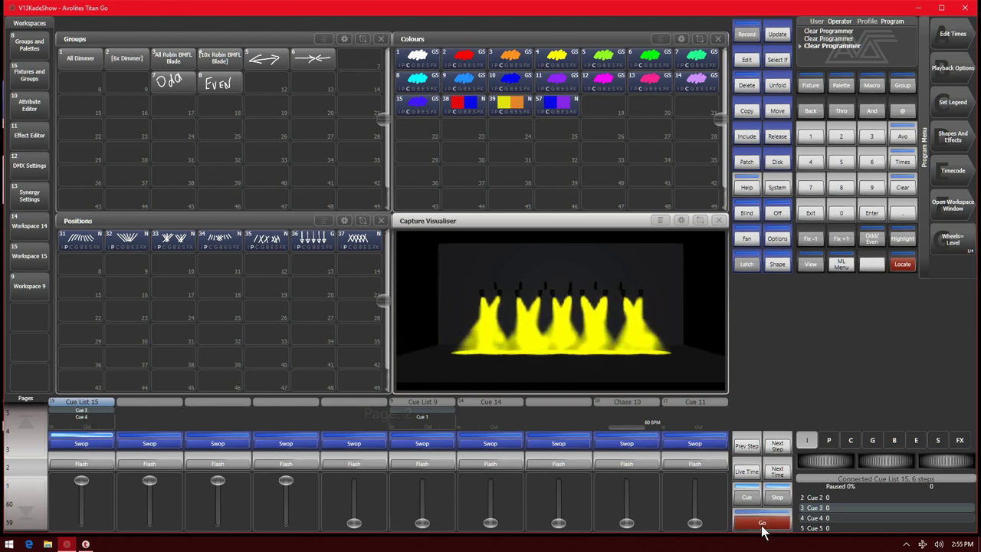
pyautogui.click(762, 524)
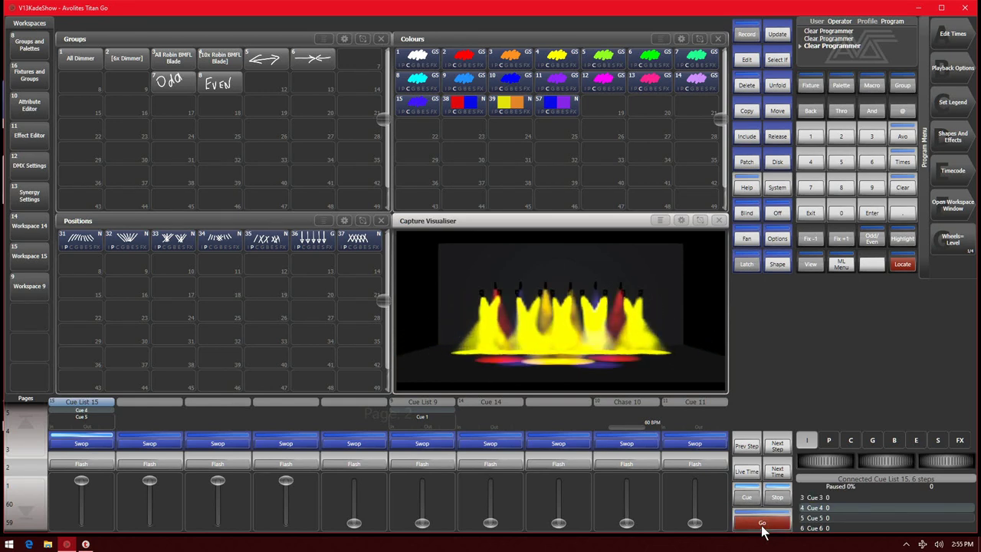
pyautogui.click(762, 525)
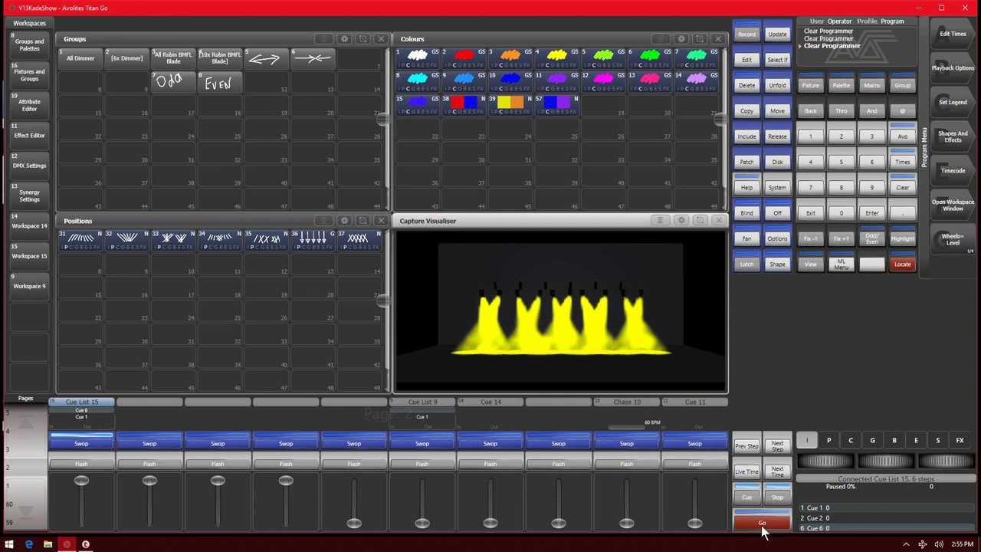
pyautogui.click(763, 527)
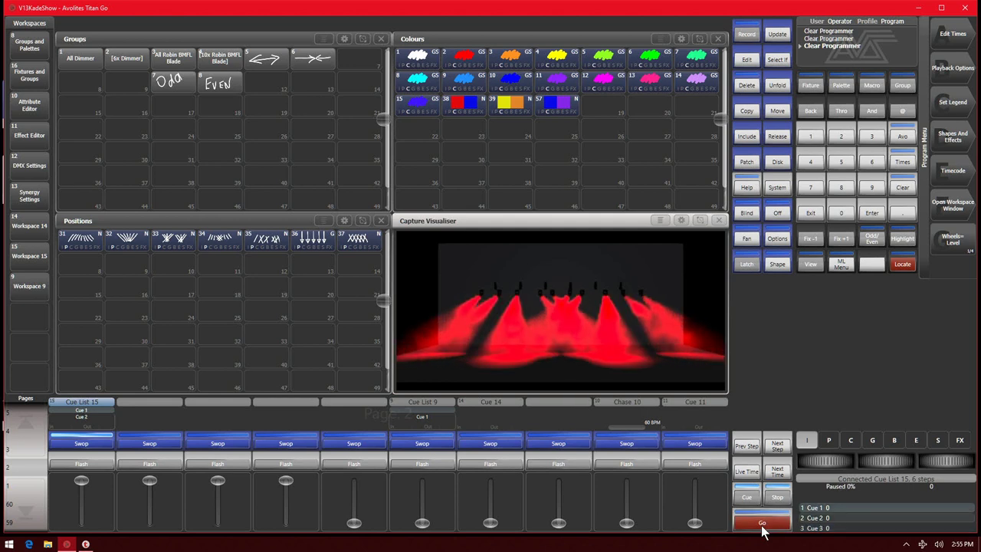
pyautogui.click(763, 527)
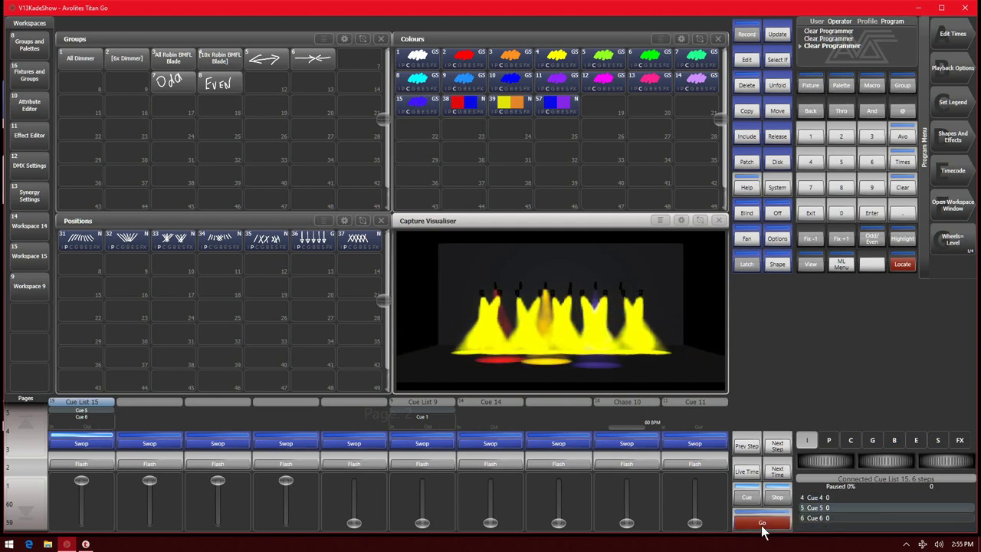
pyautogui.click(763, 525)
pyautogui.click(762, 524)
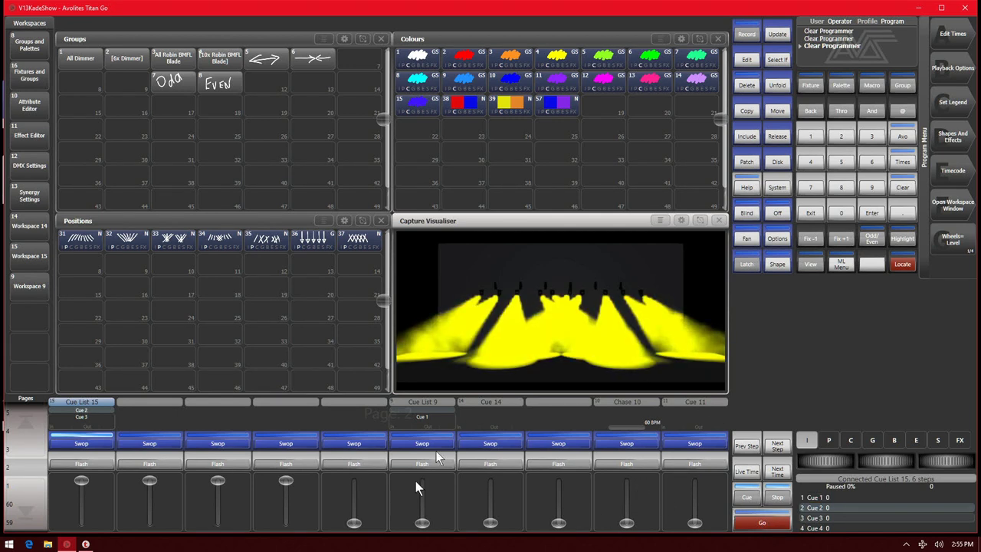
# - Step Cue List 15 onward through cues 3 to 6 and around to cue 1, watching the tracked states
pyautogui.click(767, 524)
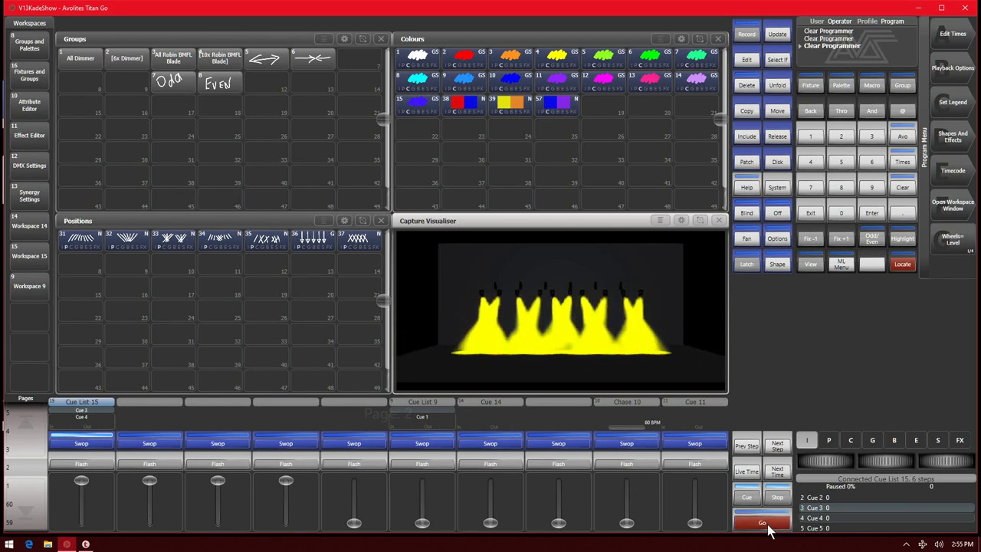
pyautogui.click(766, 525)
pyautogui.click(766, 524)
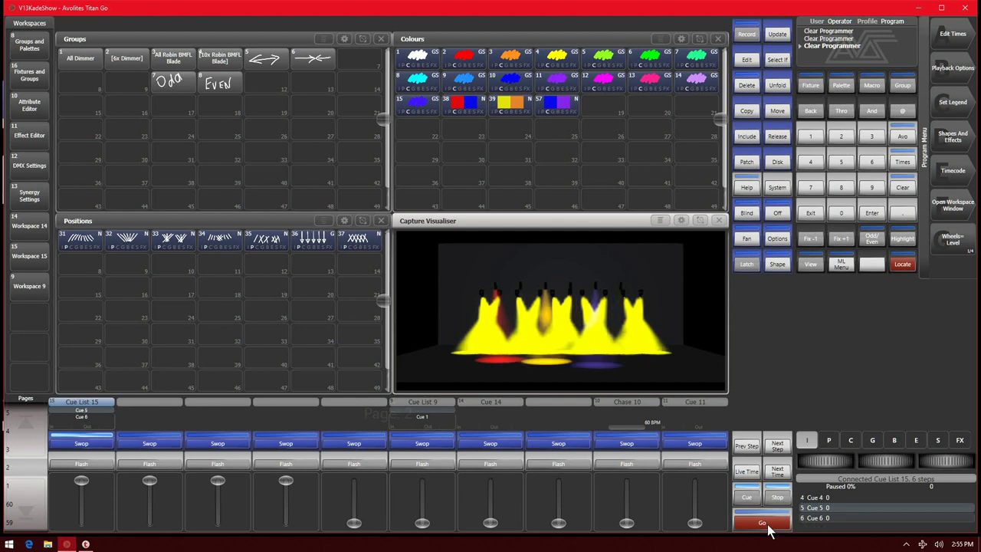
pyautogui.click(767, 524)
pyautogui.click(768, 524)
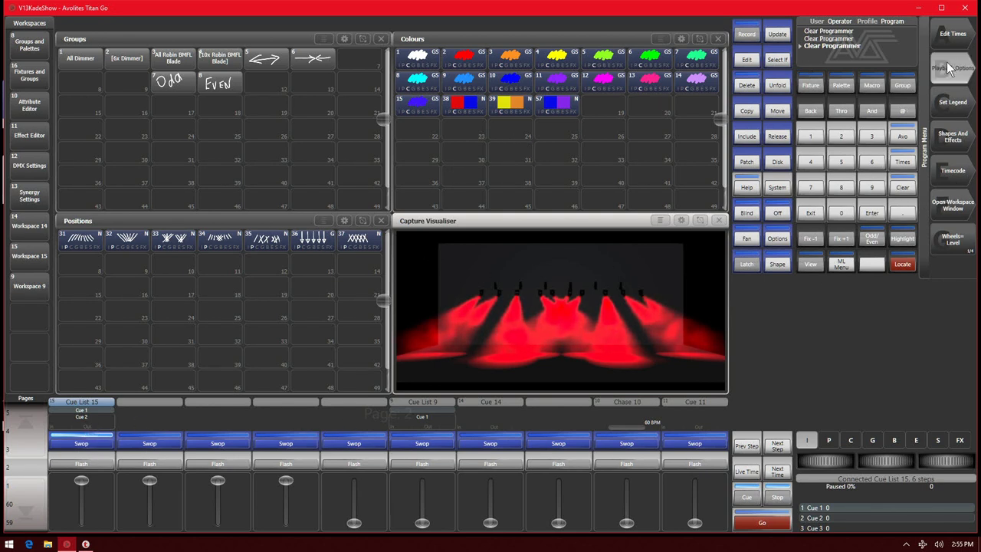
# - Turn off Tracking in the playback options of Cue List 15 and exit the options
pyautogui.click(948, 68)
pyautogui.click(100, 414)
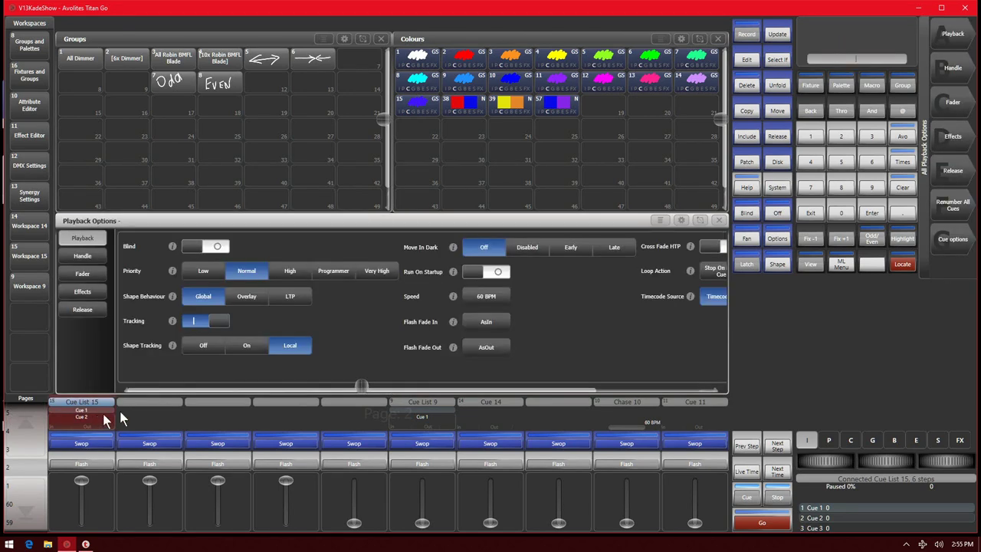
pyautogui.click(209, 323)
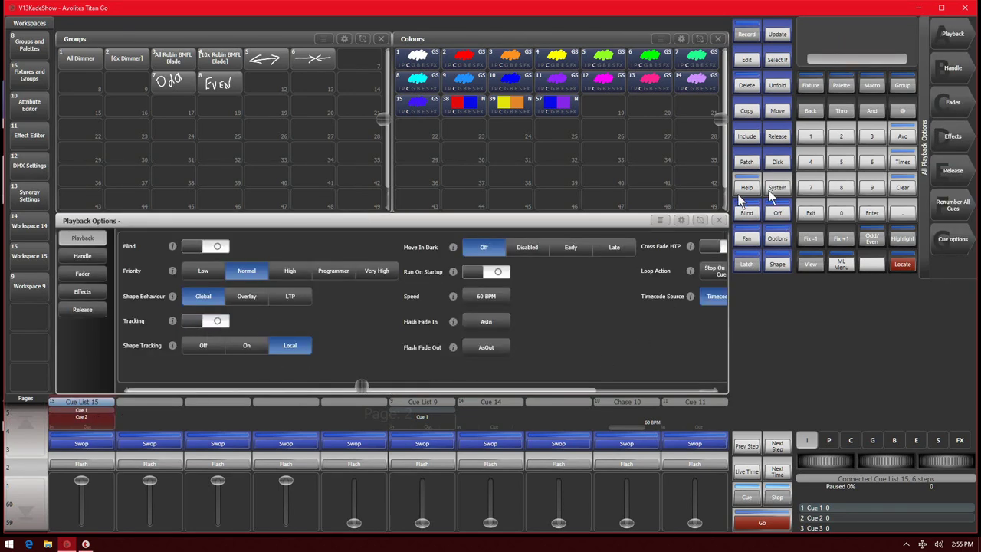
pyautogui.click(719, 220)
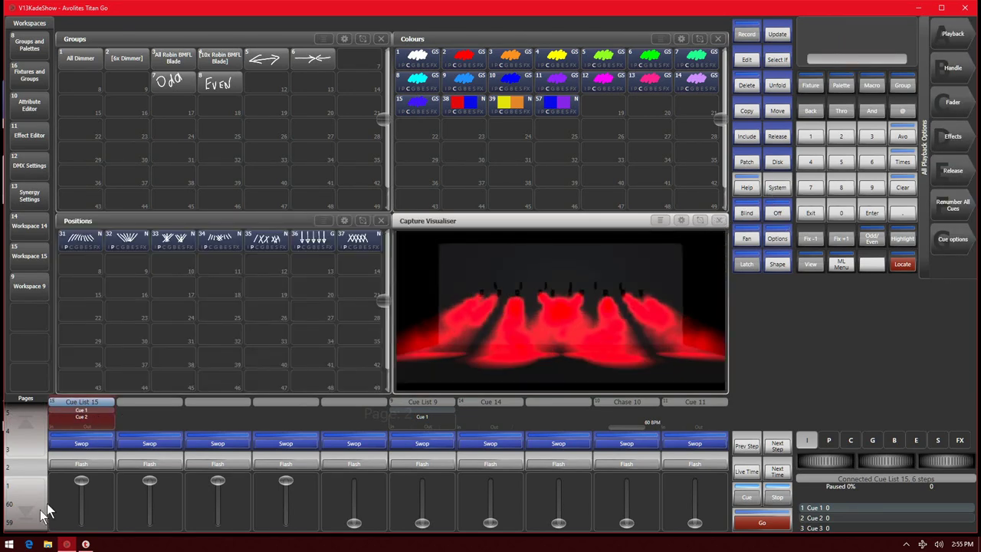
pyautogui.click(811, 212)
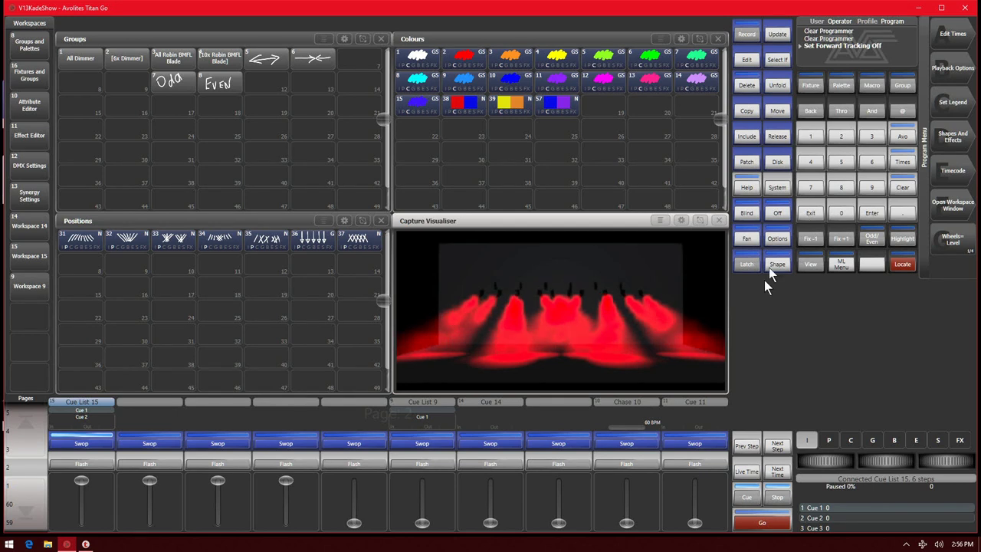
# - Step through all six cues of Cue List 15 and around again to Cue 2, checking each look in the visualiser
pyautogui.click(773, 524)
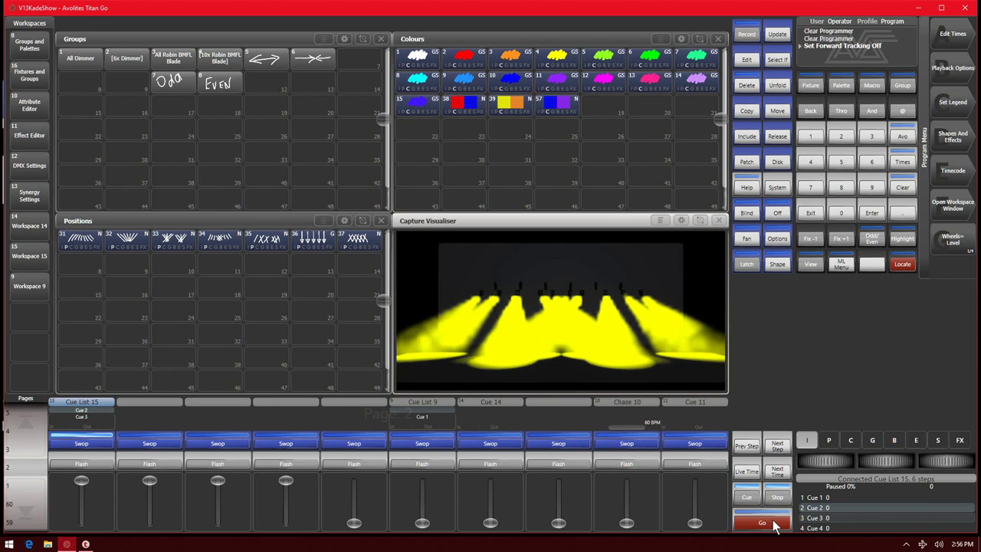
pyautogui.click(772, 524)
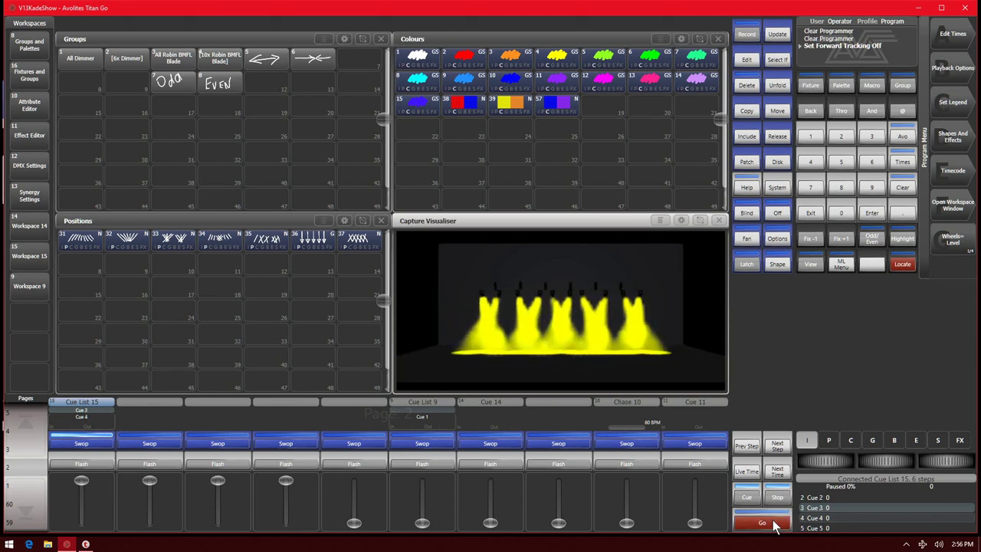
pyautogui.click(773, 525)
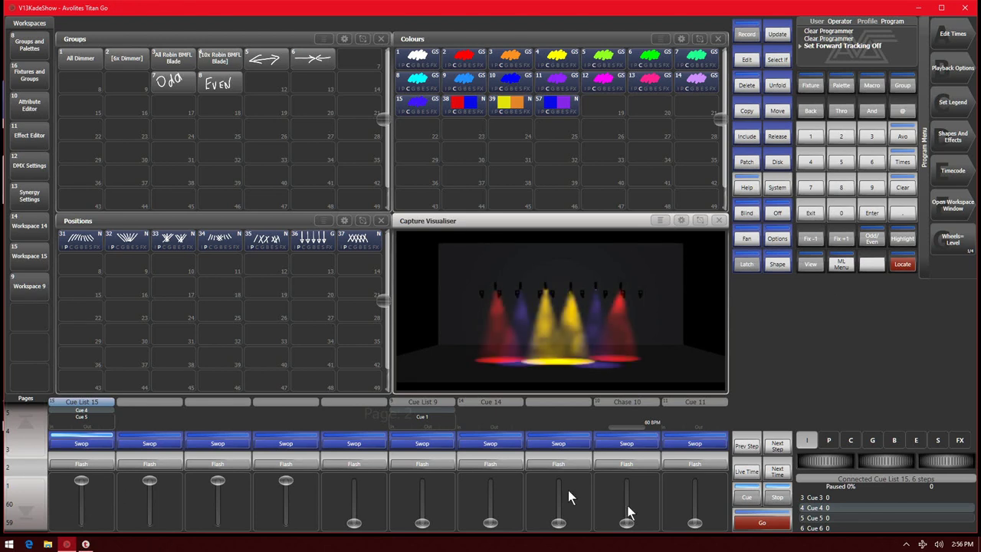
pyautogui.click(759, 524)
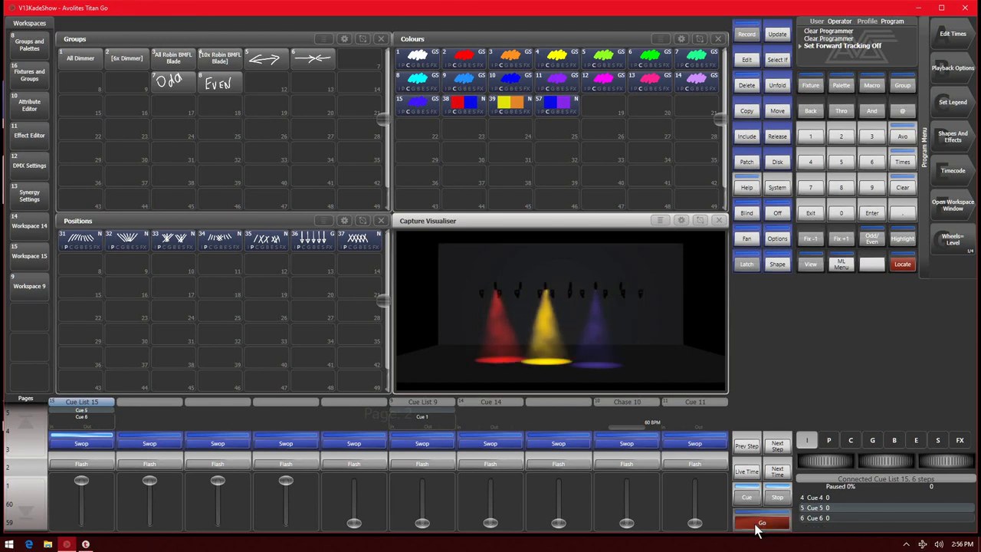
pyautogui.click(759, 525)
pyautogui.click(759, 524)
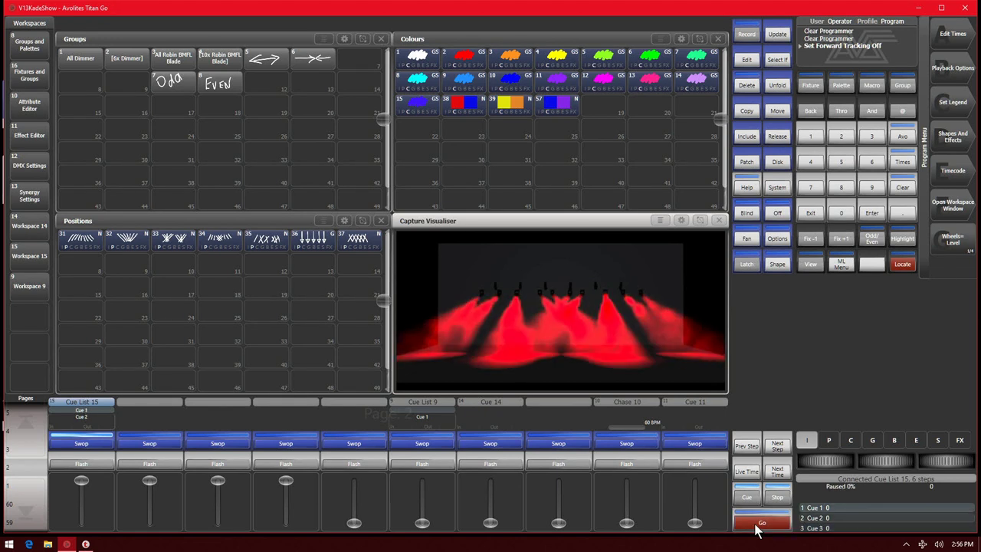
pyautogui.click(759, 525)
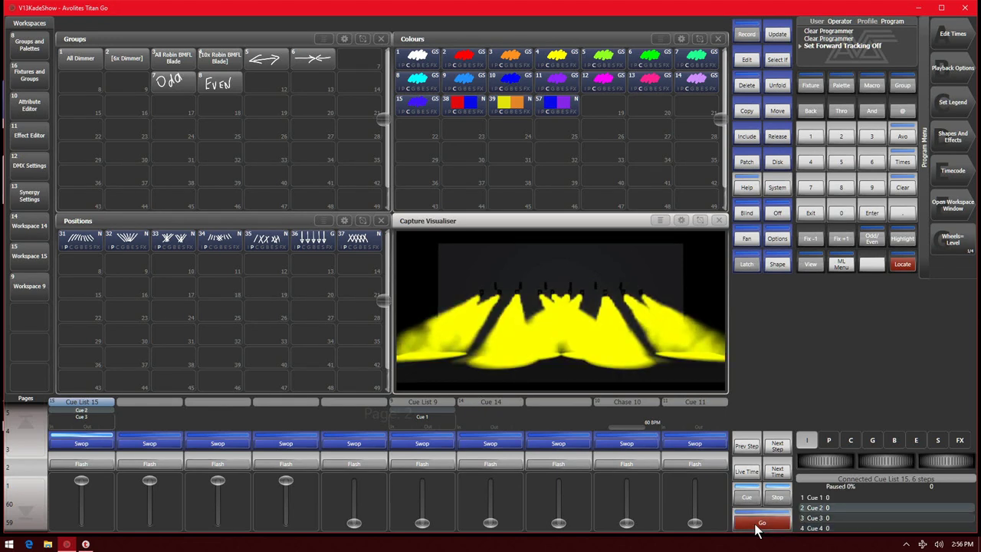
pyautogui.click(759, 524)
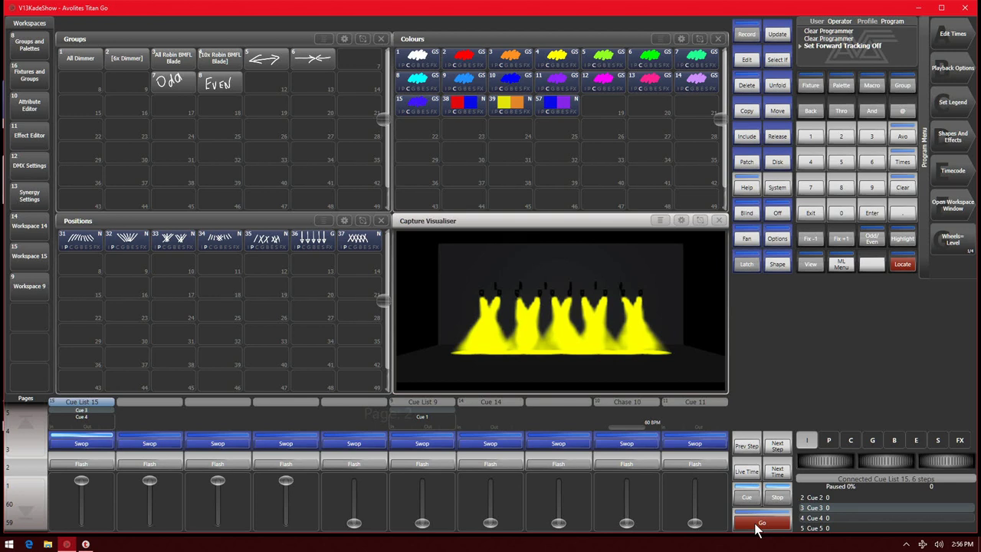
pyautogui.click(759, 524)
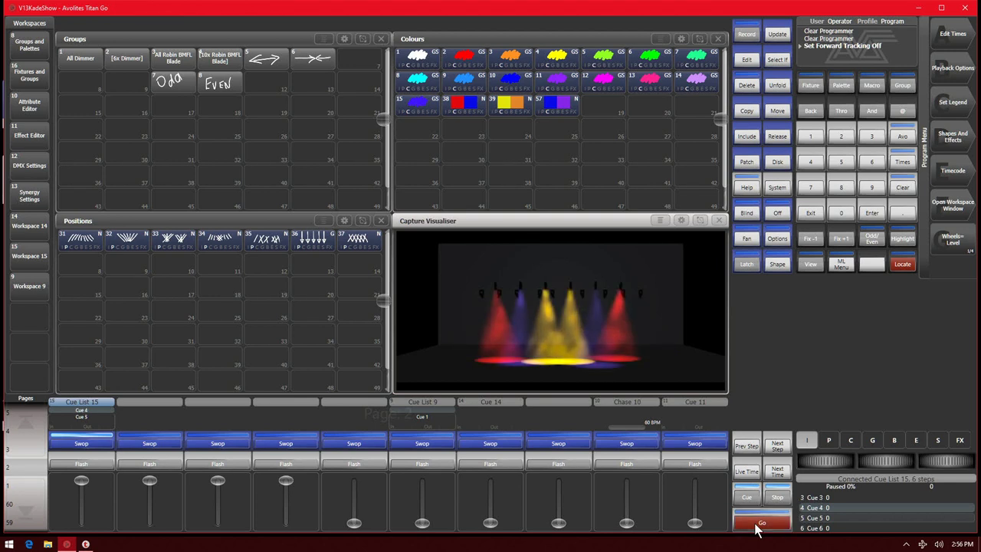
pyautogui.click(759, 524)
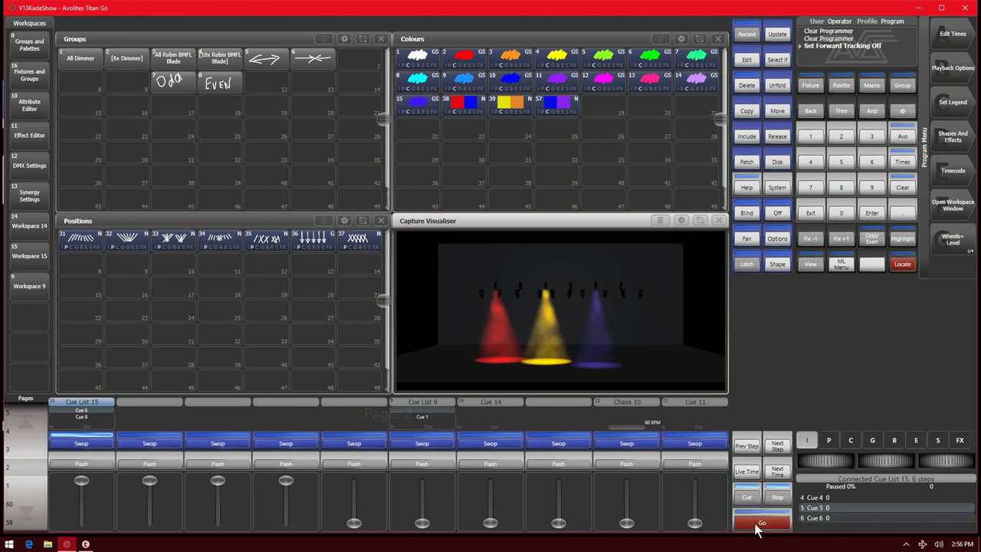
pyautogui.click(759, 524)
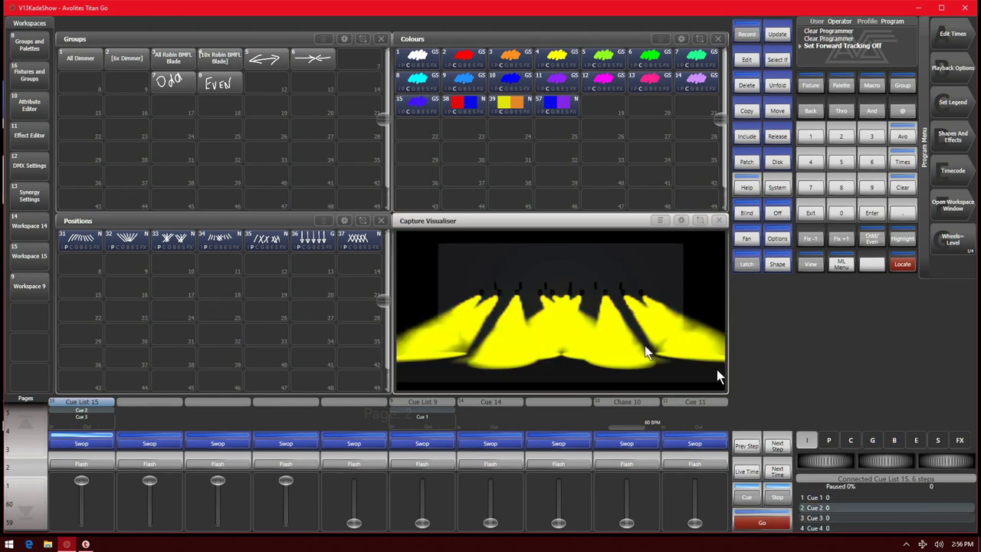
# - Check the cue table of Cue List 15 and turn on Tracking in its playback options
pyautogui.click(95, 417)
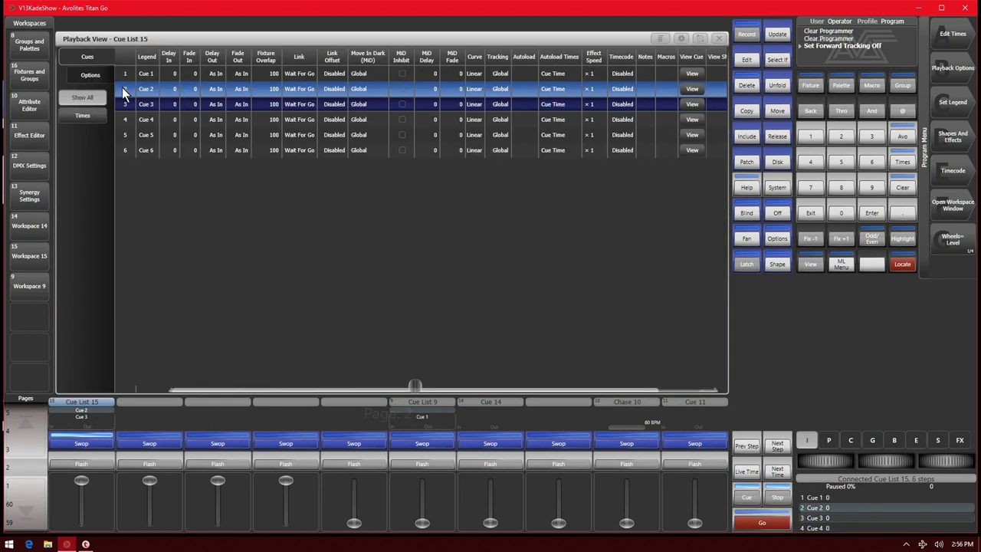
pyautogui.click(719, 38)
pyautogui.click(778, 239)
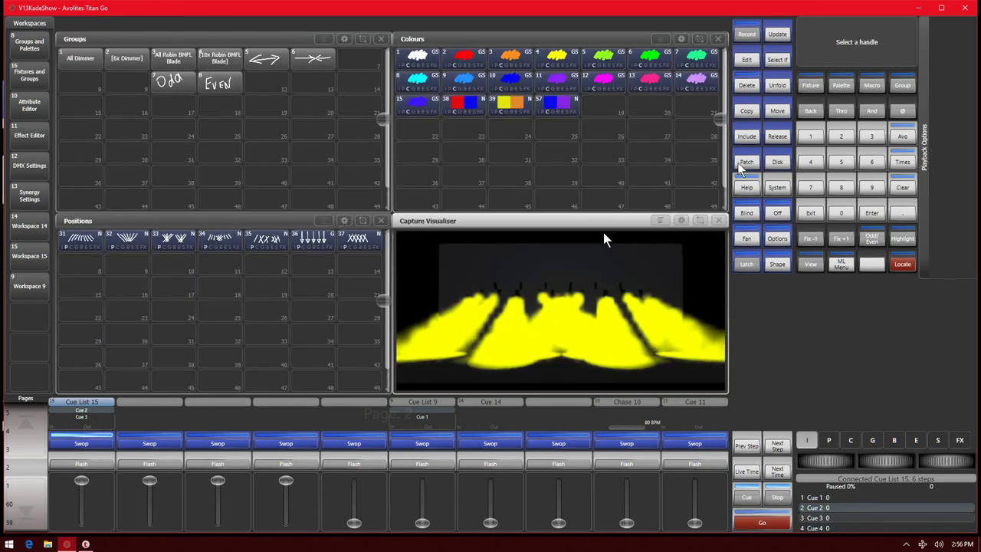
pyautogui.click(110, 446)
pyautogui.click(220, 325)
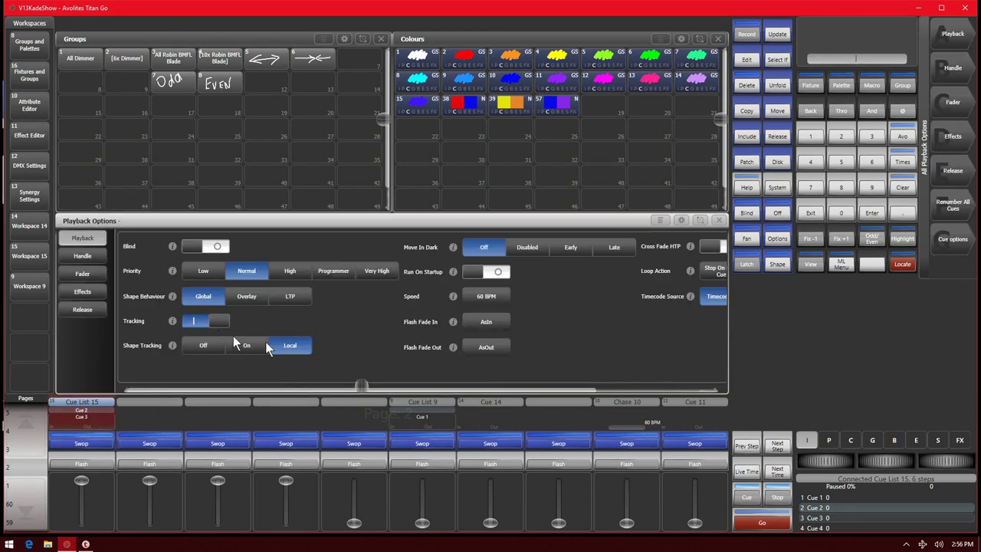
pyautogui.click(719, 221)
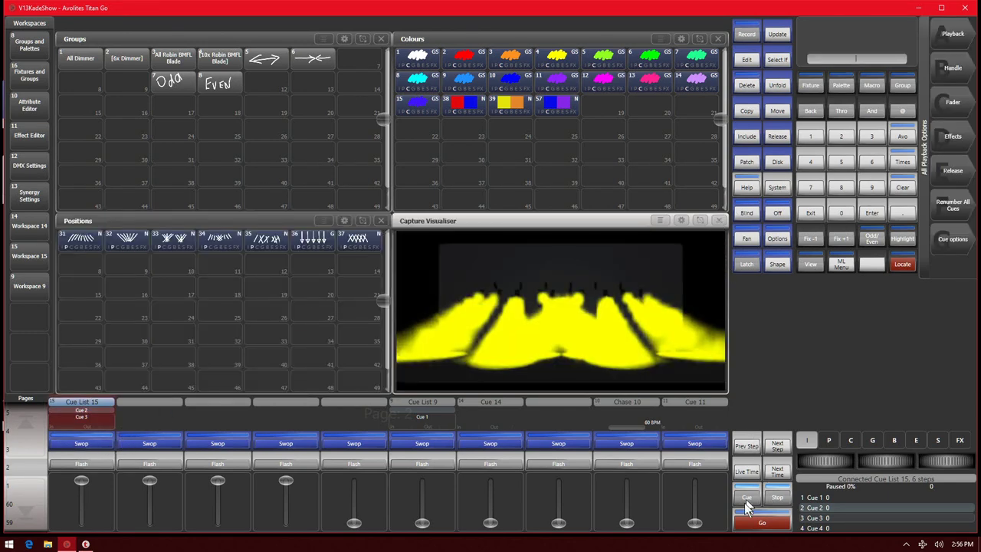
# - Run through Cue List 15 with tracking enabled, leave the playback options menu, and return to Cue 1
pyautogui.click(760, 523)
pyautogui.click(762, 523)
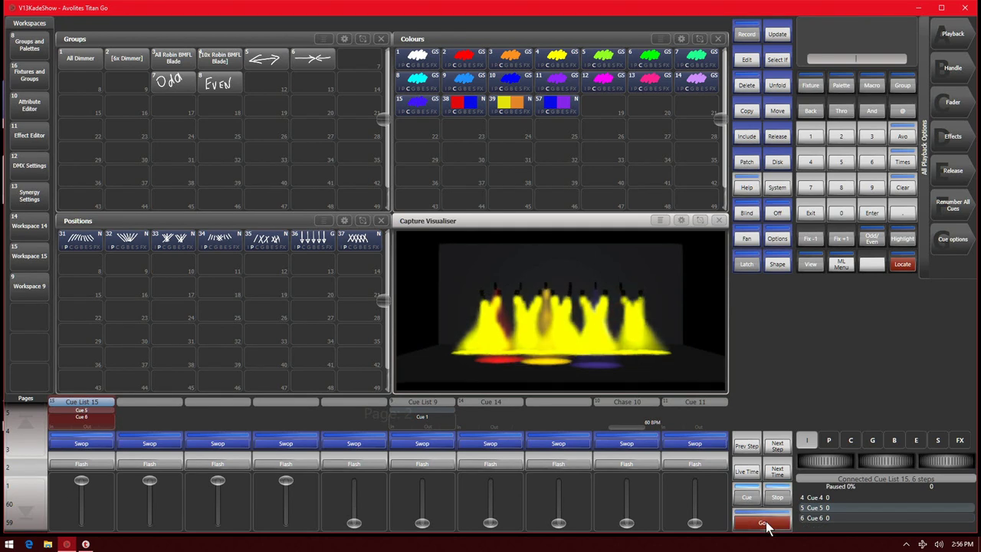
pyautogui.click(762, 523)
pyautogui.click(762, 523)
pyautogui.click(763, 524)
pyautogui.click(764, 524)
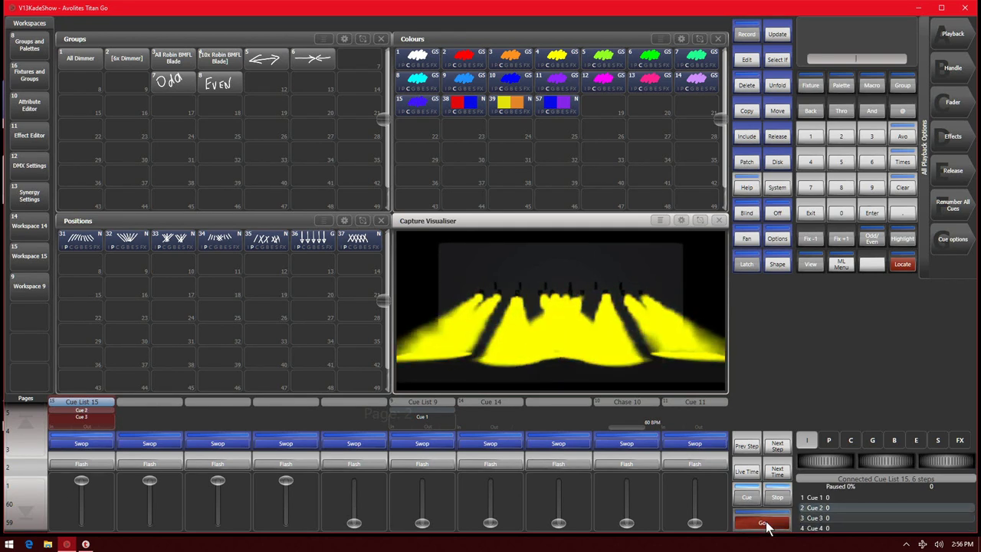
pyautogui.click(763, 523)
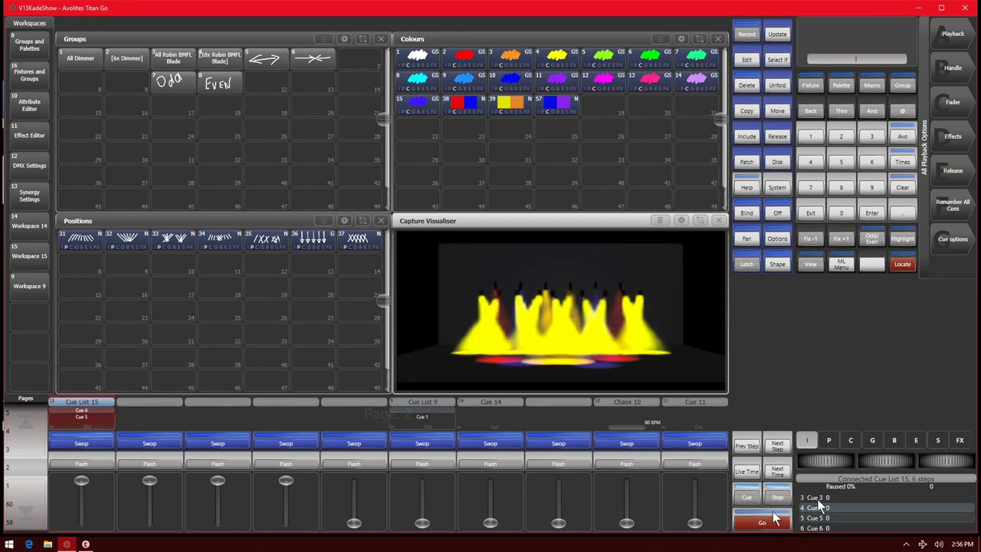
pyautogui.click(814, 214)
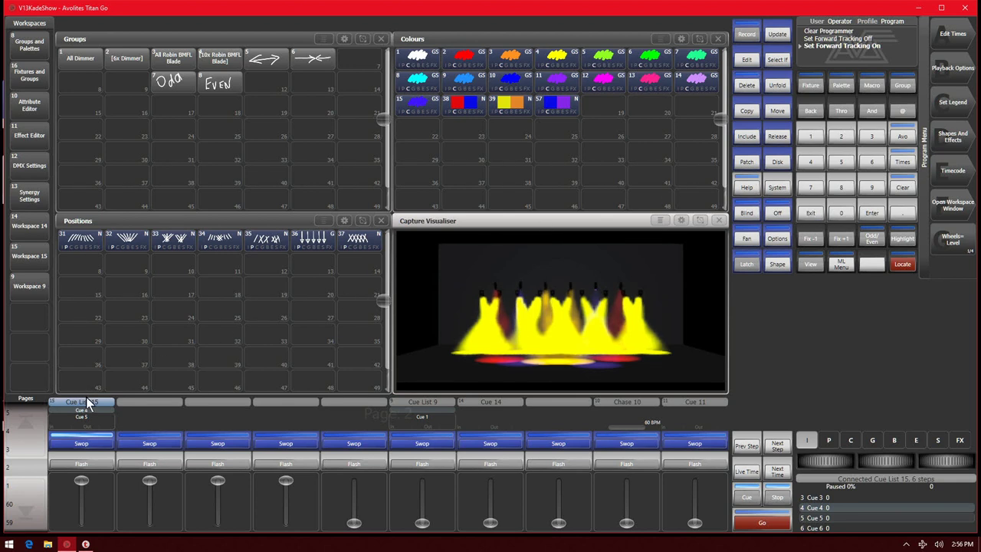
pyautogui.click(745, 524)
pyautogui.click(744, 525)
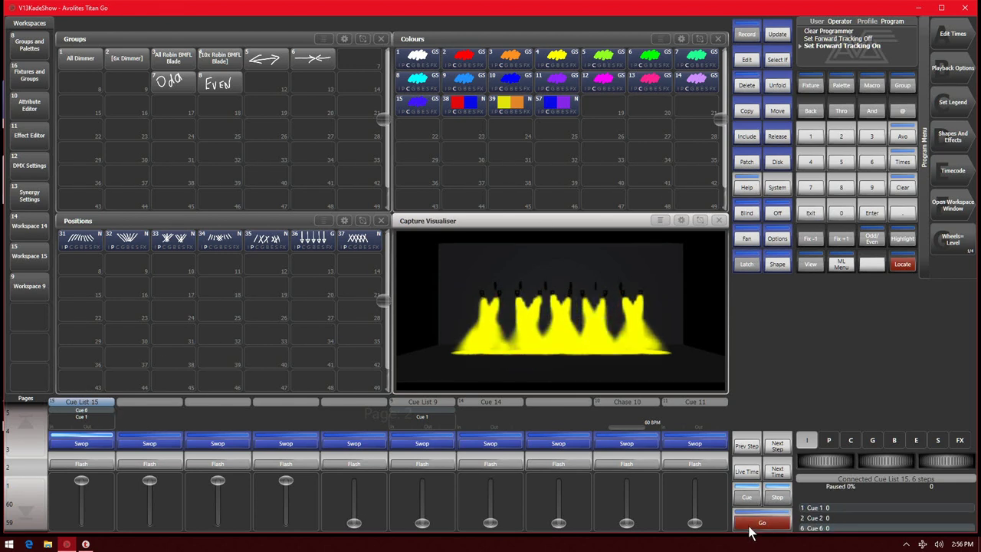
pyautogui.click(744, 525)
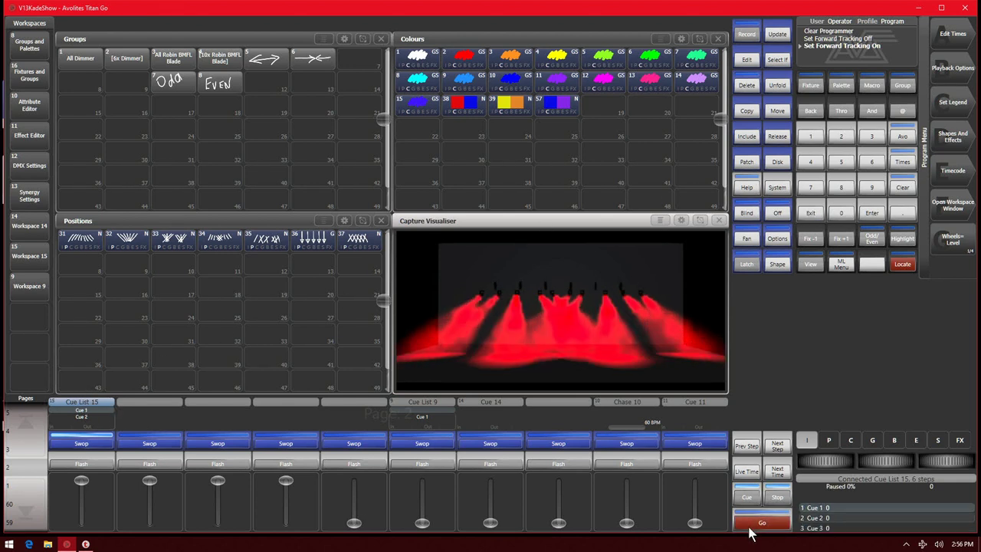
# - Set the tracking mode of Cue 2 in Cue List 15 to Block and close the cue table
pyautogui.click(77, 424)
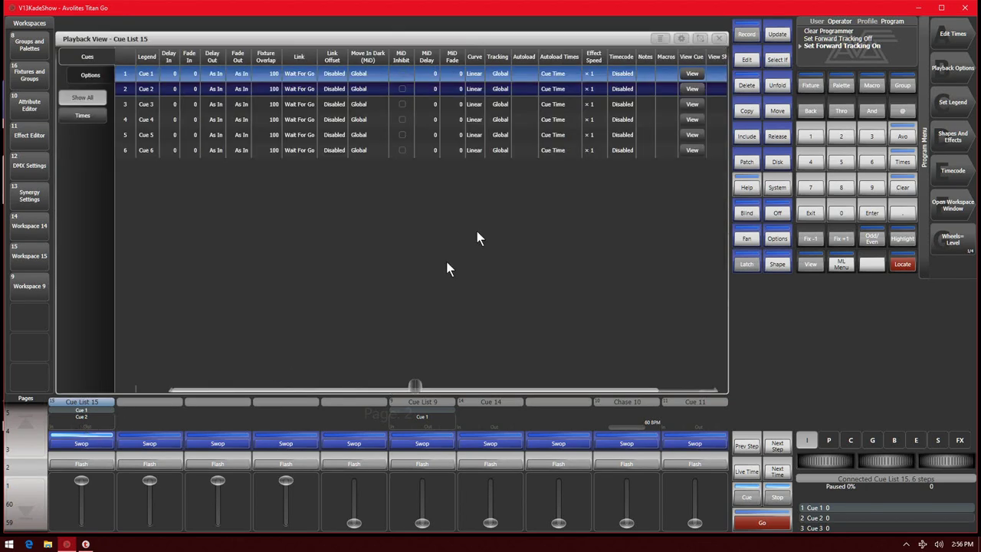
pyautogui.click(499, 91)
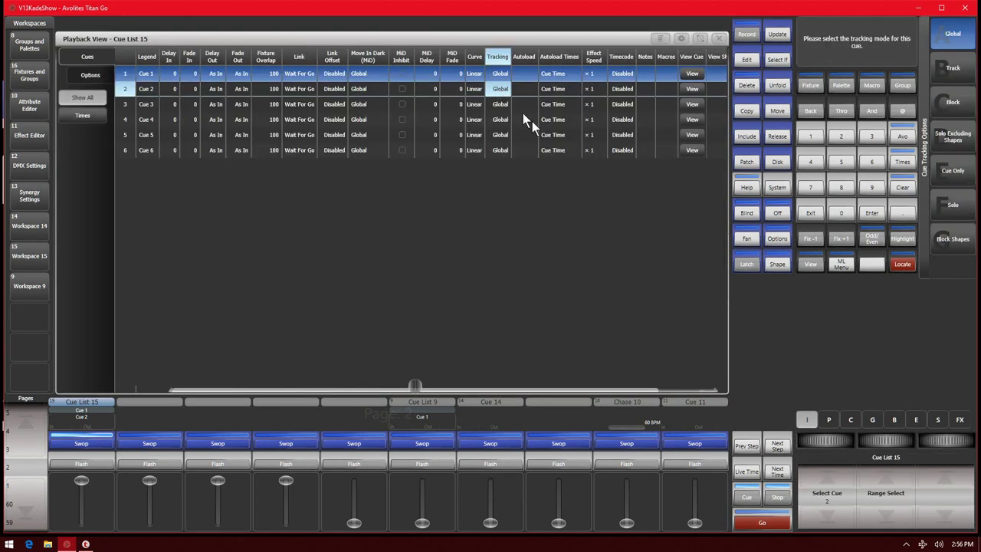
pyautogui.click(968, 109)
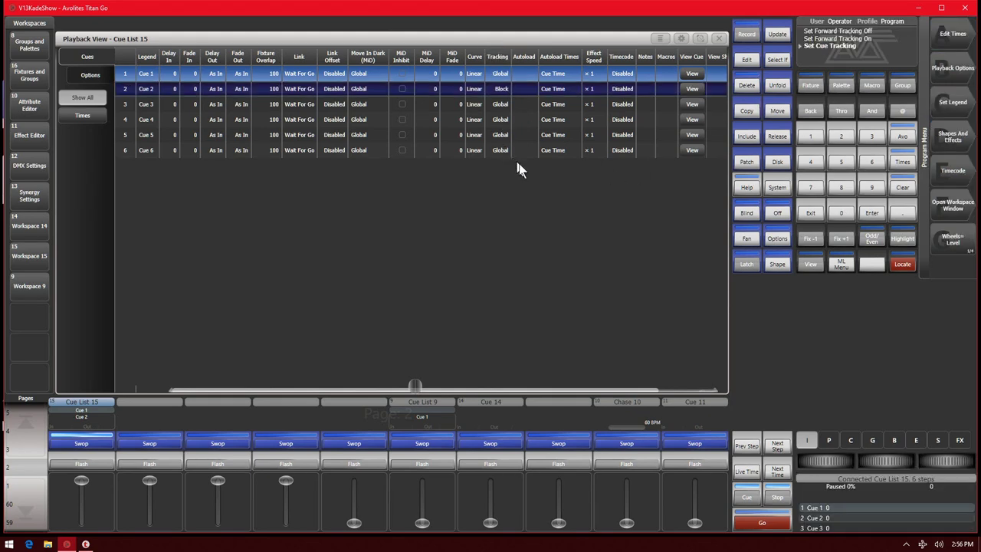
pyautogui.click(719, 38)
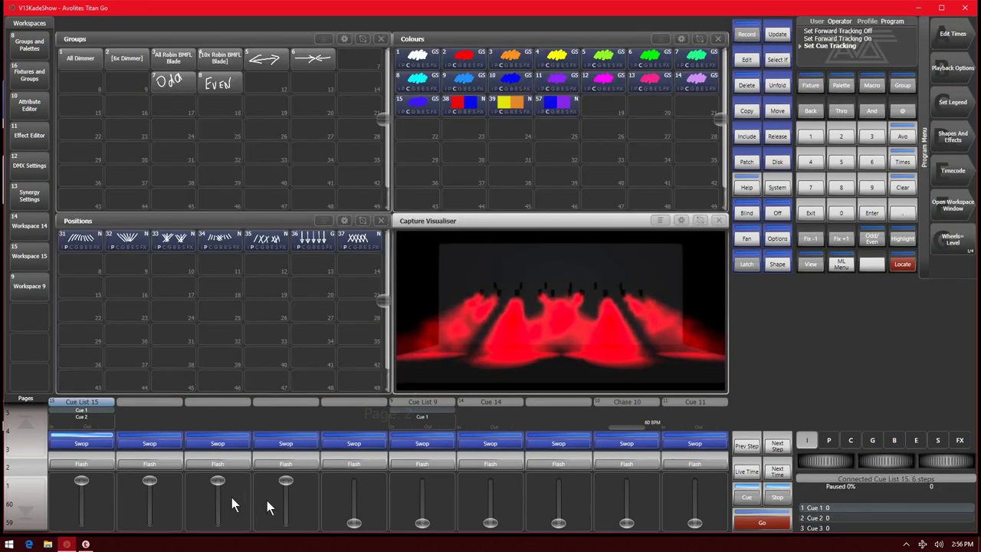
# - Run through Cue List 15 with Cue 2 blocked, checking each look until Cue 2 is live again
pyautogui.click(759, 524)
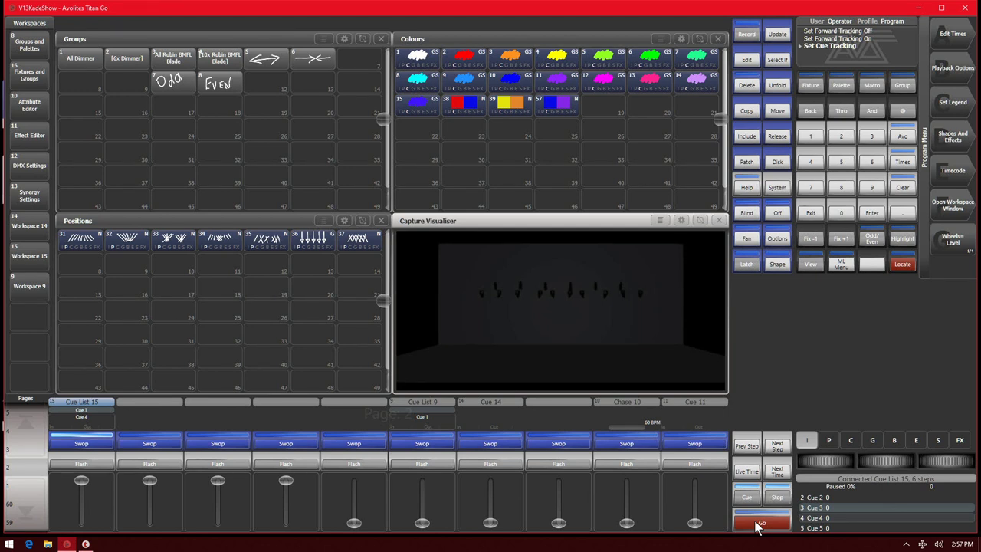
pyautogui.click(761, 523)
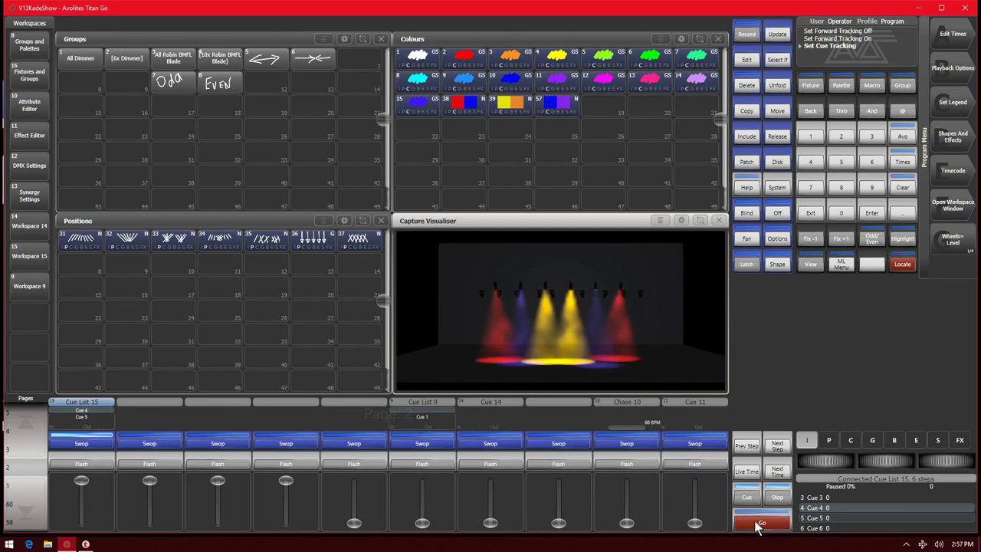
pyautogui.click(759, 524)
pyautogui.click(759, 524)
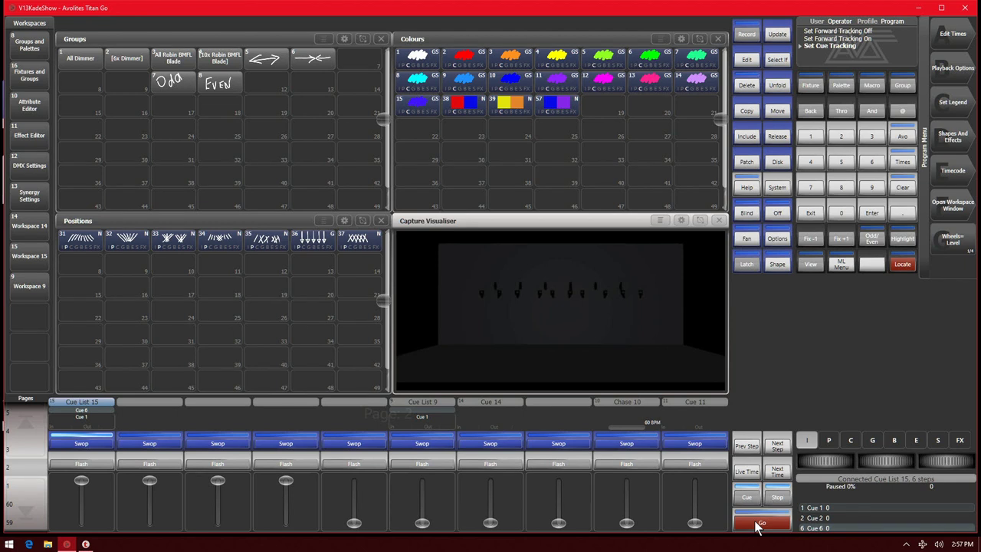
pyautogui.click(759, 525)
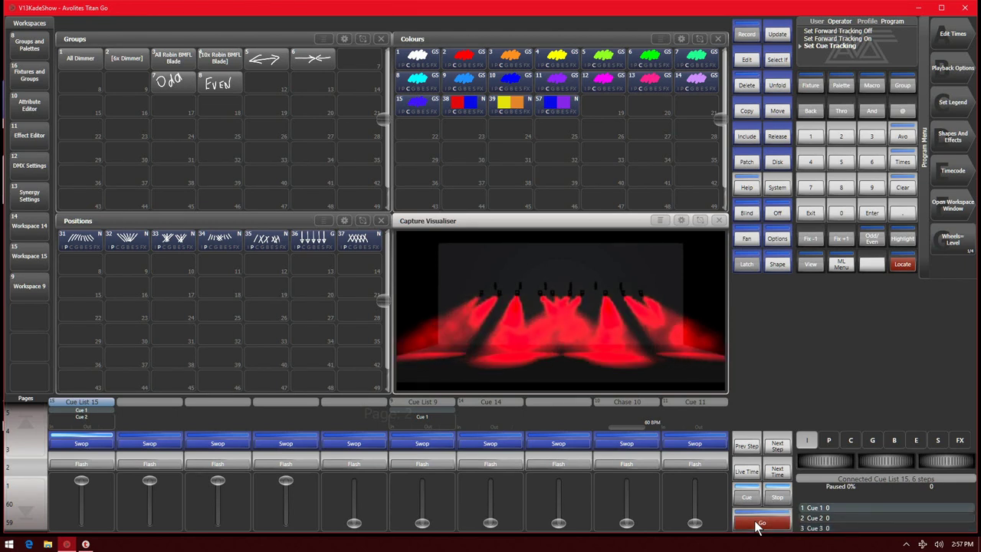
pyautogui.click(759, 525)
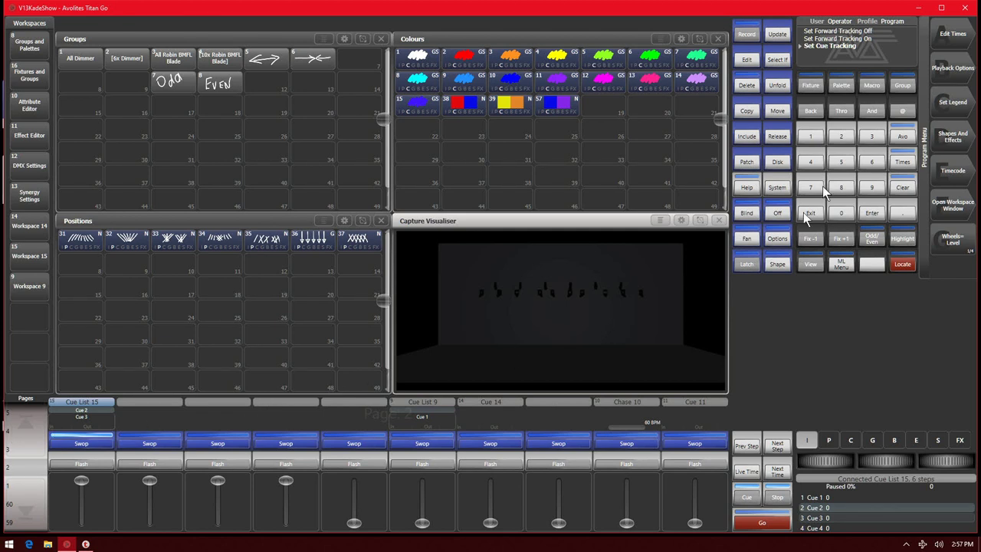
# - Select only the Odd fixture group and raise its dimmer to 100%
pyautogui.click(183, 66)
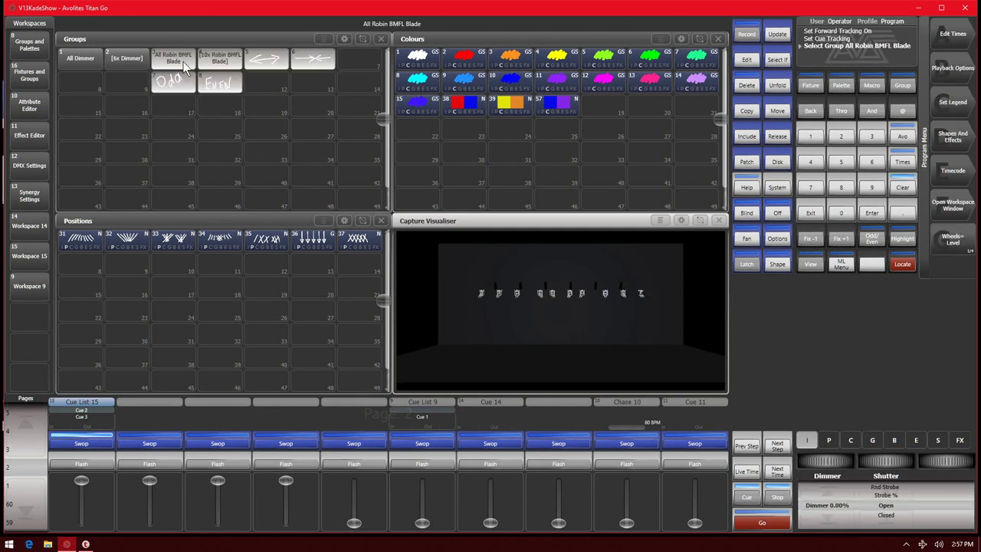
pyautogui.click(902, 187)
pyautogui.click(183, 88)
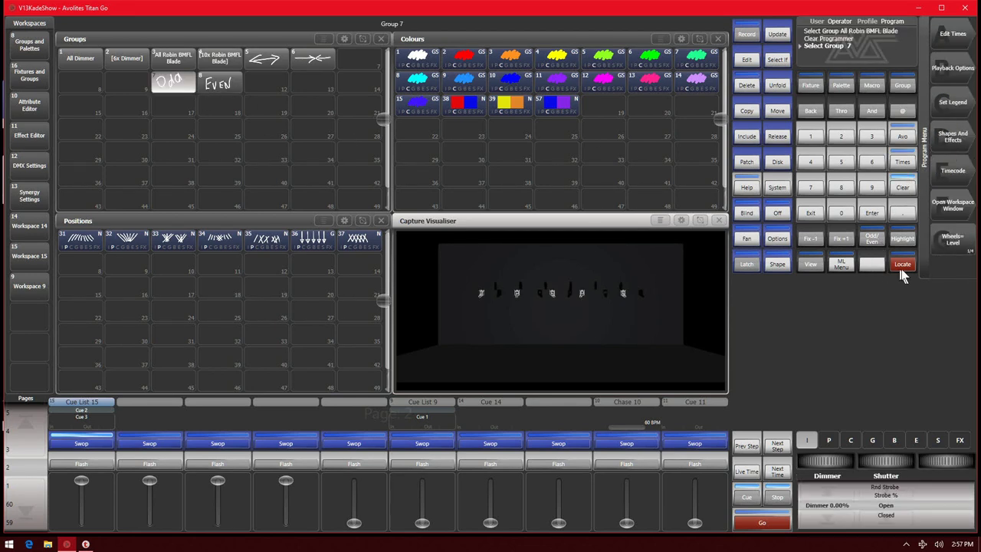
pyautogui.scroll(5, 854, 470)
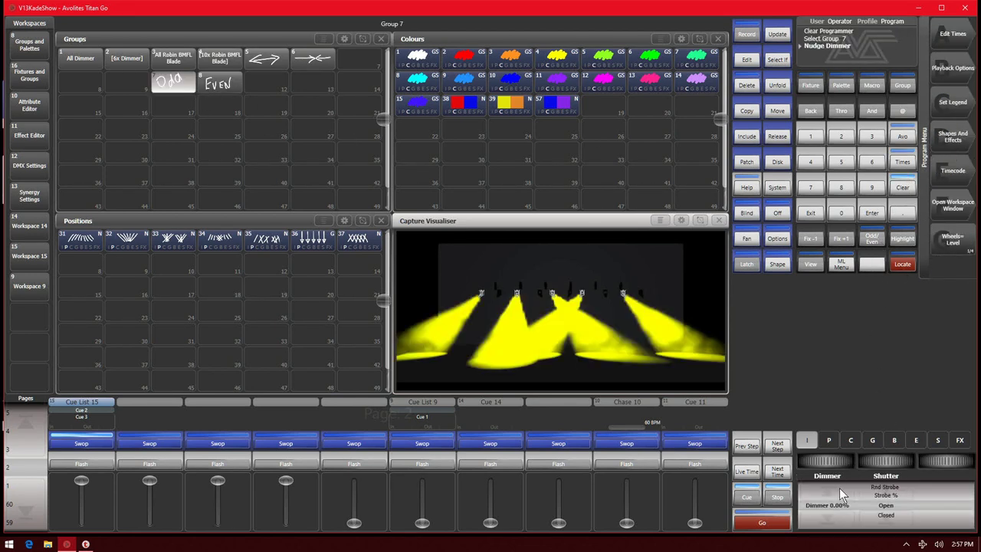
# - Record the Odd group's dimmer change into the live Cue 2 and clear the programmer
pyautogui.click(748, 36)
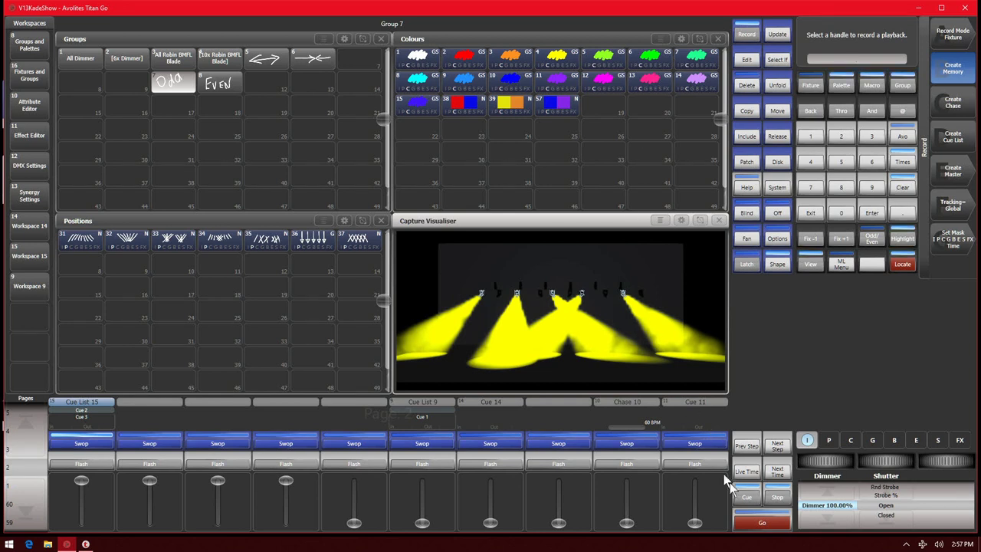
pyautogui.click(748, 497)
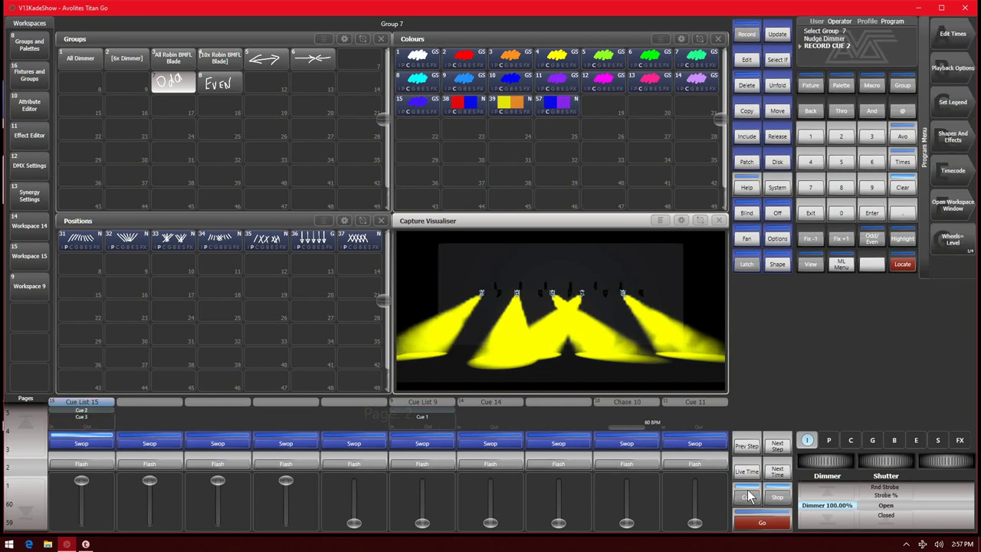
pyautogui.click(902, 187)
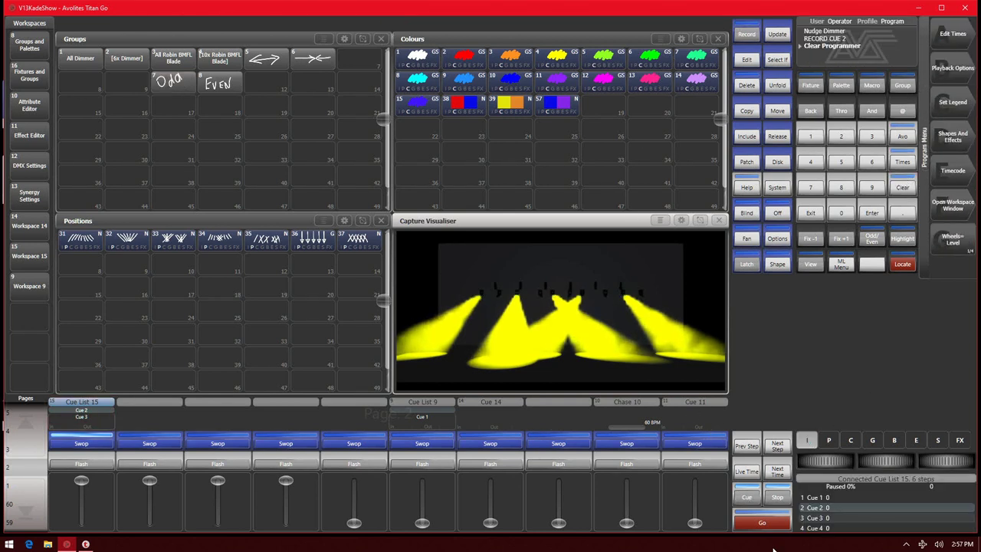
# - Run through Cue List 15 with the re-recorded Cue 2 blocked, checking each look until Cue 1 is live
pyautogui.click(763, 523)
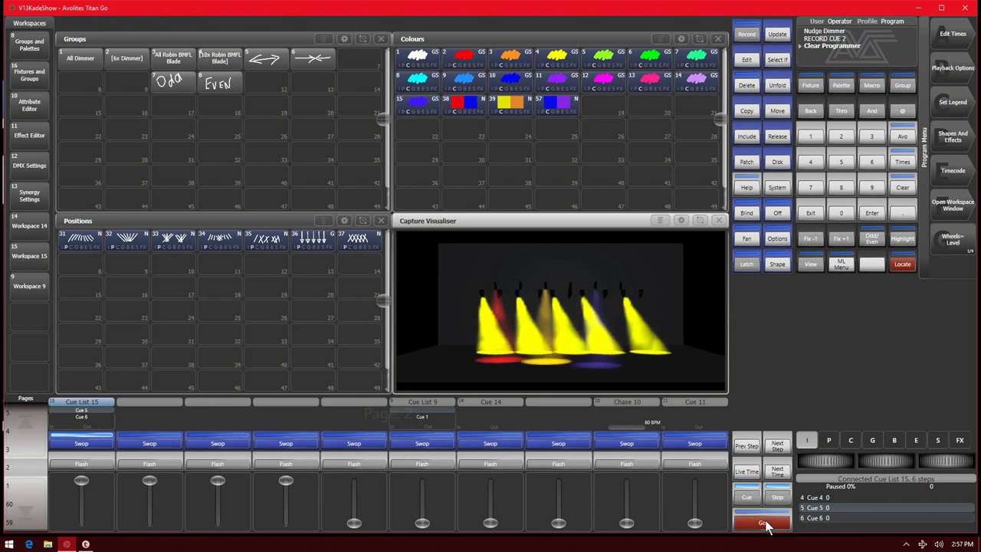
pyautogui.click(764, 523)
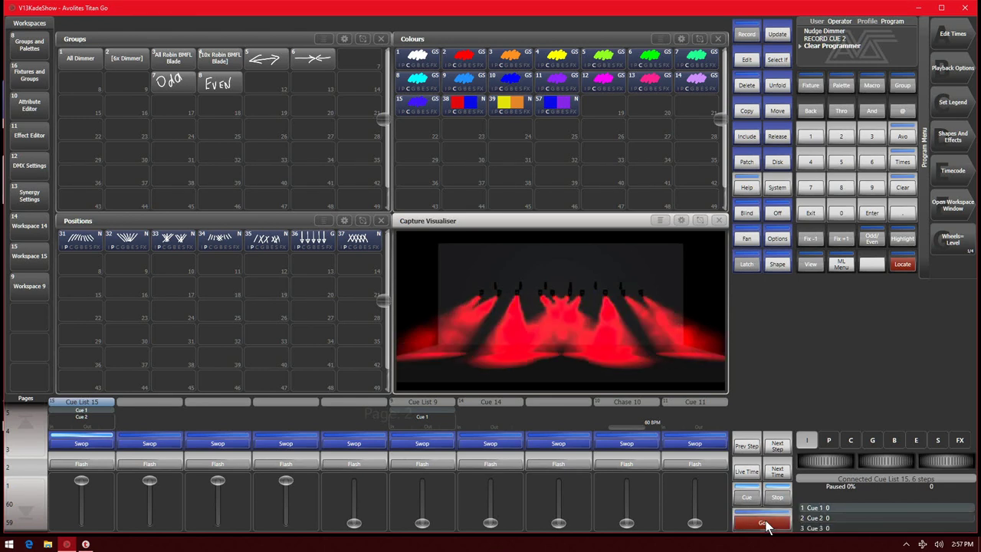
pyautogui.click(764, 523)
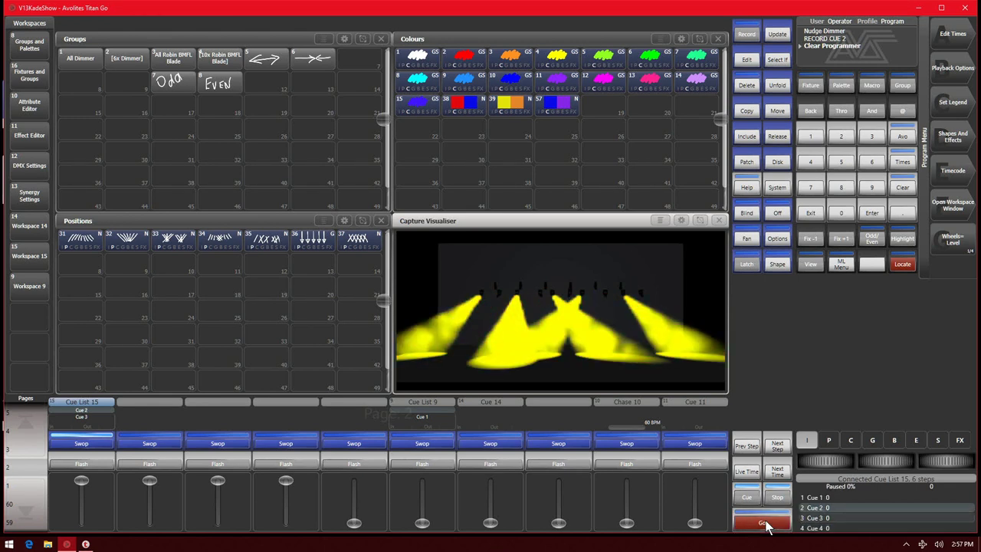
pyautogui.click(763, 523)
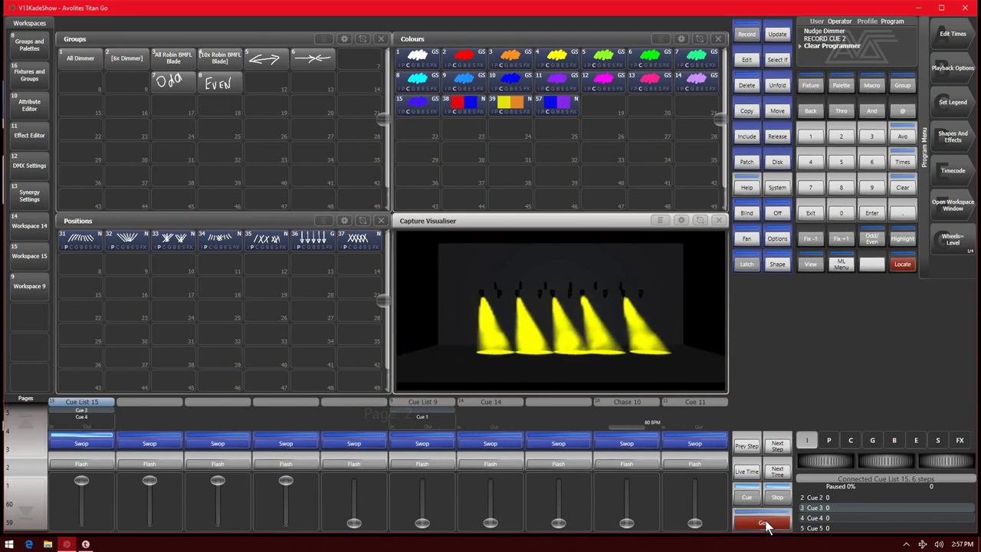
pyautogui.click(763, 523)
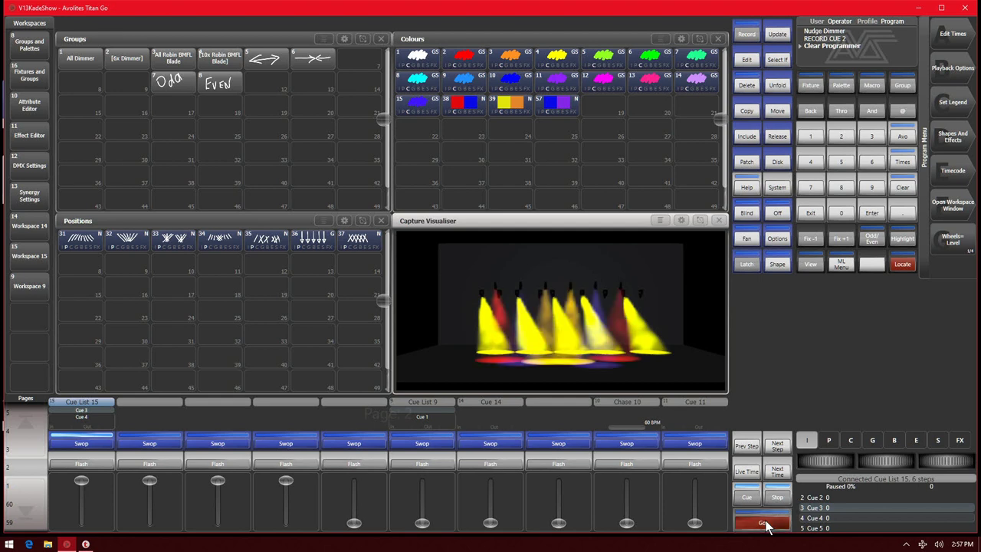
pyautogui.click(764, 523)
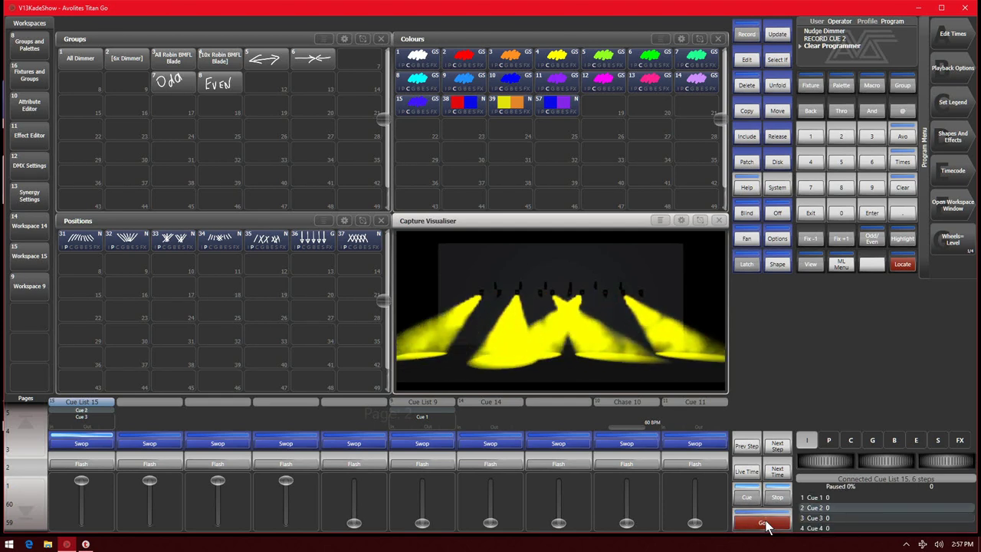
pyautogui.click(764, 523)
pyautogui.click(764, 523)
pyautogui.click(763, 523)
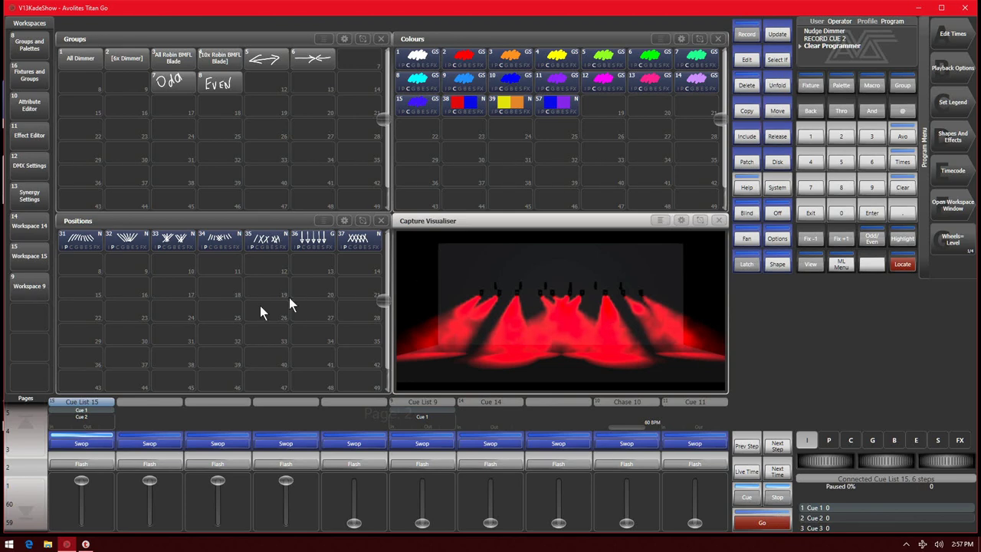
# - Open the cue table of Cue List 15, resize it to the upper half of the workspace, and set Cue 2's tracking mode to Solo
pyautogui.click(87, 421)
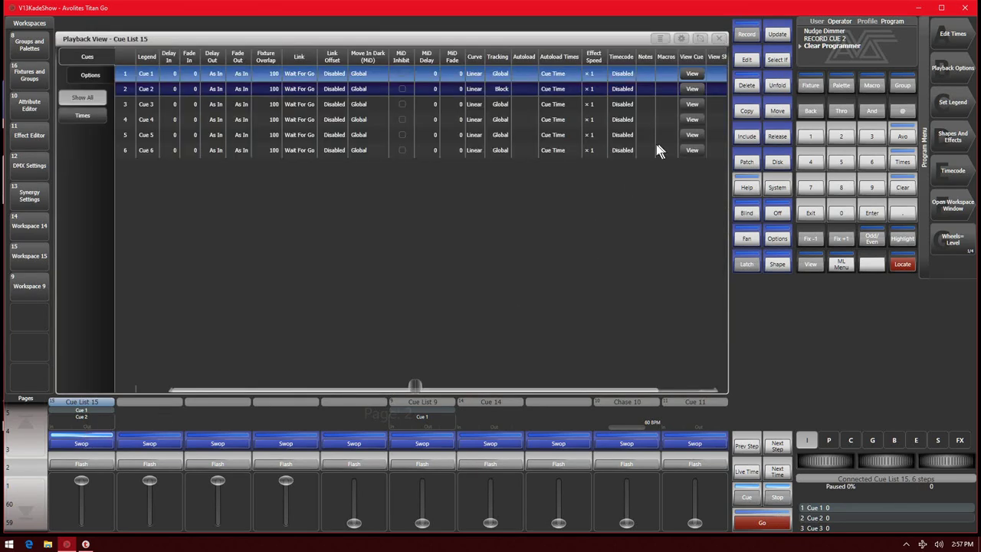
pyautogui.click(681, 38)
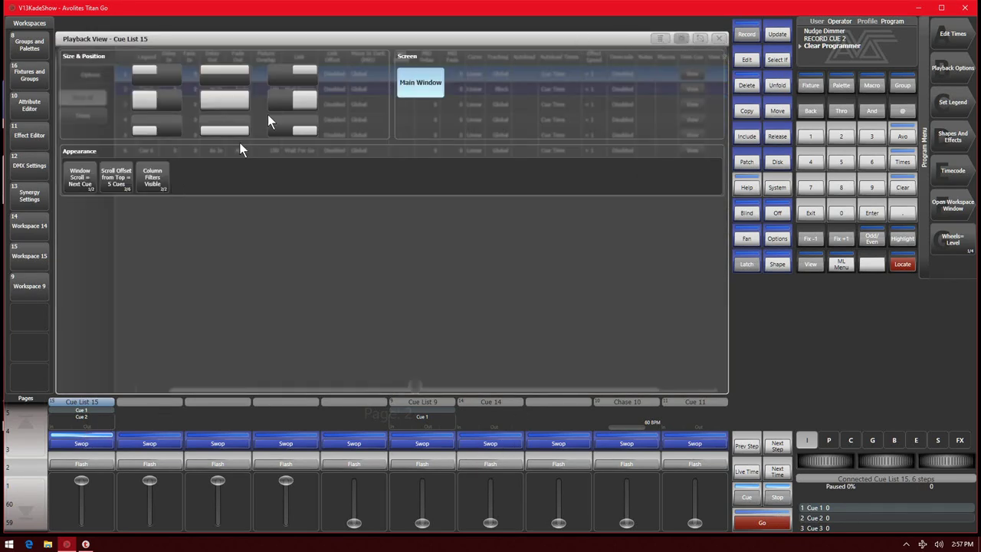
pyautogui.click(231, 74)
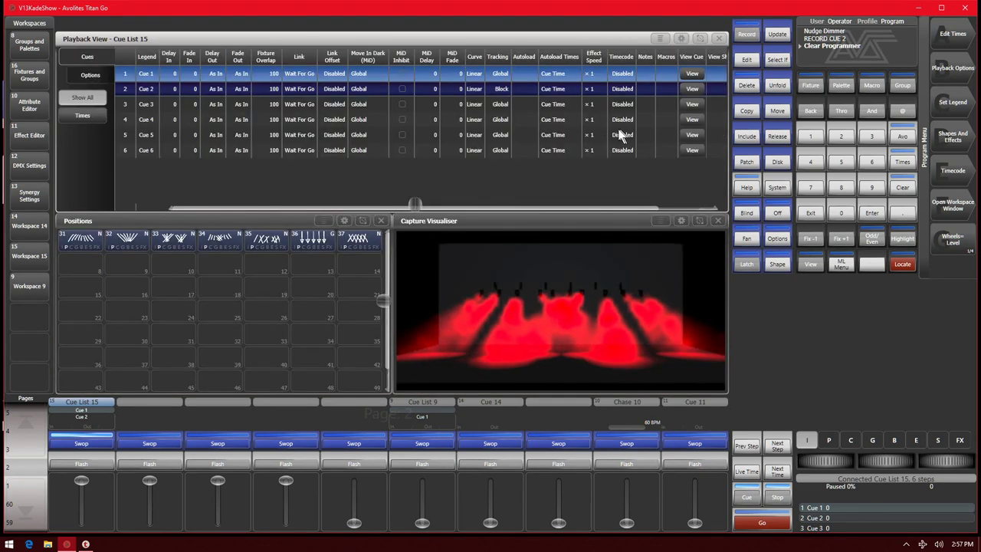
pyautogui.click(500, 89)
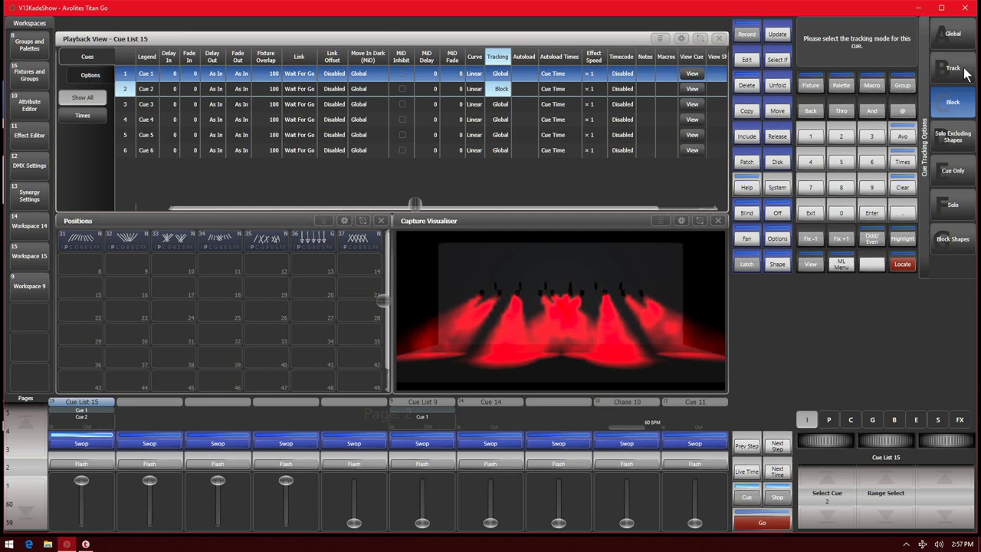
pyautogui.click(967, 207)
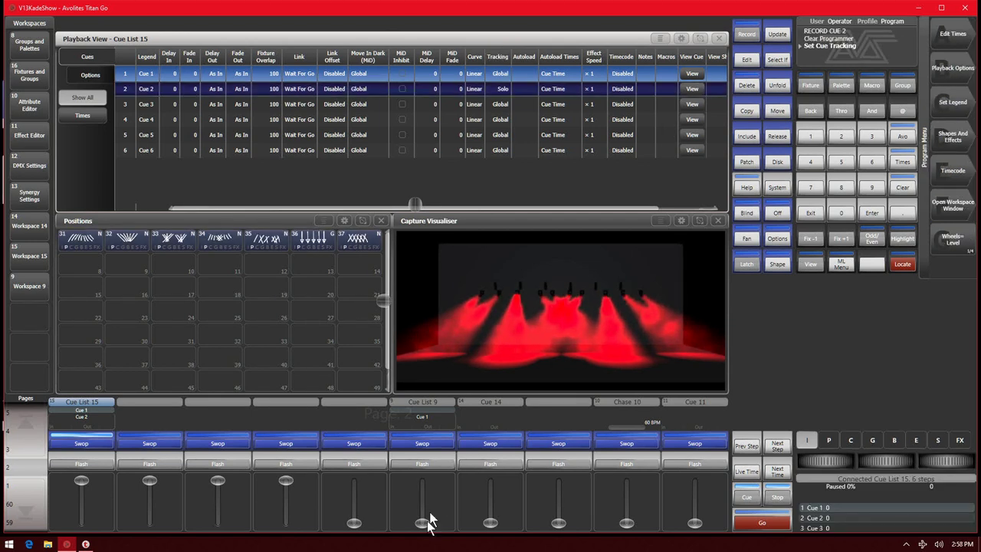
# - Play through Cue List 15 with Cue 2 in Solo mode, comparing the looks of the cues until Cue 2 is live again
pyautogui.click(778, 528)
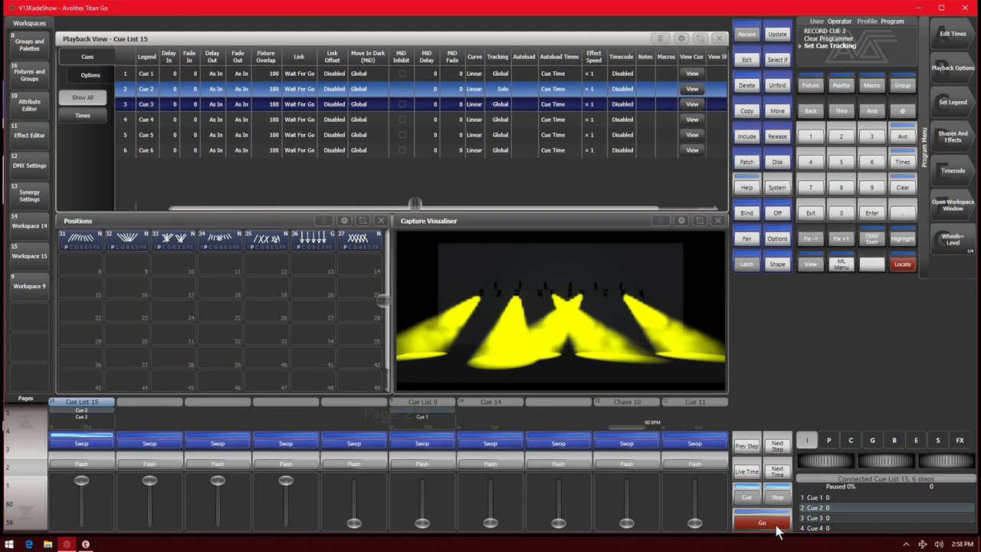
pyautogui.click(778, 527)
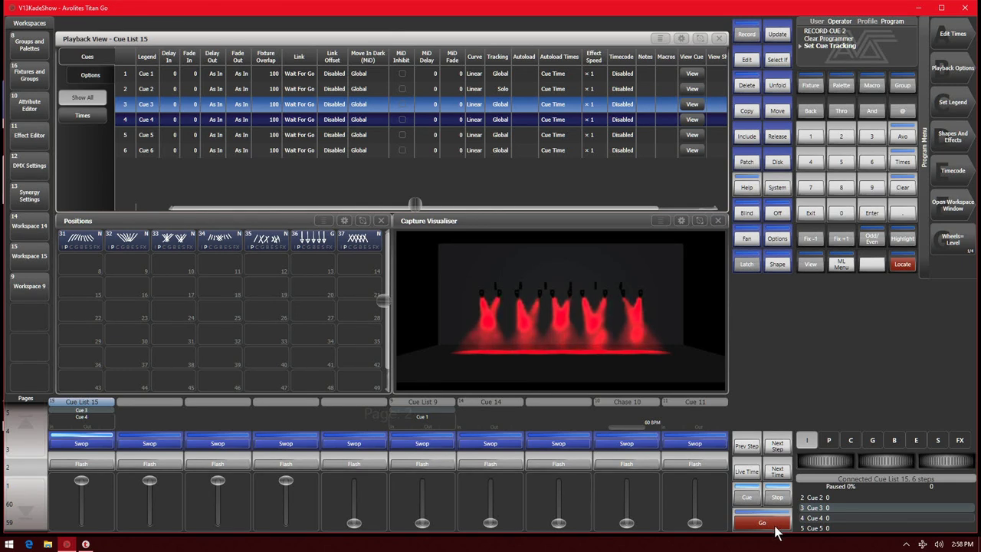
pyautogui.click(775, 526)
pyautogui.click(776, 526)
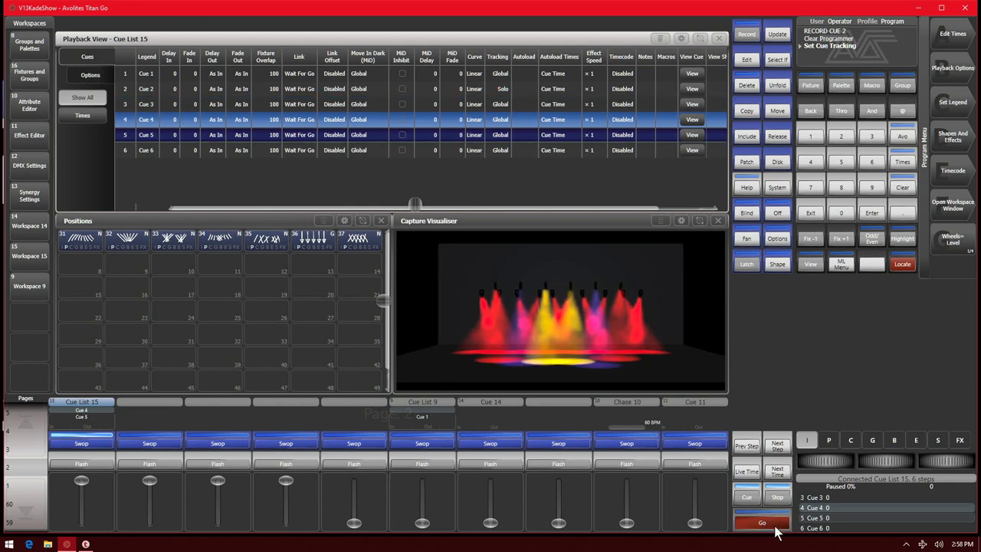
pyautogui.click(776, 526)
pyautogui.click(776, 526)
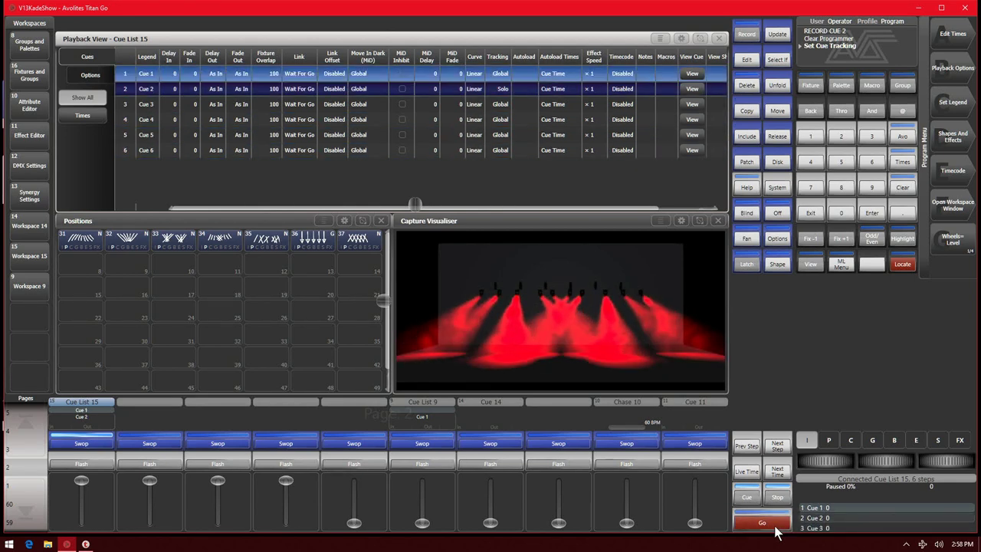
pyautogui.click(776, 528)
# - Set the tracking mode of Cue 2 to Cue Only and play the cue list around to Cue 3 to check the look
pyautogui.click(495, 88)
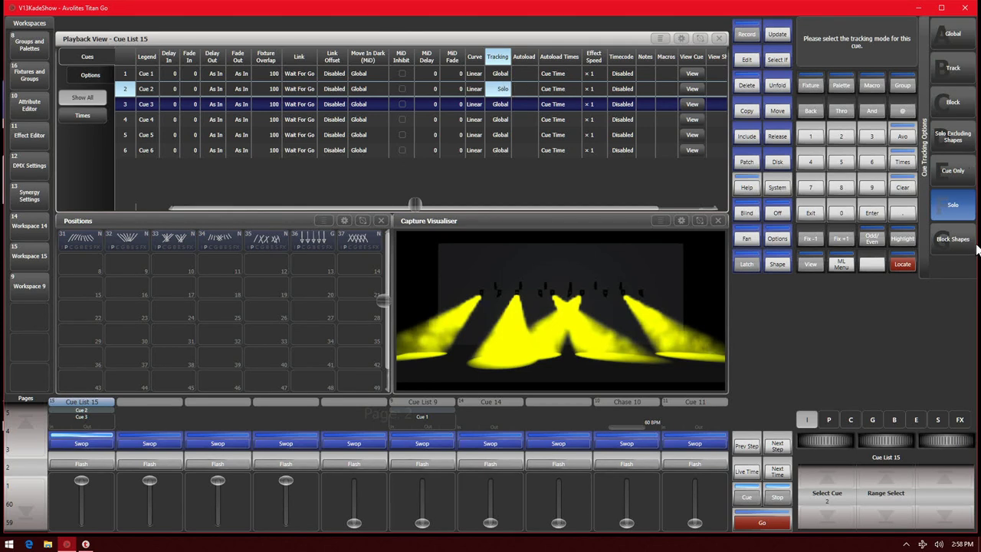
pyautogui.click(970, 173)
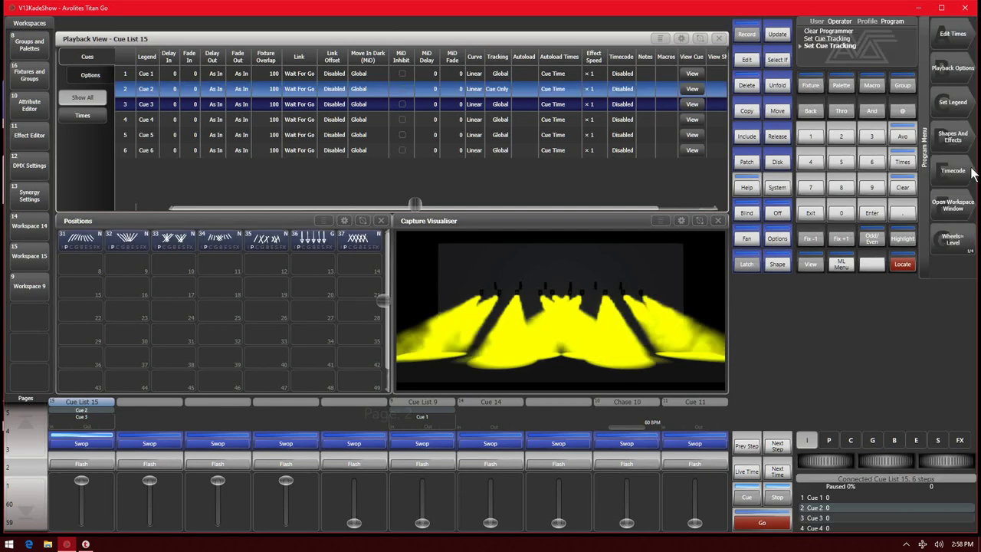
pyautogui.click(759, 524)
pyautogui.click(760, 525)
pyautogui.click(761, 524)
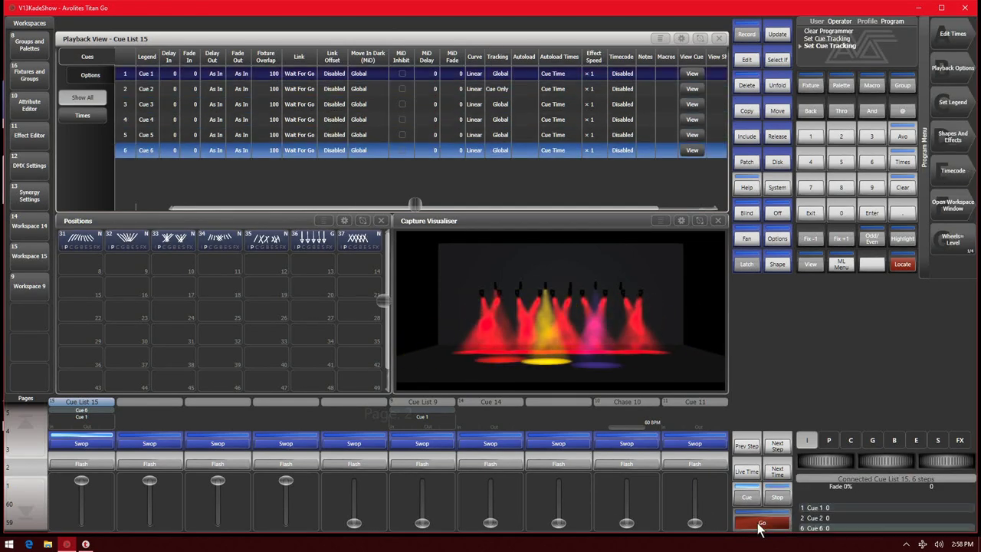
pyautogui.click(761, 524)
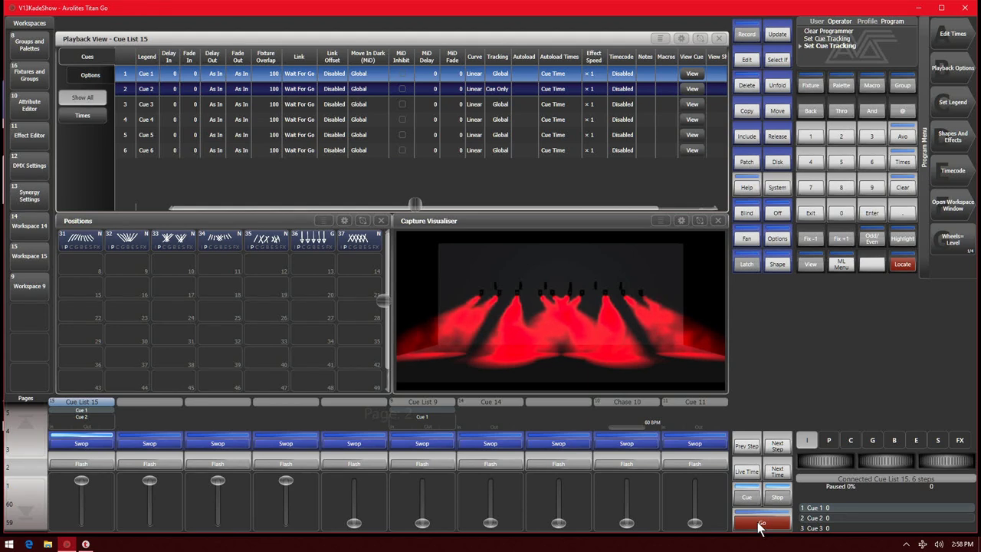
pyautogui.click(761, 524)
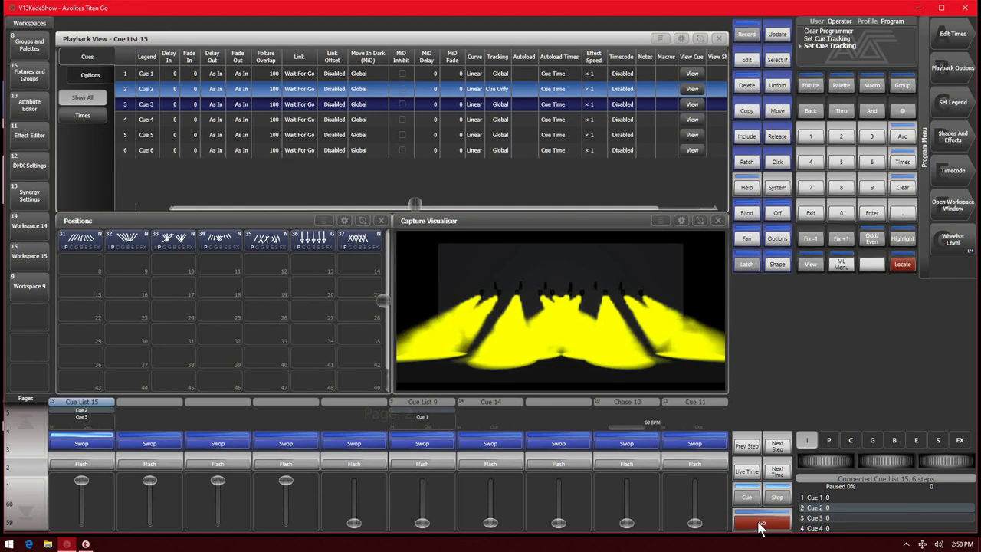
pyautogui.click(761, 524)
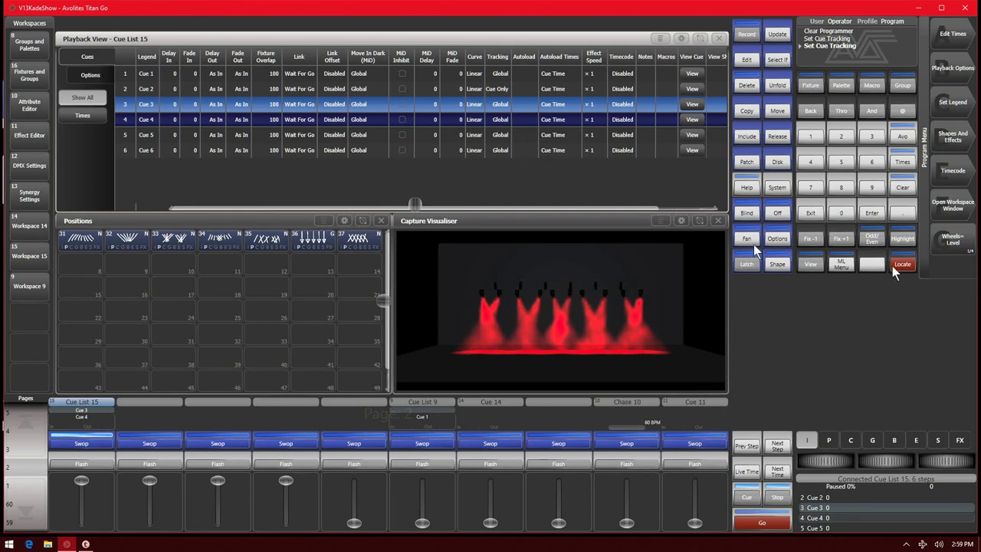
# - Leave Cue 2's tracking mode as it is, switch off tracking in the playback options of Cue List 15, and close the options
pyautogui.click(497, 89)
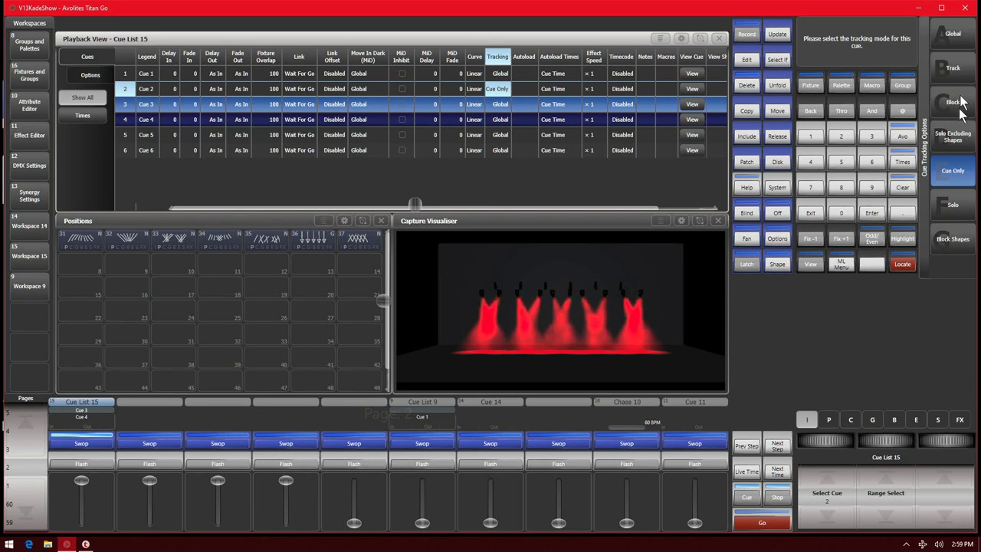
pyautogui.click(810, 214)
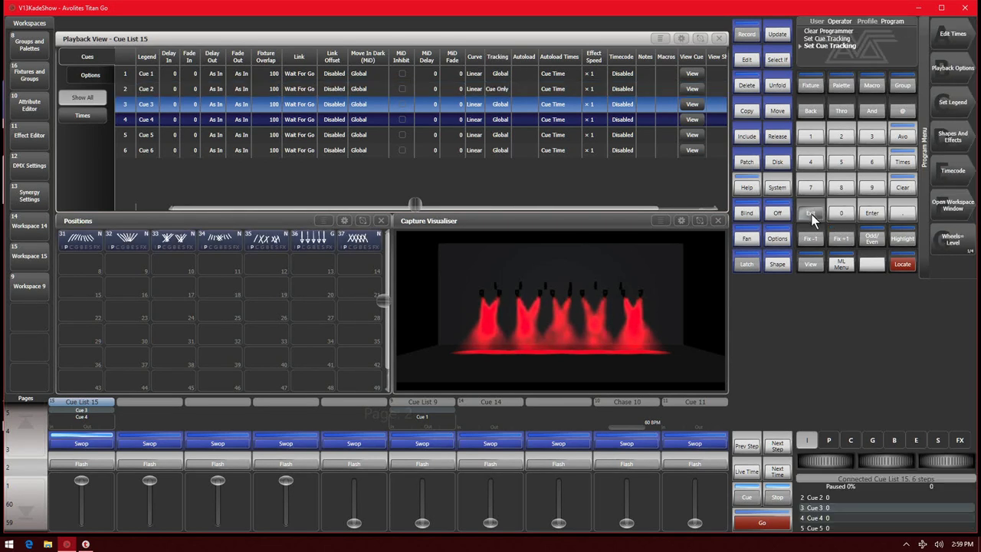
pyautogui.click(958, 84)
pyautogui.click(98, 441)
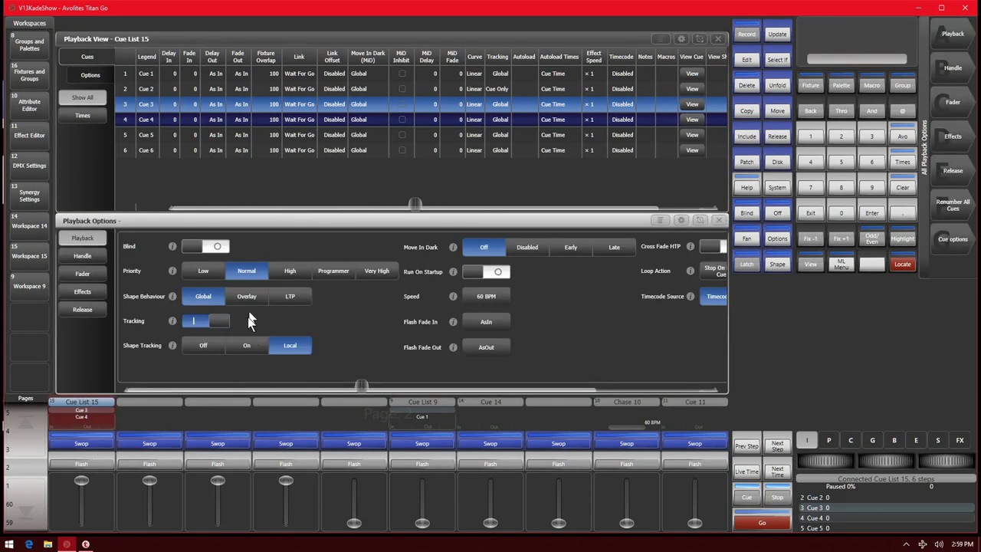
pyautogui.click(718, 220)
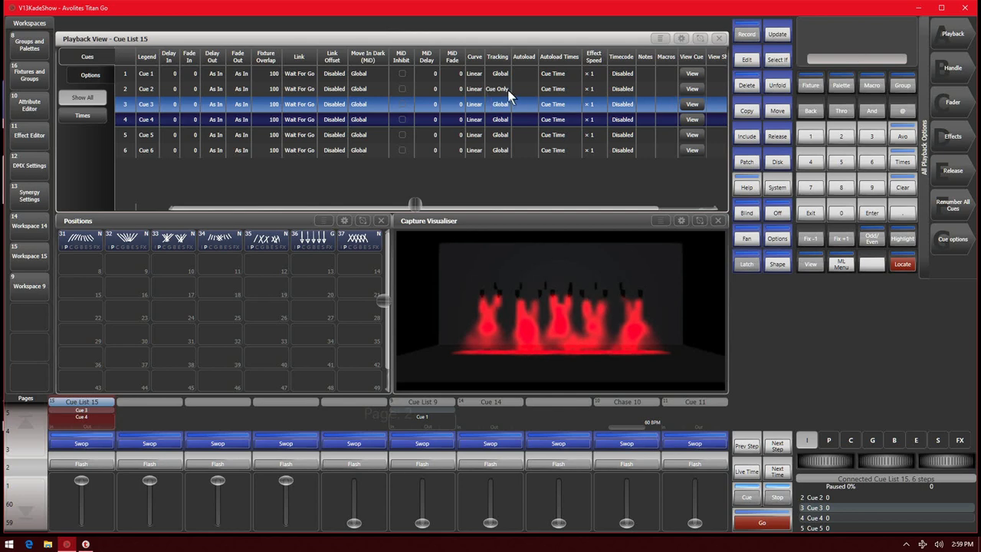
# - Set the tracking mode of all six cues to Global and that of Cue 2 to Track
pyautogui.click(503, 64)
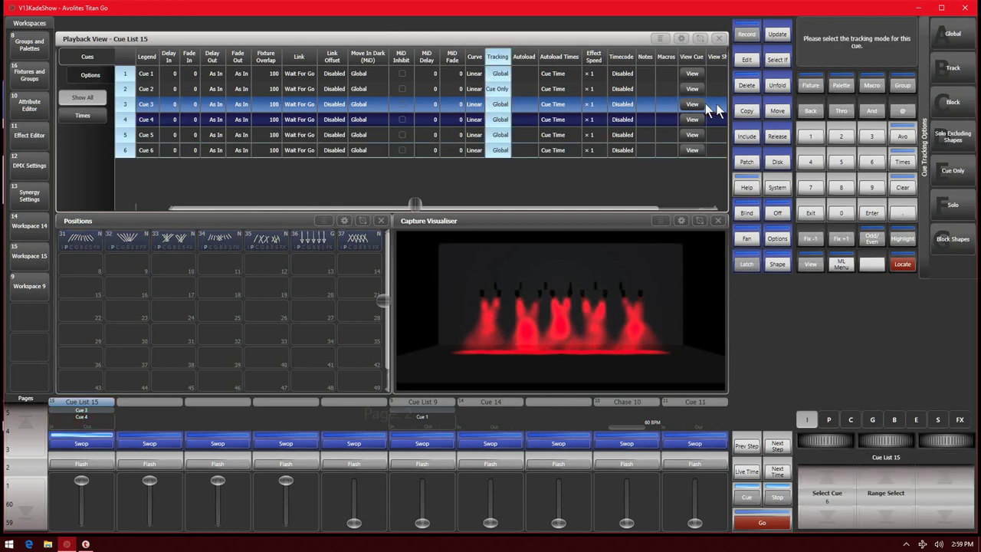
pyautogui.click(956, 32)
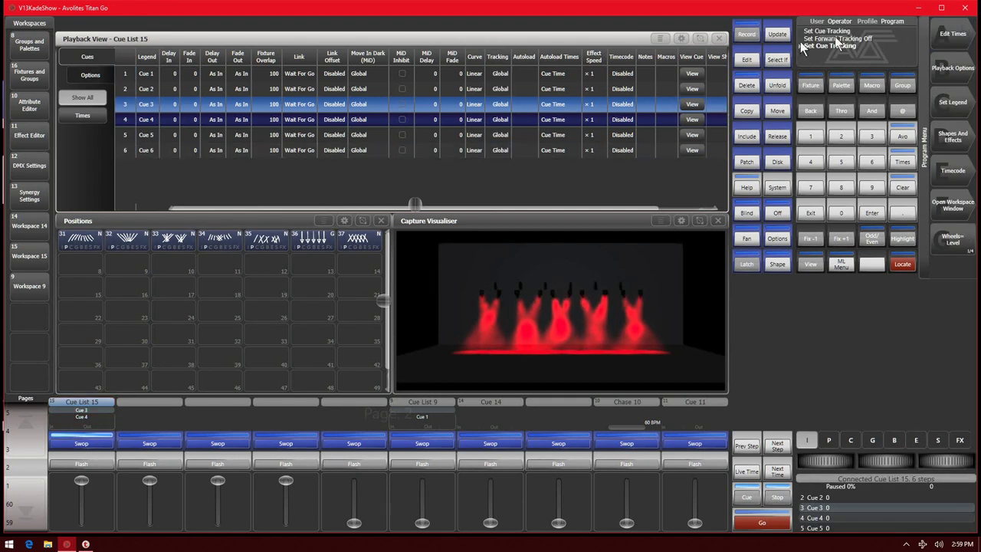
pyautogui.click(489, 90)
pyautogui.click(945, 82)
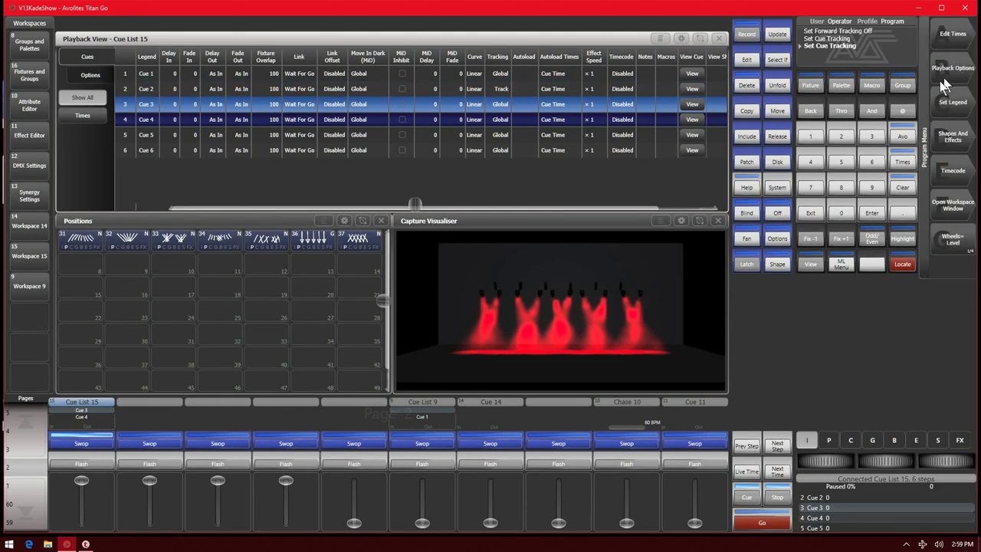
# - Cycle through Cue List 15 with only Cue 2 set to Track, comparing Cues 1 to 3, and finish on Cue 1
pyautogui.click(776, 526)
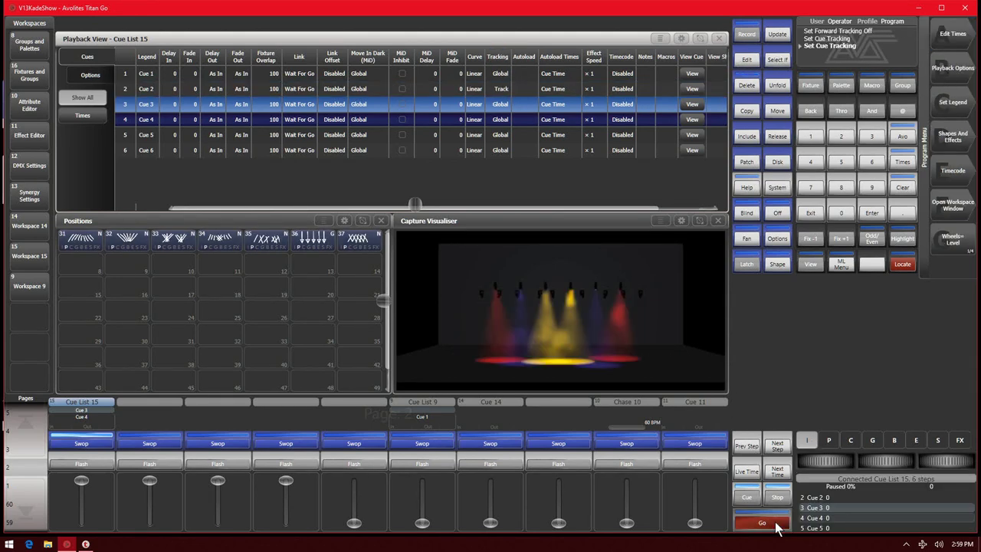
pyautogui.click(776, 526)
pyautogui.click(775, 526)
pyautogui.click(776, 526)
pyautogui.click(775, 526)
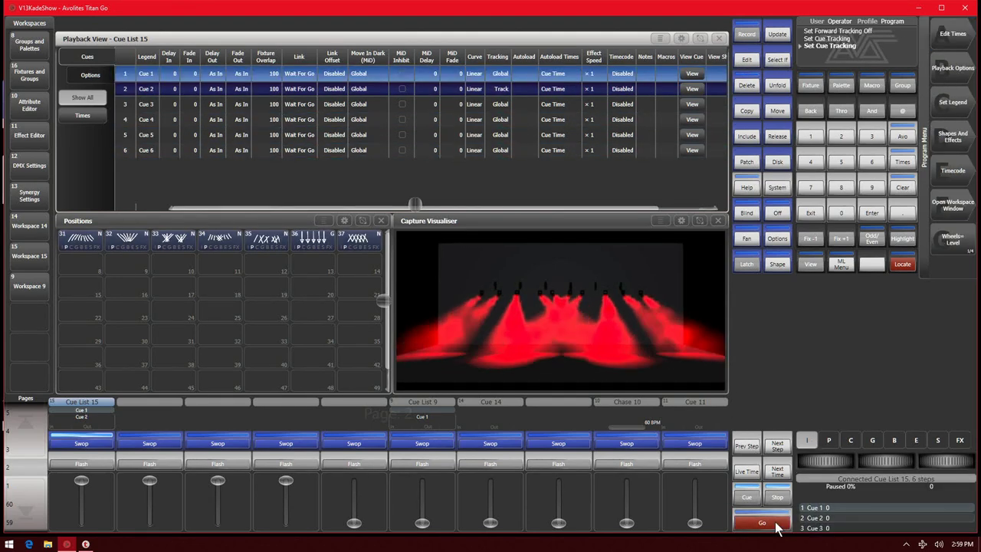
pyautogui.click(776, 526)
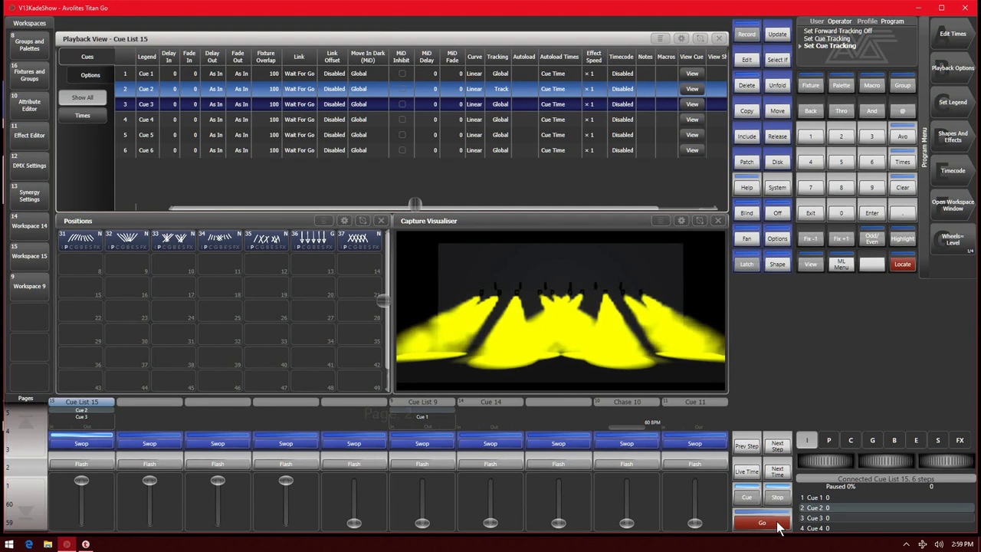
pyautogui.click(776, 524)
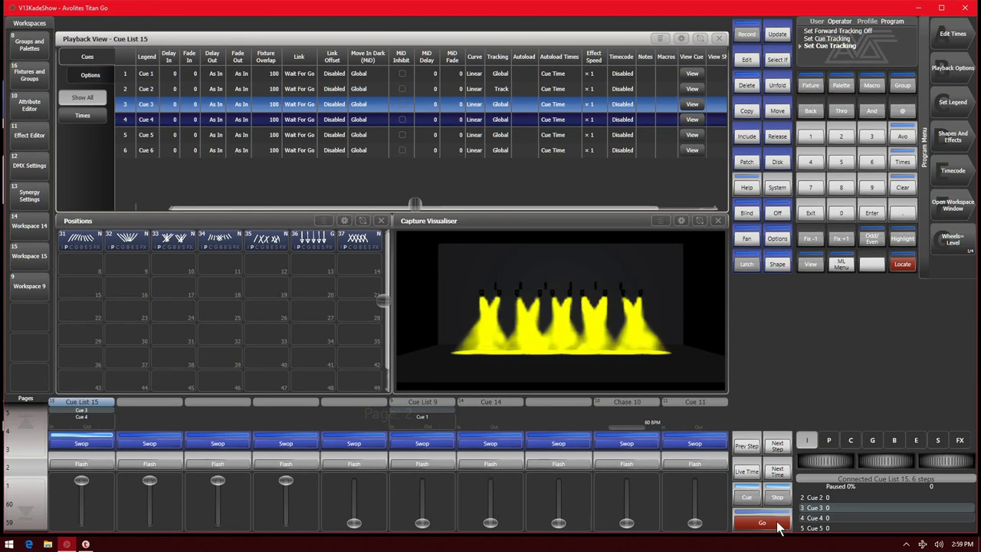
pyautogui.click(777, 525)
pyautogui.click(776, 524)
pyautogui.click(776, 525)
pyautogui.click(777, 524)
pyautogui.click(776, 524)
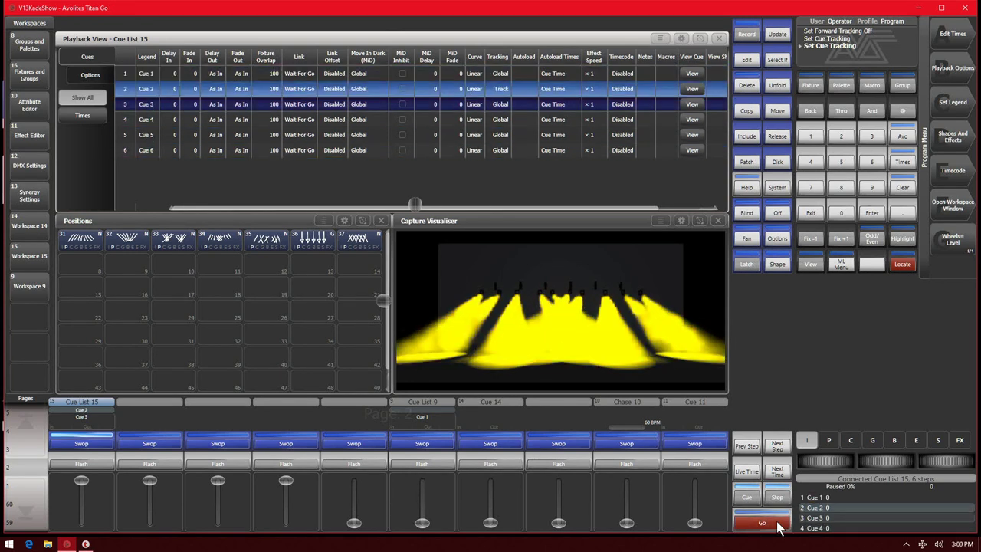
pyautogui.click(777, 524)
pyautogui.click(777, 524)
pyautogui.click(777, 525)
pyautogui.click(777, 524)
pyautogui.click(776, 524)
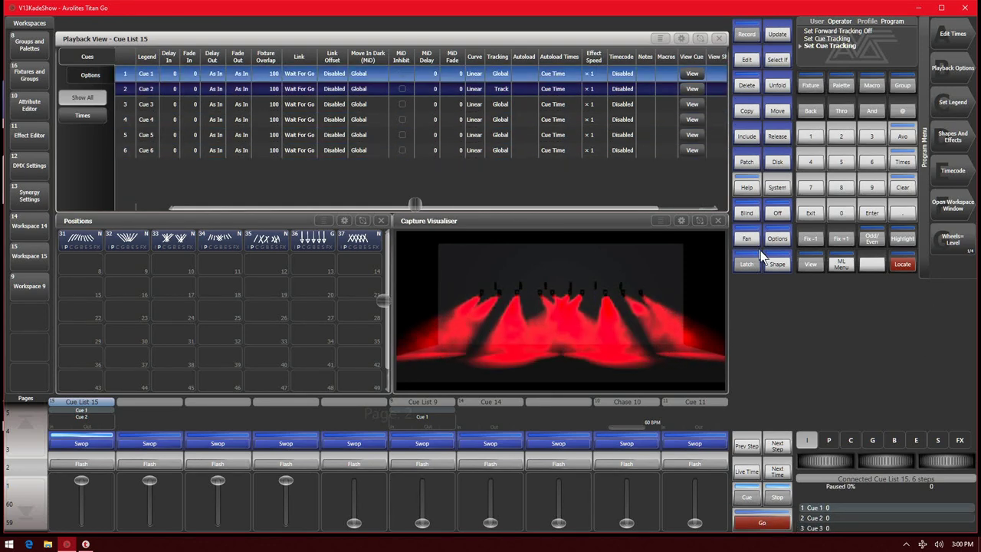
# - Close the view of Cue List 15, block the Circle shape in Cue 5 of Cue List 9, and play on to Cue 1
pyautogui.click(723, 37)
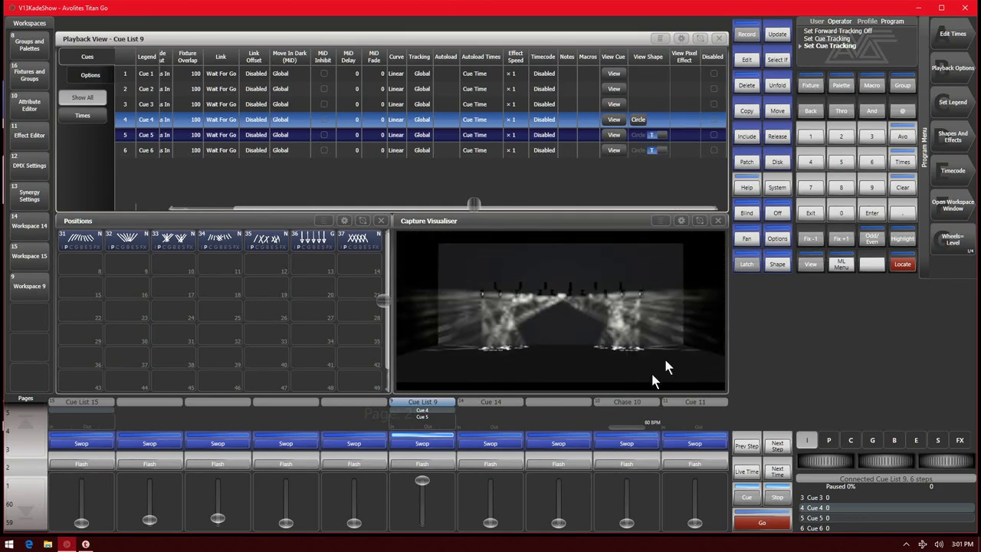
pyautogui.click(658, 136)
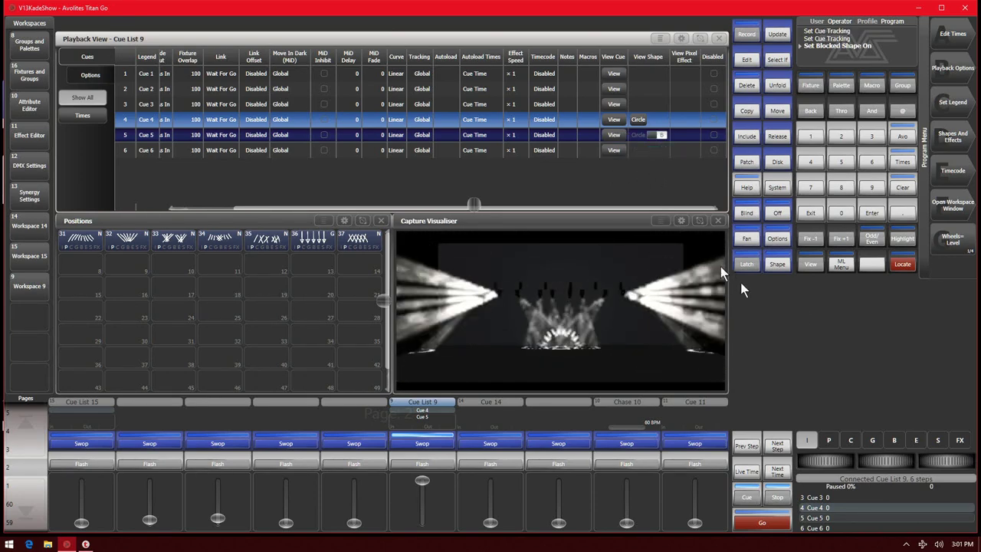
pyautogui.click(764, 525)
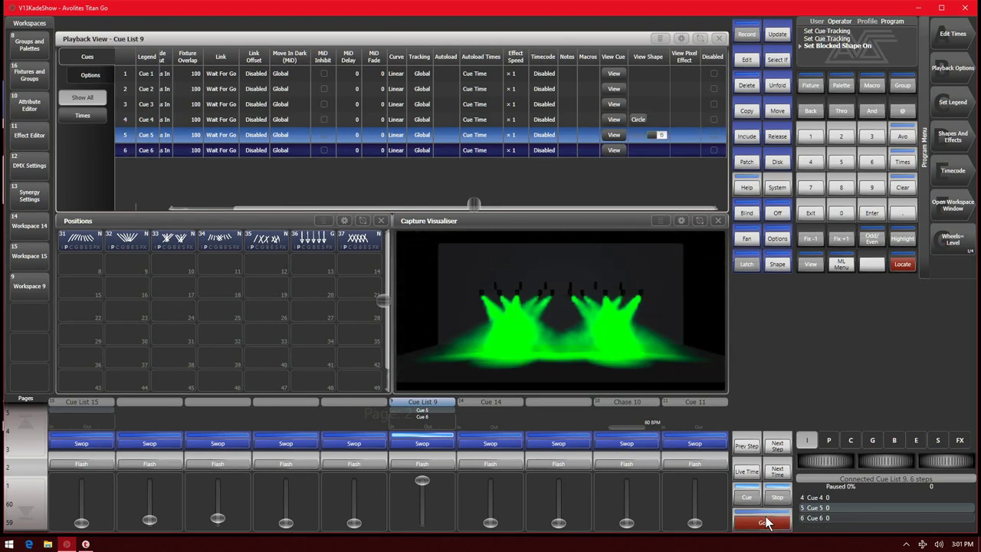
pyautogui.click(765, 523)
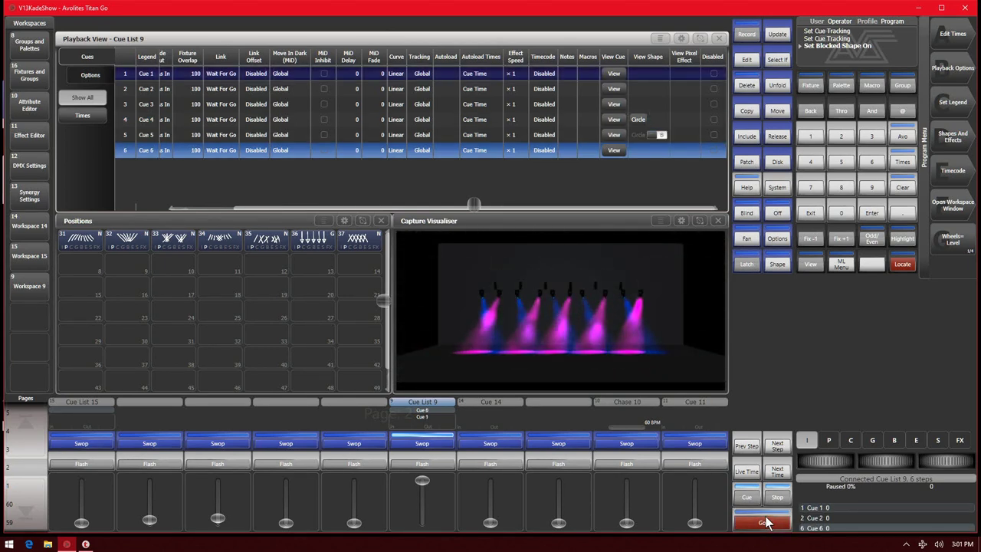
pyautogui.click(765, 523)
# - Return Cue 5's Circle shape to tracking and block the shape in Cue 6, leaving the shape view closed
pyautogui.click(655, 135)
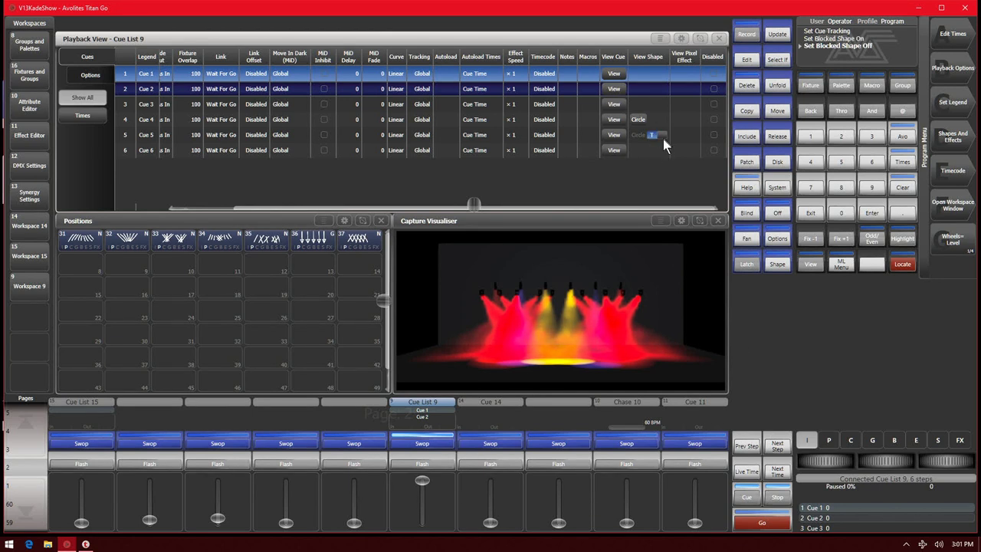
pyautogui.click(659, 155)
pyautogui.click(655, 152)
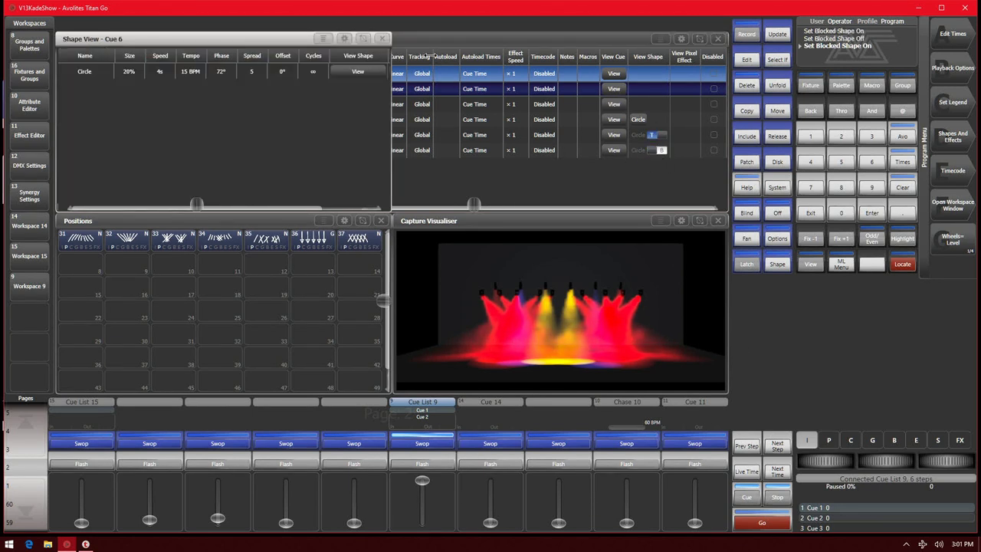
pyautogui.click(381, 39)
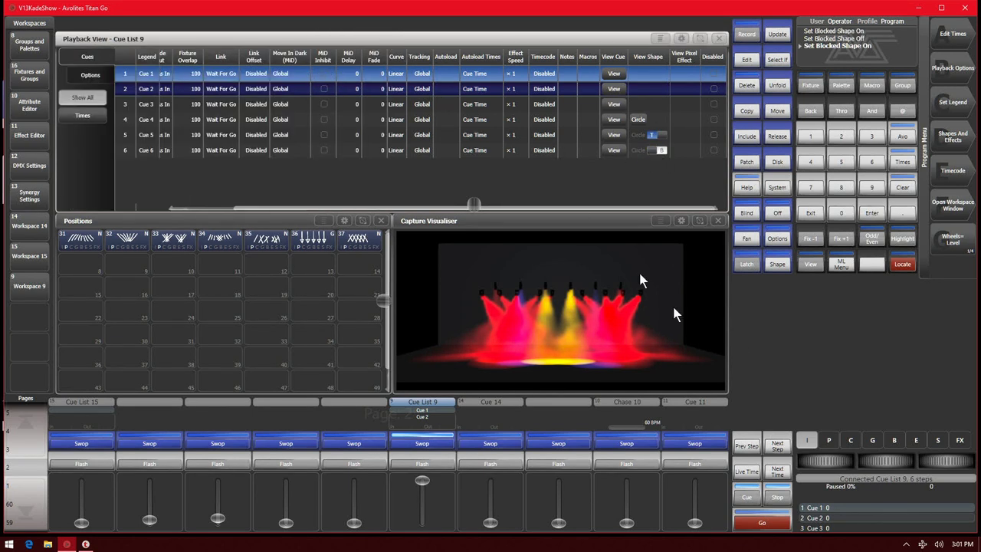
# - Play Cue List 9 through Cues 2 to 6 to compare the shape, and switch Cue 6's Circle shape back to tracking
pyautogui.click(763, 523)
pyautogui.click(762, 522)
pyautogui.click(762, 522)
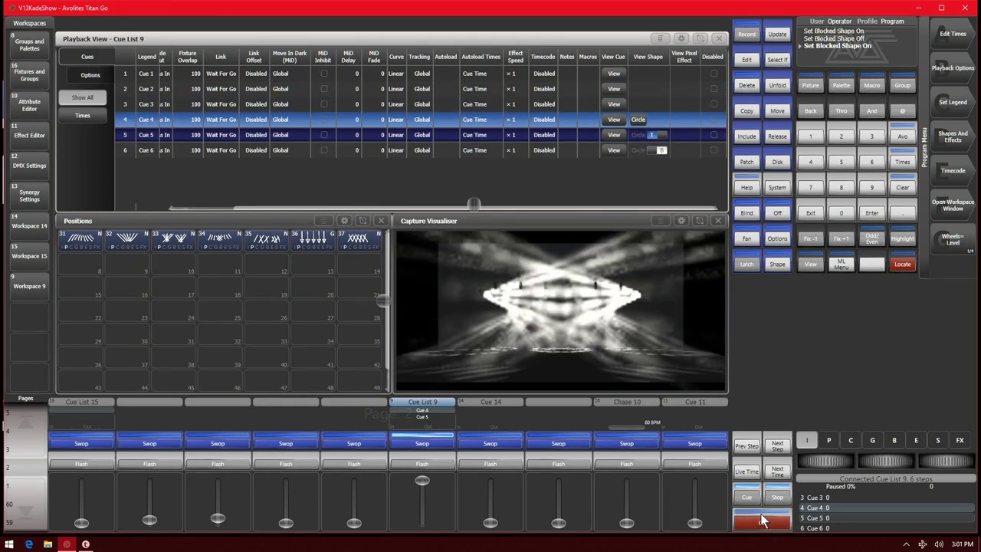
pyautogui.click(762, 521)
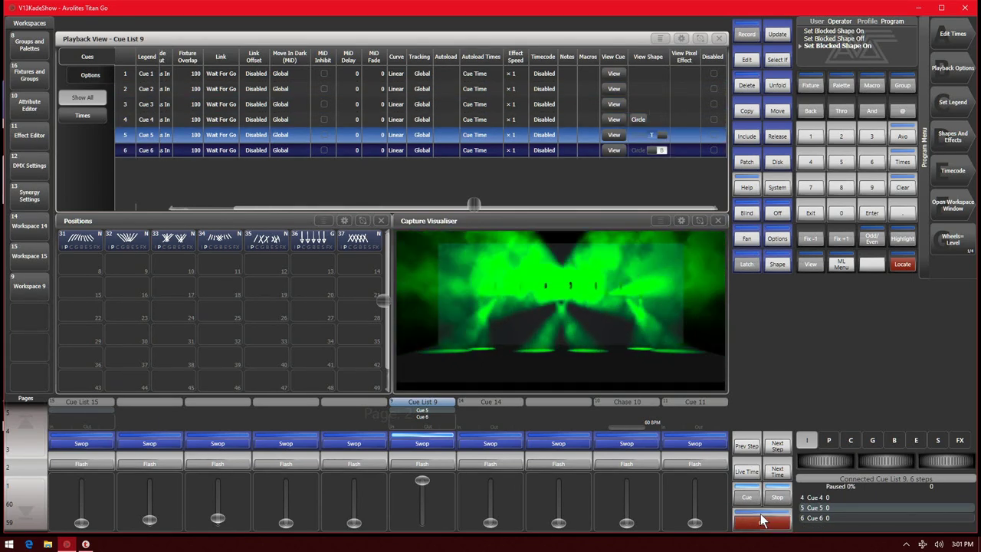
pyautogui.click(762, 522)
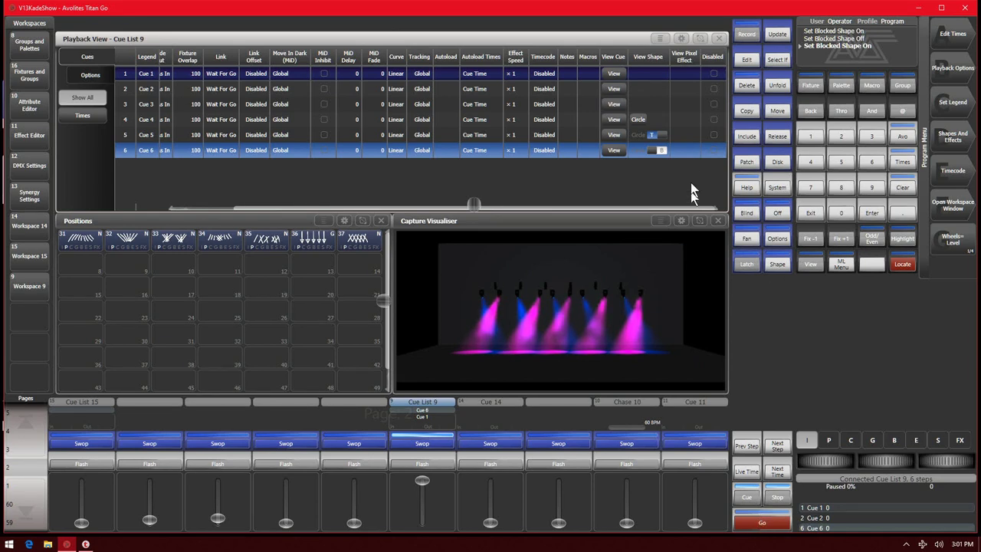
pyautogui.click(662, 150)
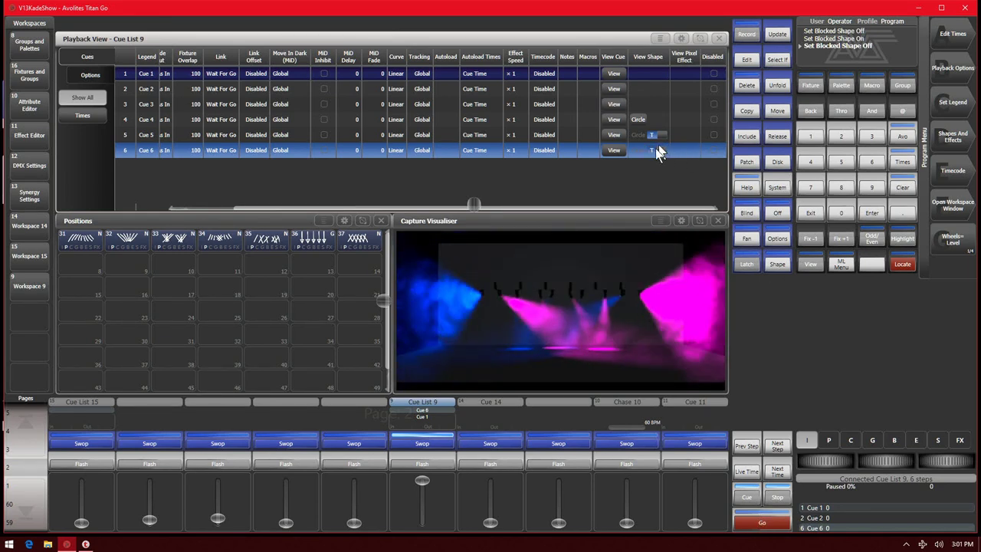
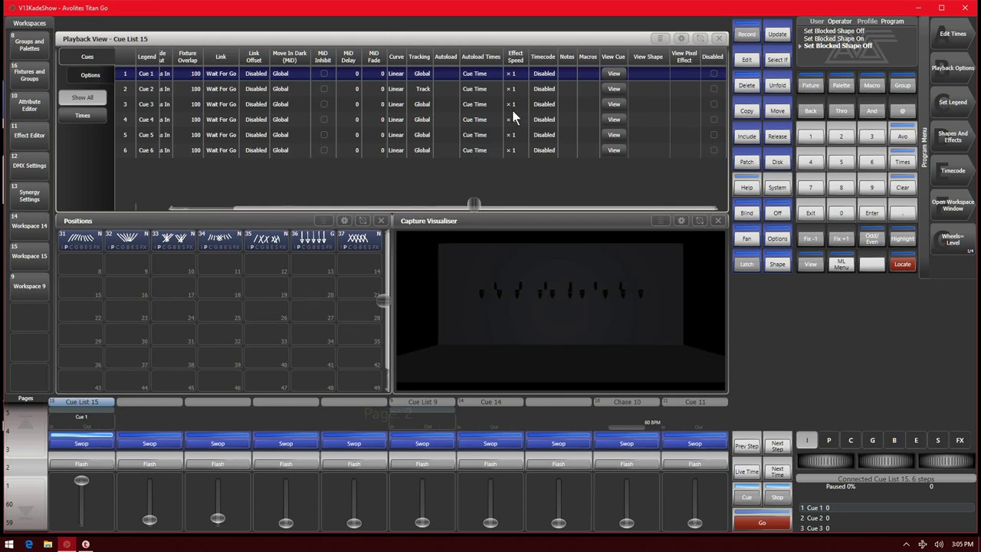
# - Play Cue List 15 to Cue 2 and set the tracking mode of Cue 2 to Global
pyautogui.moveTo(471, 208); pyautogui.dragTo(356, 220)
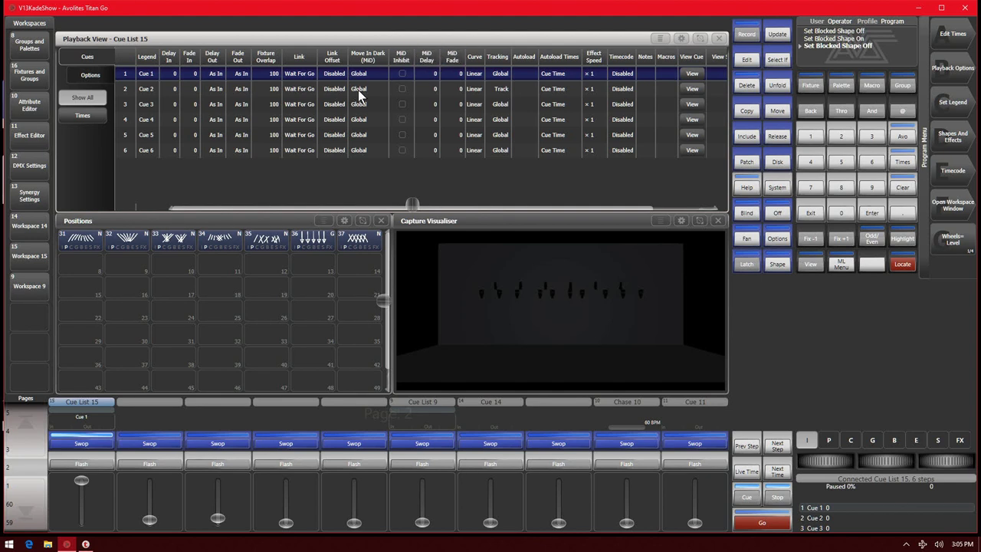
pyautogui.click(758, 525)
pyautogui.click(758, 524)
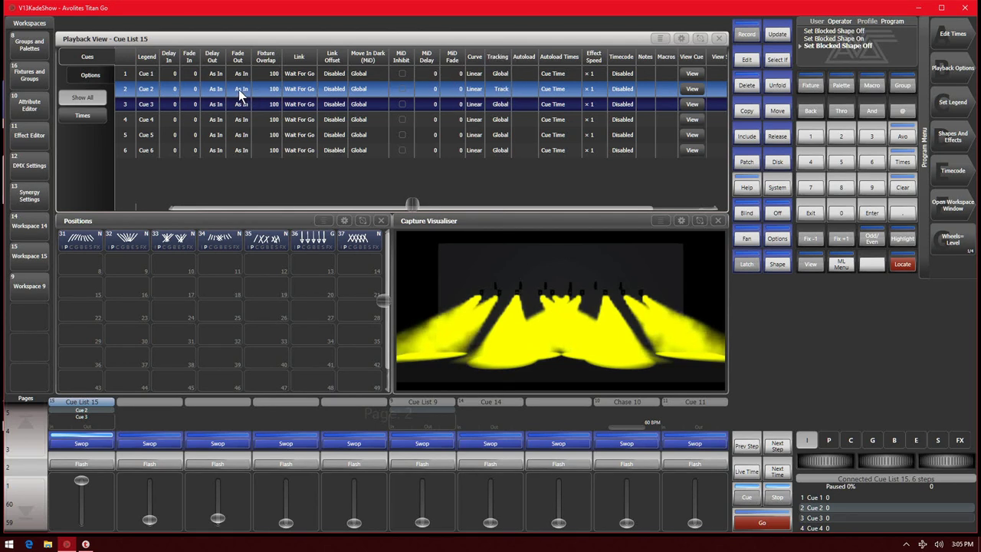
pyautogui.click(500, 89)
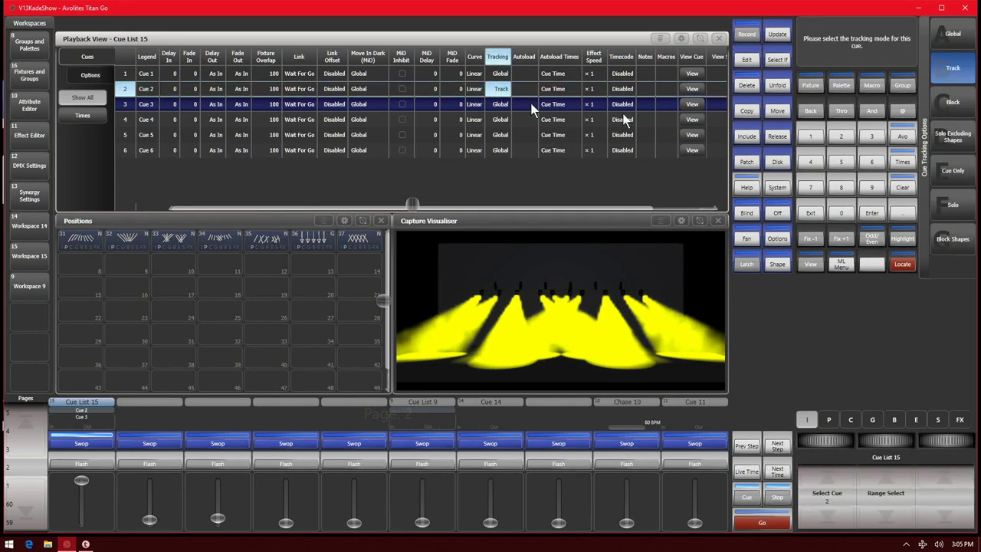
pyautogui.click(966, 44)
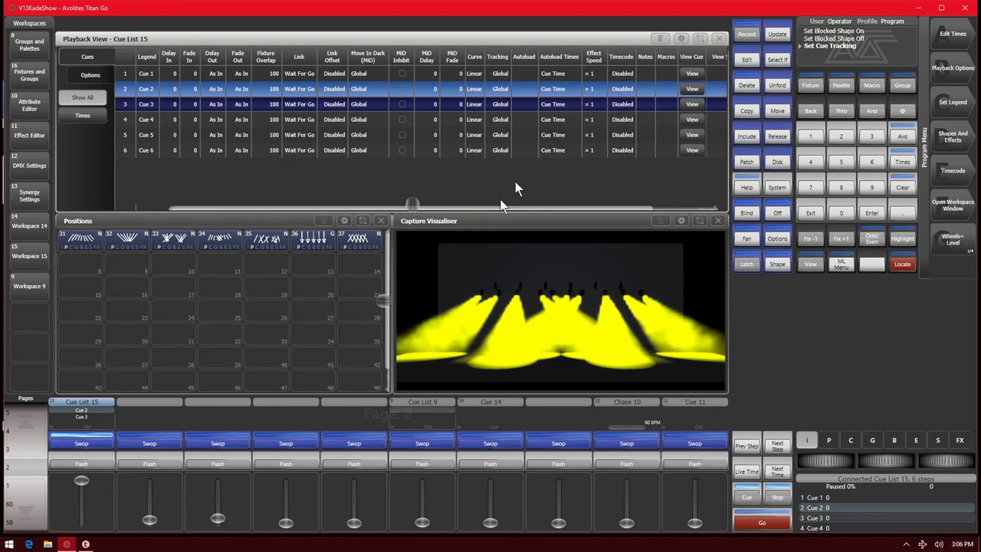
# - Close the cue list view, set the dimmer of the Even group to 0%, record it into Cue 2, and clear the programmer
pyautogui.click(719, 38)
pyautogui.click(220, 83)
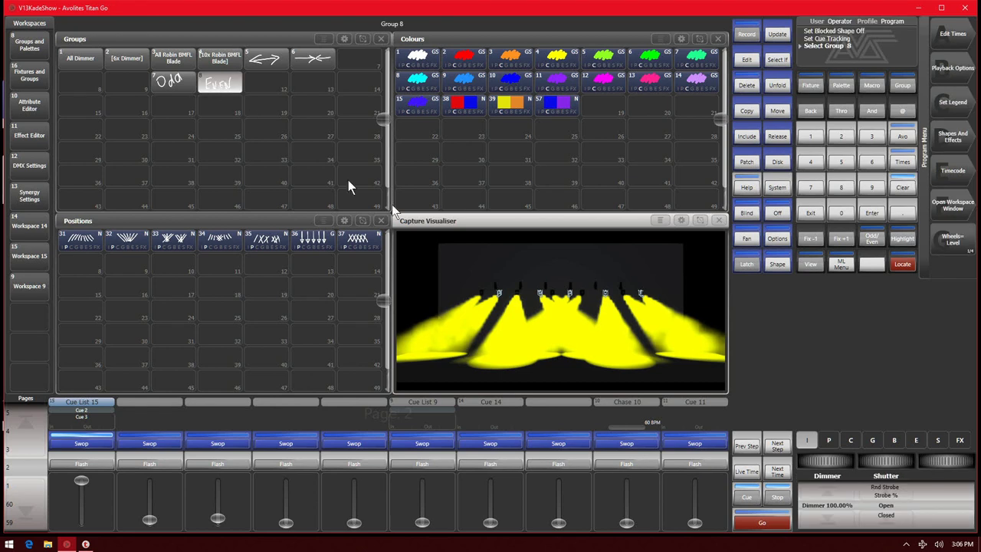
pyautogui.scroll(-10, 832, 519)
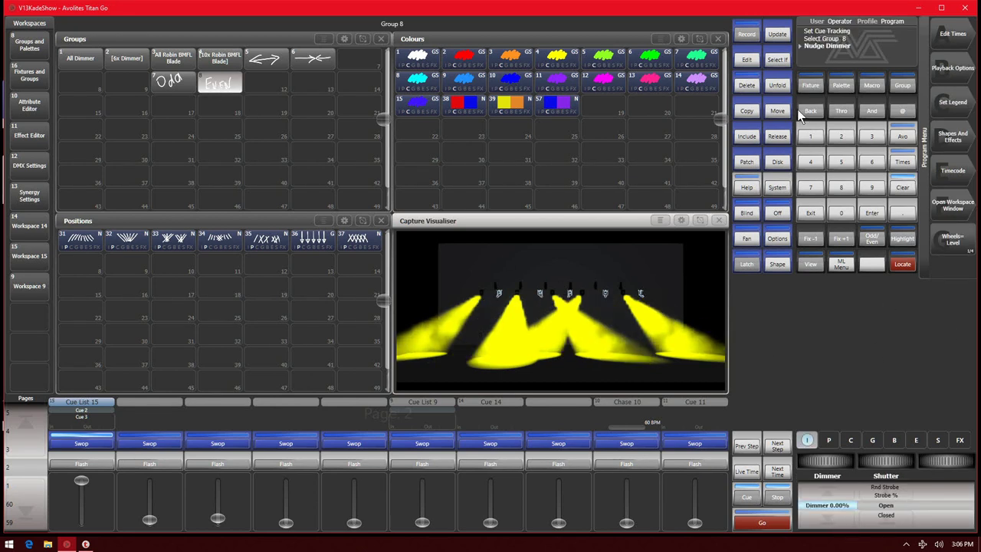
pyautogui.click(747, 35)
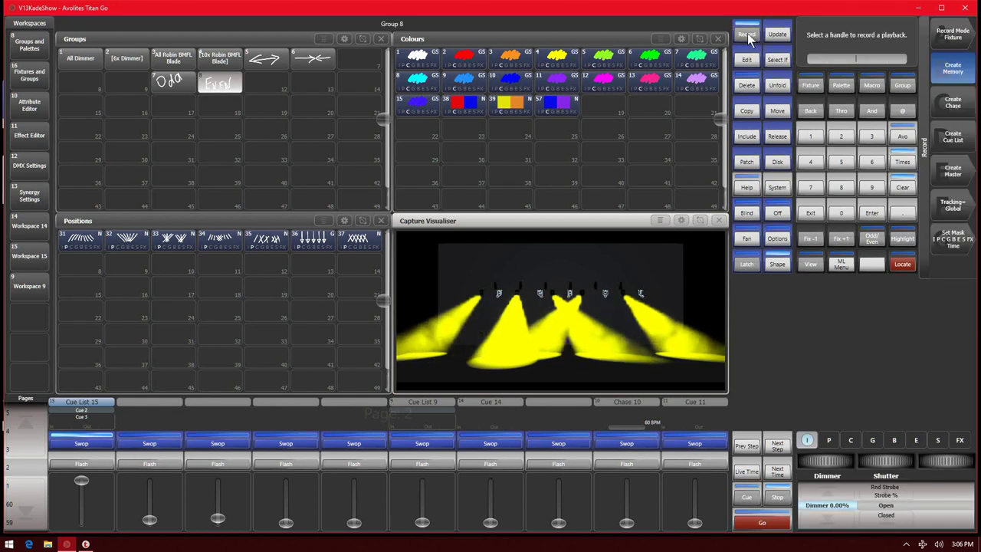
pyautogui.click(750, 496)
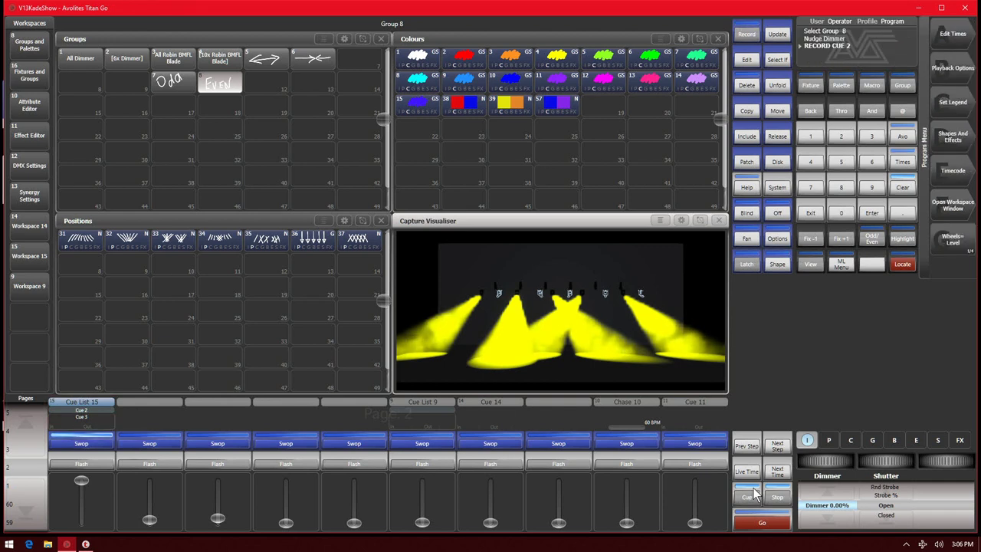
pyautogui.click(903, 189)
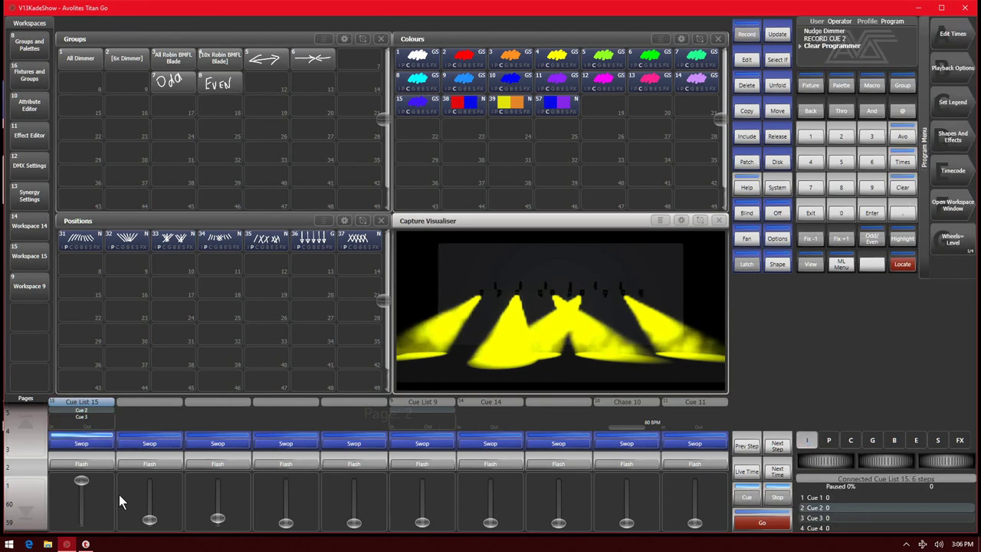
# - Play Cue List 15 around past Cues 1 and 2 and finish on Cue 3 to check the fixtures' looks
pyautogui.click(759, 522)
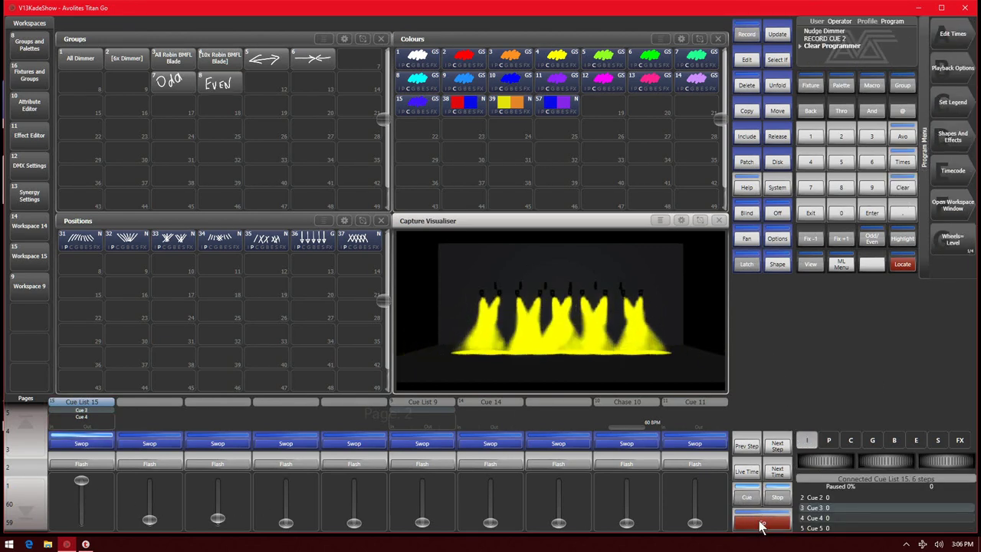
pyautogui.click(760, 523)
pyautogui.click(761, 525)
pyautogui.click(762, 526)
pyautogui.click(761, 525)
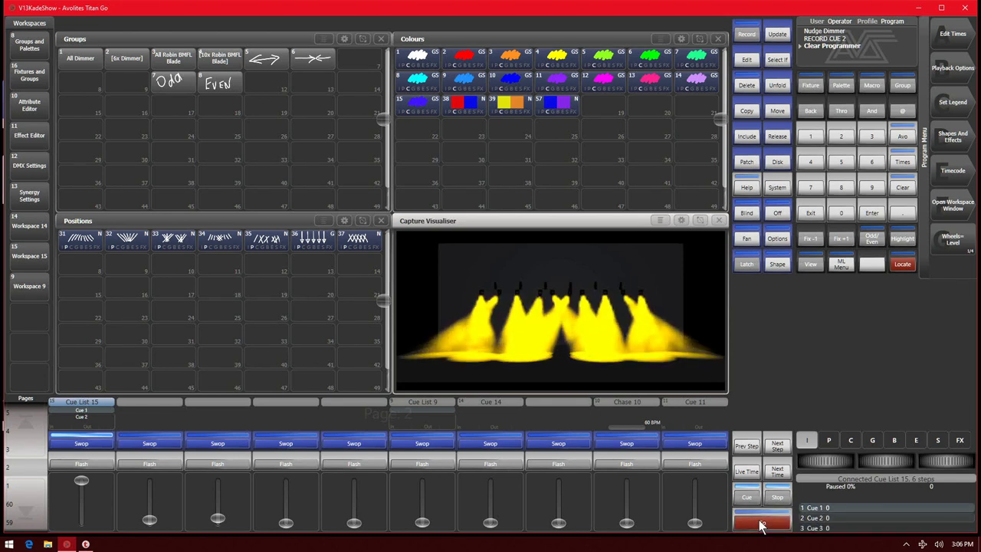
pyautogui.click(761, 526)
pyautogui.click(762, 525)
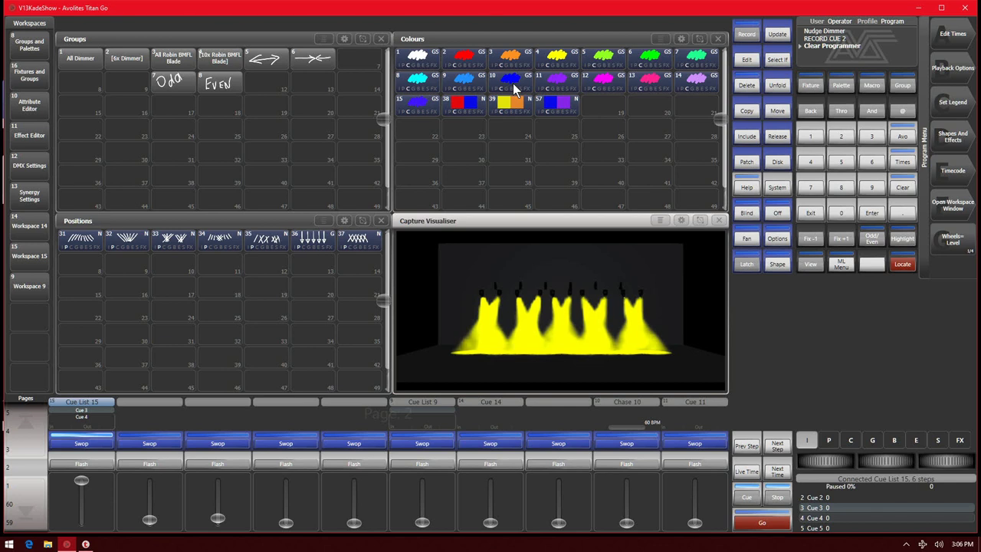
# - Apply the blue colour palette 10 without a fixture selection, record Cue 3, and clear the programmer
pyautogui.click(514, 88)
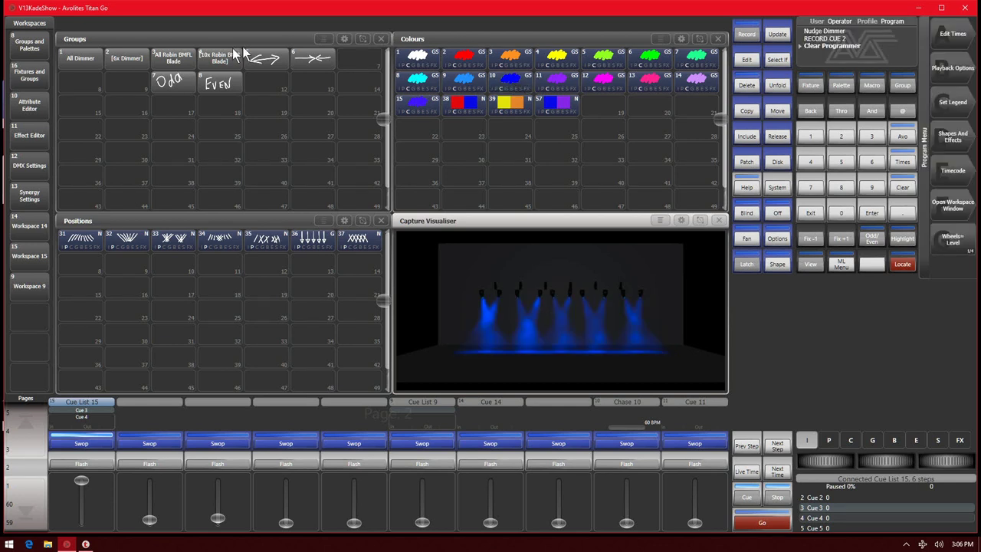
pyautogui.click(747, 34)
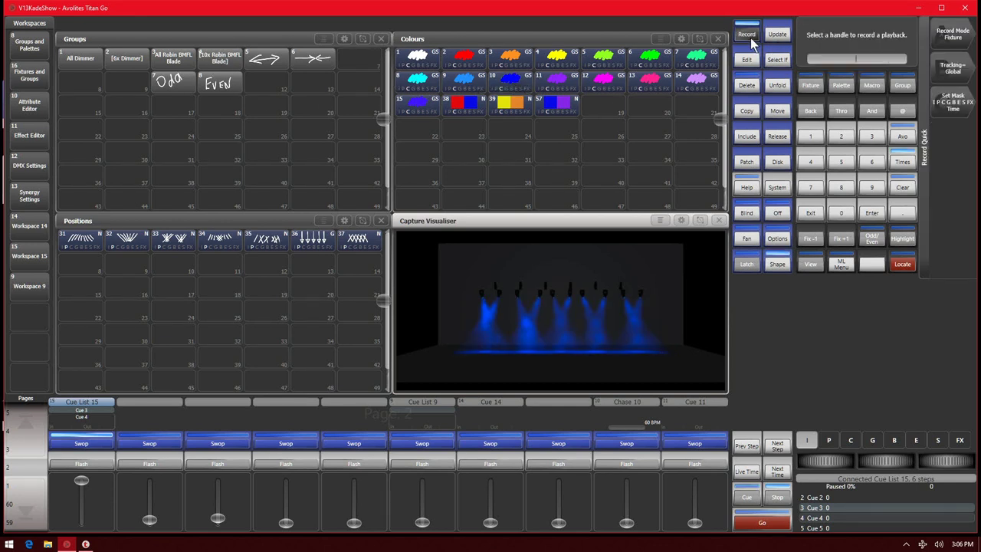
pyautogui.click(742, 506)
pyautogui.click(904, 187)
pyautogui.click(903, 187)
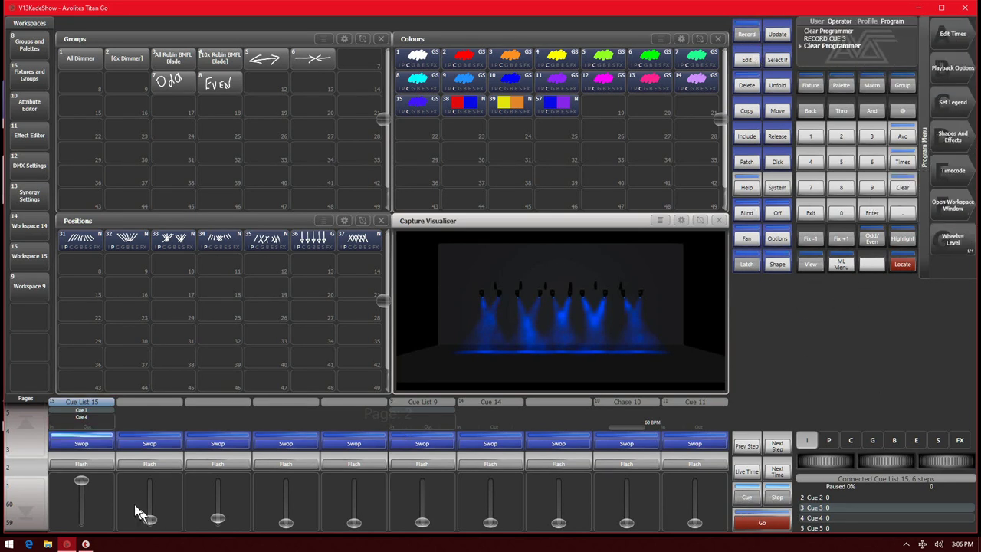
# - Open the cue view of Cue List 15 and play the list around to Cue 1 and on to Cue 2
pyautogui.moveTo(81, 481); pyautogui.dragTo(94, 413)
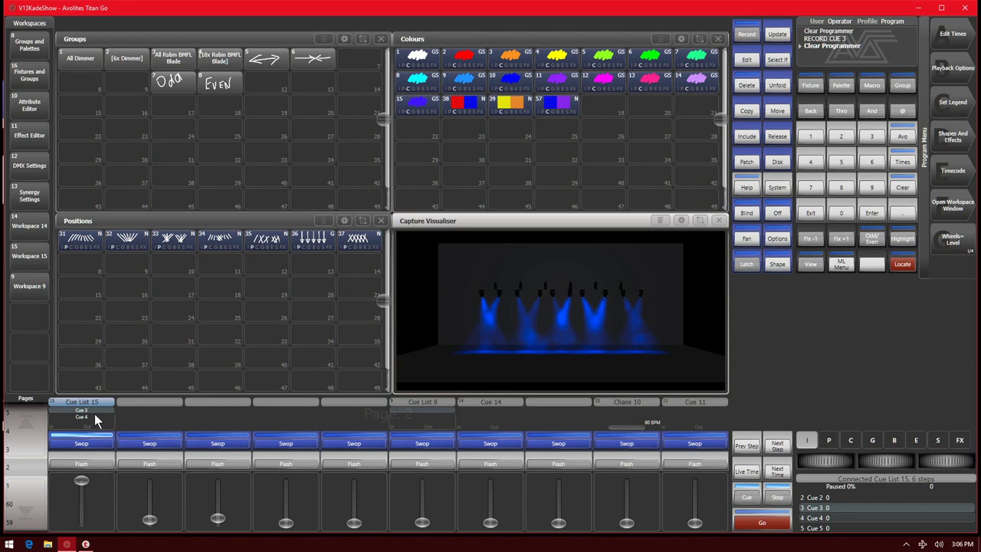
pyautogui.click(95, 414)
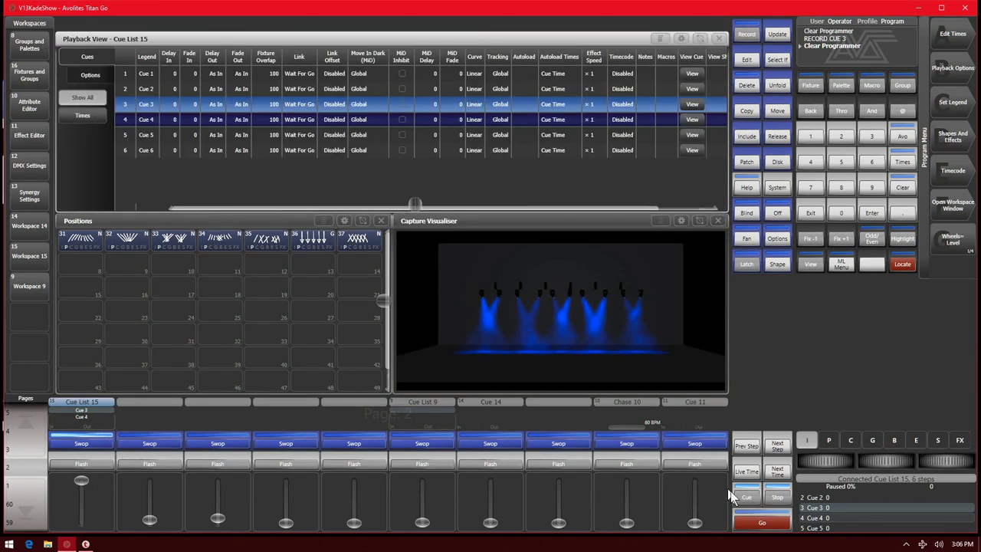
pyautogui.click(771, 525)
pyautogui.click(772, 526)
pyautogui.click(772, 526)
pyautogui.click(772, 526)
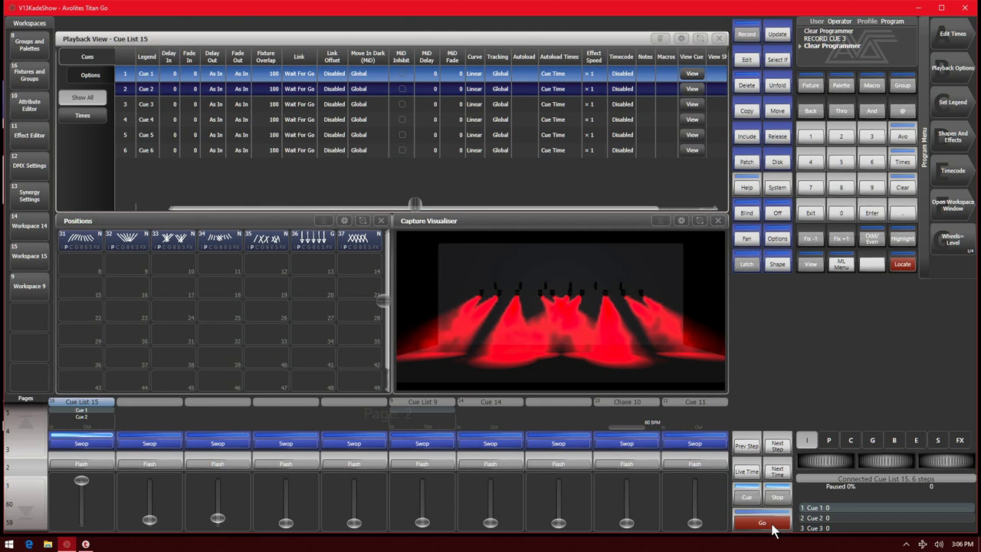
pyautogui.click(762, 522)
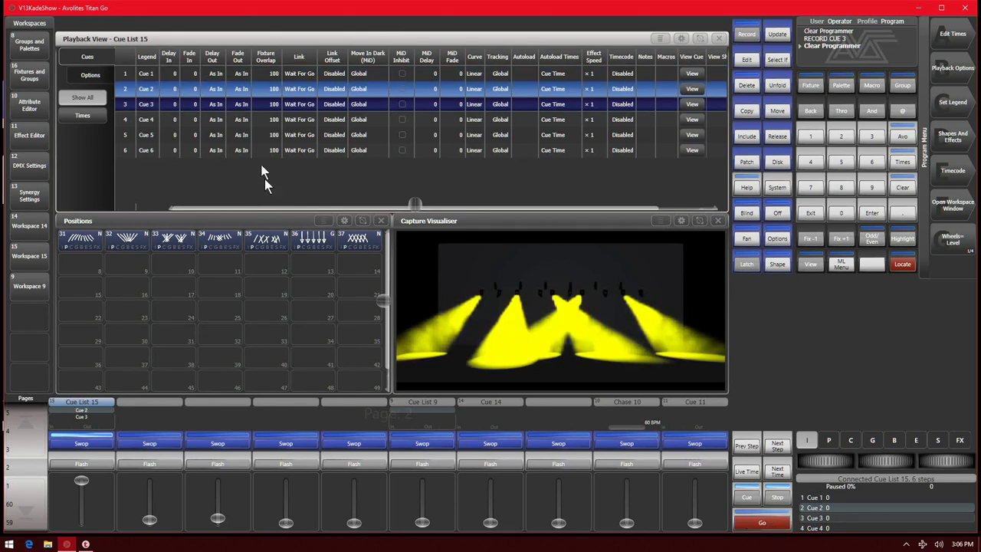
# - Set the Fade In time of all six cues to 3 seconds and play from Cue 2 to Cue 3 and around to Cue 1
pyautogui.click(189, 61)
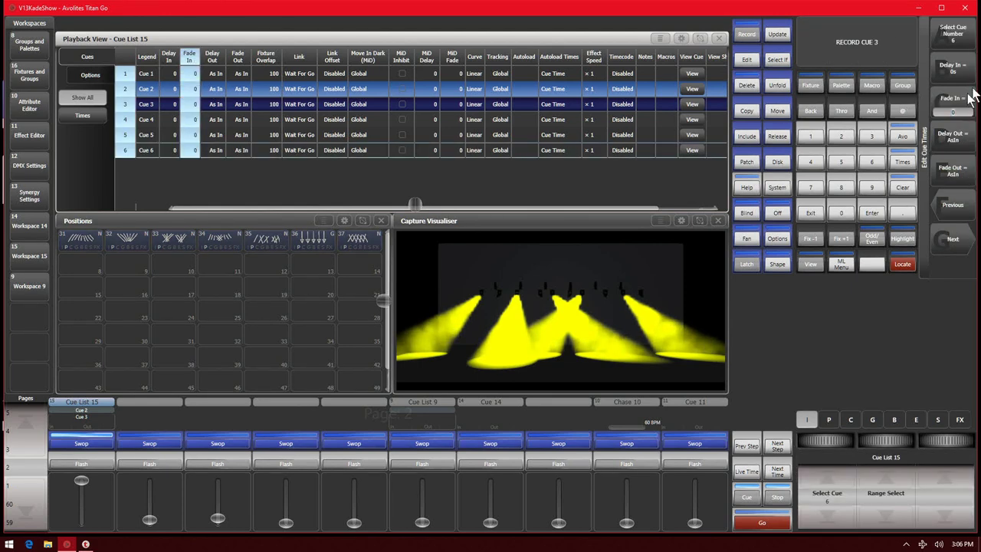
pyautogui.click(872, 138)
pyautogui.click(872, 216)
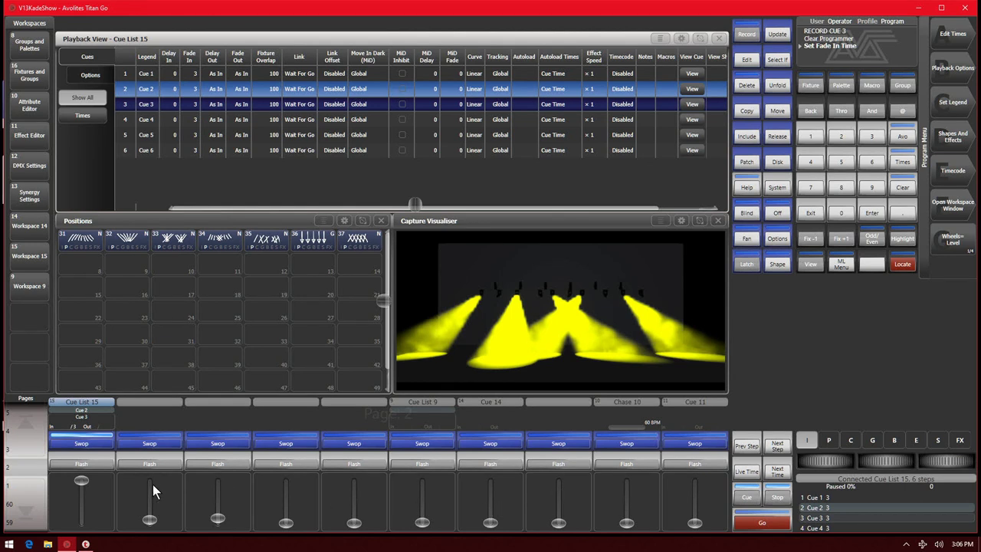
pyautogui.click(766, 523)
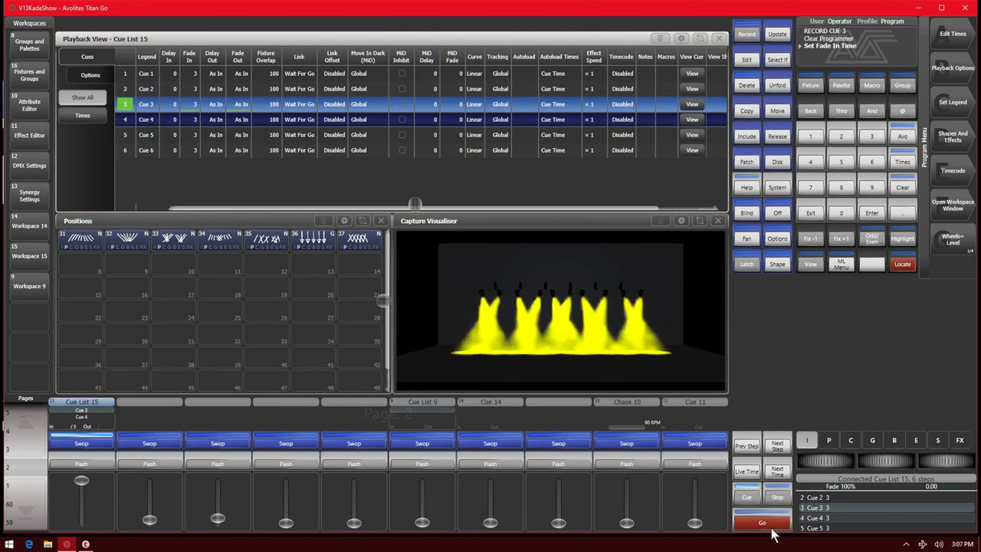
pyautogui.click(772, 529)
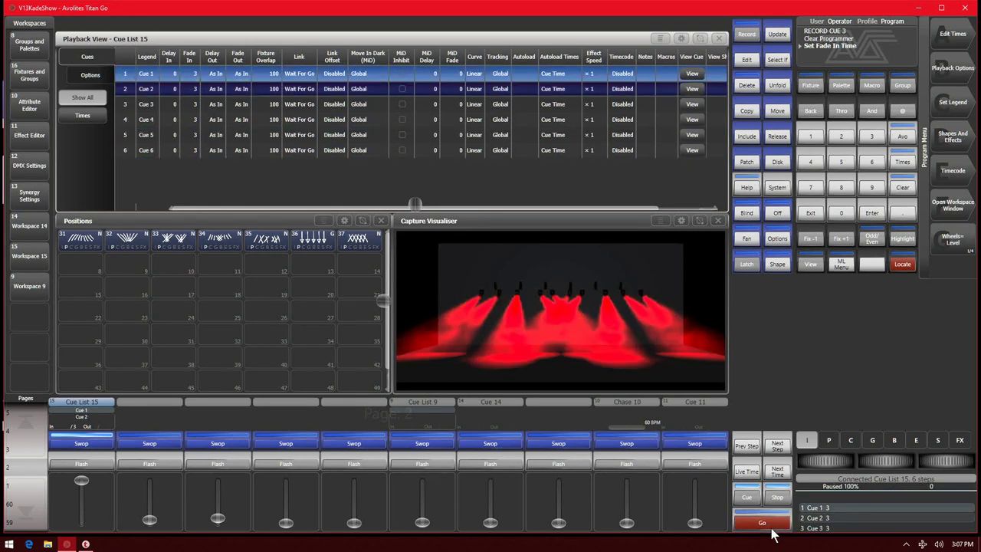
# - Play Cue List 15 through Cue 2 to Cue 3 and set Cue 3's Move In Dark to Early
pyautogui.click(772, 529)
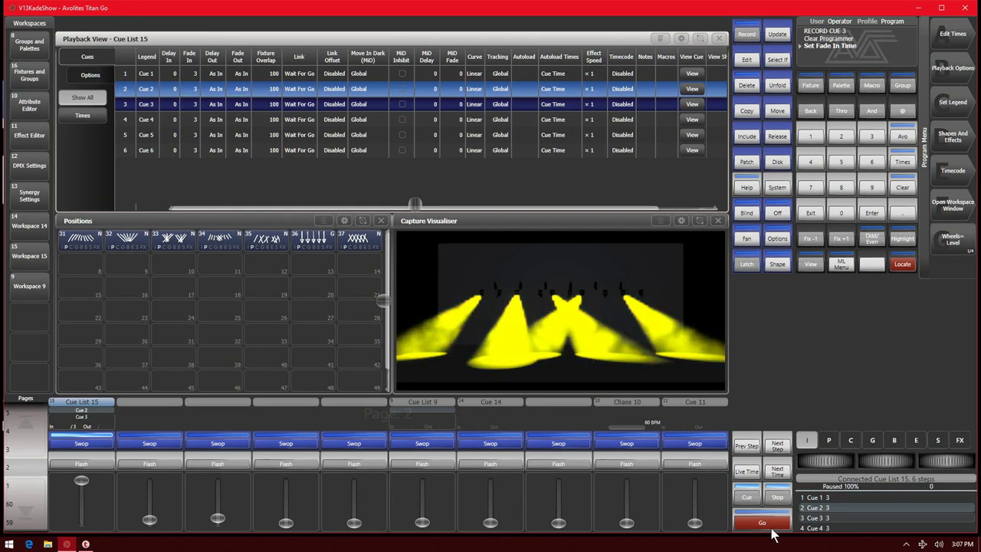
pyautogui.click(772, 529)
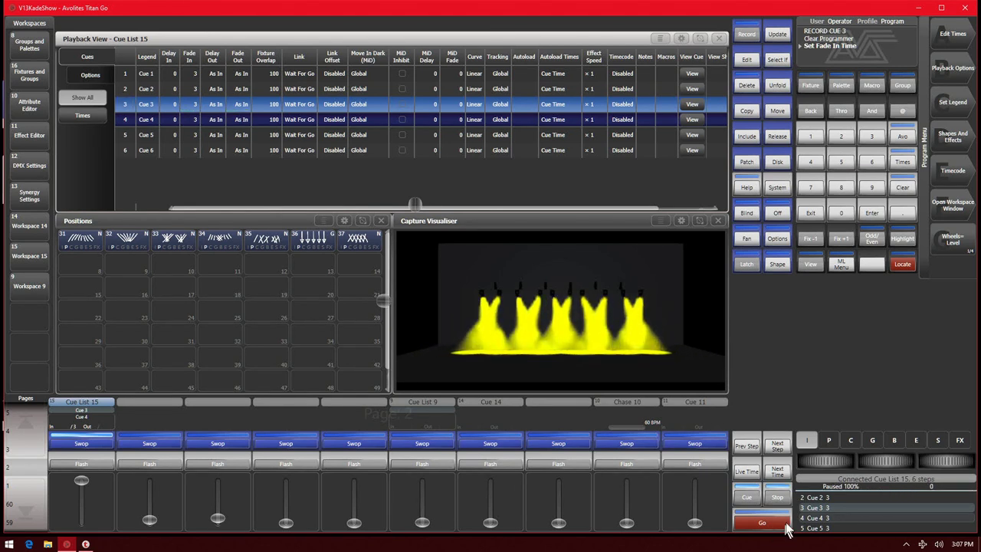
pyautogui.click(371, 104)
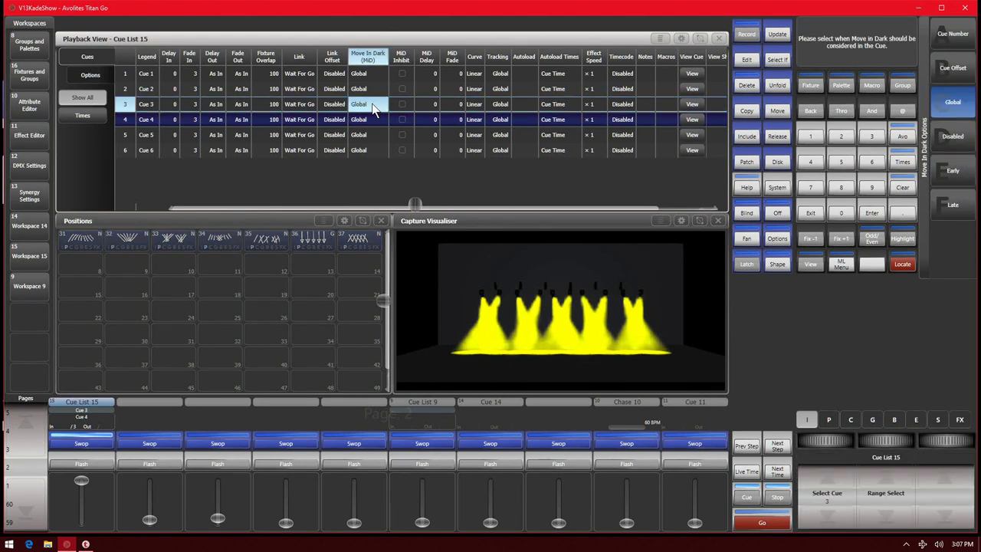
pyautogui.click(954, 175)
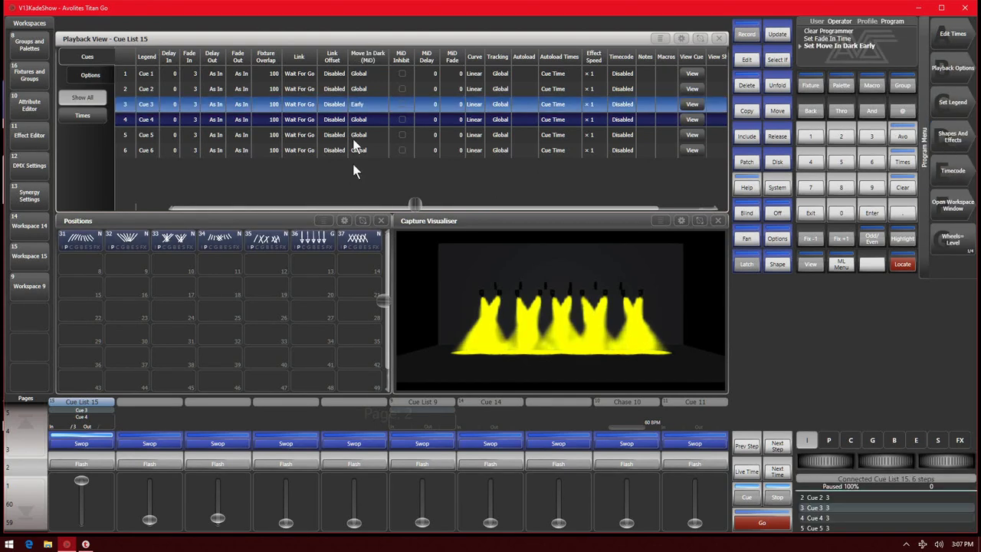
# - Play Cue List 15 around to Cue 1, through all its cues and back to Cue 1 to check the Early move
pyautogui.click(772, 525)
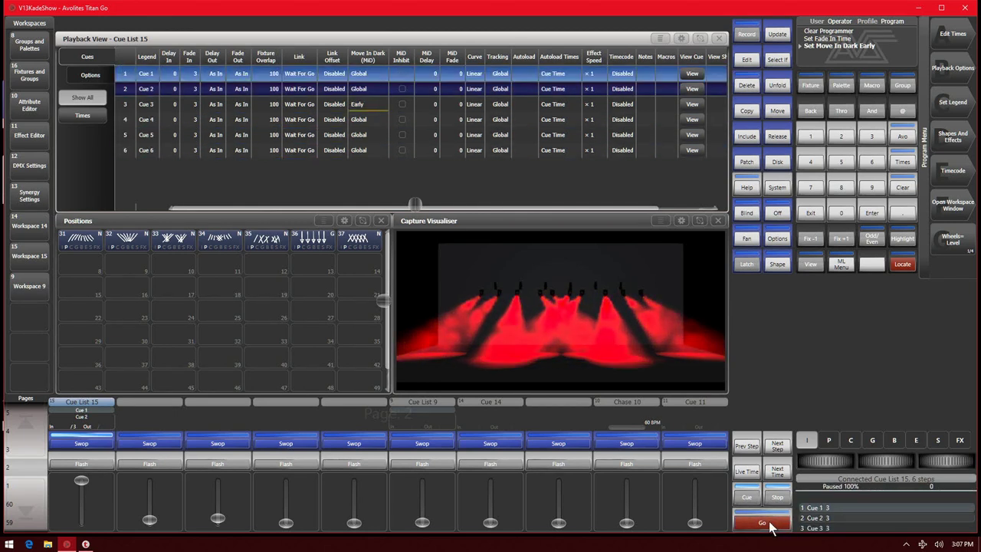
pyautogui.click(772, 525)
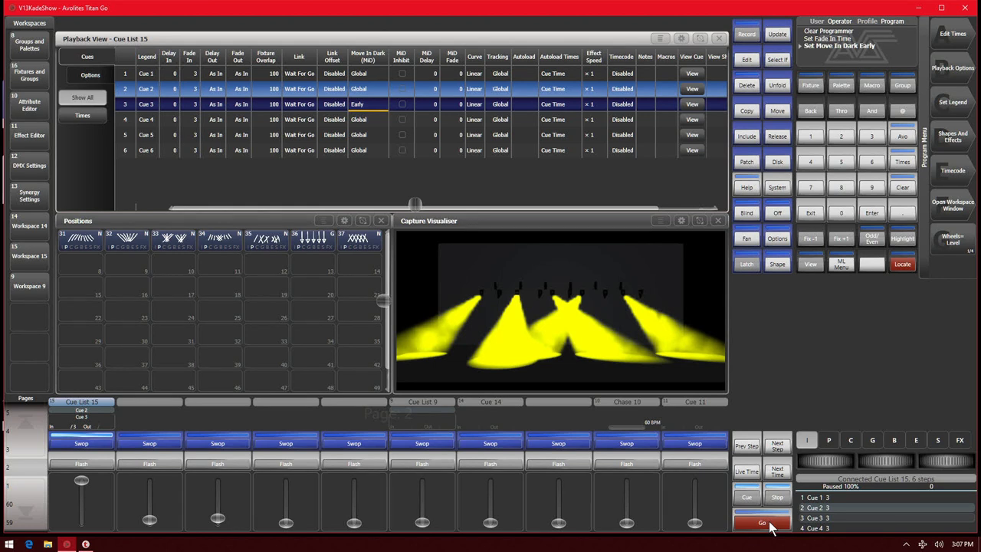
pyautogui.click(763, 522)
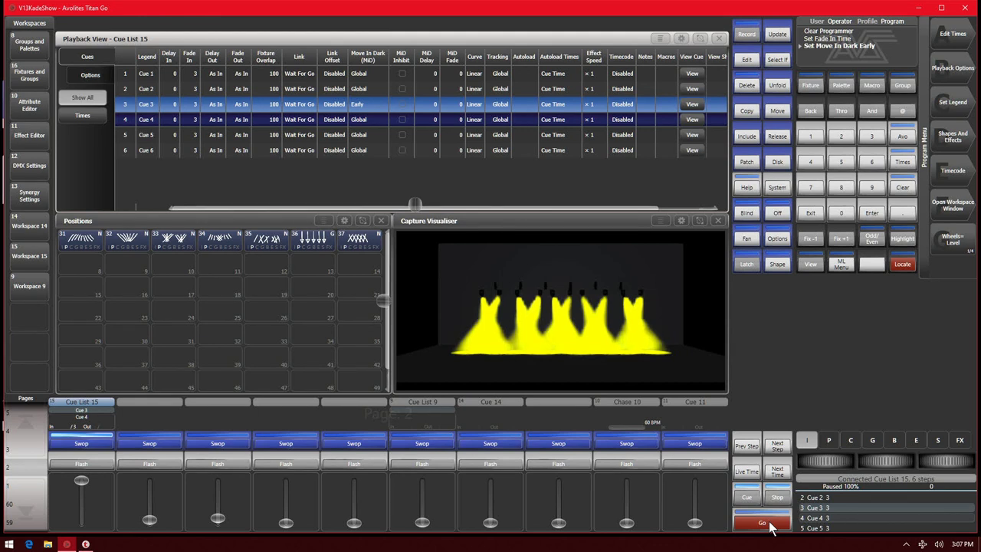
pyautogui.click(763, 523)
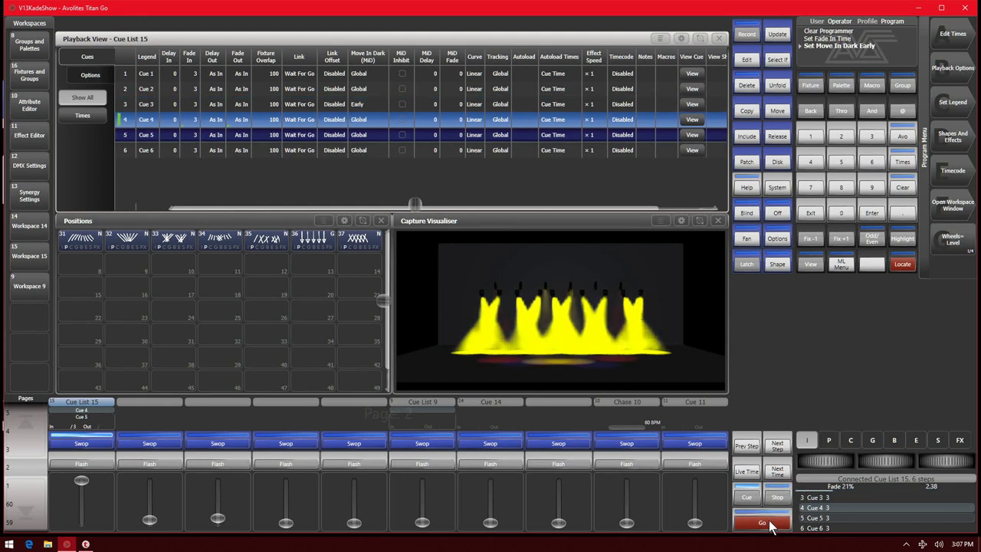
pyautogui.click(771, 525)
pyautogui.click(770, 524)
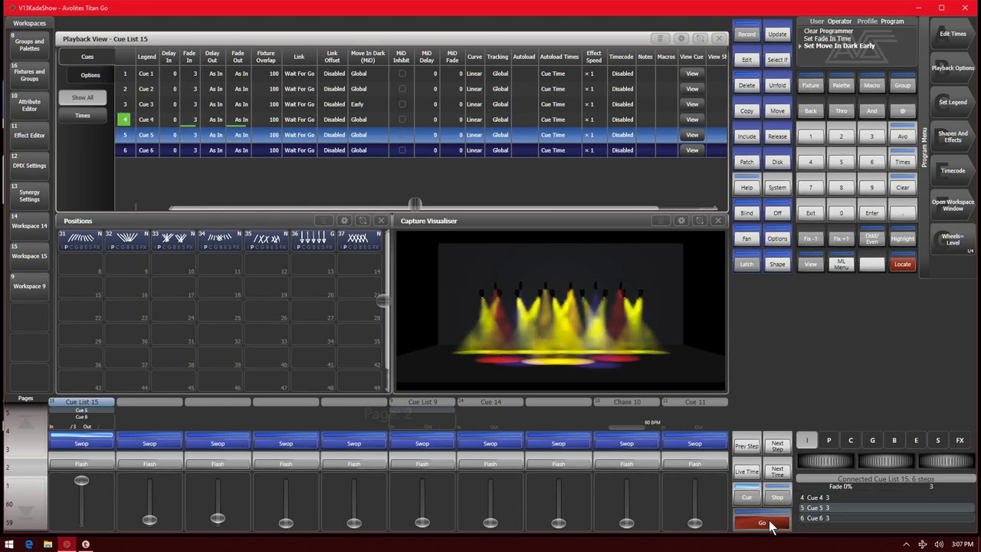
pyautogui.click(772, 524)
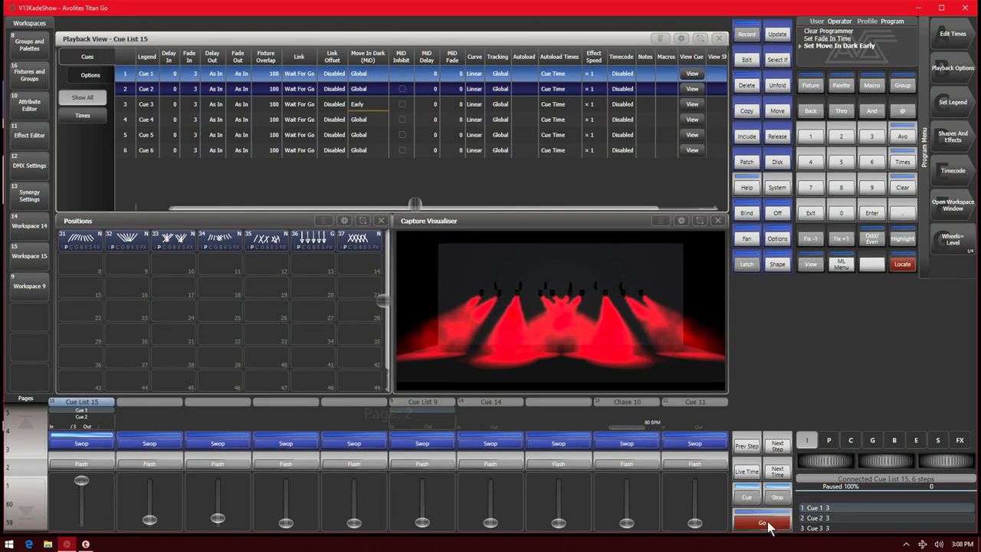
# - Open Cue 3's Move In Dark options, play Cue List 15 to Cue 3, and close its playback view
pyautogui.click(350, 105)
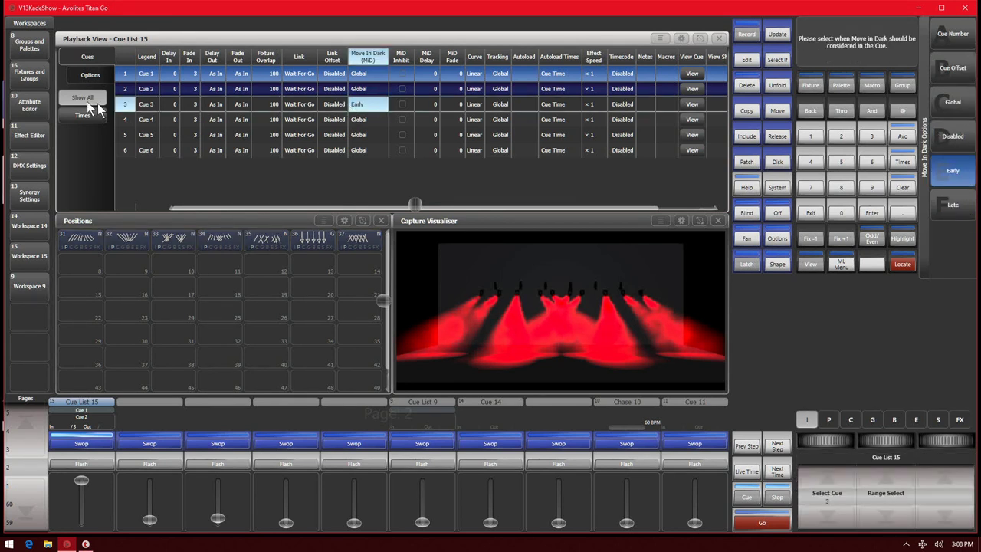
pyautogui.click(768, 524)
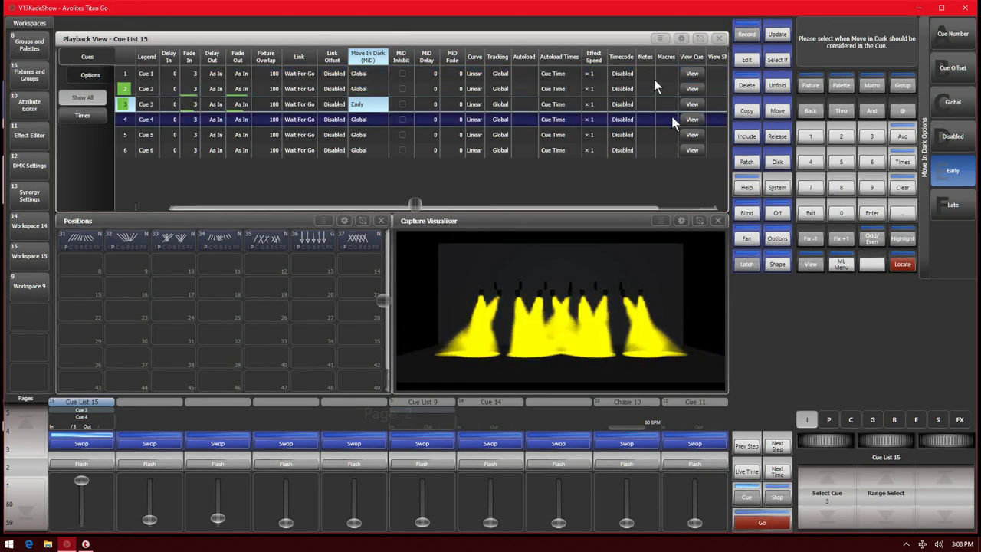
pyautogui.click(720, 38)
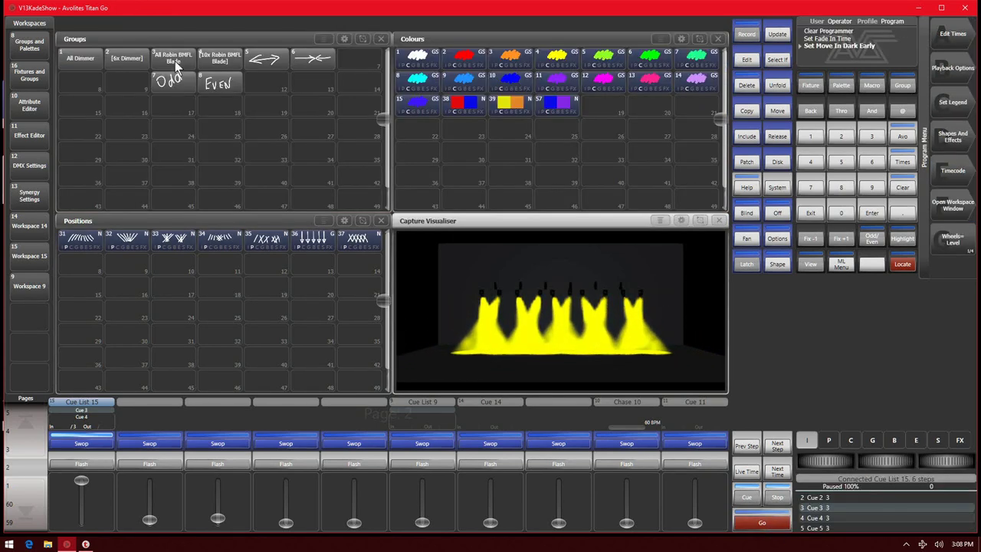
# - Apply the red and blue colour palette 38 to the All Robin BMFL Blade group, record Cue 3, and clear the programmer
pyautogui.click(174, 61)
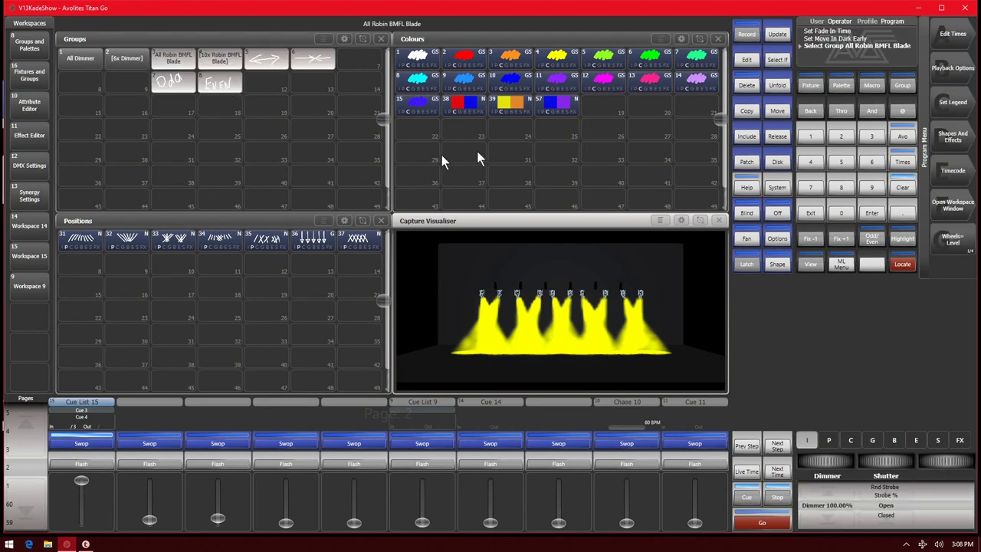
pyautogui.click(464, 109)
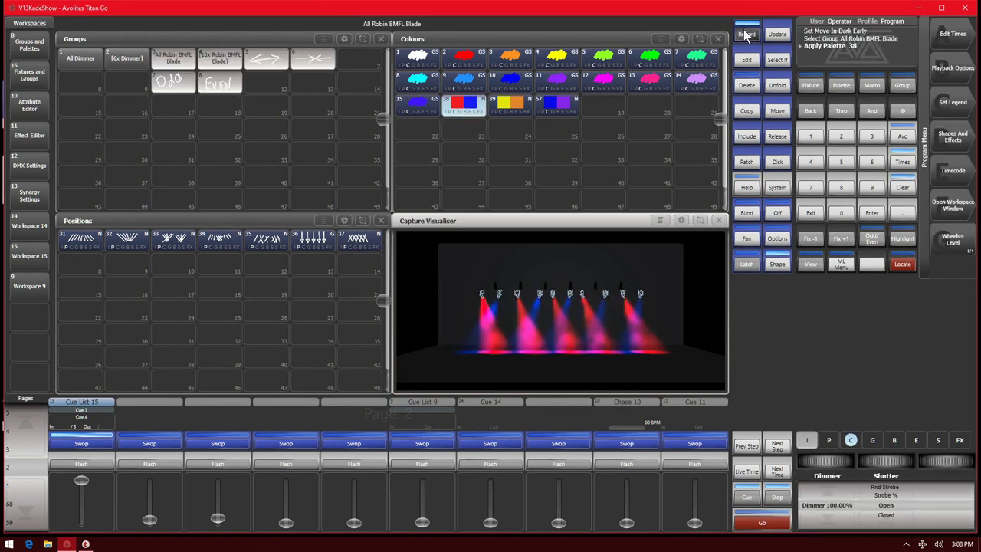
pyautogui.click(747, 35)
pyautogui.click(750, 500)
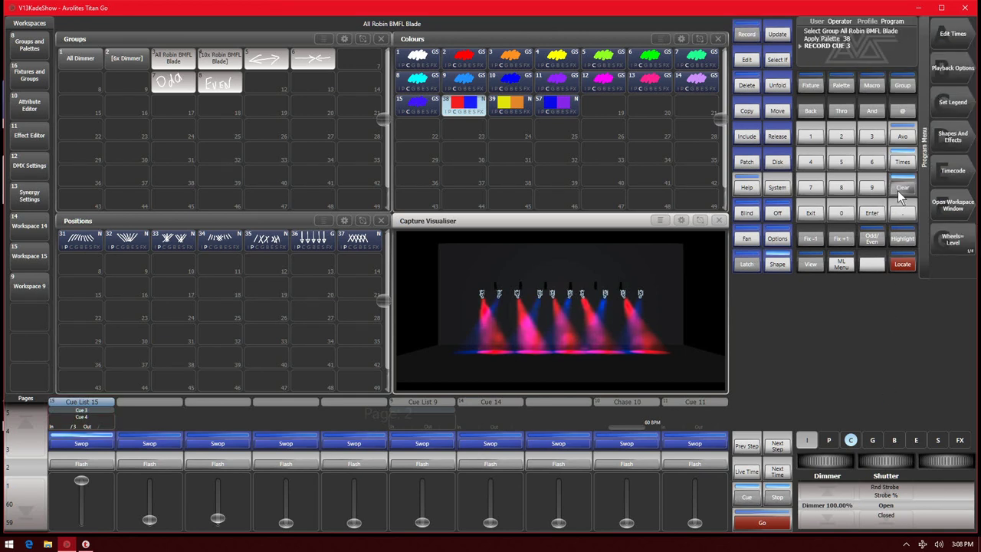
pyautogui.click(901, 192)
# - Play Cue List 15 around to Cue 1, open its cue view, and play on to Cue 3 to check the colour change
pyautogui.click(761, 521)
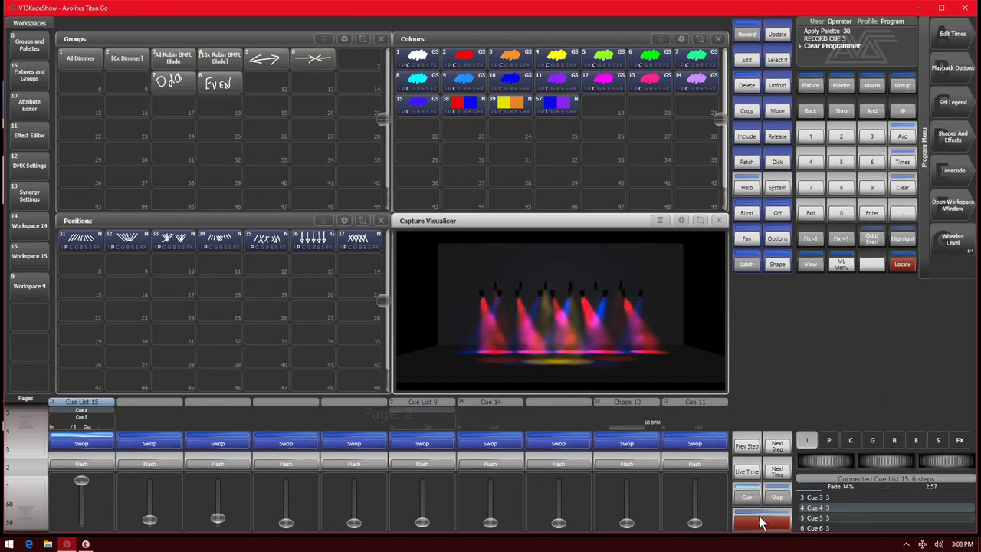
pyautogui.click(761, 522)
pyautogui.click(761, 521)
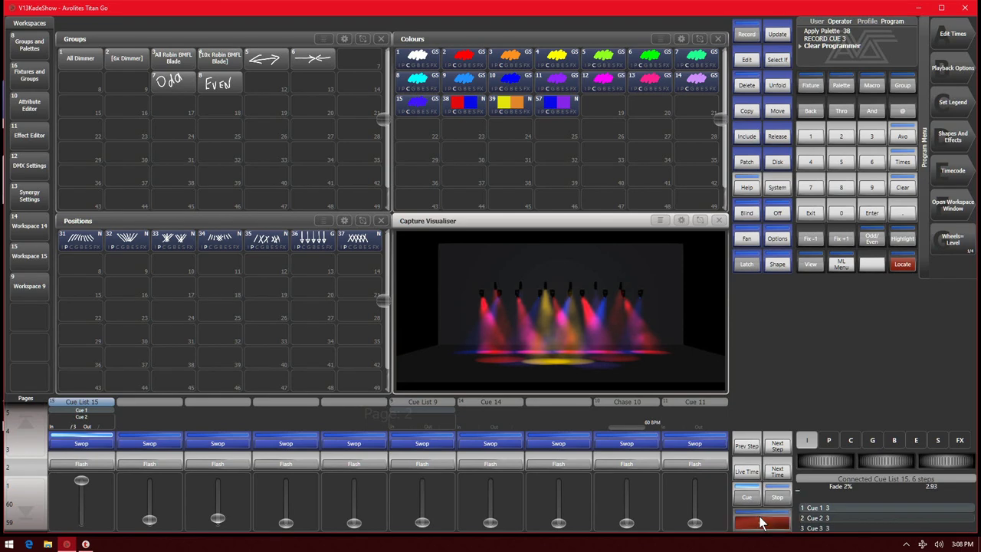
pyautogui.click(74, 419)
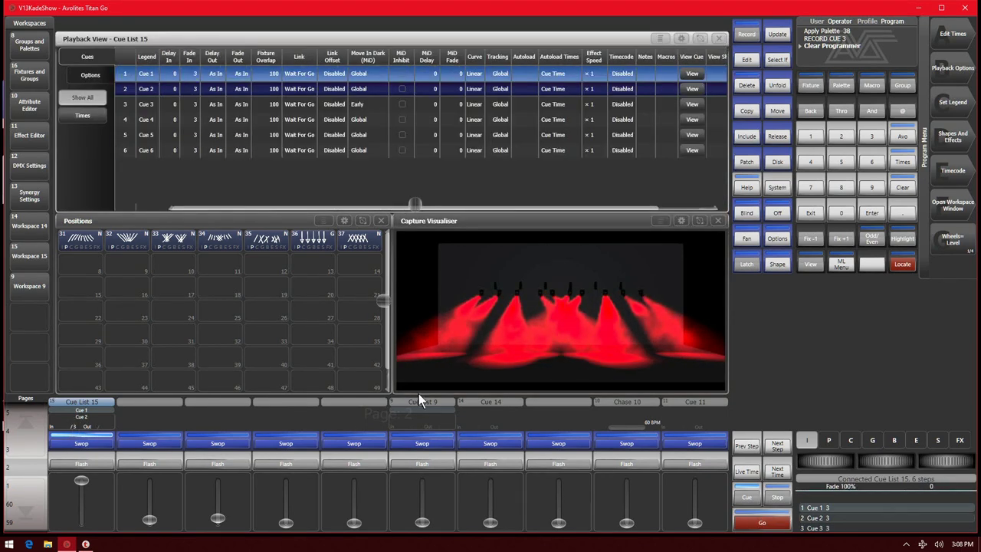
pyautogui.click(761, 524)
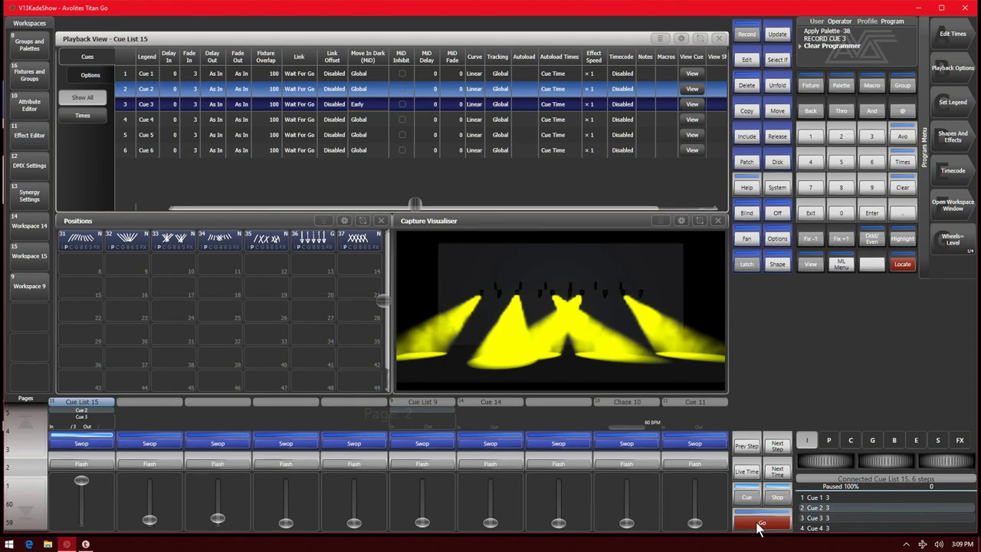
pyautogui.click(762, 523)
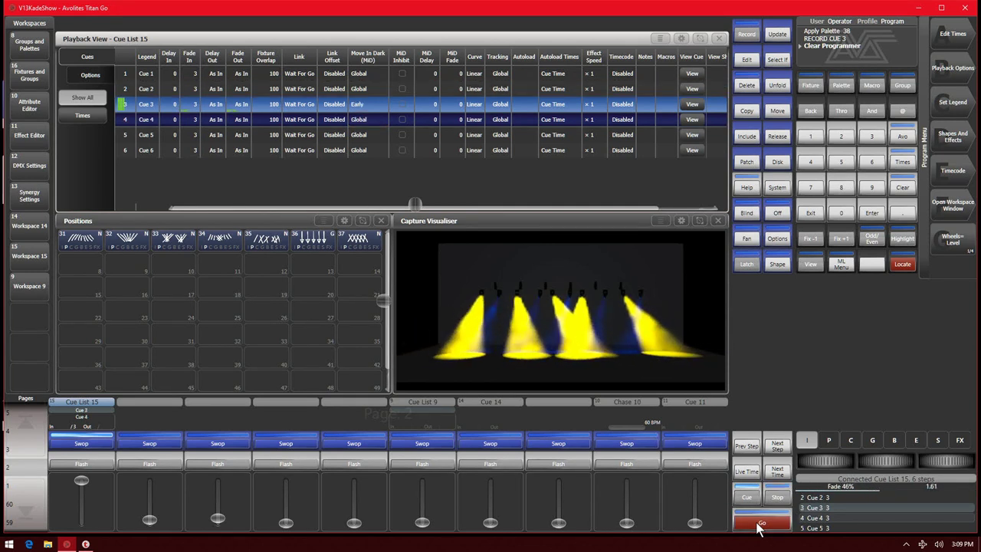
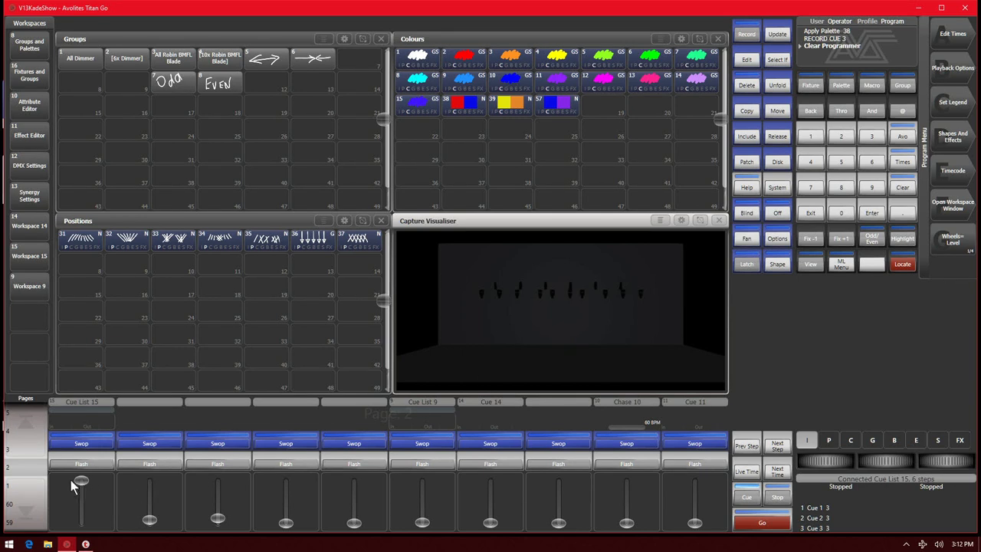
# - Play Cue List 15 to Cue 2 and set its Cue List Fader Mode to Intensity Kill At 0
pyautogui.moveTo(70, 480)
pyautogui.mouseDown()
pyautogui.moveTo(82, 525)
pyautogui.moveTo(82, 480)
pyautogui.mouseUp()
pyautogui.click(779, 525)
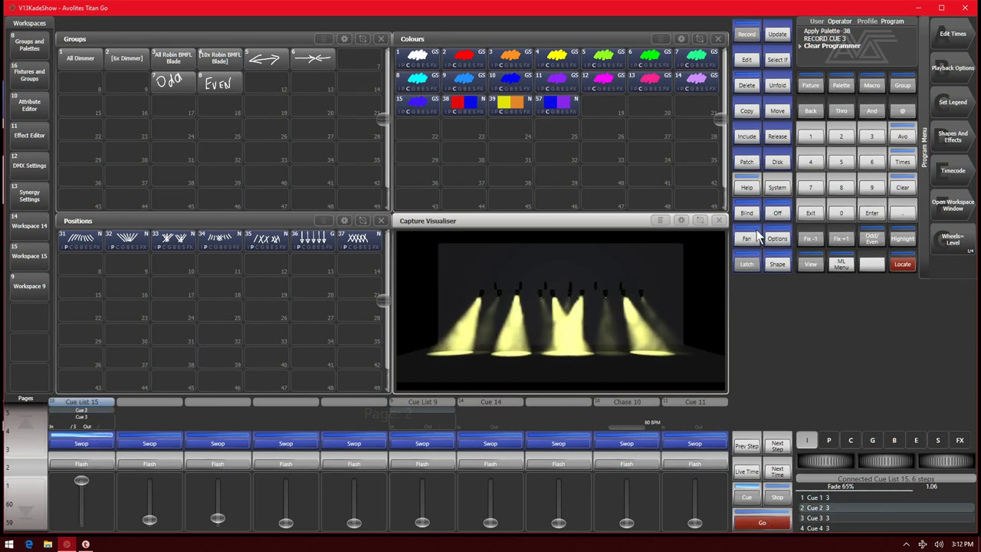
pyautogui.click(958, 66)
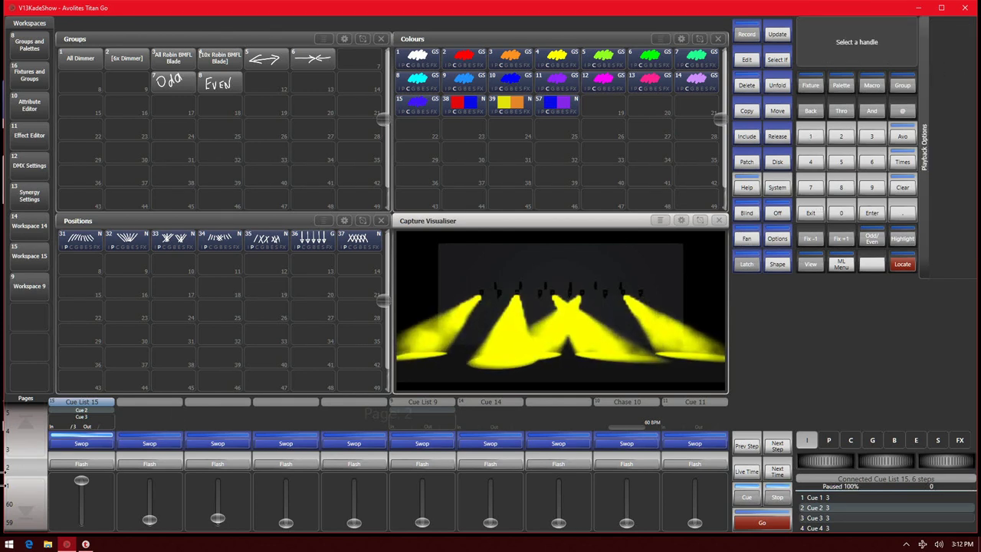
pyautogui.click(84, 438)
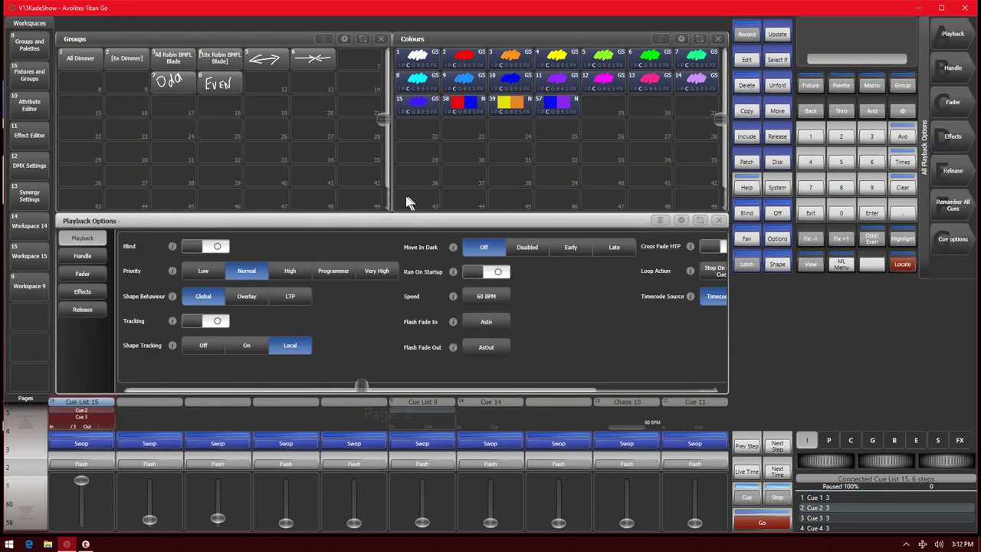
pyautogui.click(74, 275)
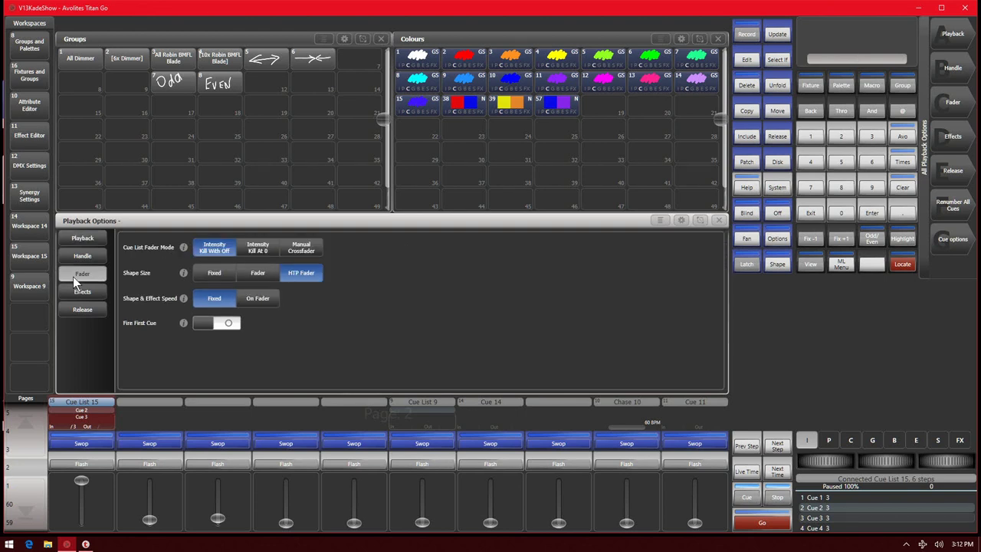
pyautogui.click(263, 252)
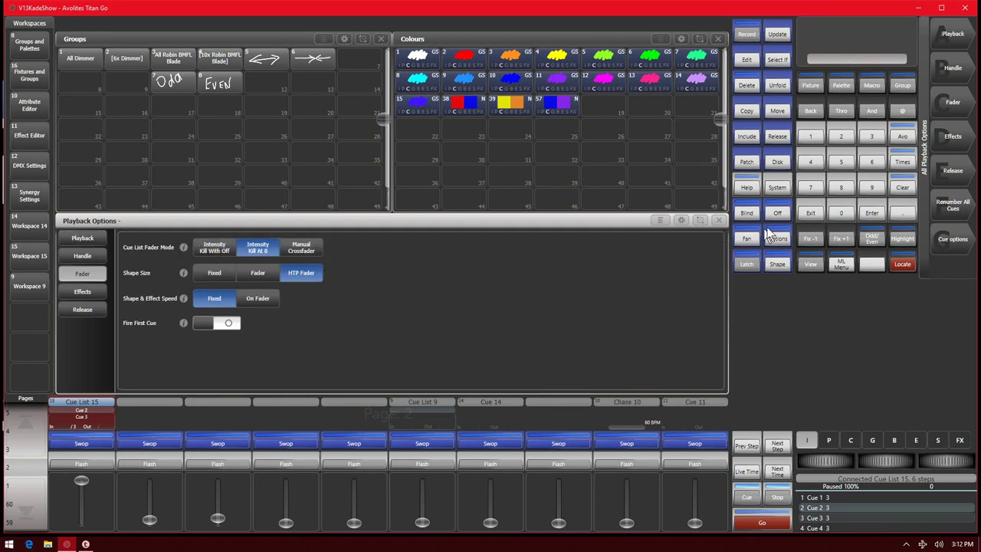
pyautogui.click(718, 220)
pyautogui.click(718, 220)
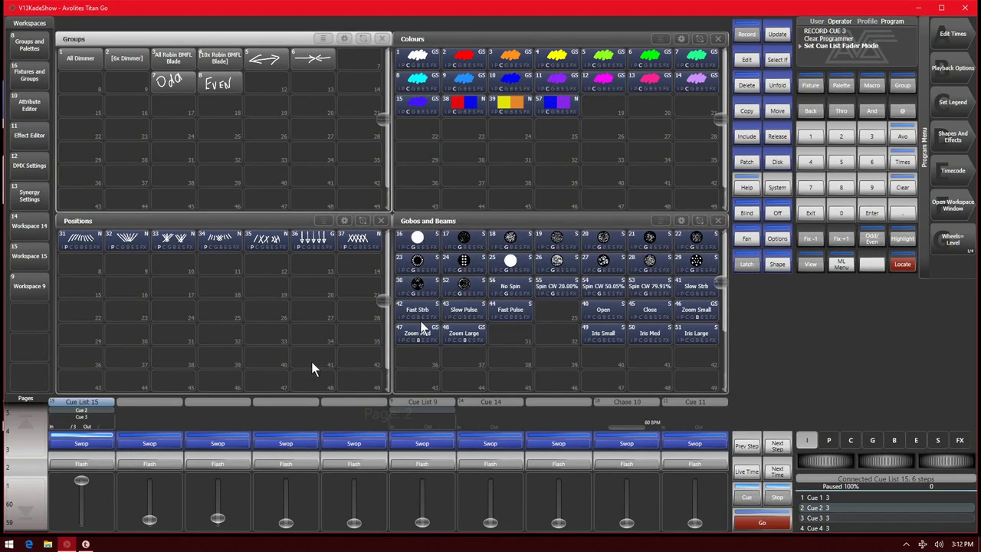
# - Reopen the Capture Visualiser, play Cue List 15 to Cue 3, and lower its fader to zero
pyautogui.click(966, 204)
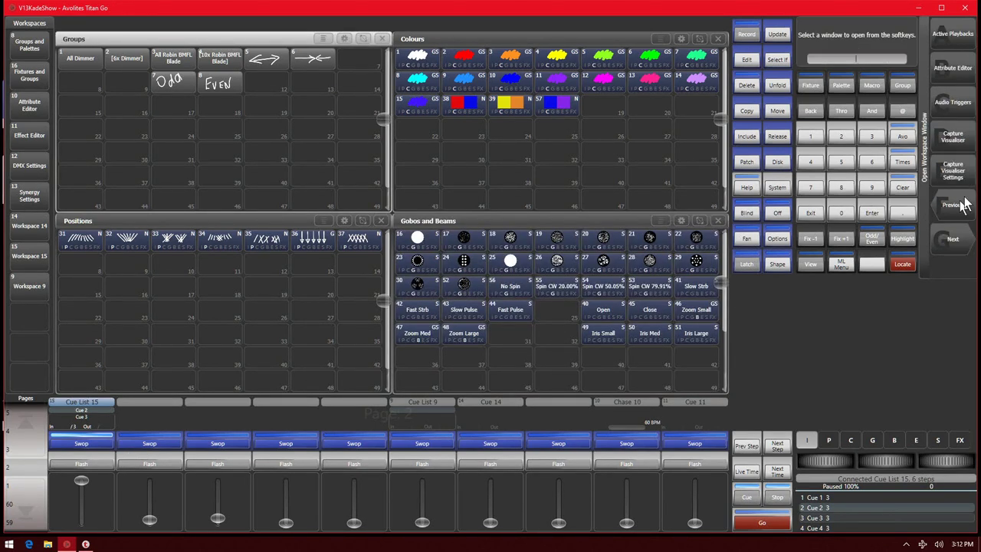
pyautogui.click(954, 136)
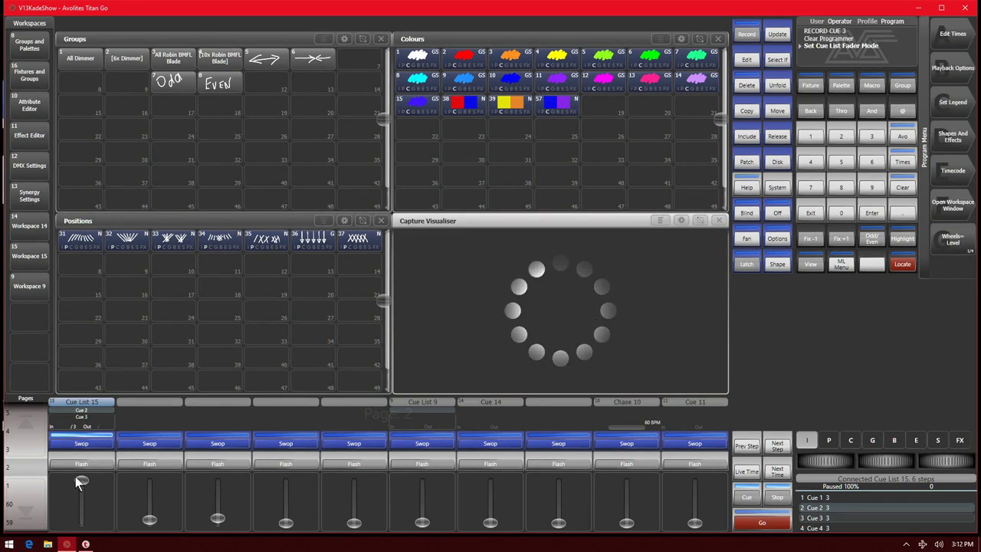
pyautogui.moveTo(79, 481); pyautogui.dragTo(79, 461)
pyautogui.click(779, 523)
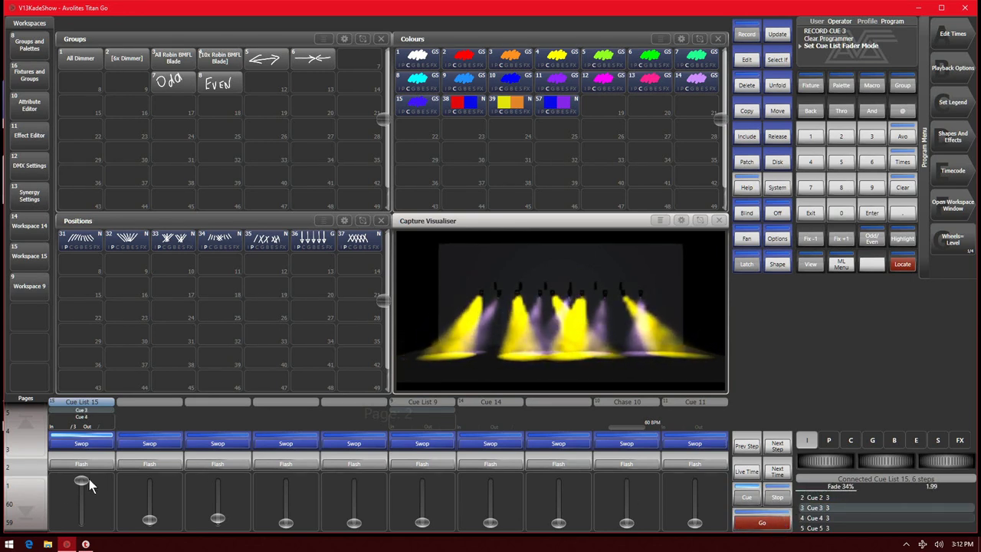
pyautogui.moveTo(89, 481); pyautogui.dragTo(86, 545)
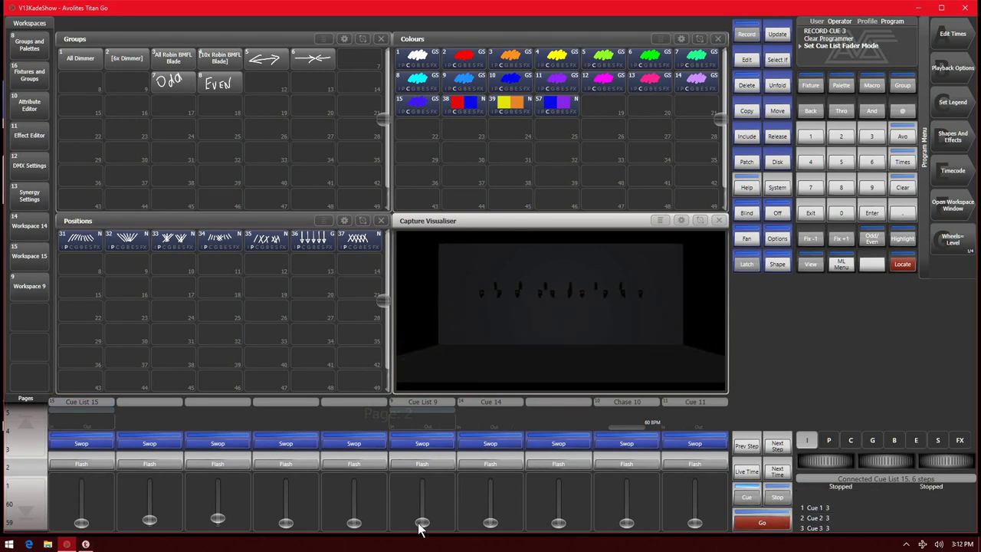
# - Raise Cue List 9's fader to full, connect the playback controls to it, and play to Cue 2
pyautogui.moveTo(424, 523); pyautogui.dragTo(423, 480)
pyautogui.click(771, 525)
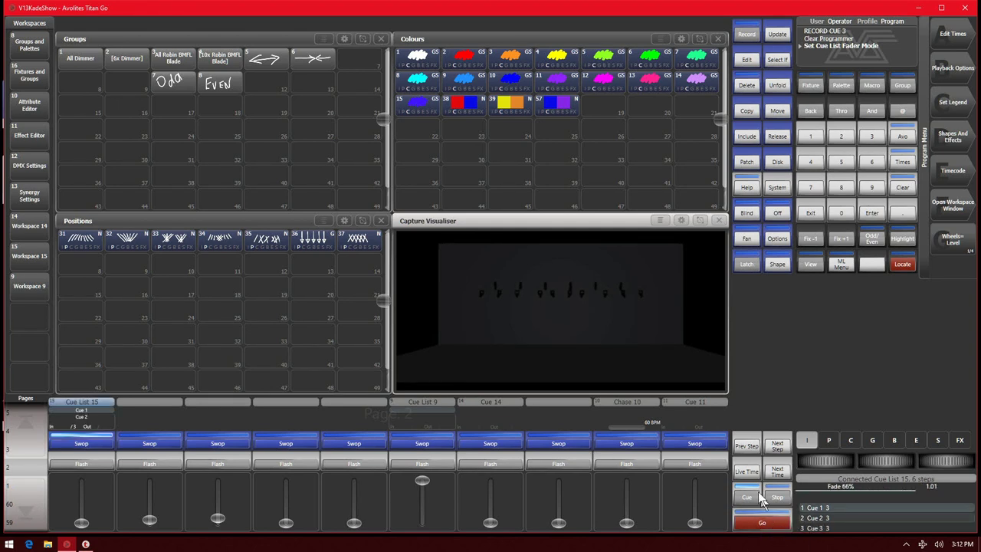
pyautogui.click(755, 497)
pyautogui.click(428, 463)
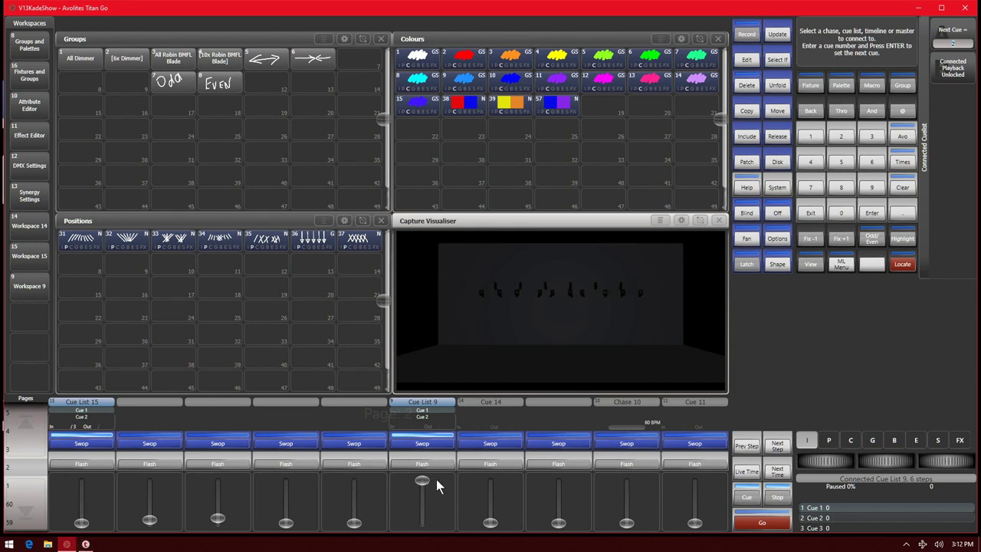
pyautogui.moveTo(436, 485); pyautogui.dragTo(422, 443)
pyautogui.click(763, 523)
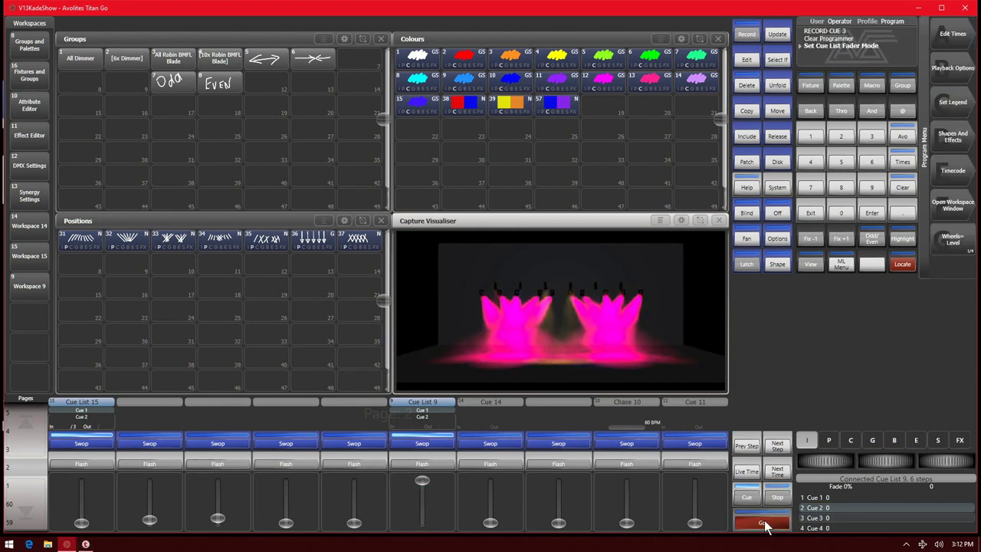
# - Play Cue List 9 on to Cue 4, releasing Cue List 15 along the way
pyautogui.click(762, 523)
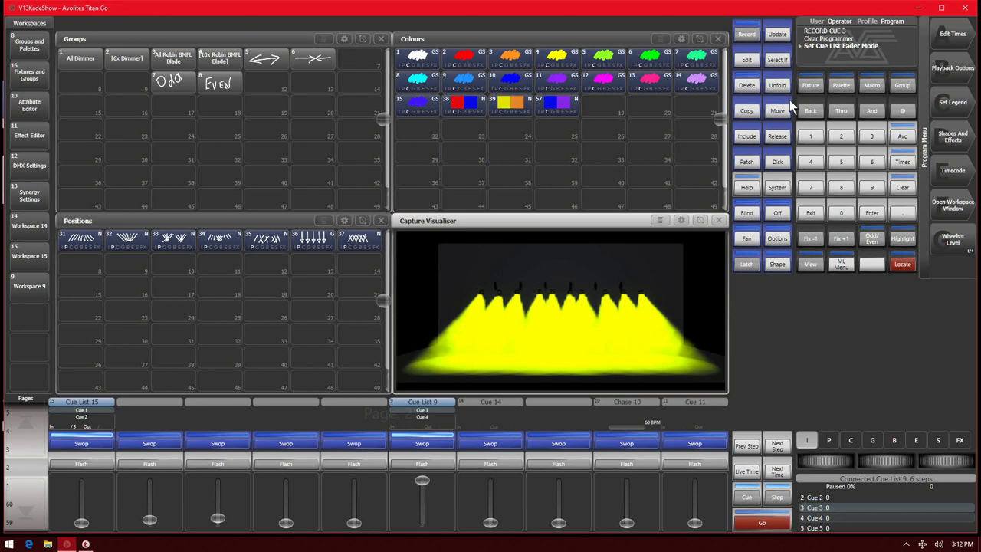
pyautogui.click(787, 140)
pyautogui.click(92, 447)
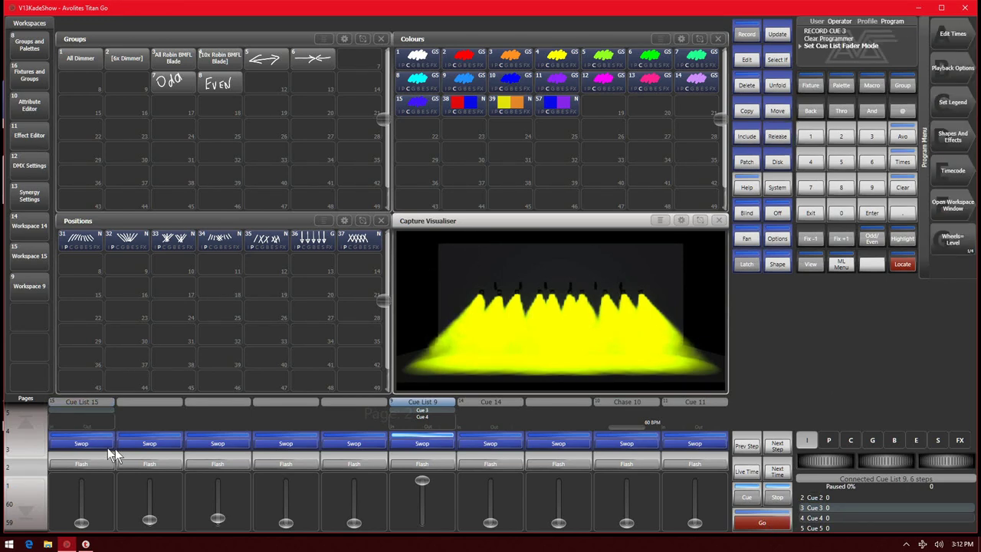
pyautogui.click(748, 522)
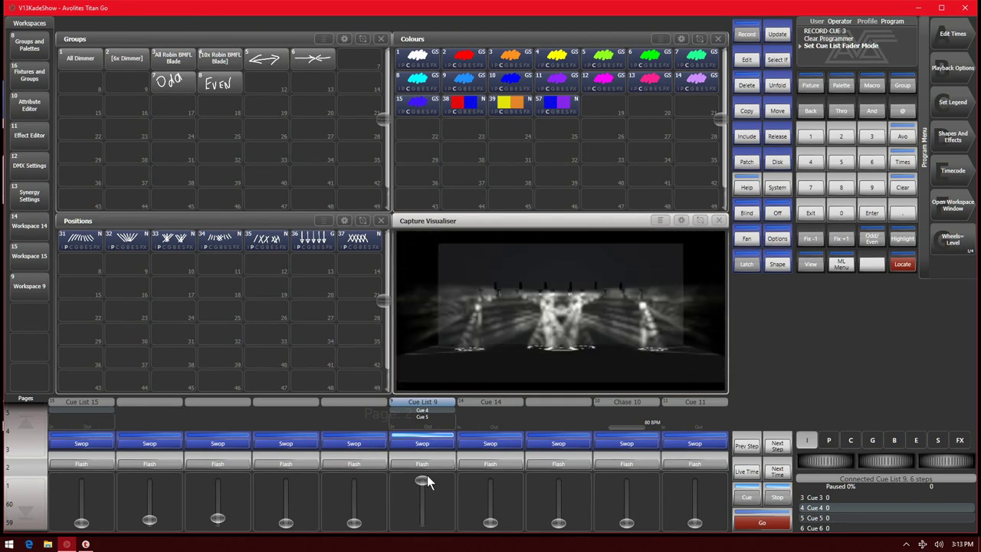
# - Lower Cue List 9's fader to zero and release the cue list
pyautogui.moveTo(424, 482); pyautogui.dragTo(422, 523)
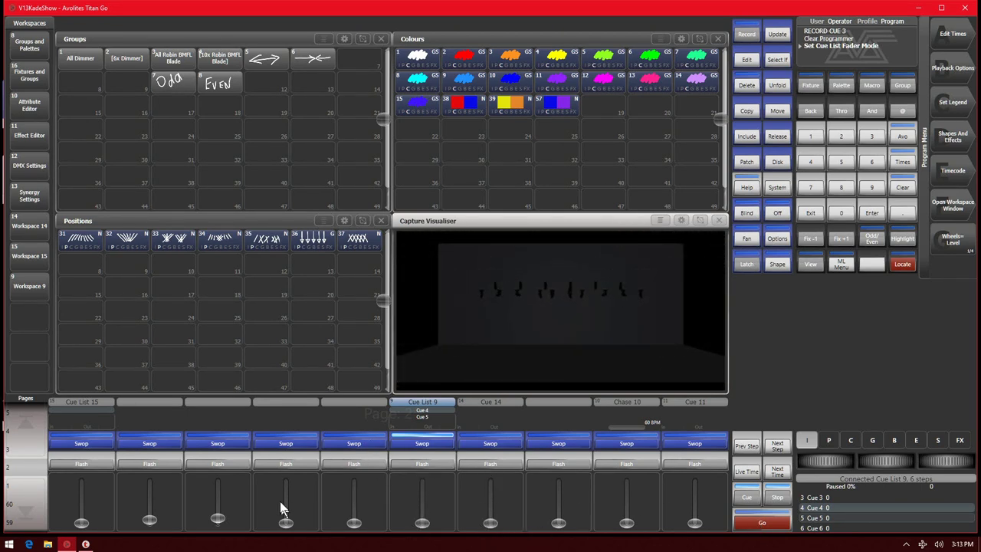
pyautogui.moveTo(695, 523)
pyautogui.mouseDown()
pyautogui.moveTo(697, 473)
pyautogui.moveTo(695, 523)
pyautogui.mouseUp()
pyautogui.click(779, 138)
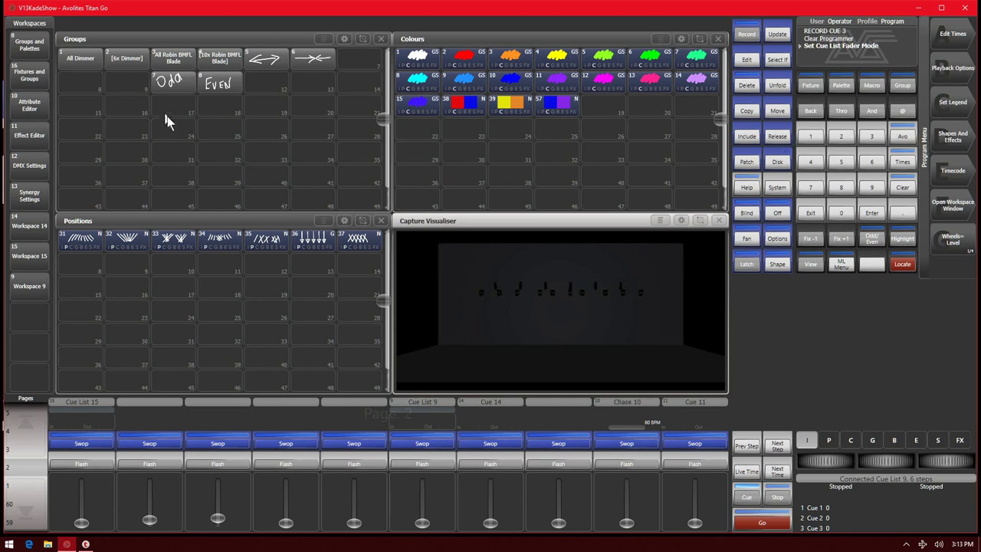
# - Locate the All Robin BMFL Blade group and give it the yellow colour palette and position palette 34
pyautogui.click(188, 67)
pyautogui.click(903, 264)
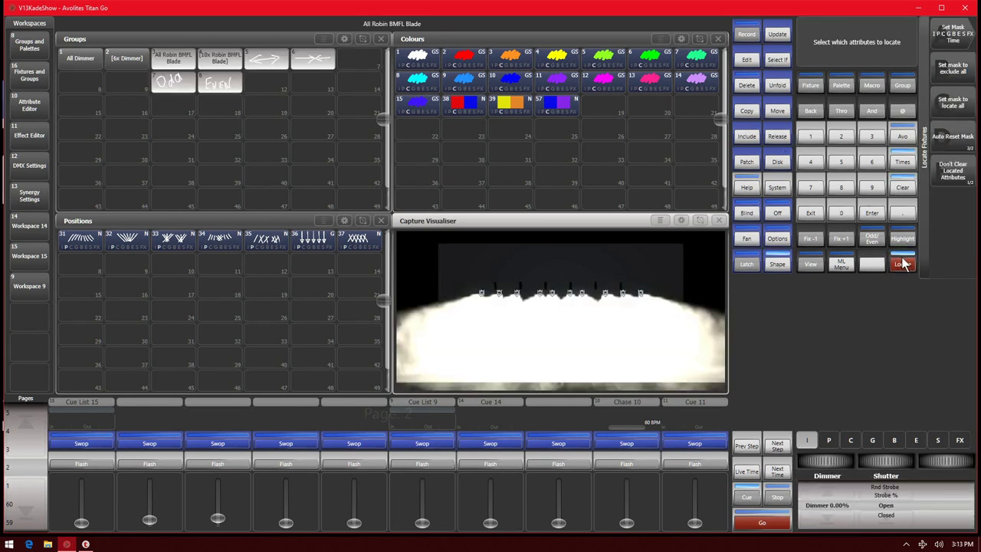
pyautogui.click(557, 58)
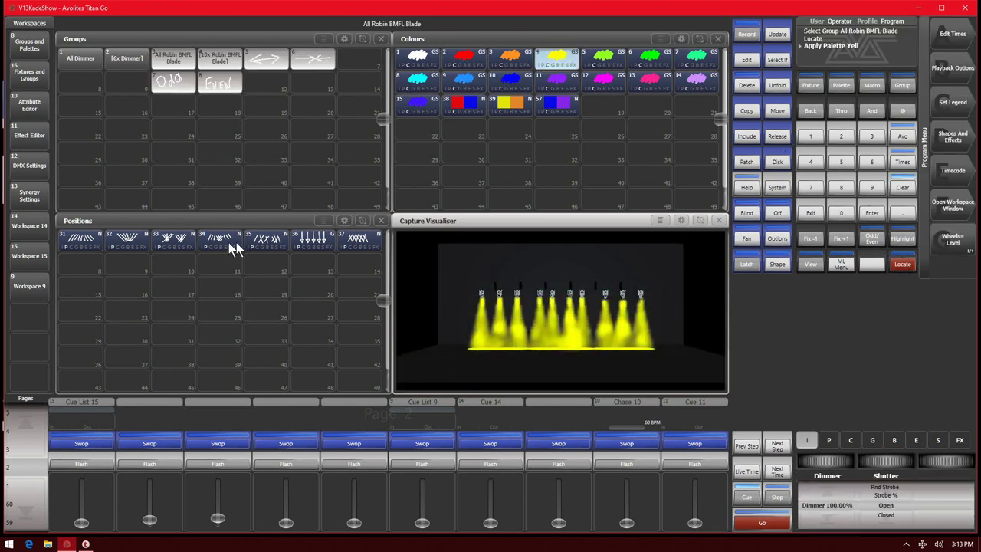
pyautogui.click(238, 244)
# - Record the yellow look as a memory on the free playback between Cue 14 and Chase 10, and clear the programmer
pyautogui.click(748, 34)
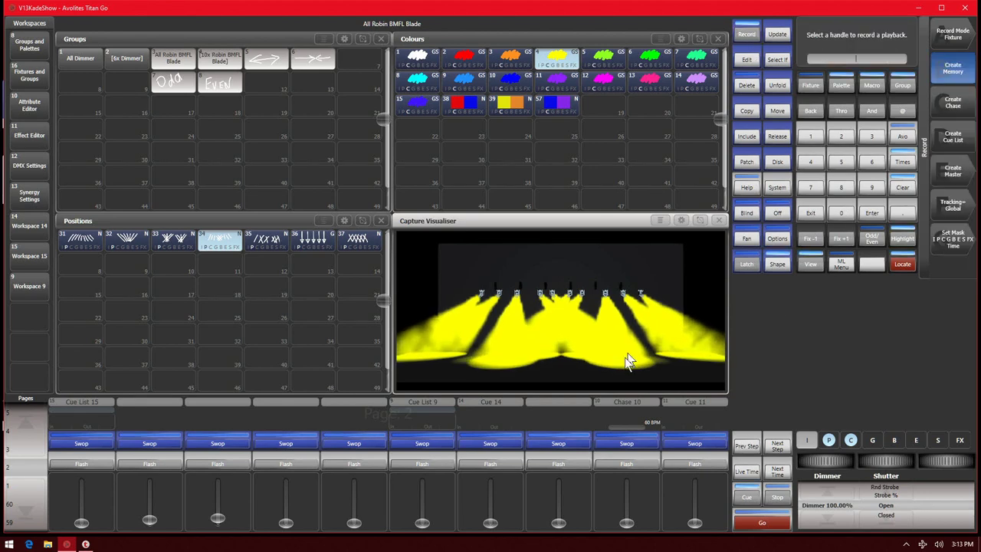
pyautogui.click(567, 443)
pyautogui.click(904, 185)
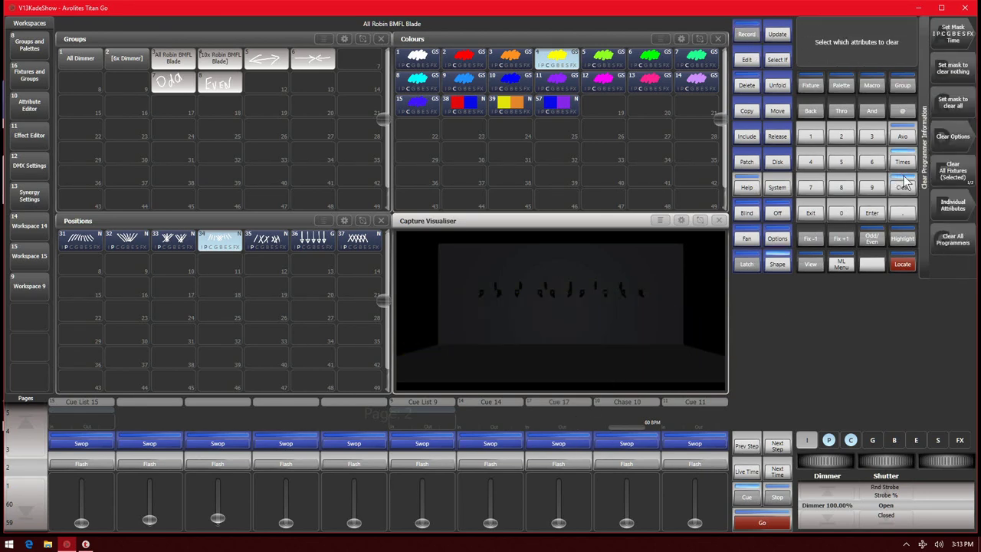
pyautogui.click(904, 184)
pyautogui.moveTo(558, 524); pyautogui.dragTo(523, 537)
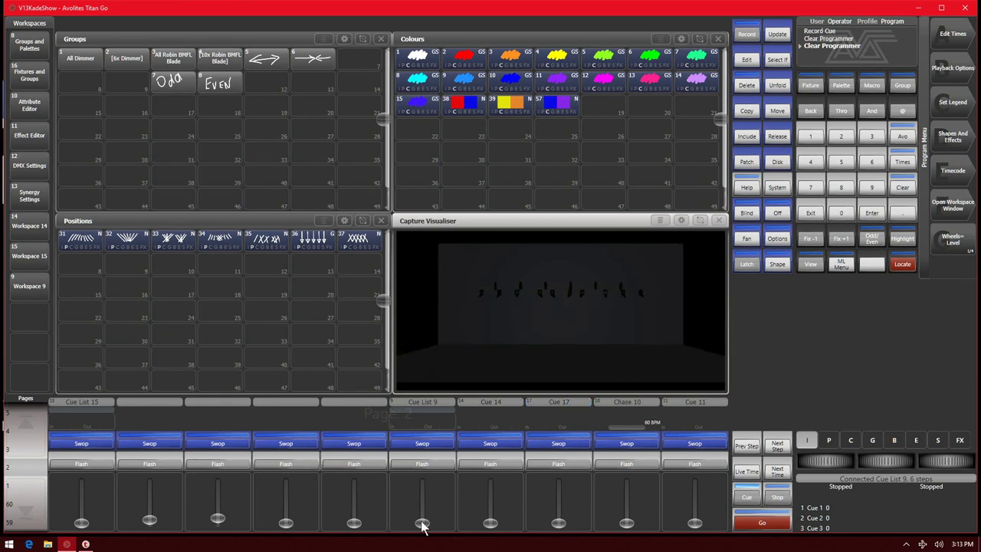
# - Raise Cue List 9's fader to full, play it to Cue 4, and lower the fader to zero
pyautogui.moveTo(423, 524); pyautogui.dragTo(428, 432)
pyautogui.click(778, 524)
pyautogui.click(778, 525)
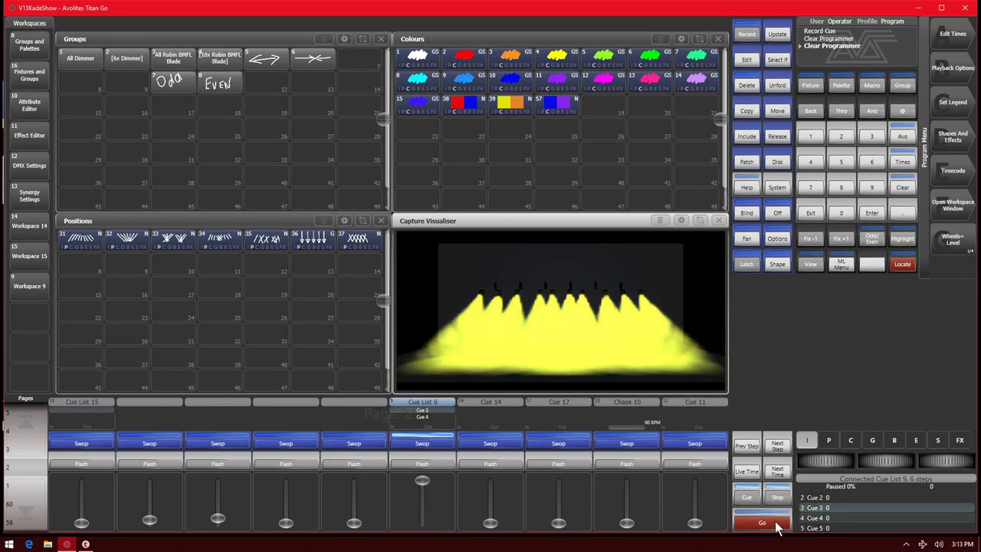
pyautogui.click(777, 524)
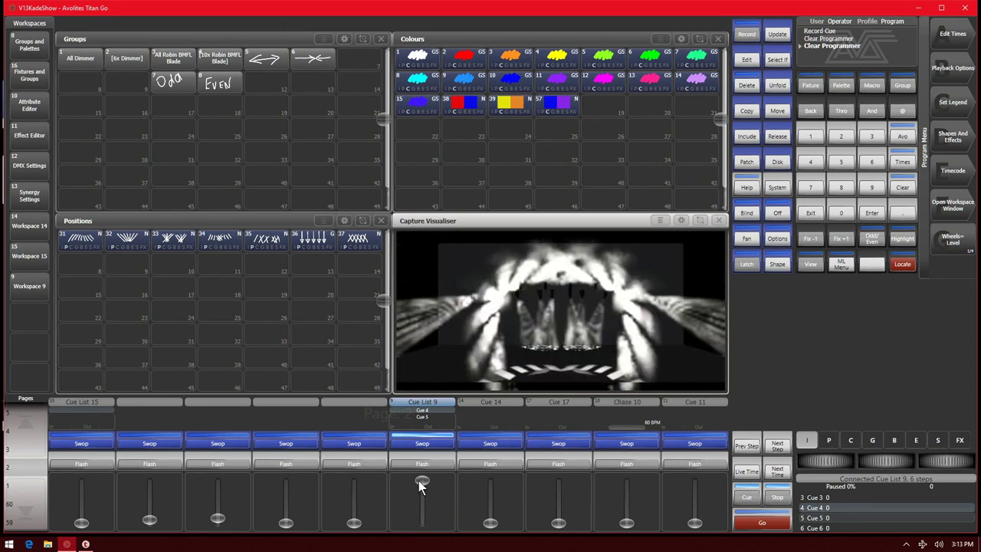
pyautogui.moveTo(420, 481); pyautogui.dragTo(428, 543)
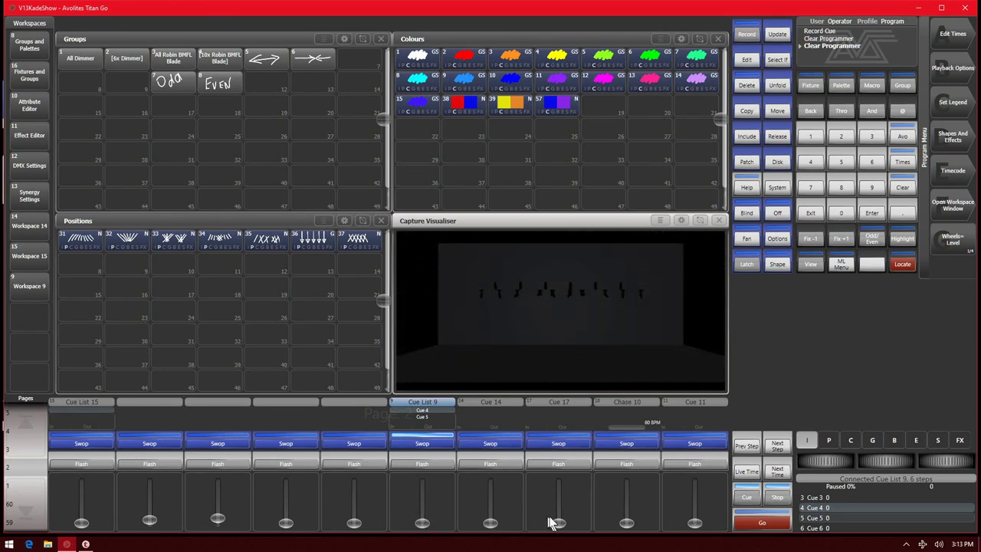
# - Raise Cue 17's fader to full while Cue List 9 stays active
pyautogui.moveTo(562, 518); pyautogui.dragTo(559, 460)
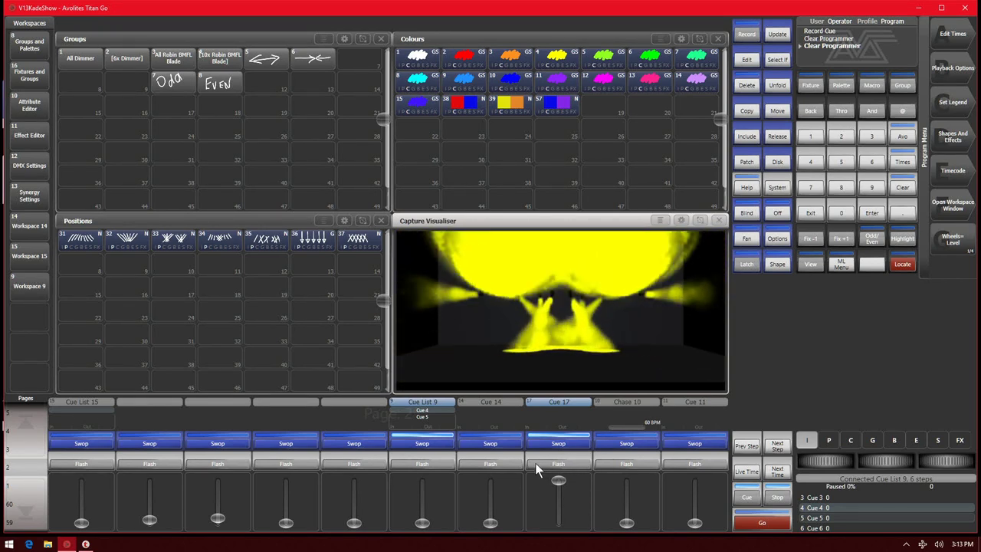
pyautogui.click(777, 135)
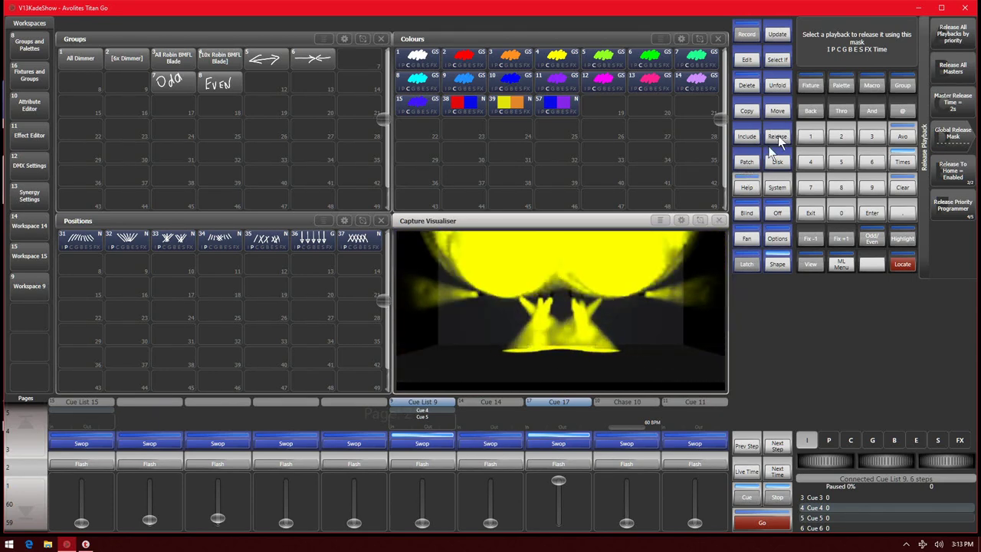
pyautogui.click(779, 136)
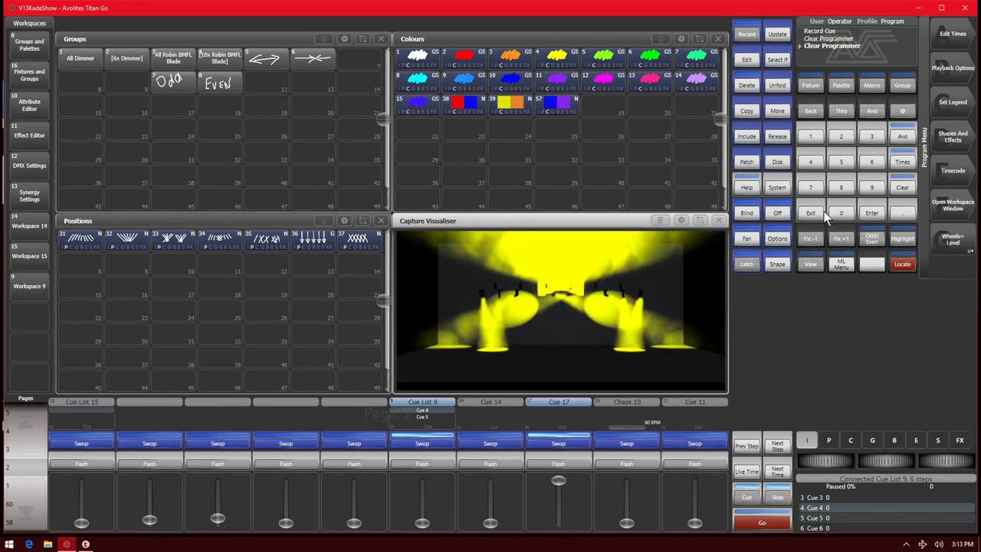
# - Open the Active Playbacks window and release Cue List 9 from it
pyautogui.click(953, 204)
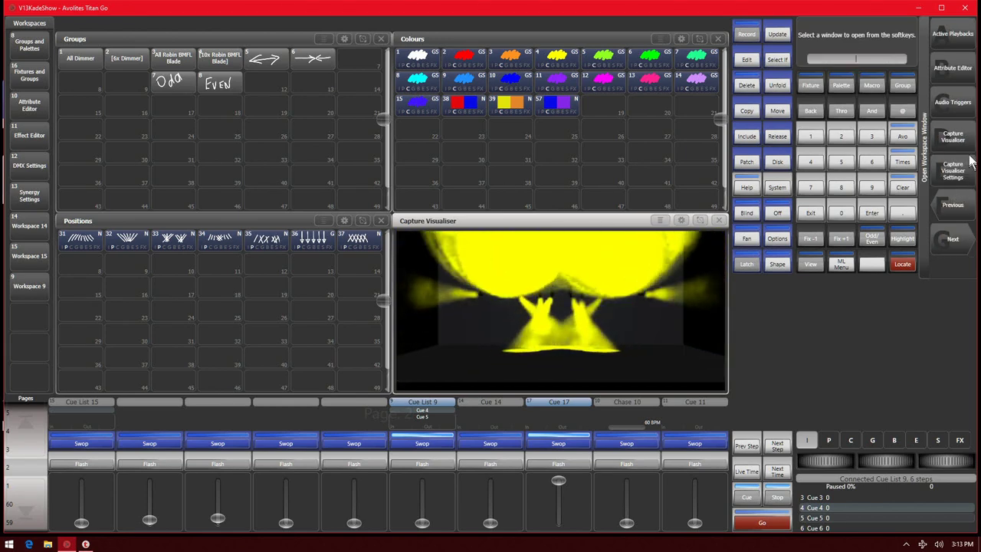
pyautogui.click(953, 240)
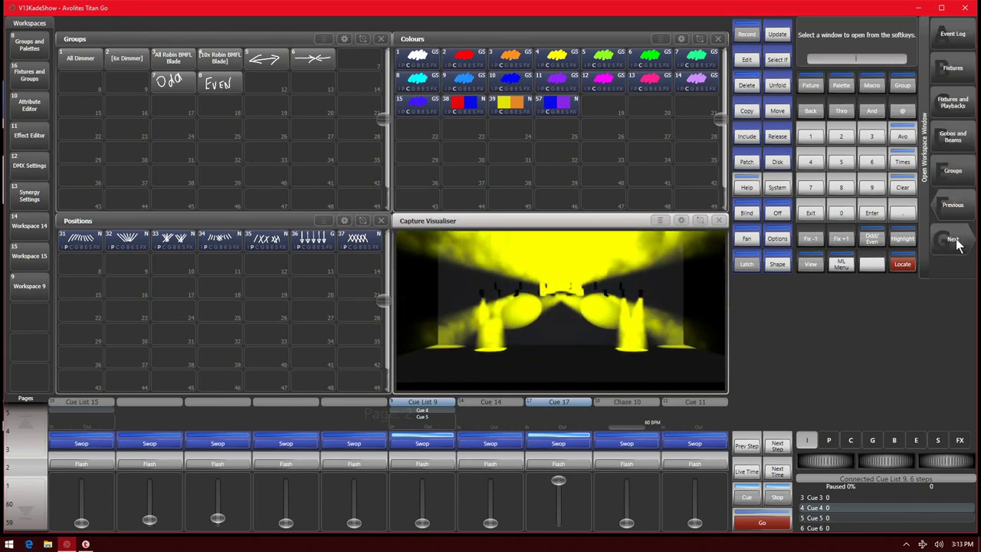
pyautogui.click(954, 206)
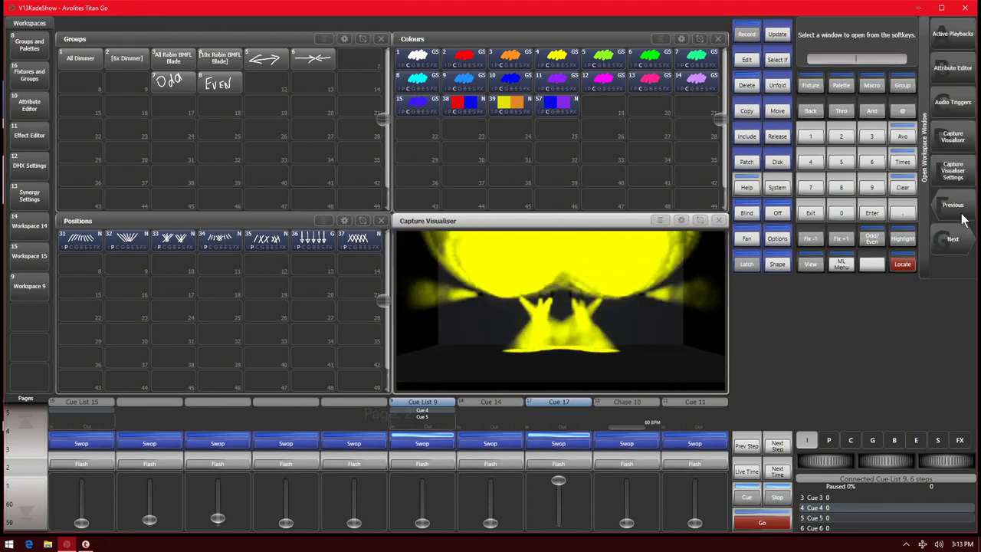
pyautogui.click(953, 34)
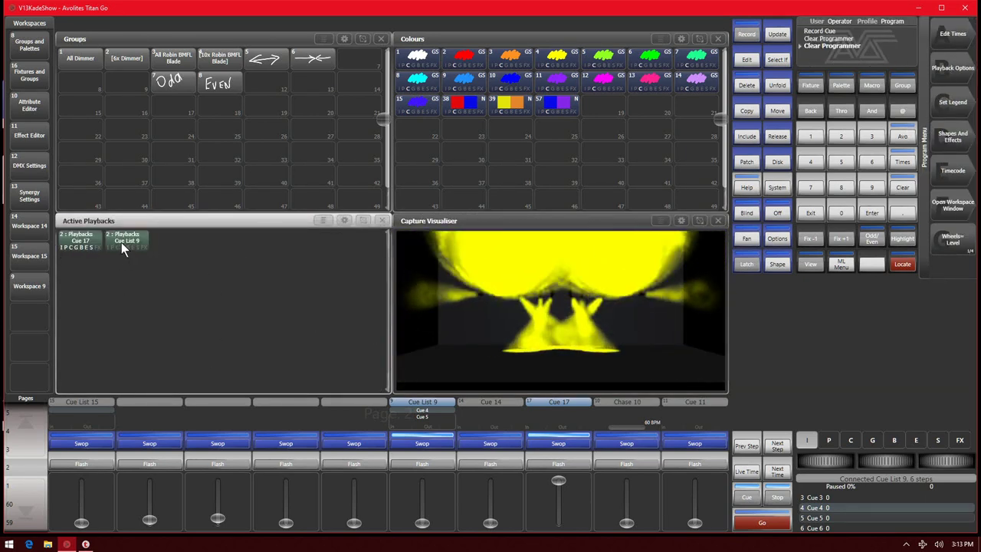
pyautogui.click(778, 136)
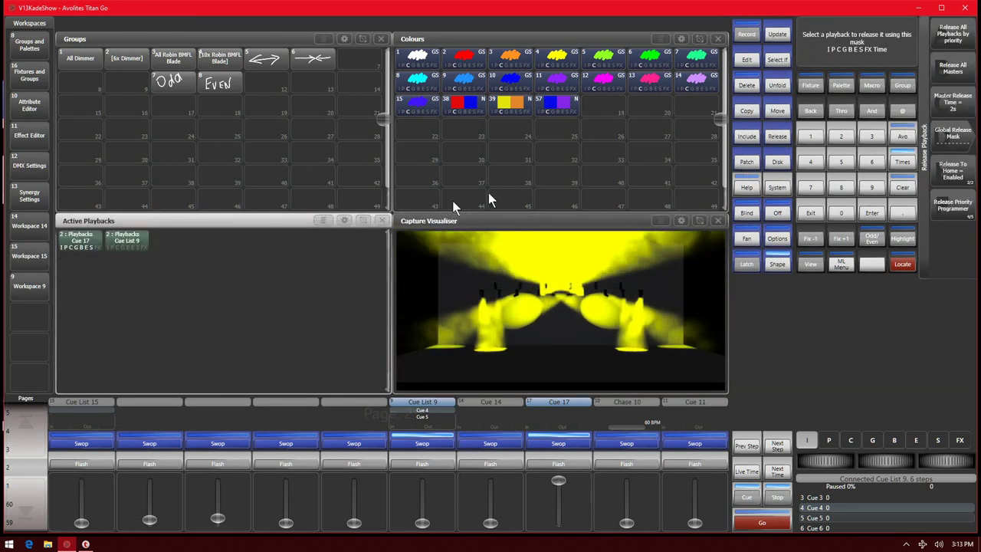
pyautogui.click(126, 240)
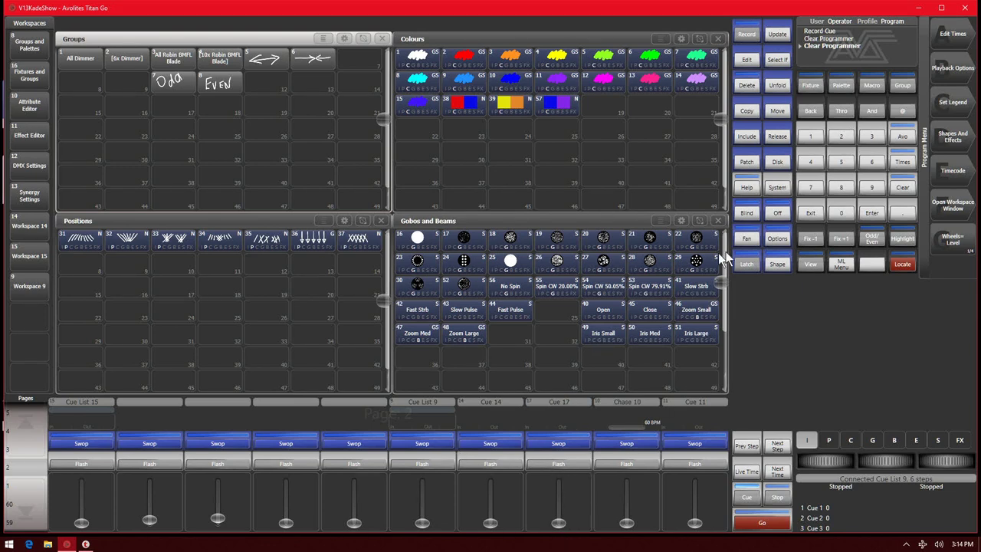
# - Reopen the Capture Visualiser window in the workspace
pyautogui.click(953, 205)
pyautogui.click(953, 142)
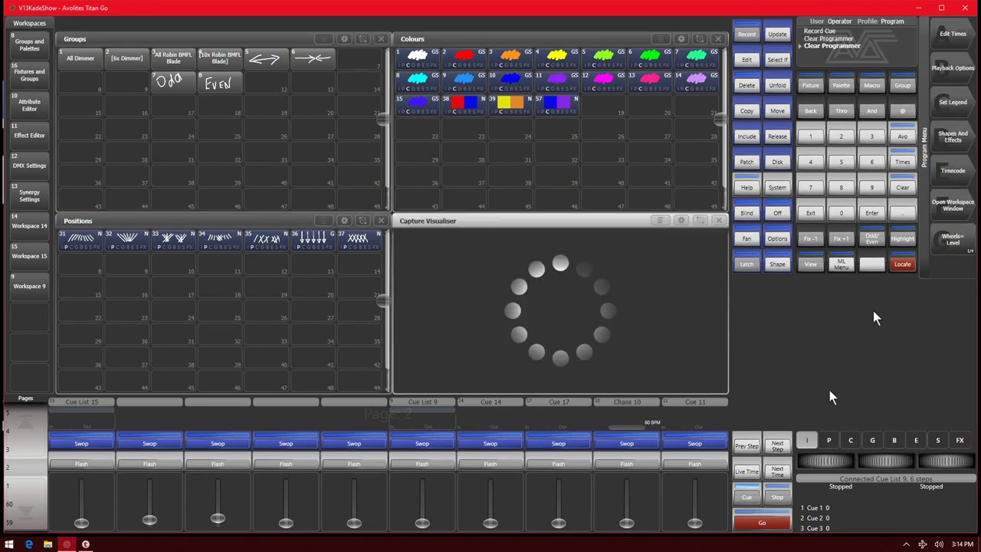
pyautogui.moveTo(558, 522)
pyautogui.mouseDown()
pyautogui.moveTo(560, 504)
pyautogui.moveTo(550, 541)
pyautogui.moveTo(548, 457)
pyautogui.moveTo(548, 537)
pyautogui.mouseUp()
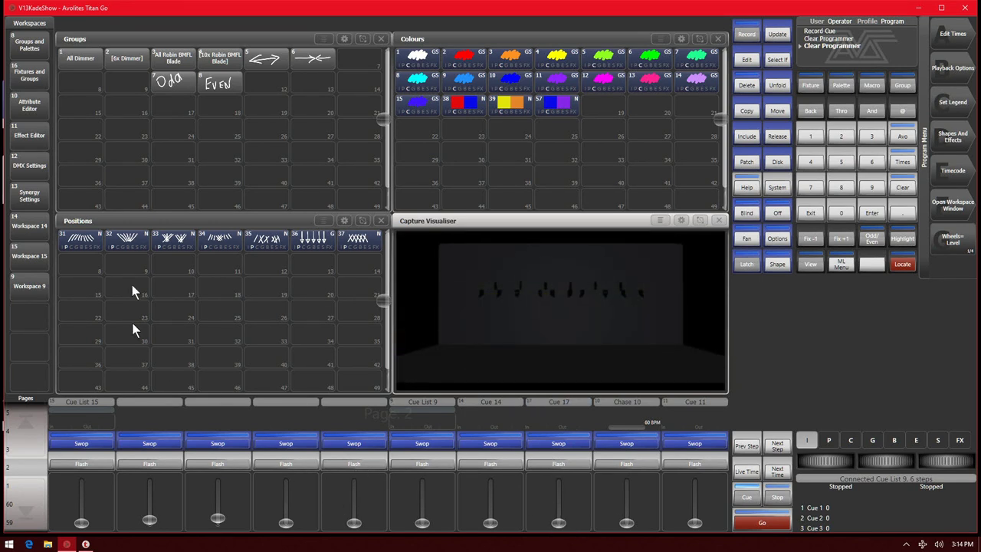
# - With All Robin BMFL Blade selected and Cue 17 at full, create a cue list on the fourth playback in Channel record mode
pyautogui.click(190, 61)
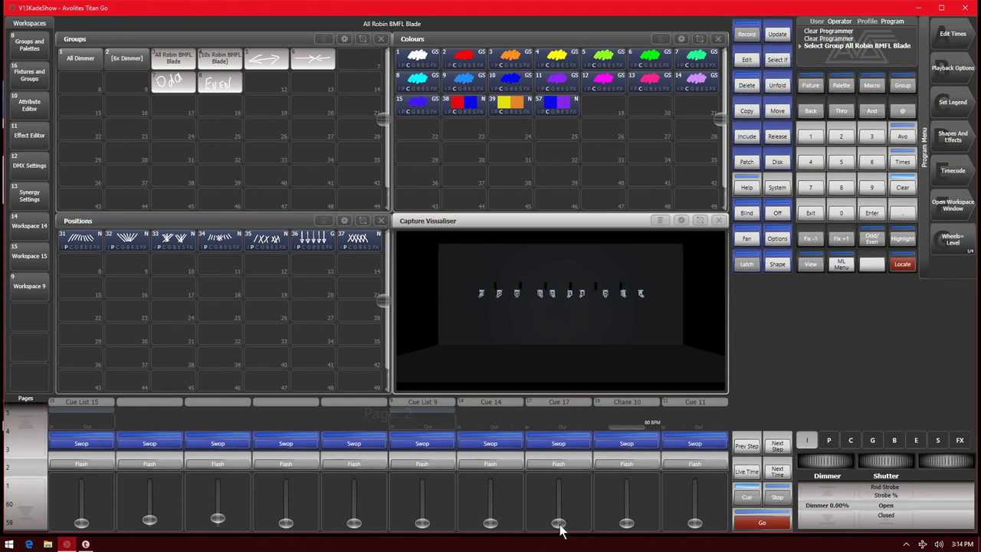
pyautogui.moveTo(559, 525); pyautogui.dragTo(555, 475)
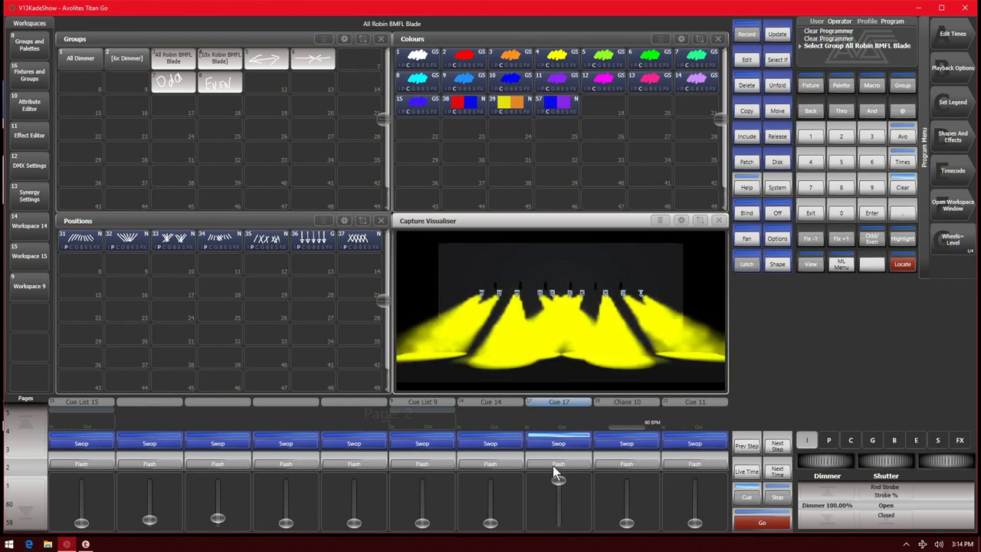
pyautogui.click(745, 30)
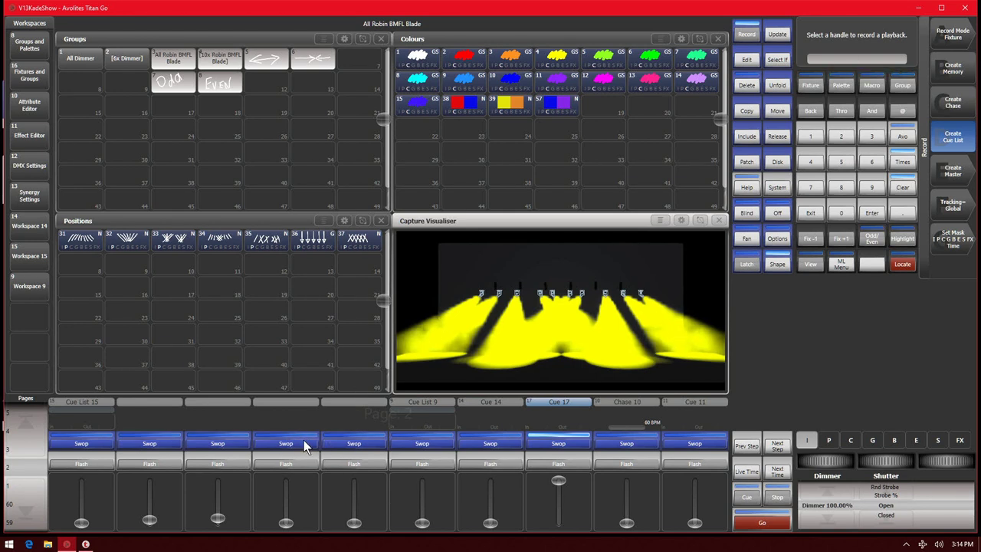
pyautogui.click(304, 443)
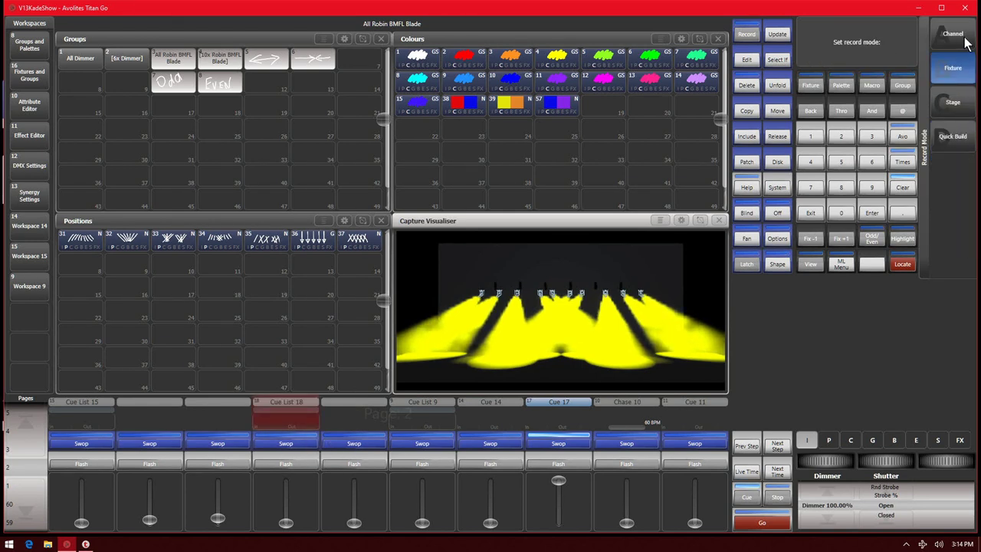
pyautogui.click(963, 43)
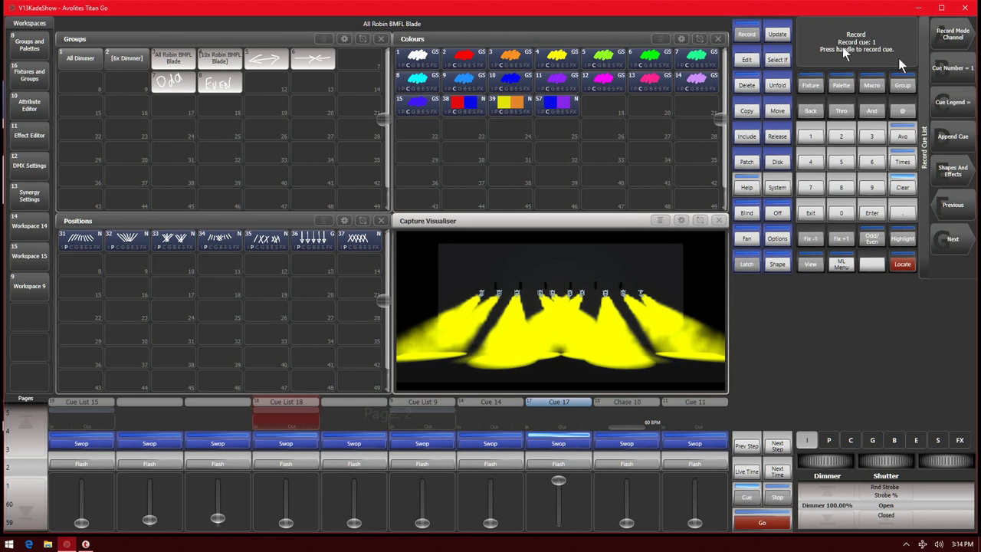
# - Record the first three cues of Cue List 18 with the red, orange and yellow colour palettes, in that order
pyautogui.click(473, 68)
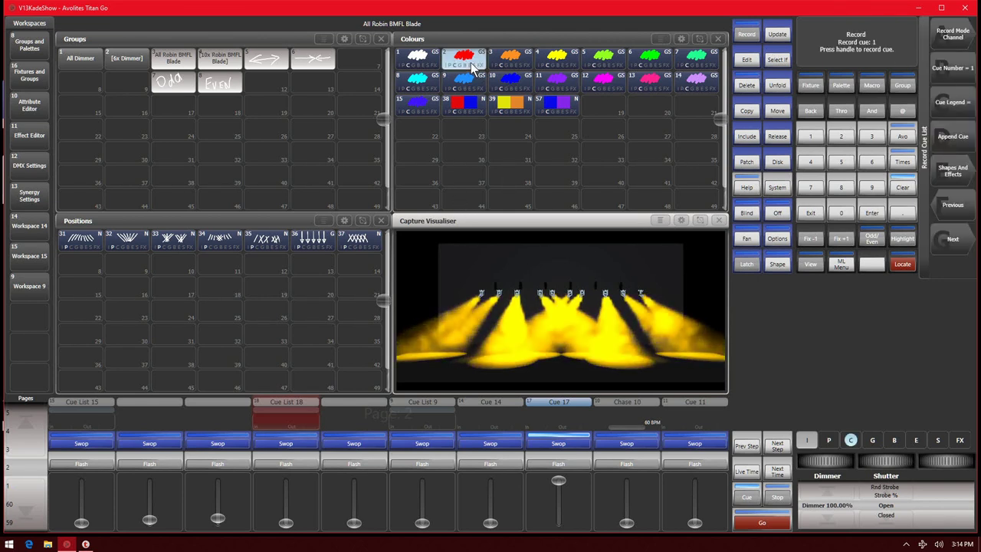
pyautogui.click(307, 443)
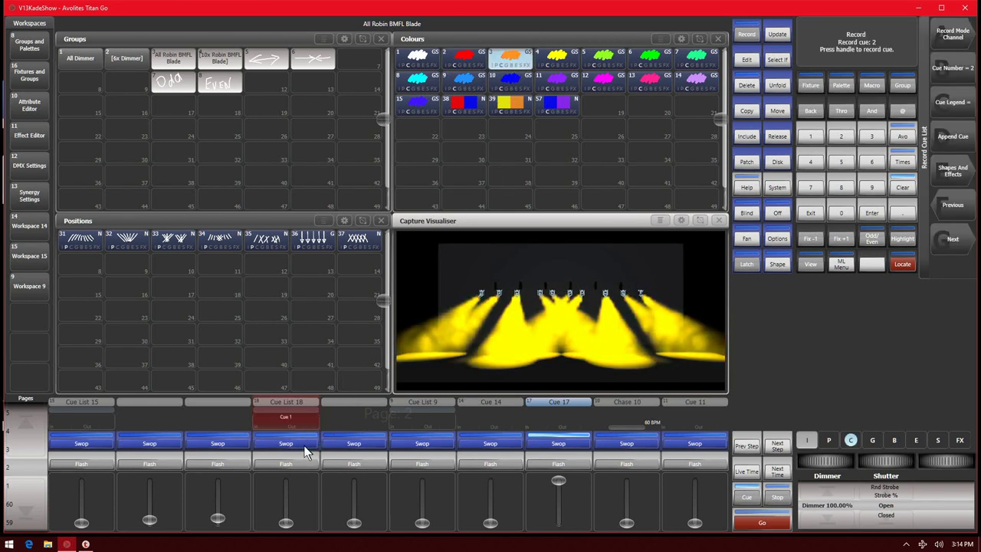
pyautogui.click(307, 445)
pyautogui.click(563, 63)
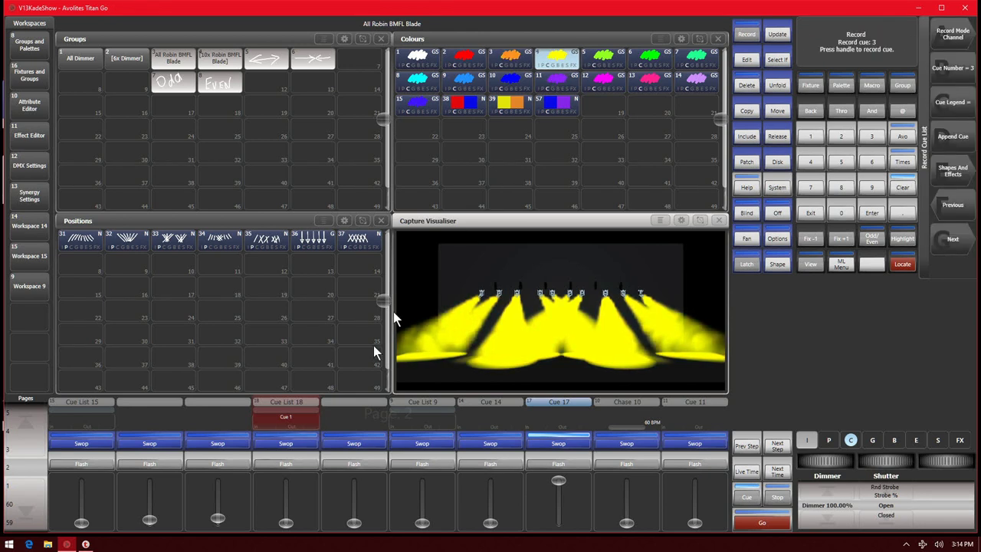
pyautogui.click(295, 443)
# - Record cues 4 to 6 of Cue List 18 with the lime, green and turquoise palettes, clear the programmer and leave record mode
pyautogui.click(600, 67)
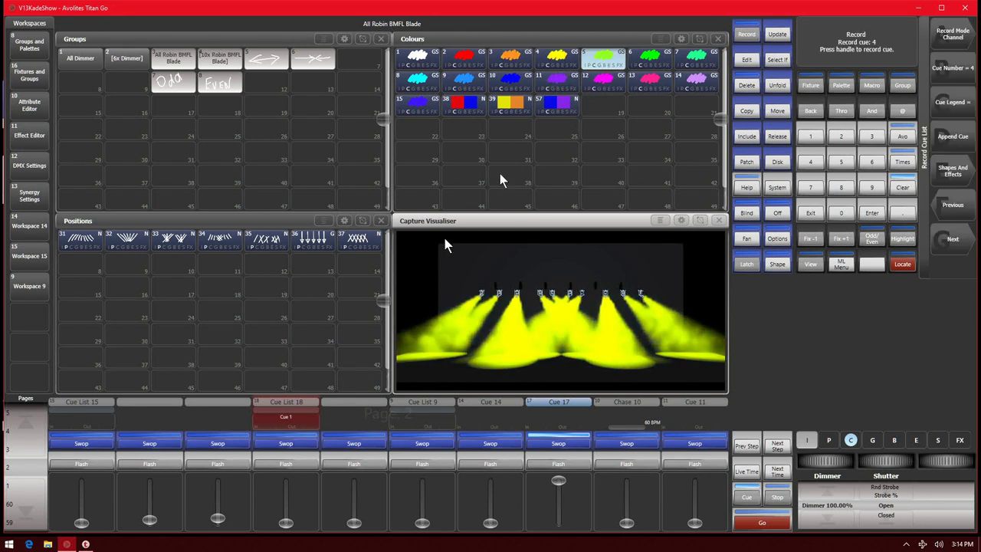
pyautogui.click(300, 444)
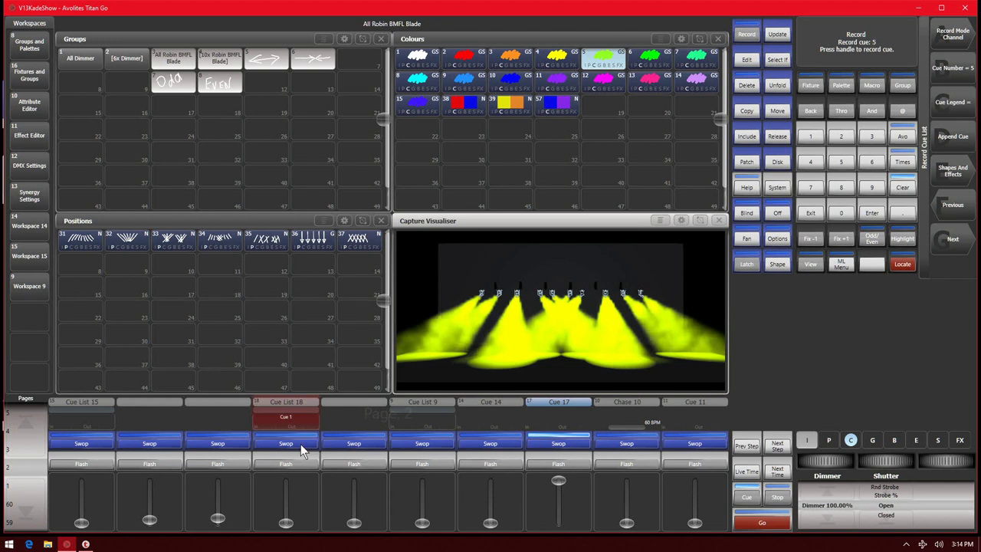
pyautogui.click(650, 61)
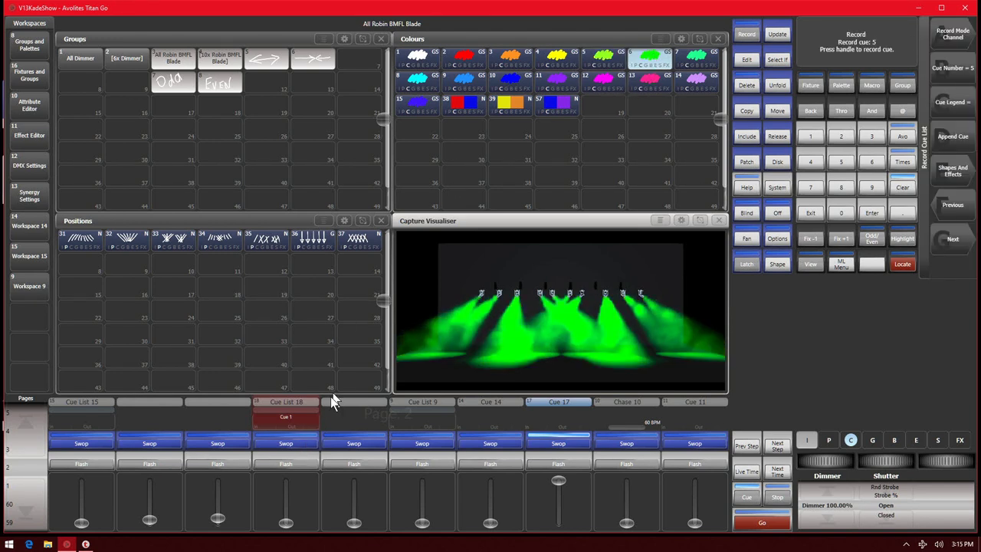
pyautogui.click(300, 443)
pyautogui.click(697, 63)
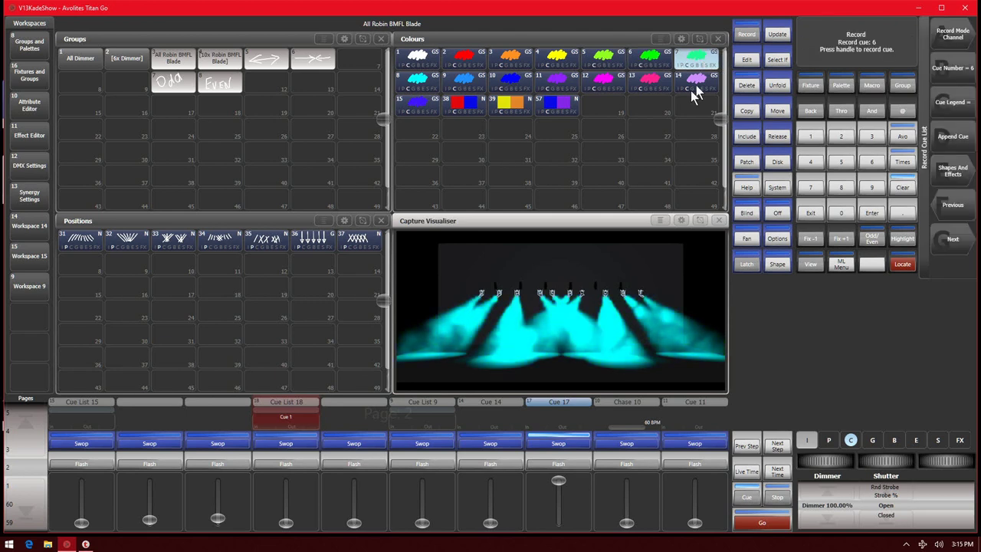
pyautogui.click(903, 187)
pyautogui.click(814, 215)
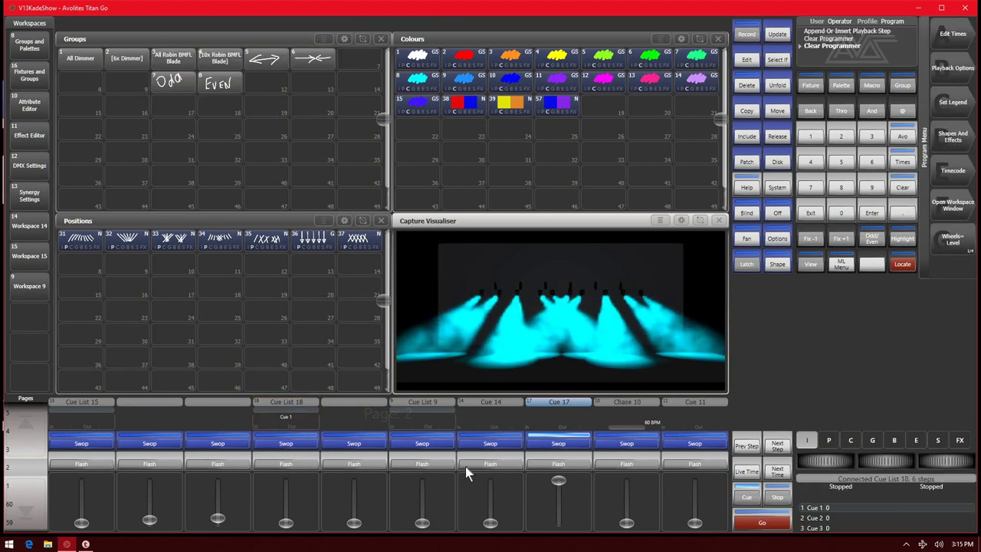
# - With Cue 17 at full, raise Cue List 18's fader to full and play its colour cues through Cue 4
pyautogui.moveTo(558, 490)
pyautogui.mouseDown()
pyautogui.moveTo(560, 502)
pyautogui.moveTo(558, 480)
pyautogui.mouseUp()
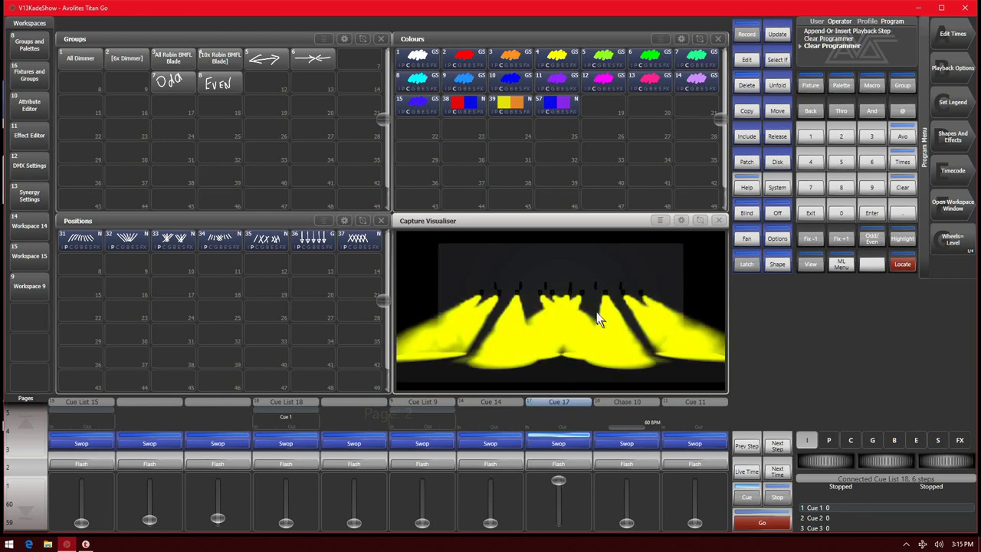
pyautogui.moveTo(286, 513); pyautogui.dragTo(300, 430)
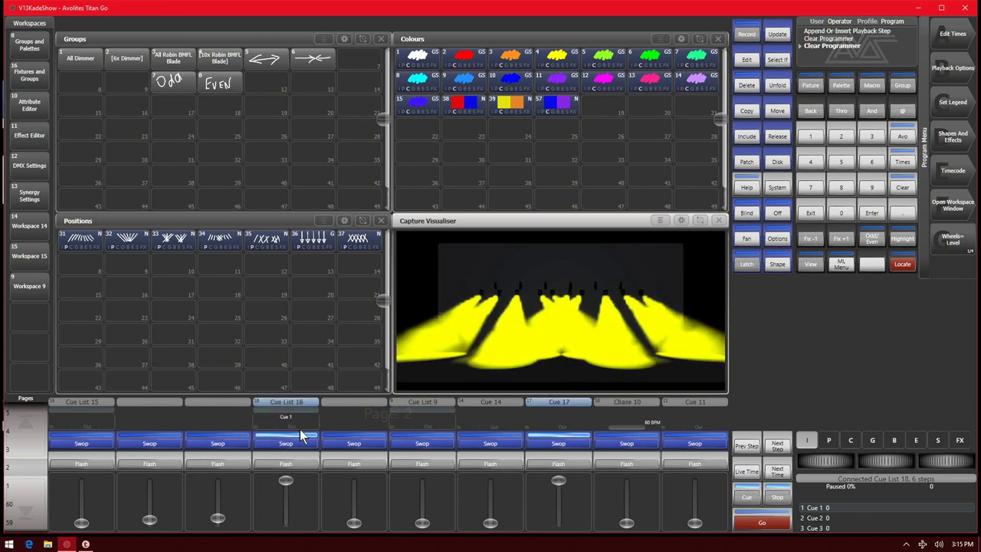
pyautogui.click(760, 524)
pyautogui.click(761, 525)
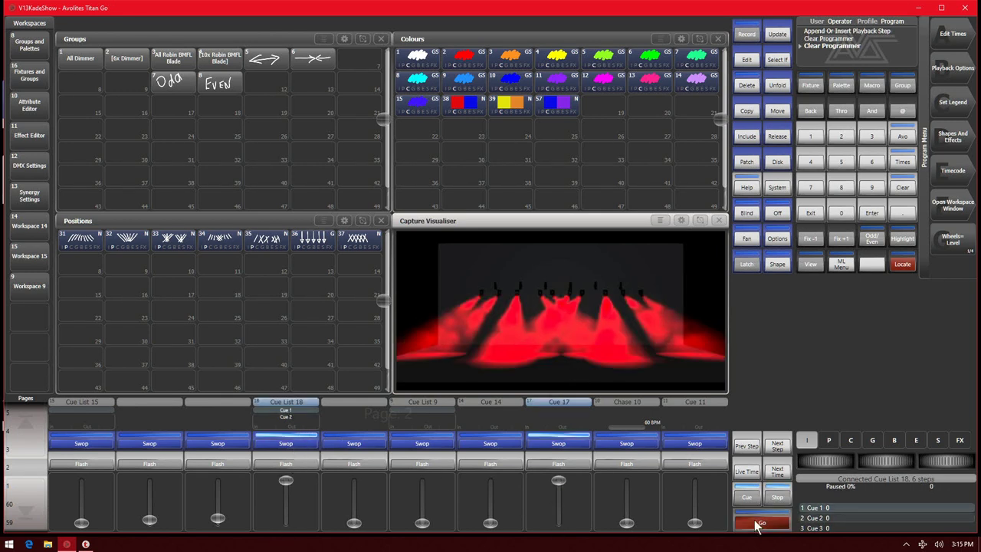
pyautogui.click(760, 525)
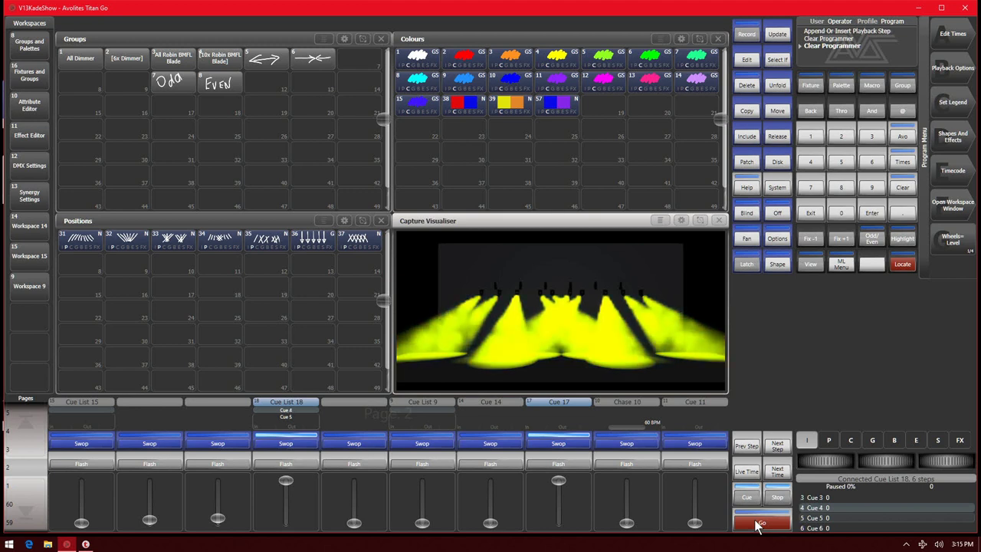
pyautogui.click(758, 524)
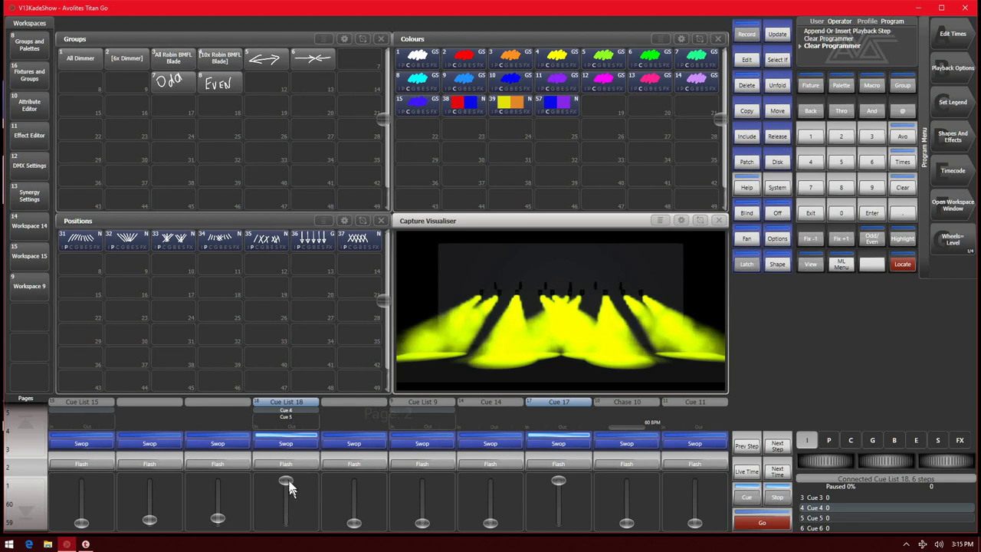
# - Lower Cue List 18's fader to zero and release the active playbacks
pyautogui.moveTo(286, 481); pyautogui.dragTo(286, 523)
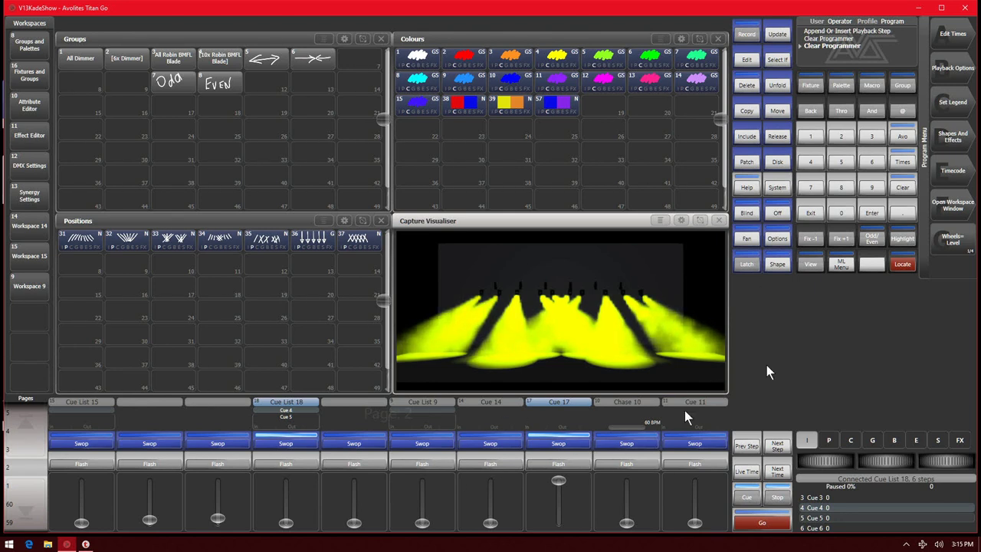
pyautogui.click(776, 137)
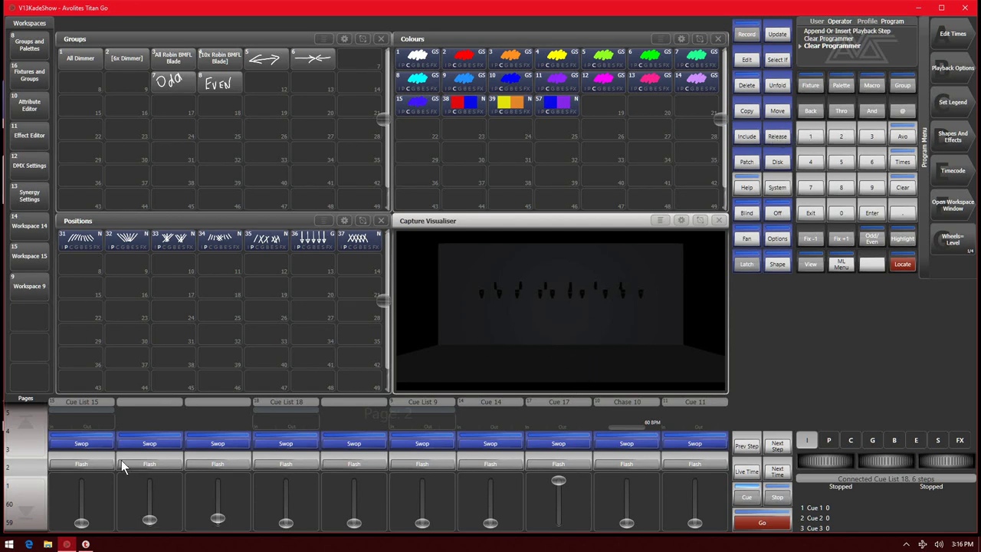
# - Raise Cue List 9's fader to full and run its cues up to Cue 3
pyautogui.moveTo(417, 517); pyautogui.dragTo(432, 450)
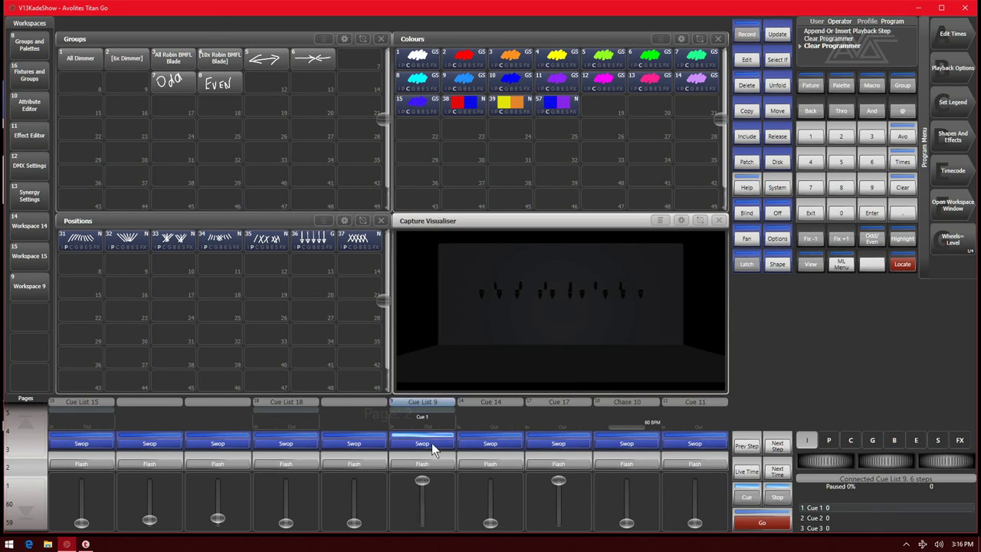
pyautogui.click(773, 522)
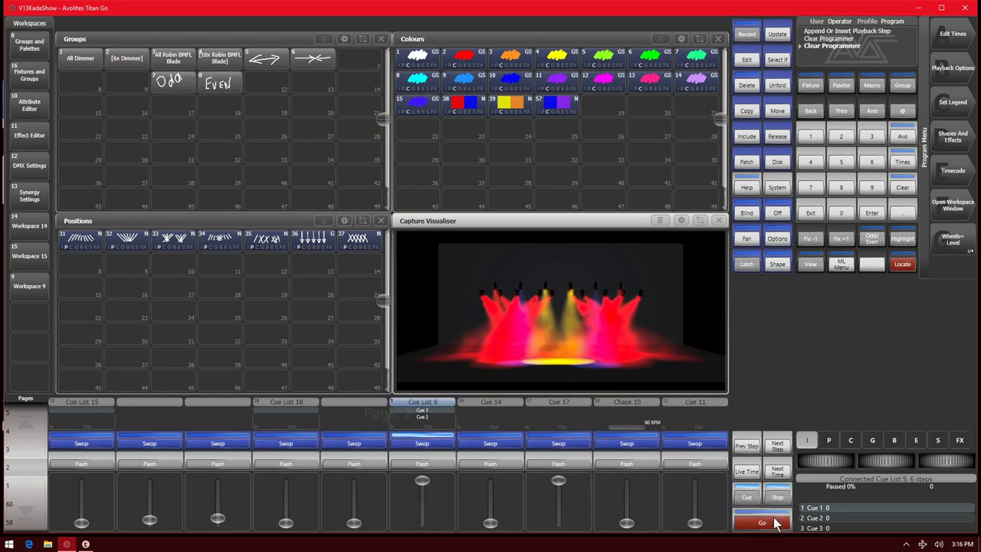
pyautogui.click(774, 522)
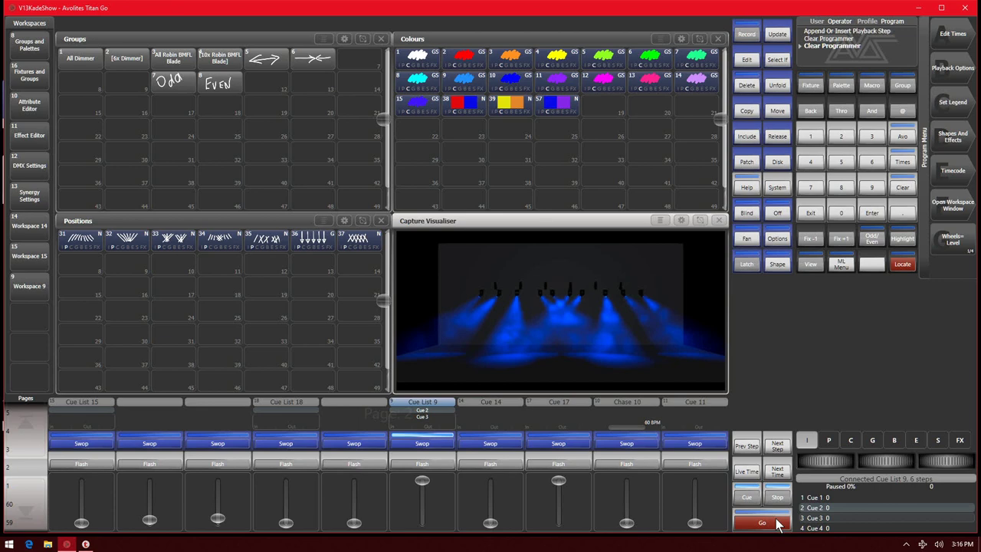
pyautogui.click(778, 524)
# - Open the playback view of Cue List 9 and set the Fade In time of all its cues to 8 seconds
pyautogui.click(435, 425)
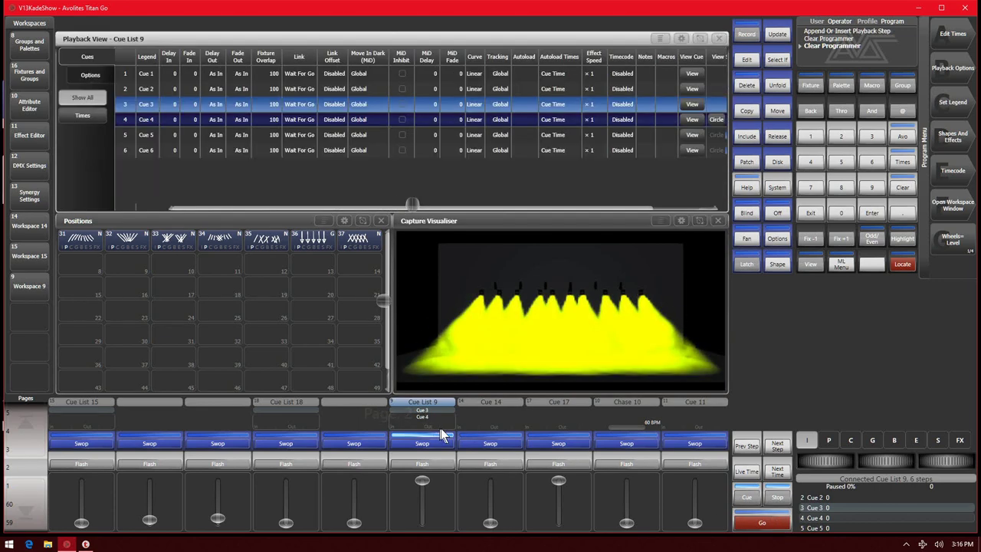
pyautogui.click(189, 57)
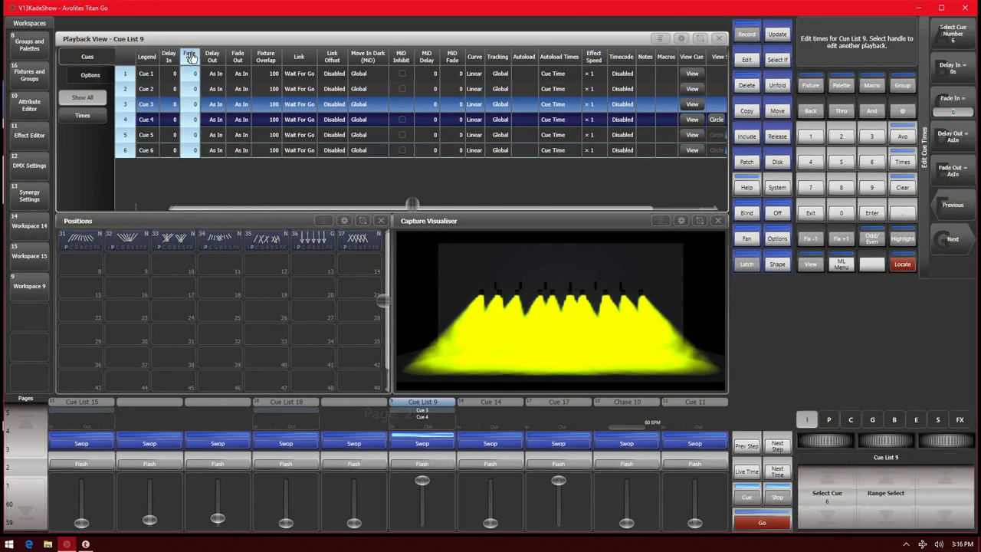
pyautogui.click(842, 188)
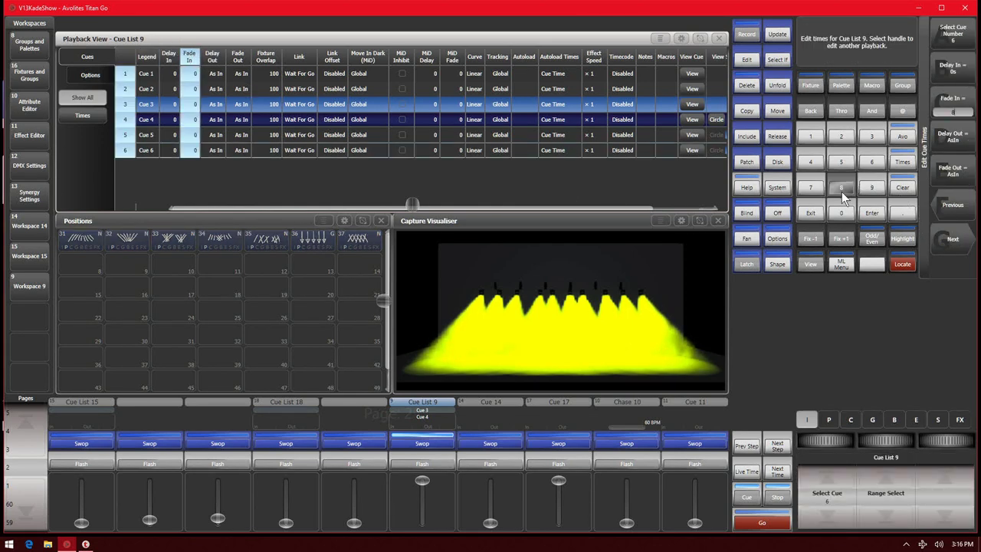
pyautogui.click(874, 208)
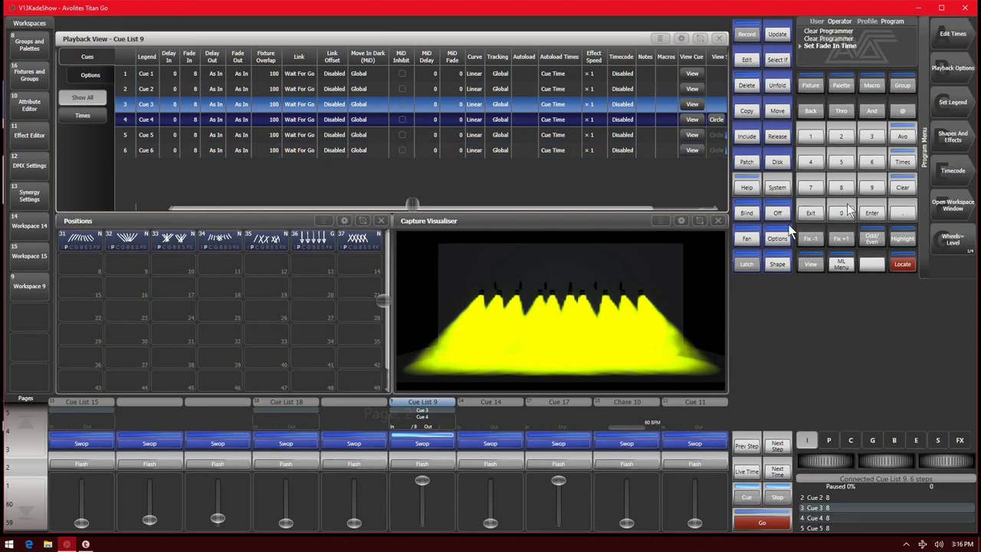
# - Play Cue List 9 onward from Cue 4 through Cue 6 and back around to Cue 1
pyautogui.click(763, 528)
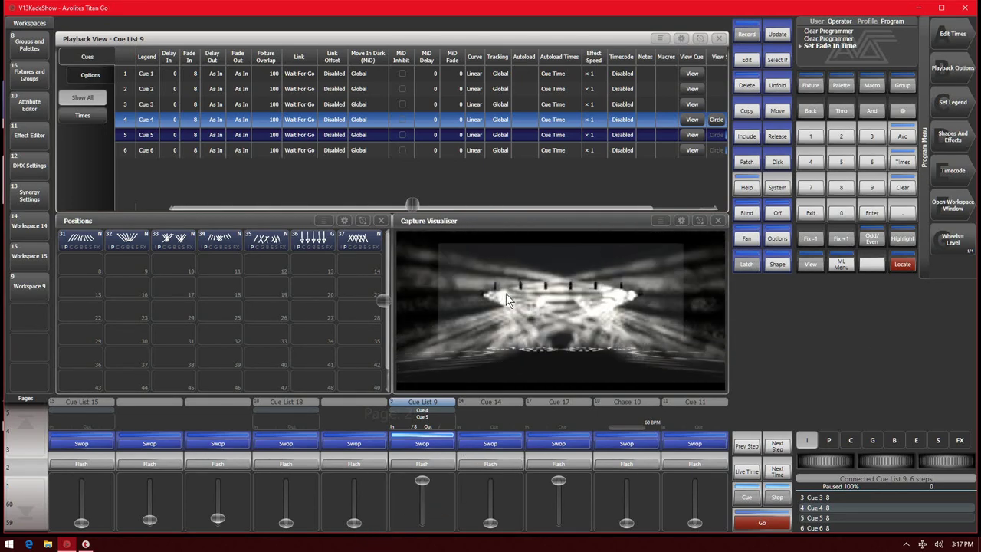
pyautogui.click(782, 526)
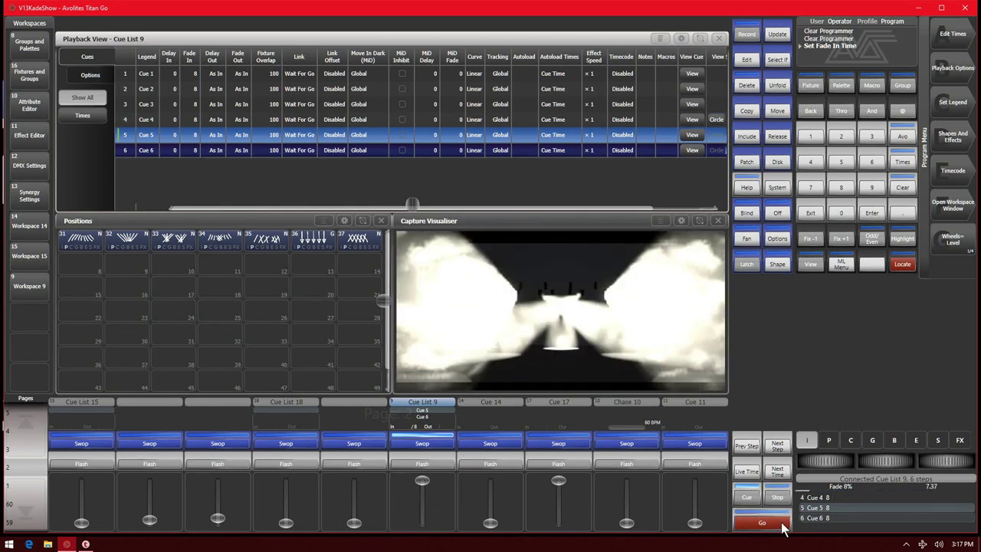
pyautogui.click(782, 526)
pyautogui.click(782, 526)
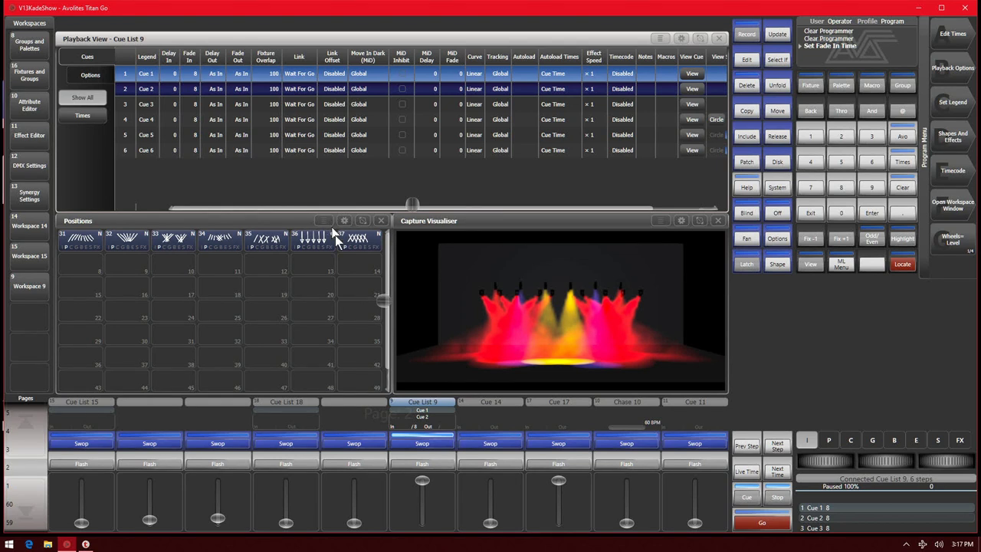
pyautogui.click(951, 38)
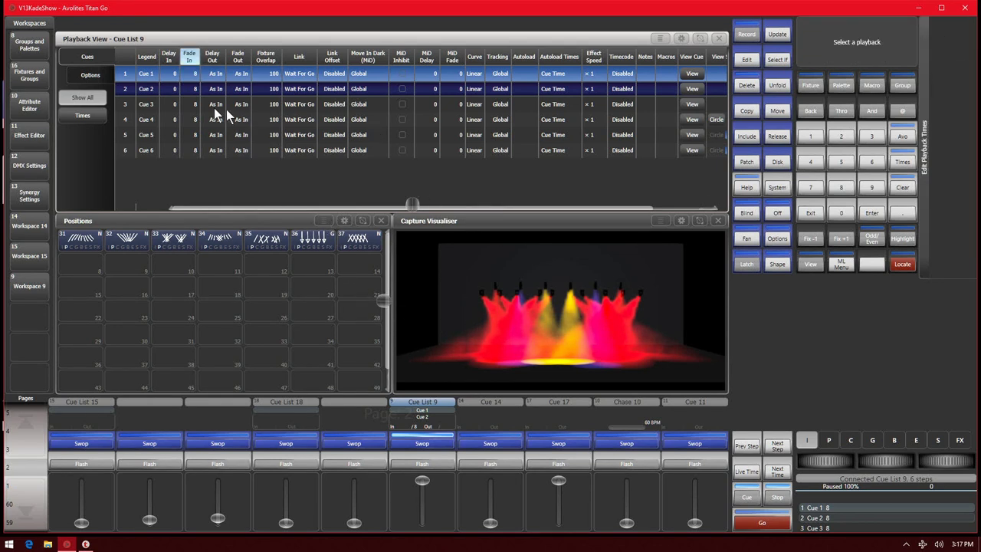
pyautogui.click(126, 76)
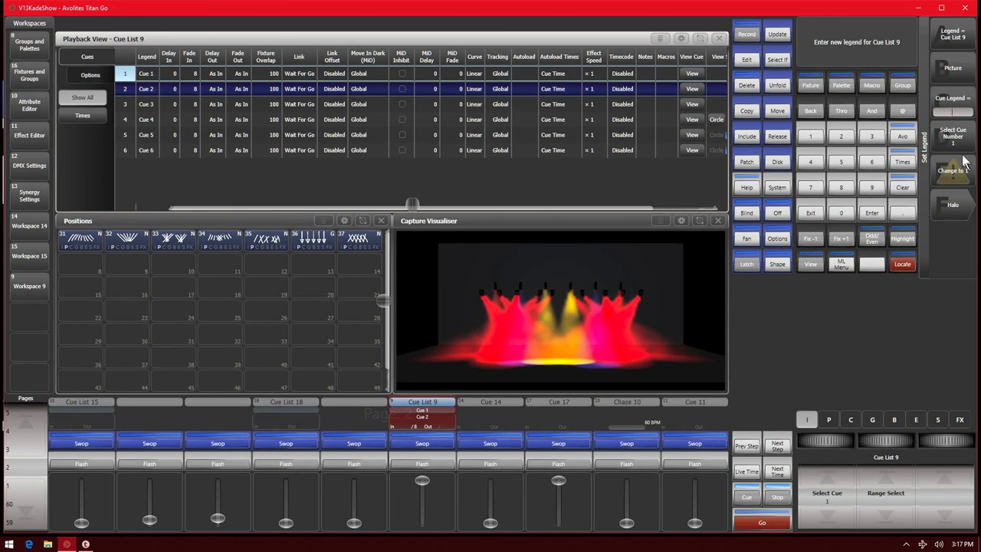
pyautogui.click(812, 211)
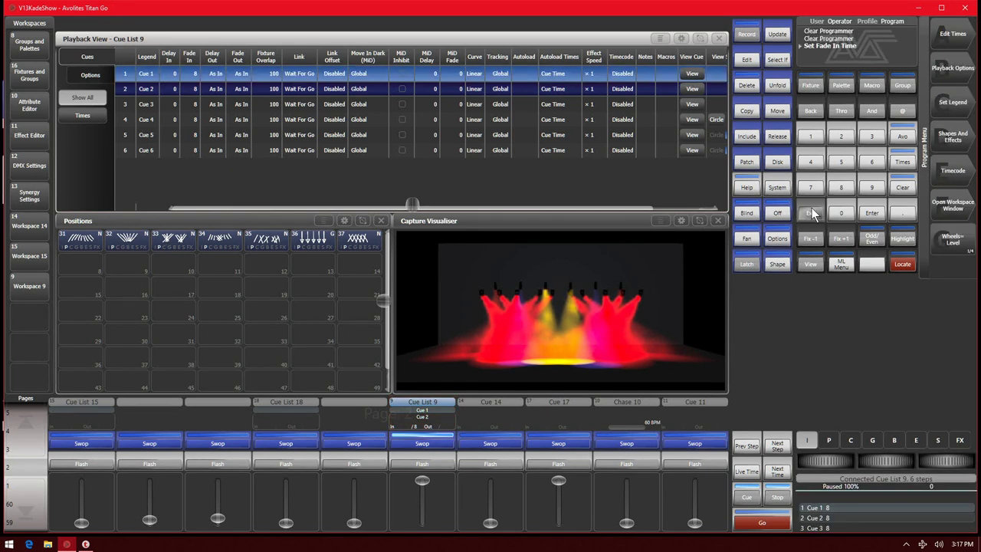
pyautogui.click(953, 33)
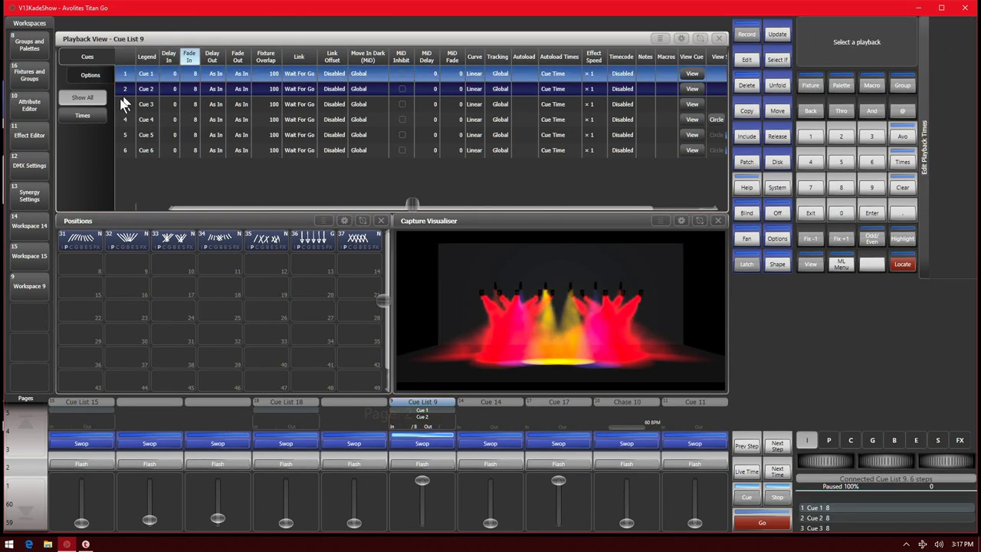
pyautogui.click(120, 76)
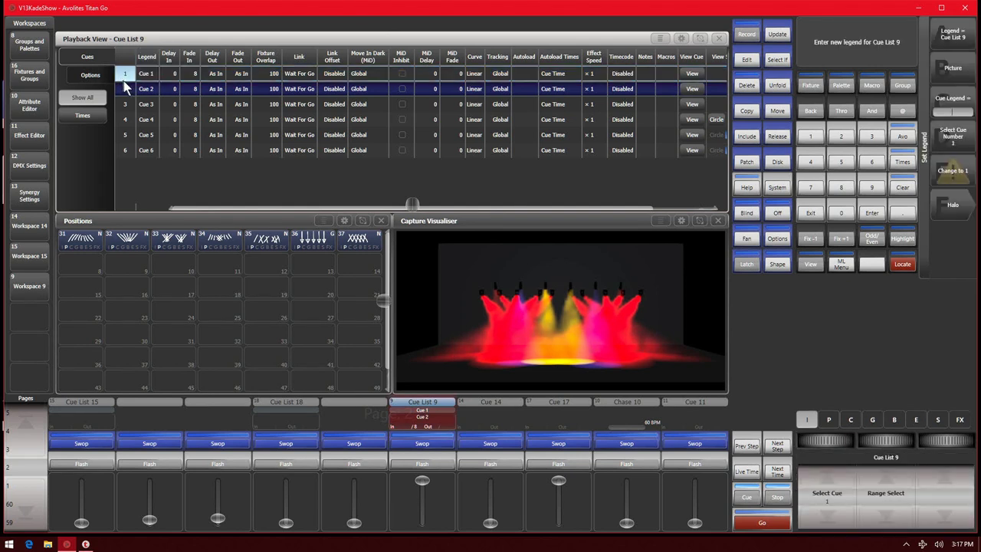
pyautogui.click(809, 214)
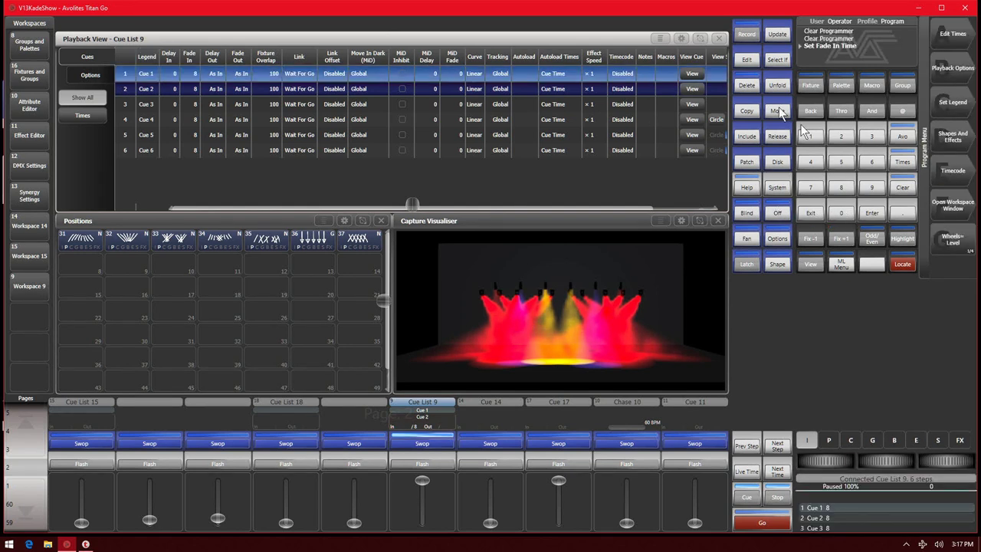
# - Select Cue 1's Fade In time in Cue List 9 and open the cue's attribute group times
pyautogui.moveTo(413, 205); pyautogui.dragTo(324, 212)
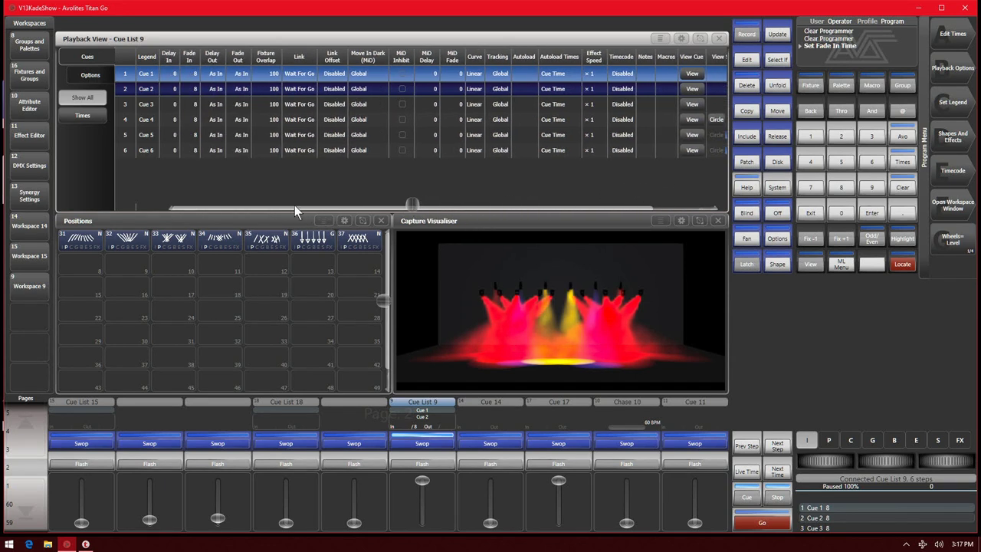
pyautogui.click(187, 59)
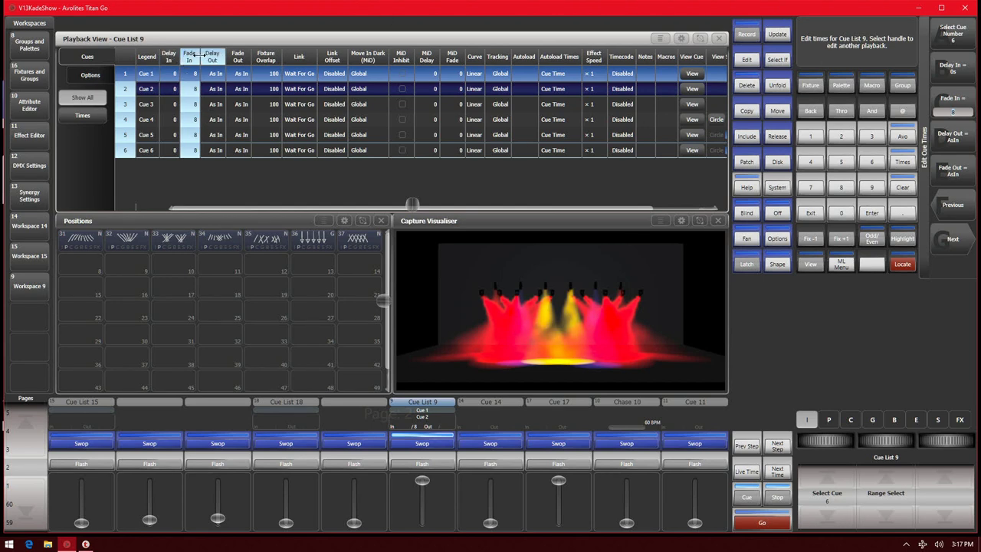
pyautogui.click(197, 55)
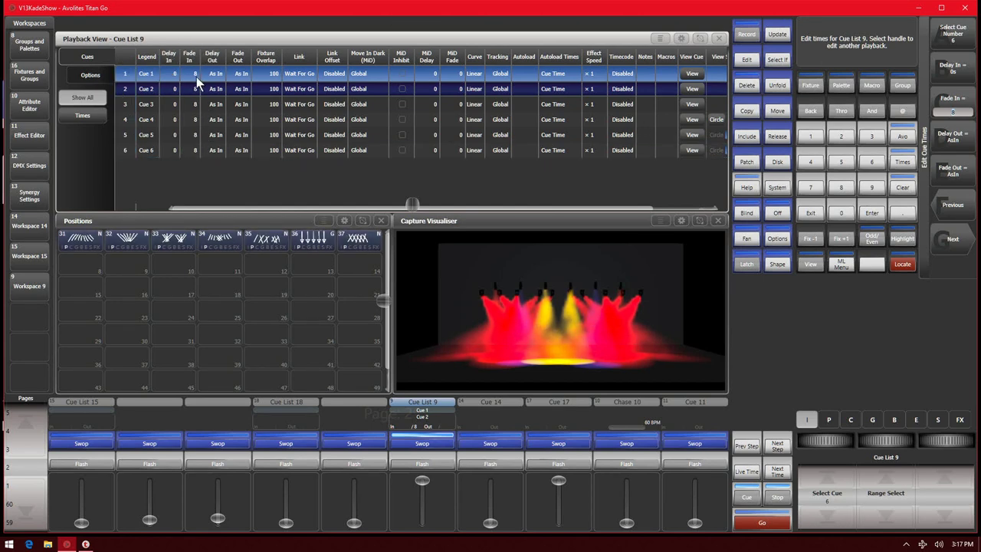
pyautogui.click(196, 76)
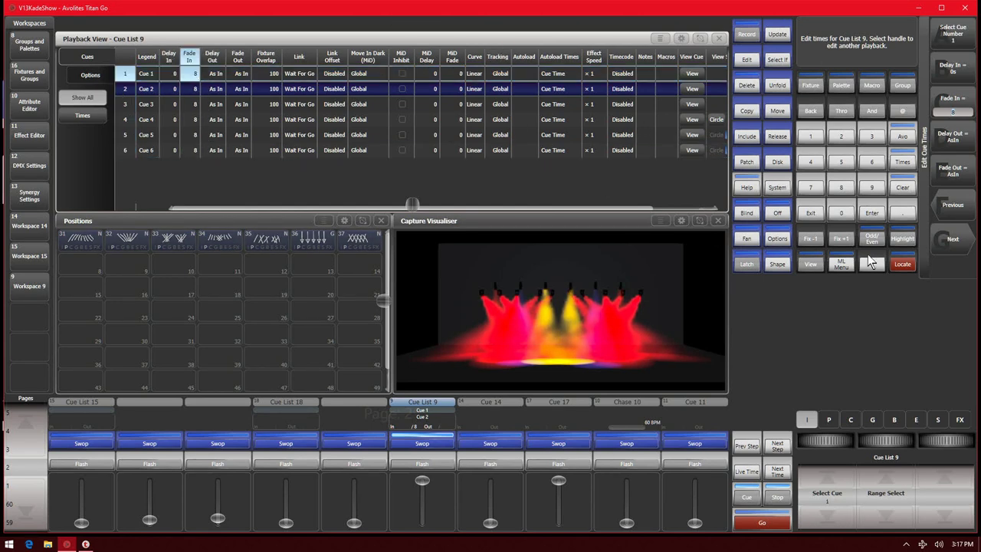
pyautogui.click(953, 240)
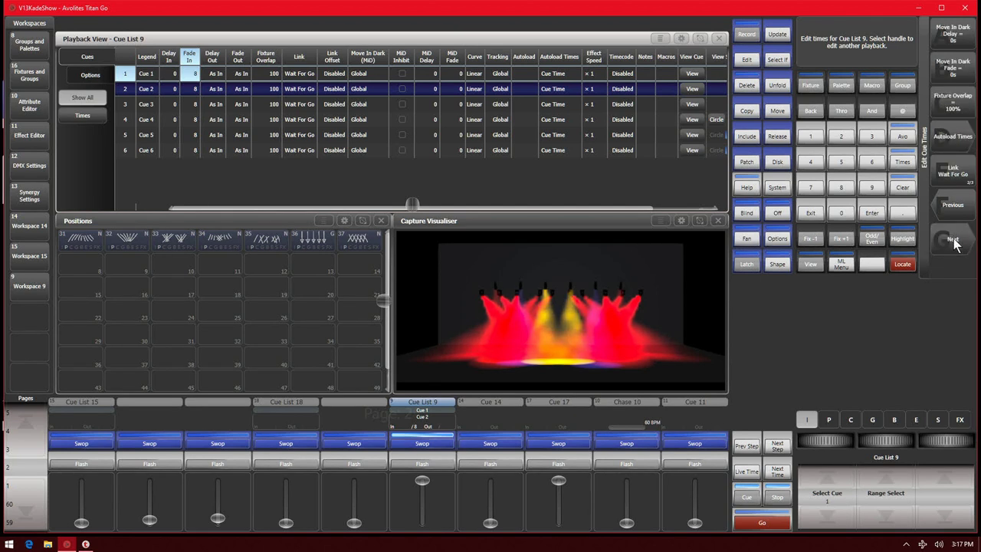
pyautogui.click(955, 242)
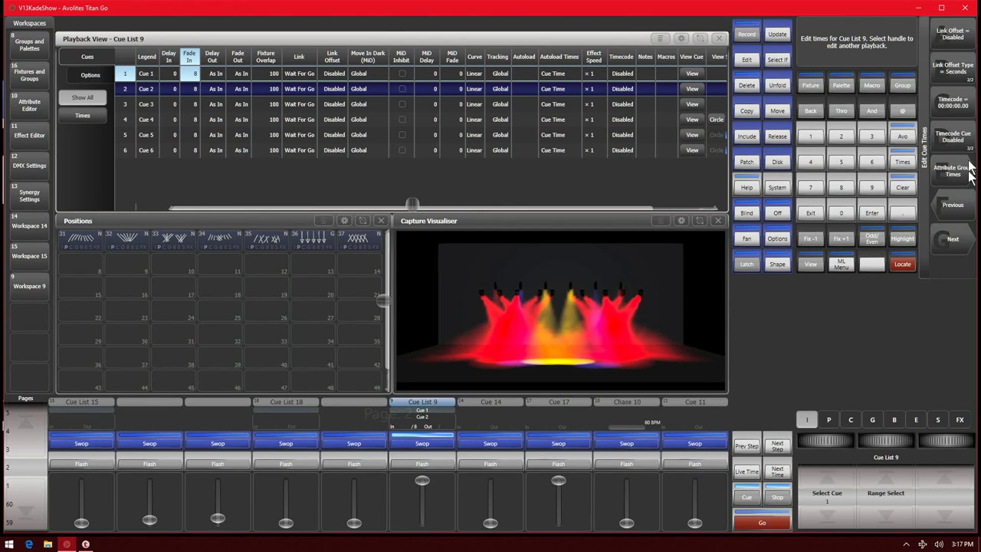
pyautogui.click(955, 242)
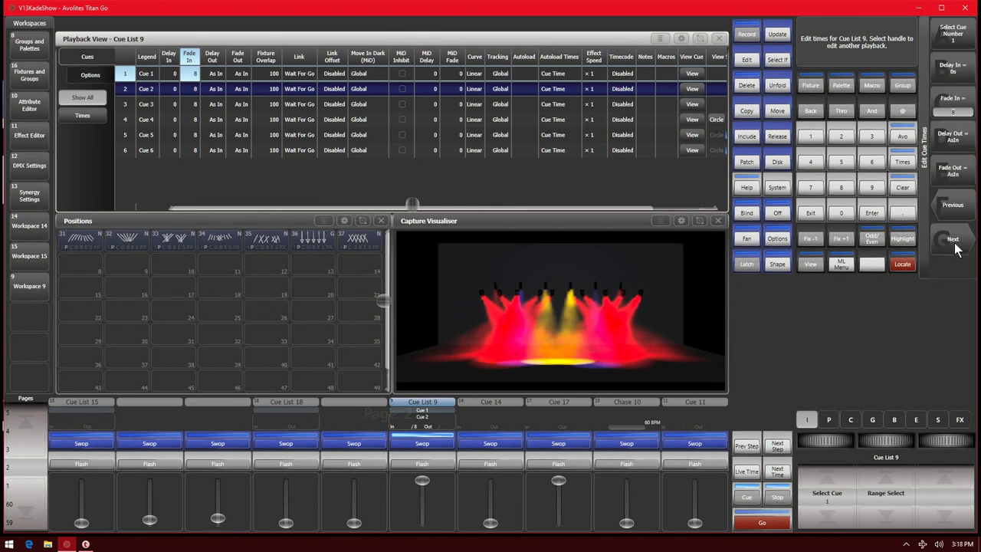
pyautogui.click(954, 242)
pyautogui.click(970, 171)
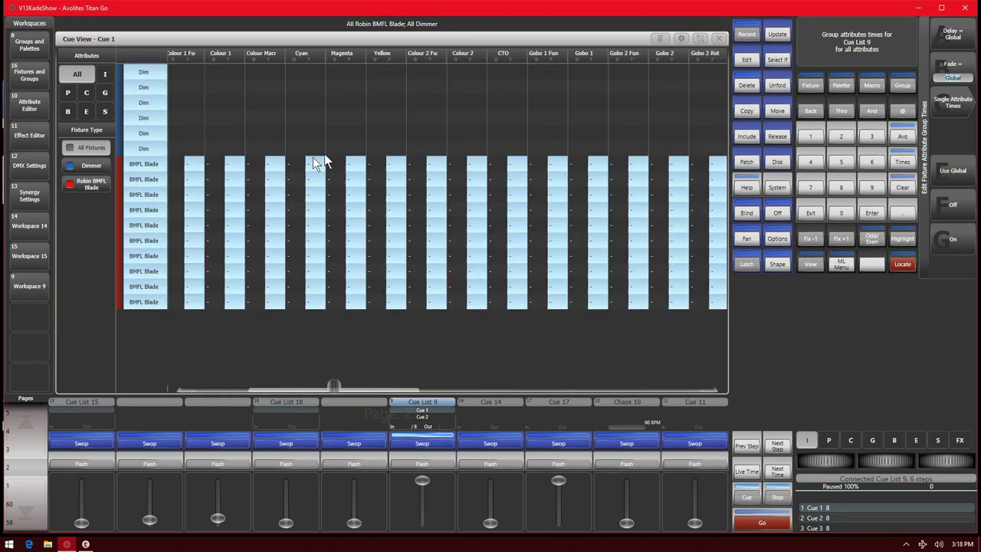
# - Set the Dimmer fade time of all fixtures in Cue 1 to 1 second and close the cue view
pyautogui.moveTo(337, 386); pyautogui.dragTo(165, 383)
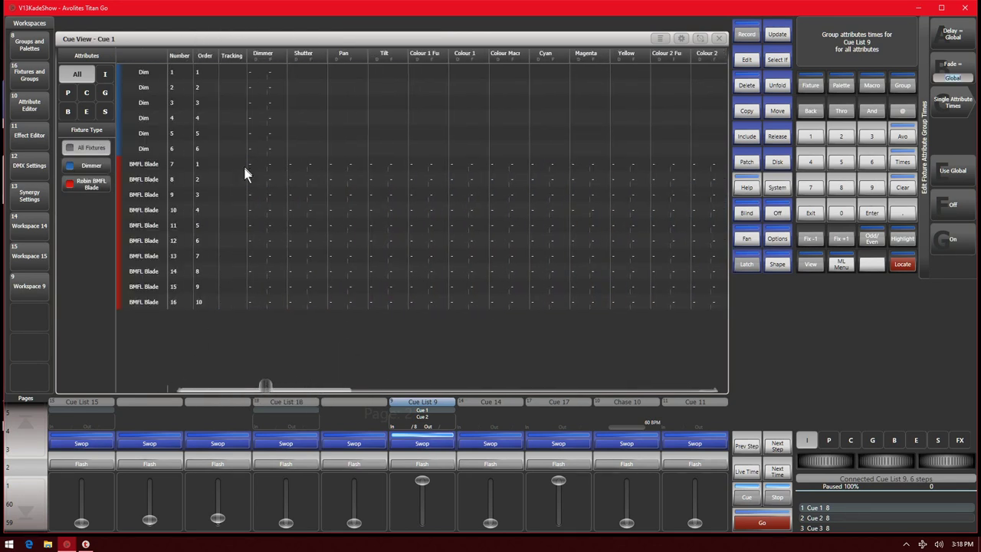
pyautogui.click(257, 58)
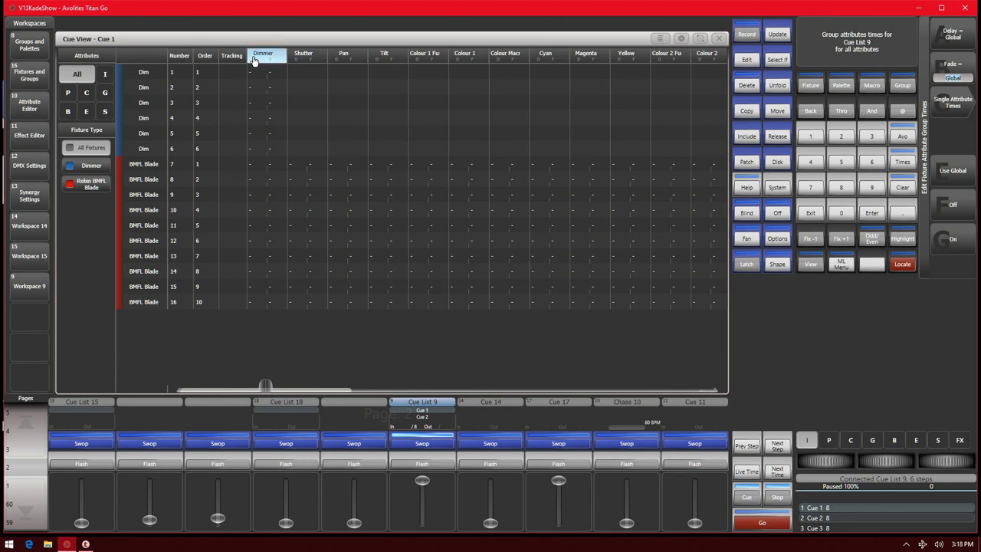
pyautogui.click(274, 58)
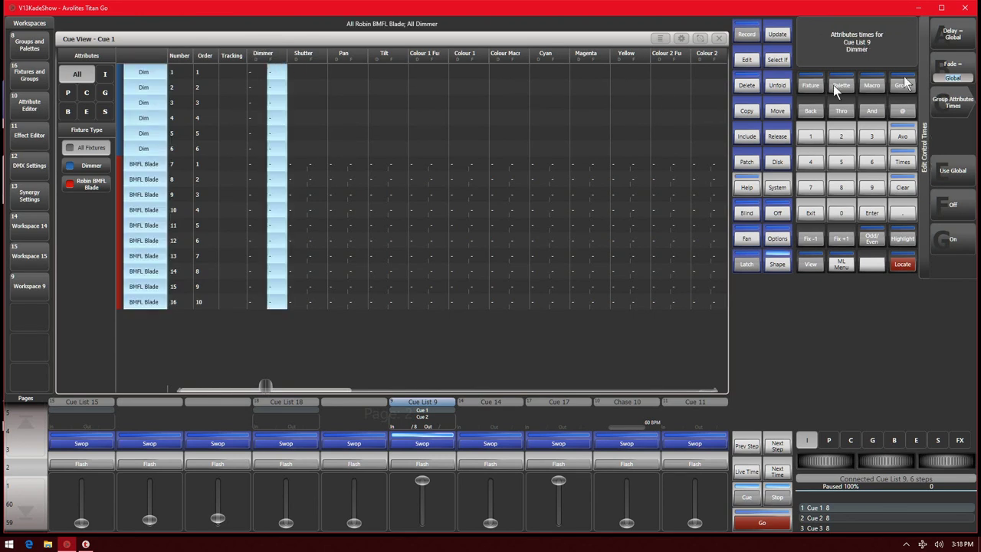
pyautogui.click(815, 137)
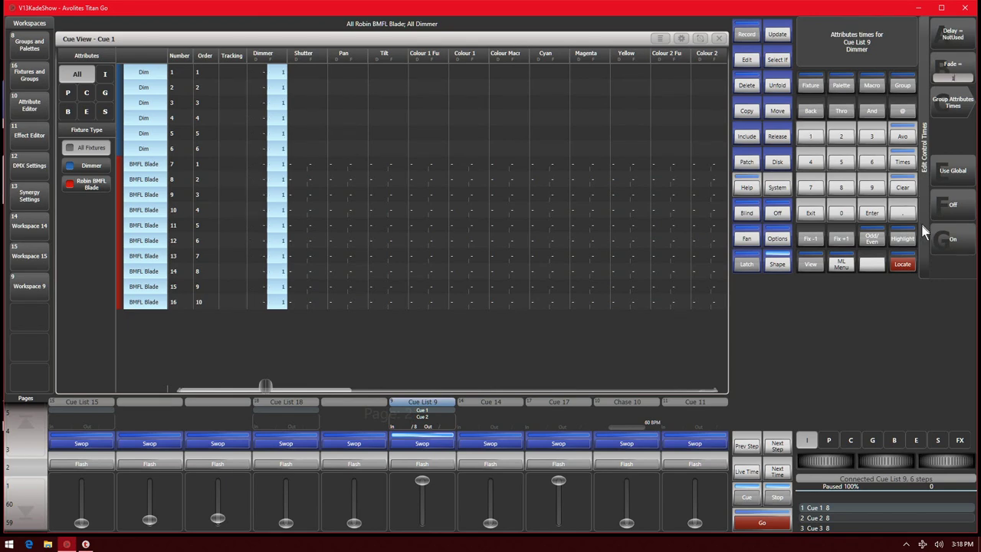
pyautogui.click(872, 216)
pyautogui.click(812, 214)
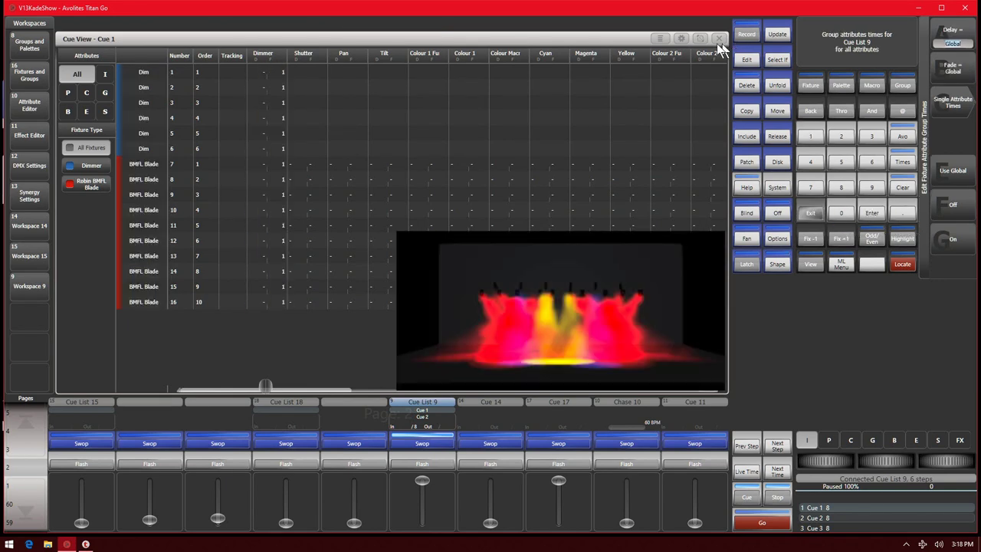
pyautogui.click(717, 39)
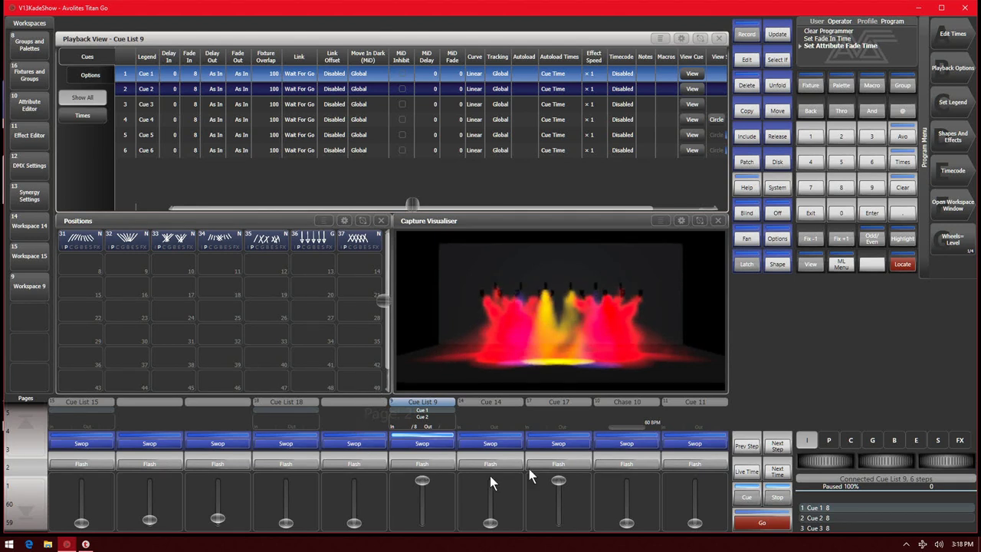
# - Release Cue List 9 and run it again from Cue 1 with its fader at full
pyautogui.click(779, 137)
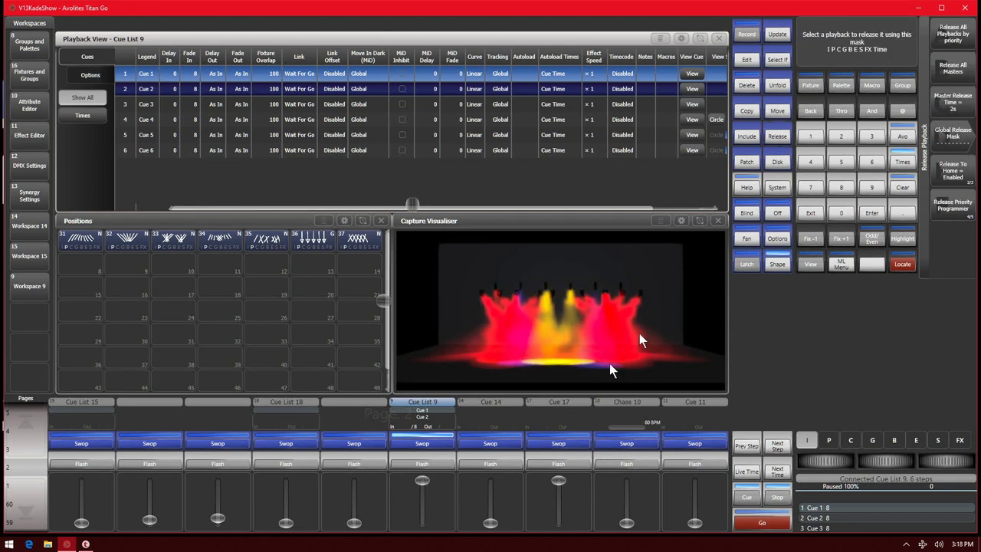
pyautogui.click(422, 444)
pyautogui.moveTo(421, 480); pyautogui.dragTo(410, 399)
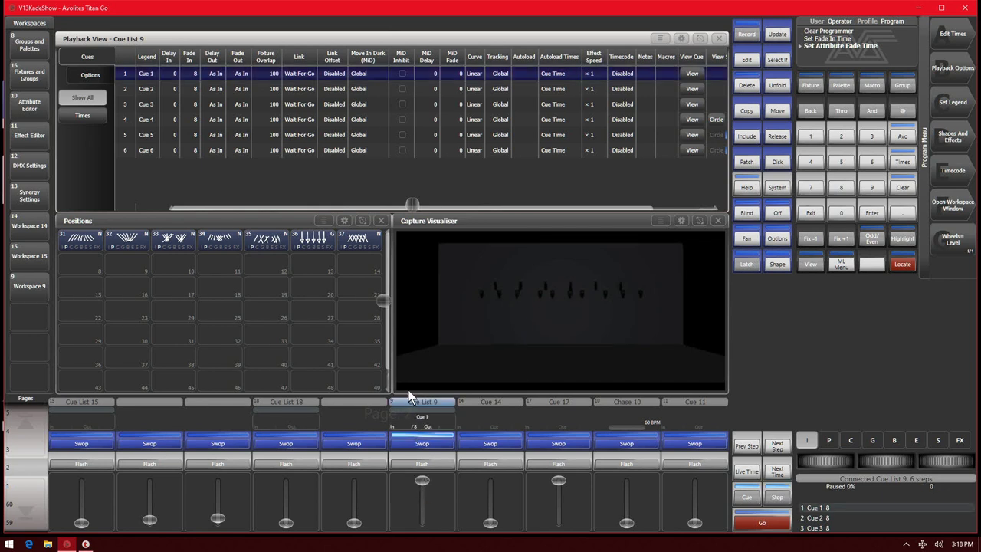
pyautogui.click(774, 525)
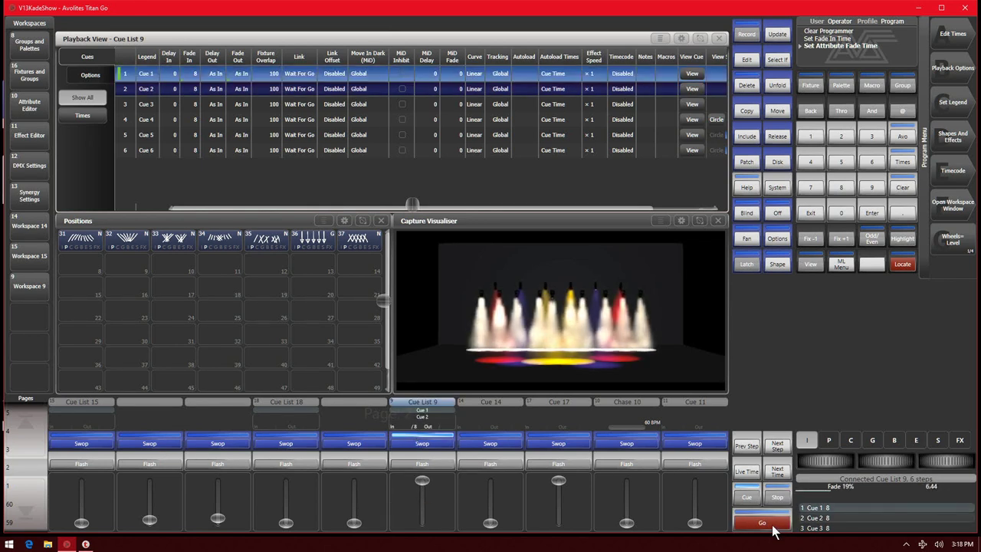